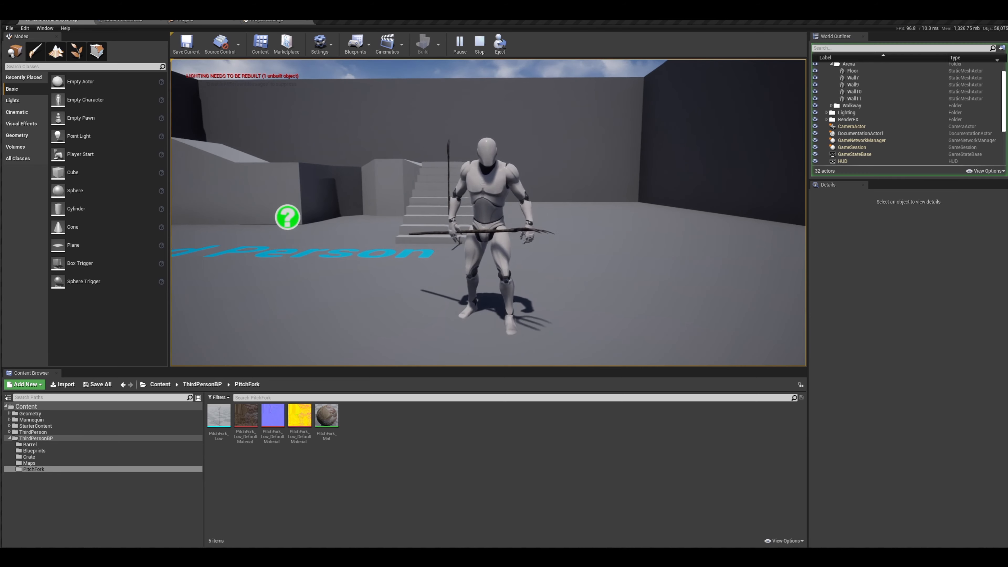
# Walk the mannequin around the Unreal level to view the held pitchfork from several sides.
pyautogui.press('d')
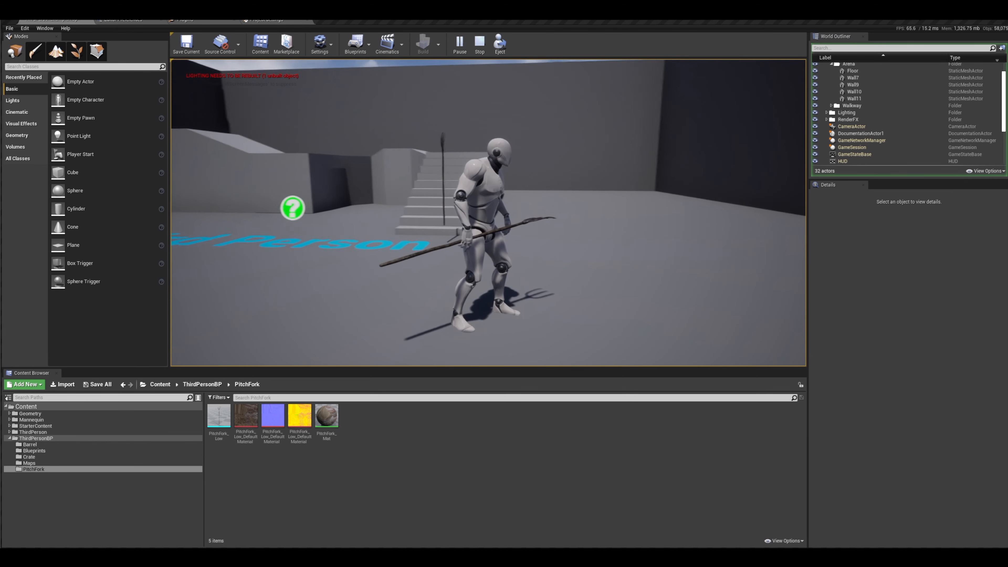
pyautogui.press('a')
pyautogui.press('w')
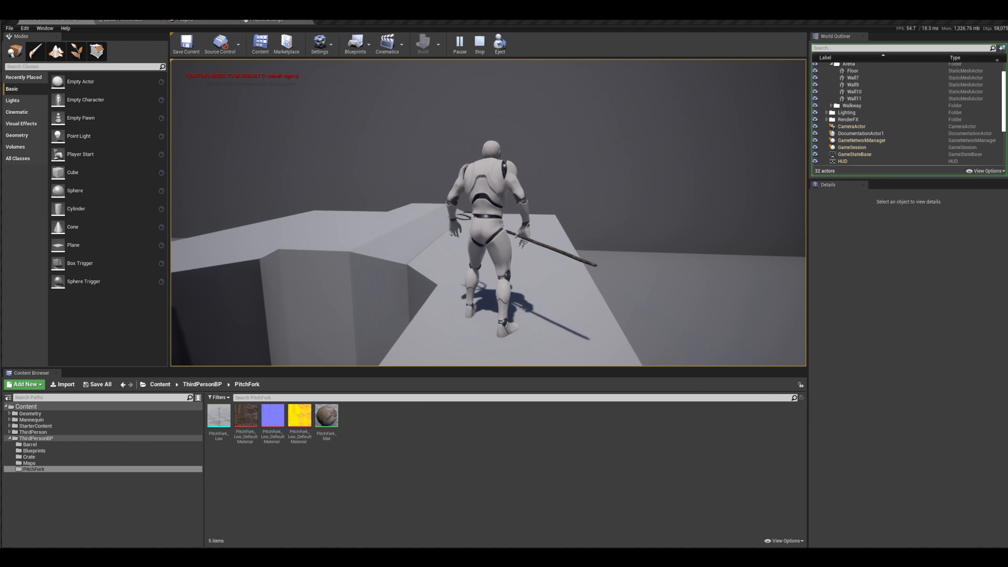
pyautogui.press('s')
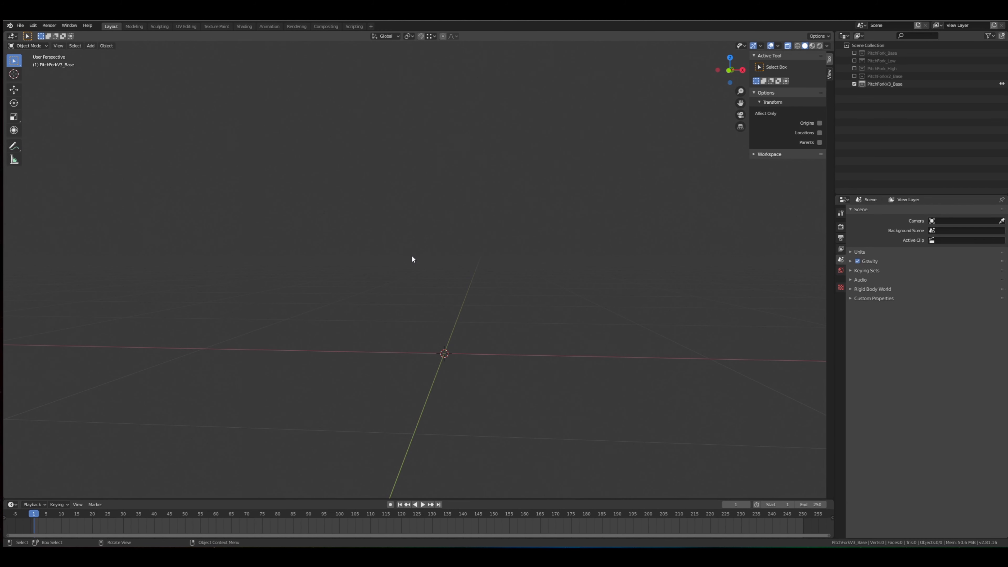
# Switch to Blender and add a cylinder mesh with 32 vertices, 1 m radius and 2 m depth at the origin.
pyautogui.moveTo(415, 262); pyautogui.dragTo(422, 268, button='middle')
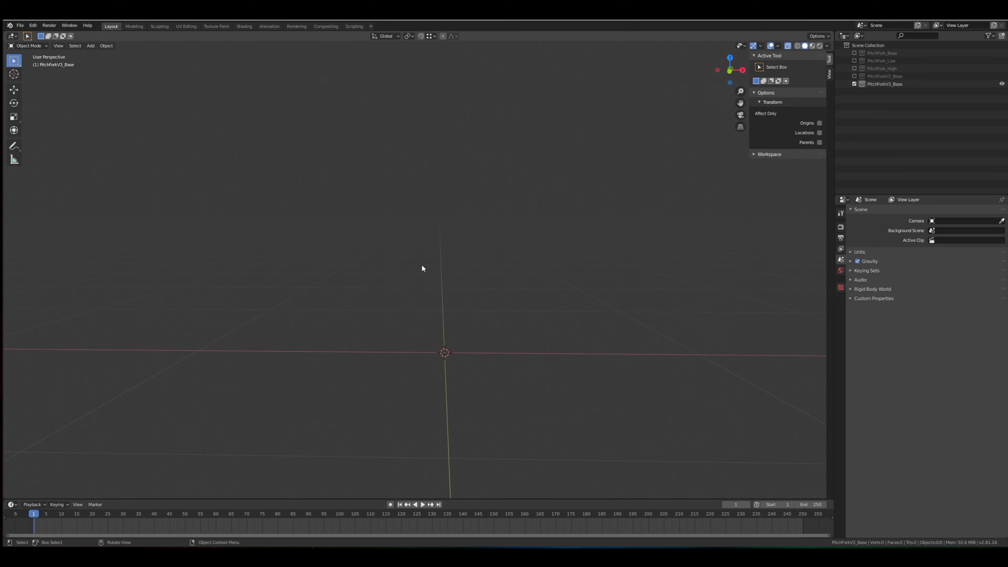
pyautogui.hotkey('shift', 'a')
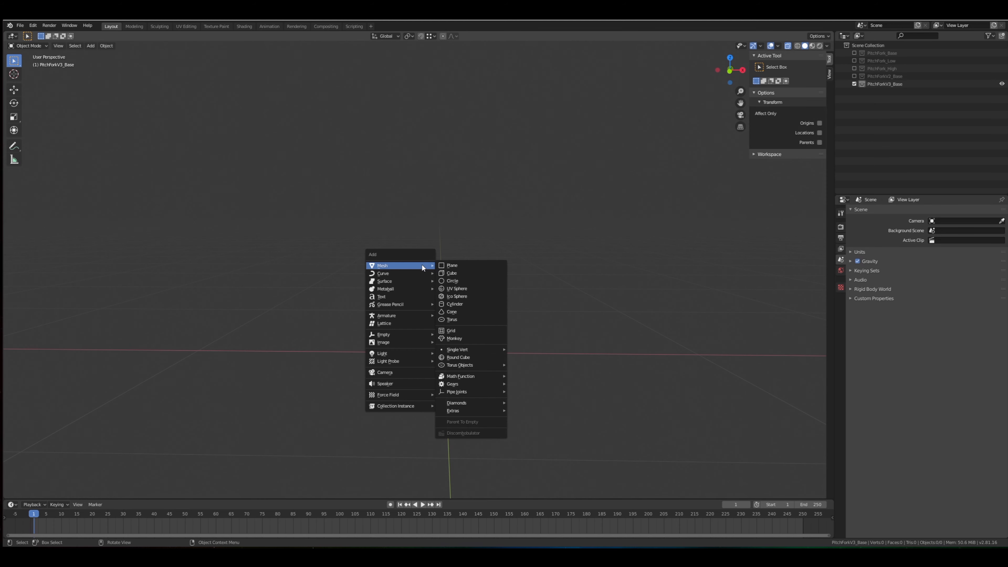
pyautogui.press('Escape')
pyautogui.moveTo(388, 233); pyautogui.dragTo(412, 247, button='middle')
pyautogui.hotkey('shift', 'a')
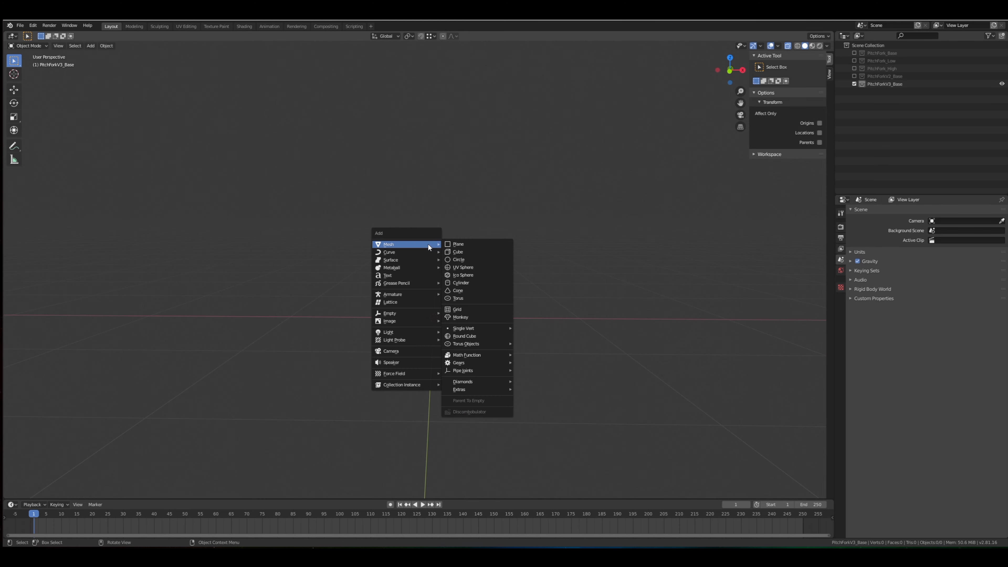
pyautogui.moveTo(422, 250)
pyautogui.click(466, 283)
pyautogui.scroll(-2, 465, 283)
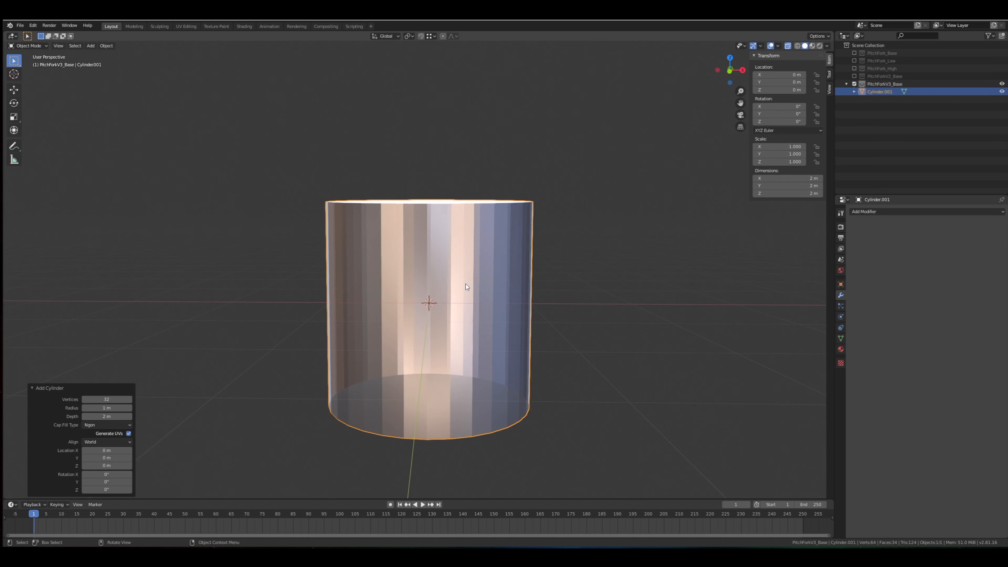
pyautogui.moveTo(468, 280); pyautogui.dragTo(474, 275, button='middle')
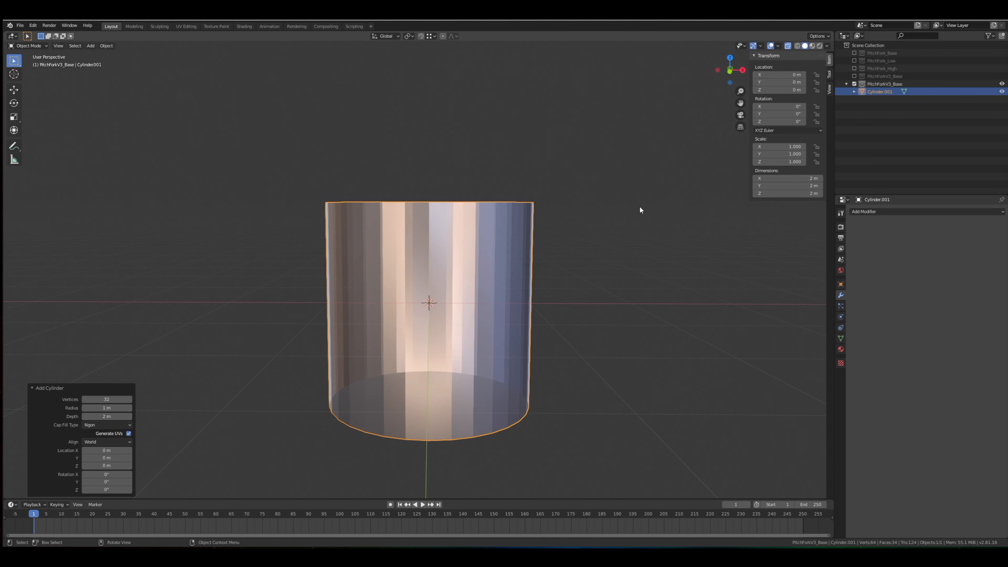
pyautogui.press('n')
pyautogui.press('n')
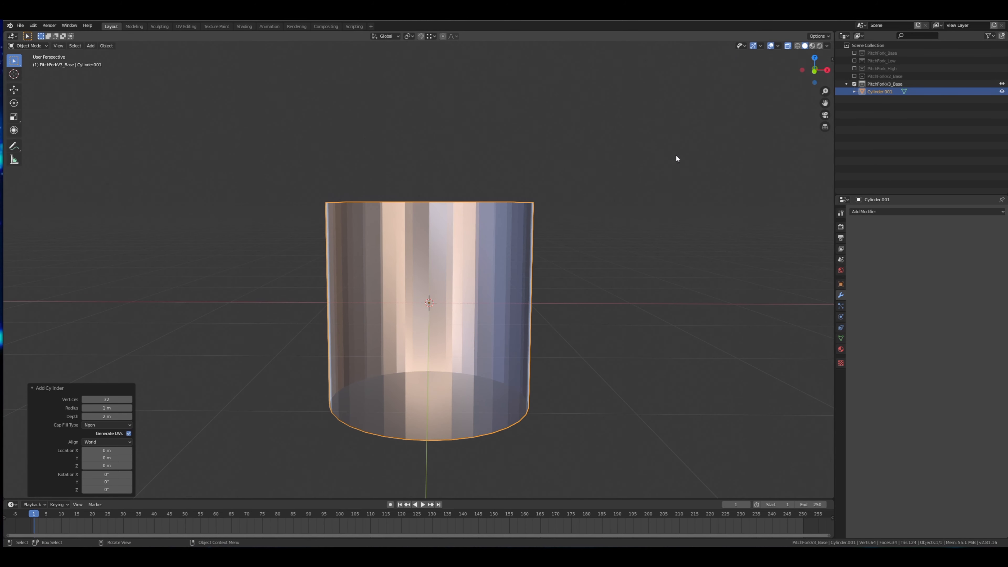
pyautogui.press('n')
pyautogui.press('n')
pyautogui.press('n')
pyautogui.press('n')
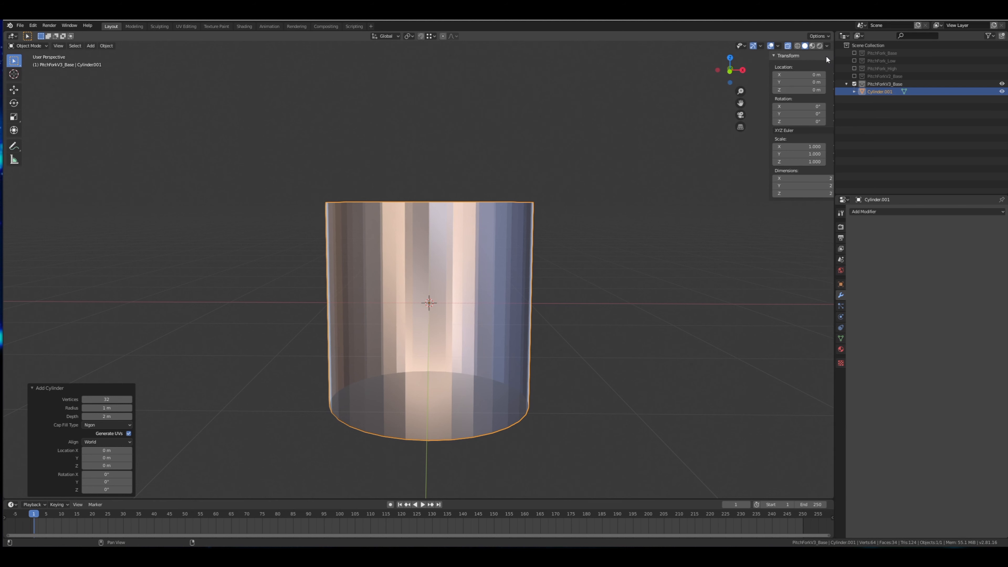
pyautogui.press('n')
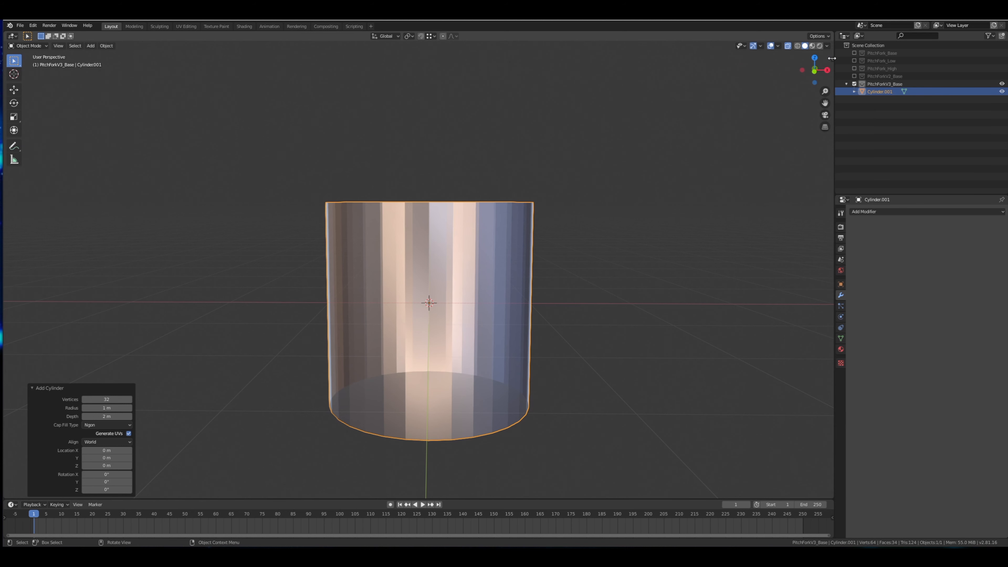
pyautogui.press('n')
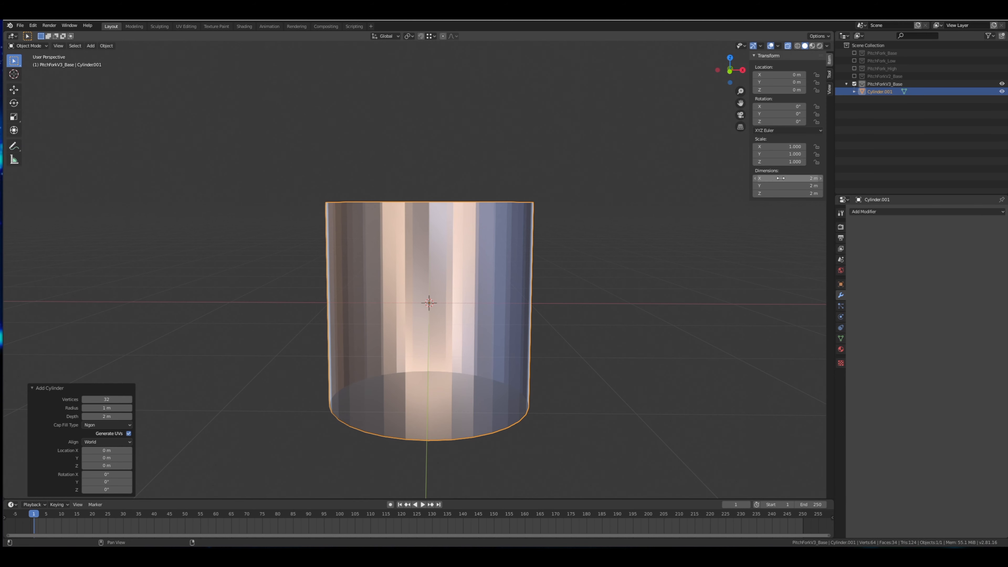
# Set the cylinder's X and Y dimensions to 0.05 m each to make a thin pole.
pyautogui.click(781, 178)
pyautogui.press('Return')
pyautogui.click(784, 186)
pyautogui.write('.0')
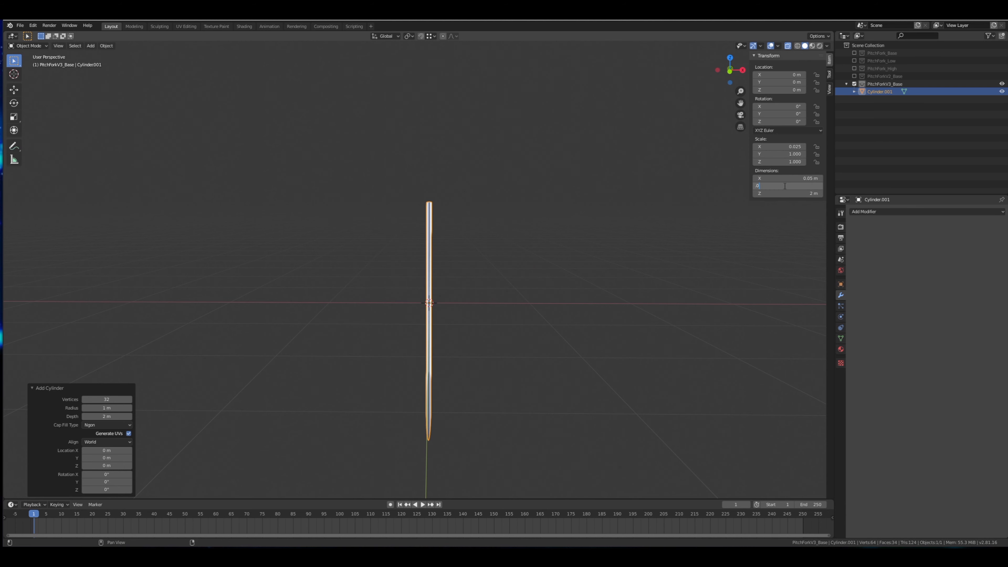
pyautogui.write('5')
pyautogui.press('Return')
# Scale the pole down uniformly by a factor of about 0.724, to a length of about 1.45 m.
pyautogui.scroll(3, 459, 182)
pyautogui.moveTo(459, 182)
pyautogui.mouseDown(button='middle')
pyautogui.moveTo(459, 229)
pyautogui.moveTo(469, 196)
pyautogui.mouseUp(button='middle')
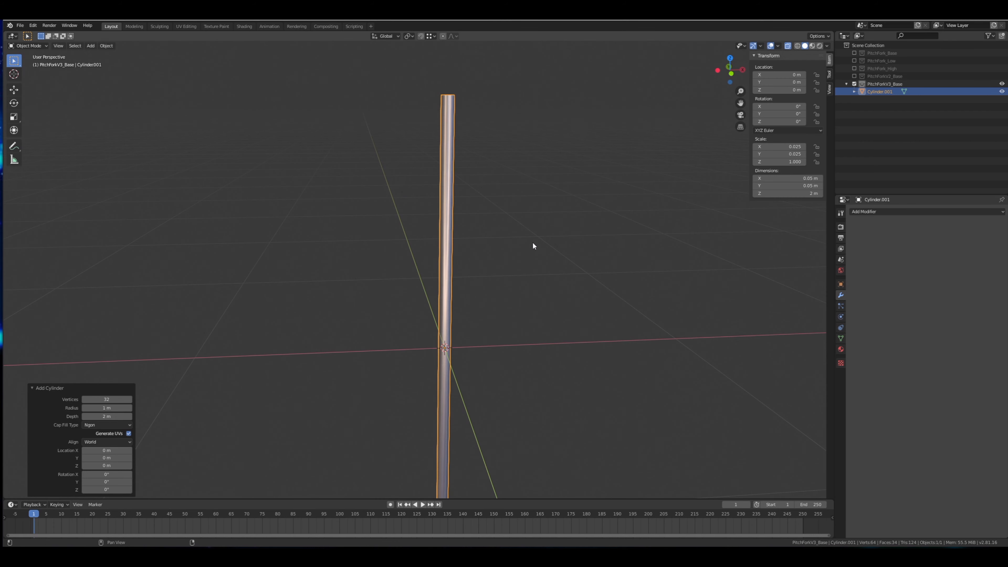
pyautogui.moveTo(533, 246); pyautogui.dragTo(506, 238, button='middle')
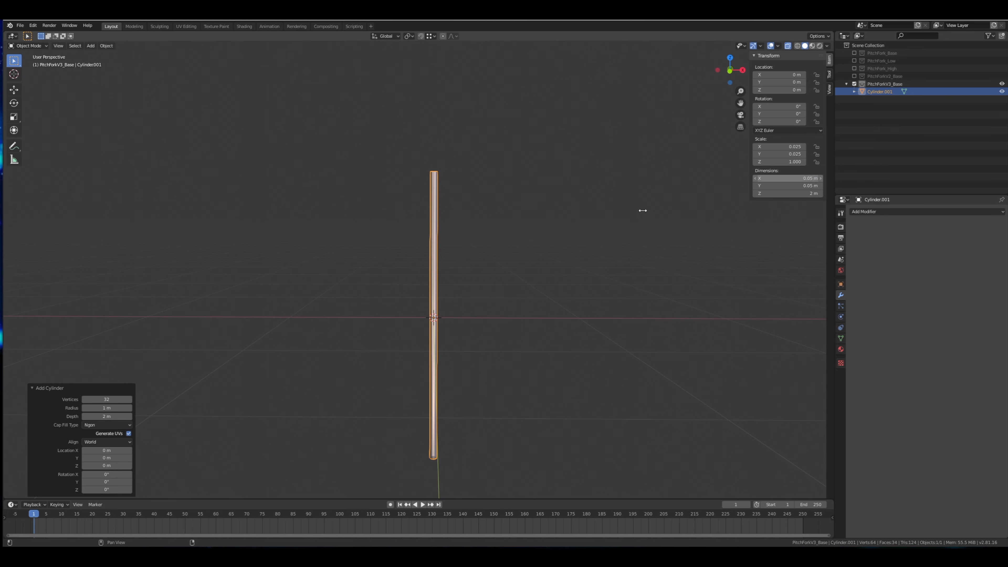
pyautogui.keyDown('shift'); pyautogui.moveTo(578, 255); pyautogui.dragTo(553, 255, button='middle'); pyautogui.keyUp('shift')
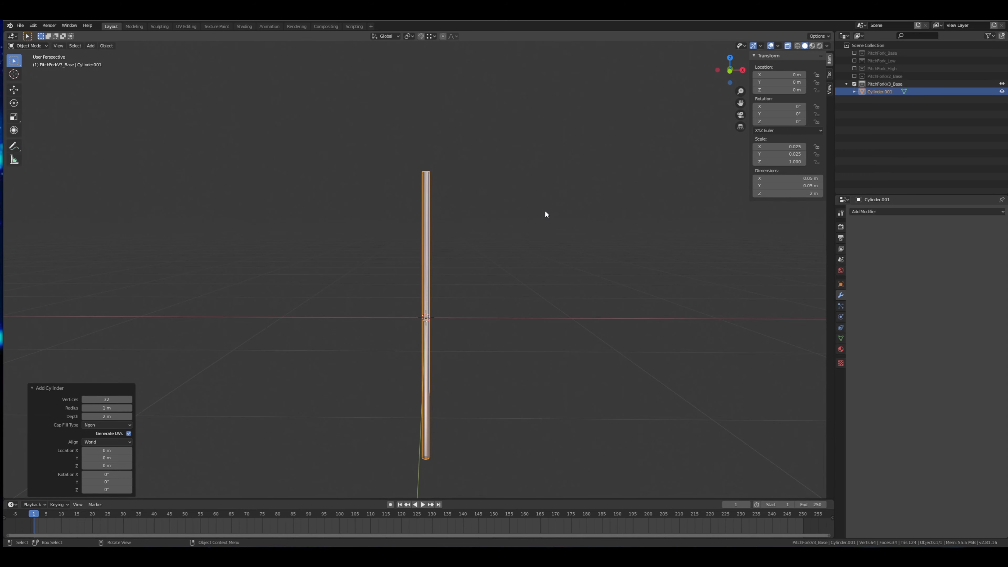
pyautogui.press('s')
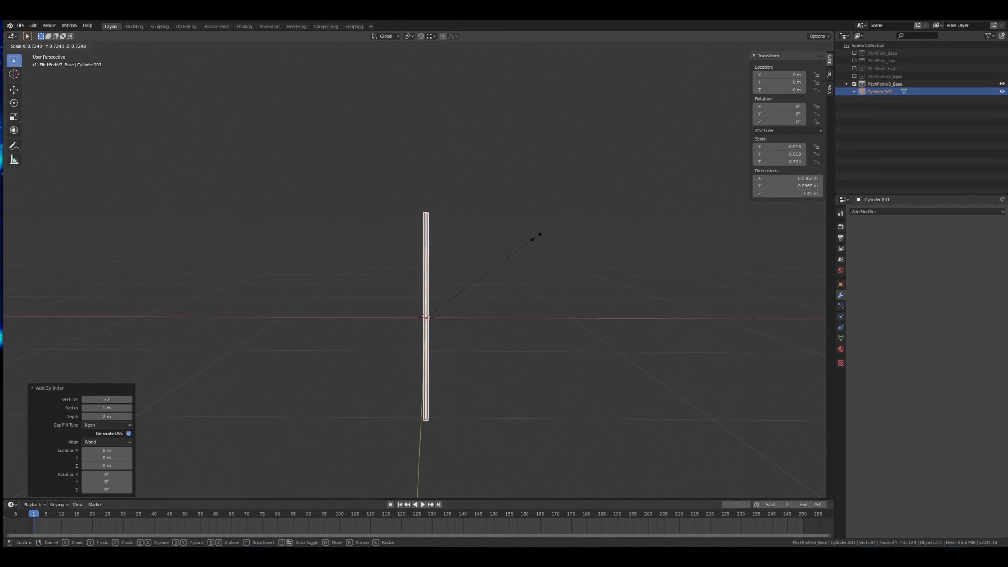
pyautogui.click(533, 237)
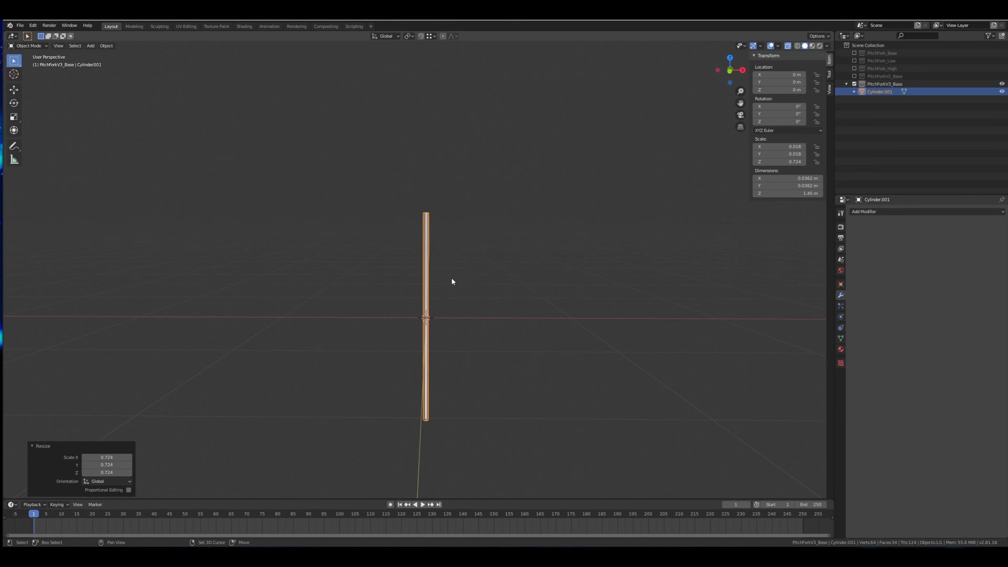
# Thin the pole by scaling it only in X and Y by about 0.787, to a diameter of about 0.0285 m.
pyautogui.scroll(7, 448, 239)
pyautogui.scroll(-5, 476, 238)
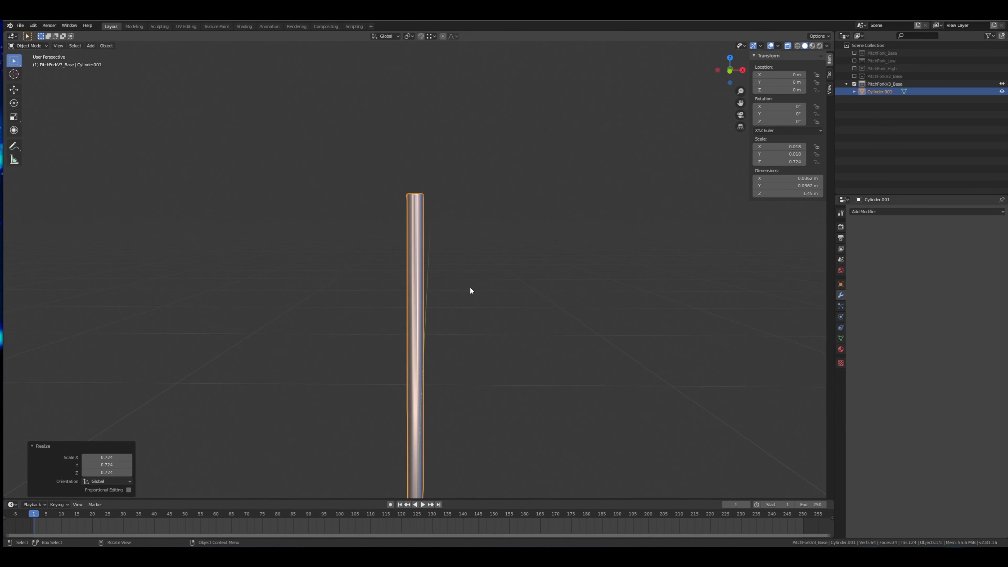
pyautogui.moveTo(469, 287); pyautogui.dragTo(461, 248, button='middle')
pyautogui.keyDown('shift'); pyautogui.moveTo(557, 203); pyautogui.dragTo(551, 227, button='middle'); pyautogui.keyUp('shift')
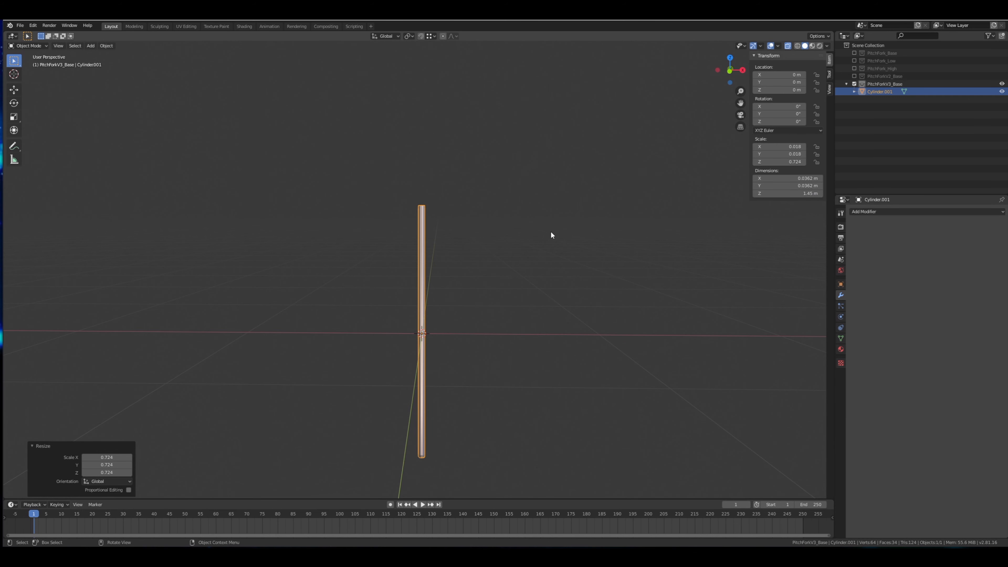
pyautogui.moveTo(550, 232); pyautogui.dragTo(550, 225, button='middle')
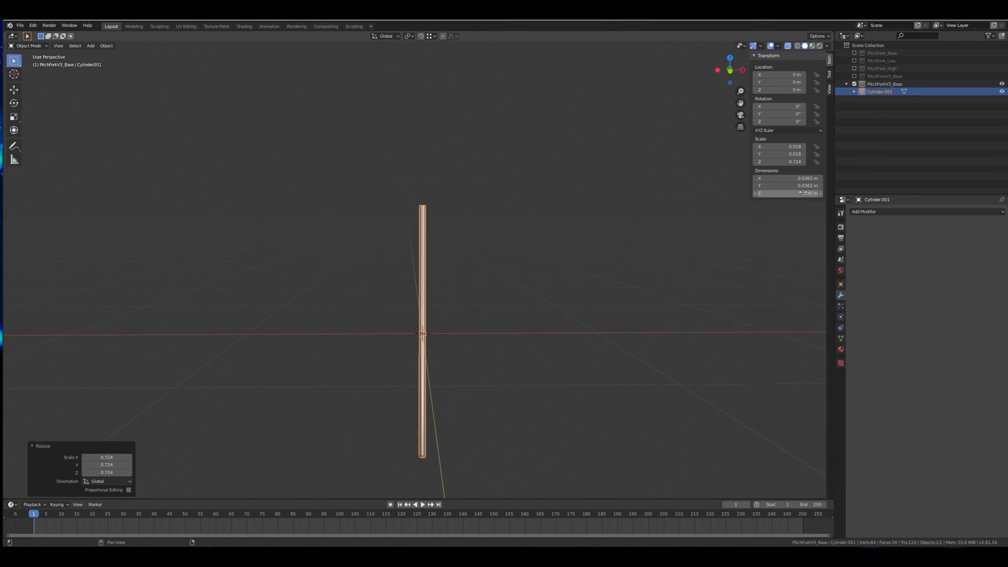
pyautogui.moveTo(511, 199); pyautogui.dragTo(505, 269, button='middle')
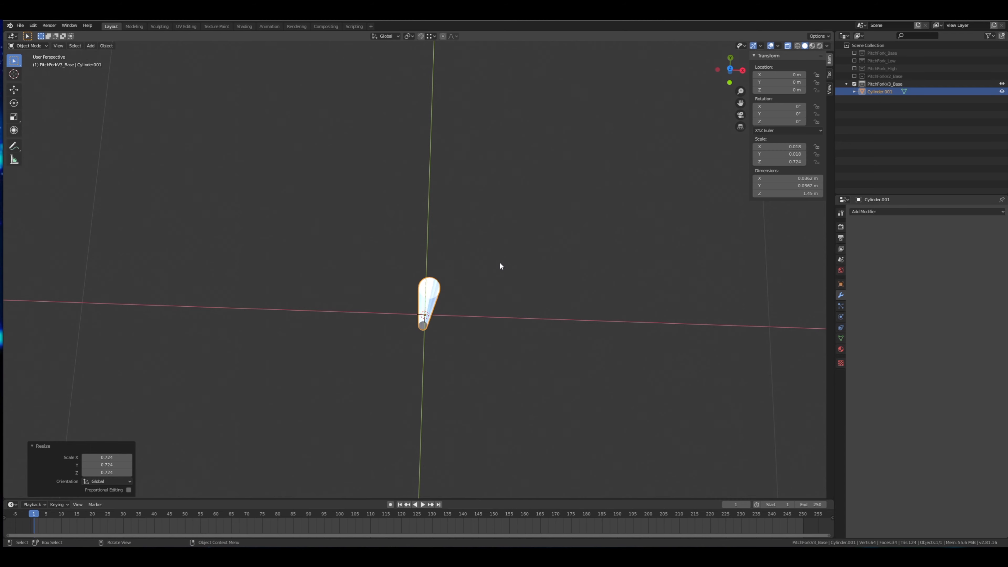
pyautogui.press('s')
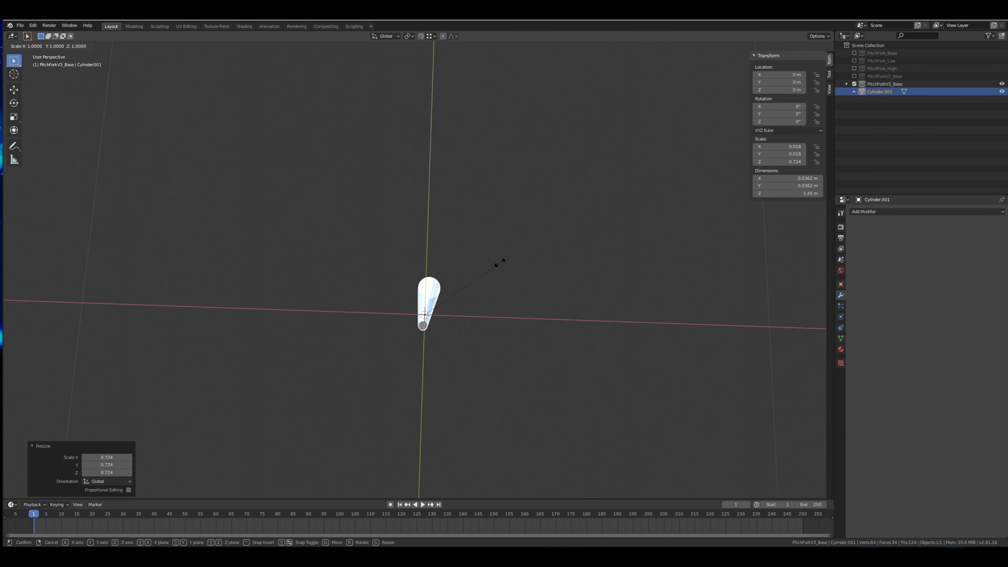
pyautogui.hotkey('shift', 'z')
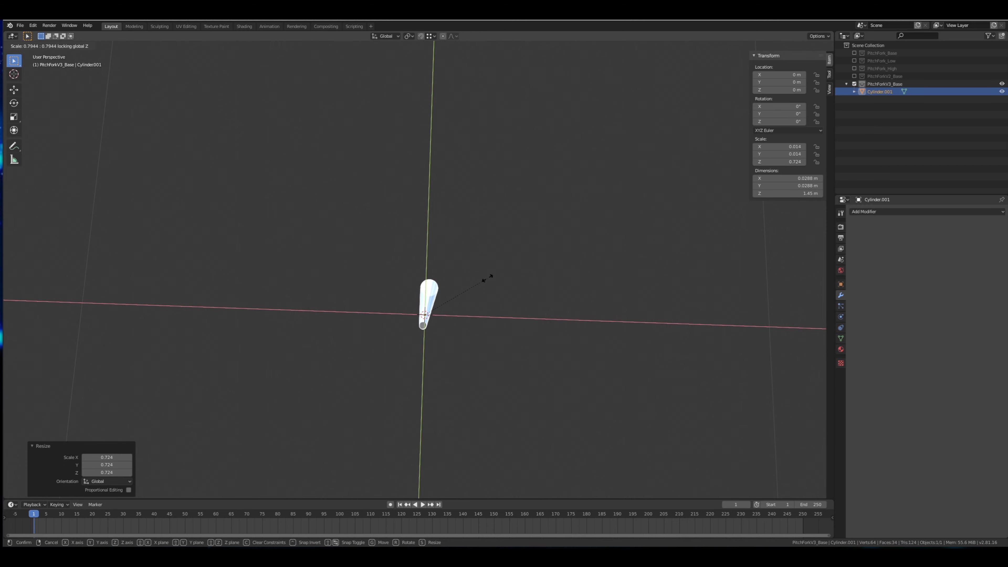
pyautogui.click(487, 278)
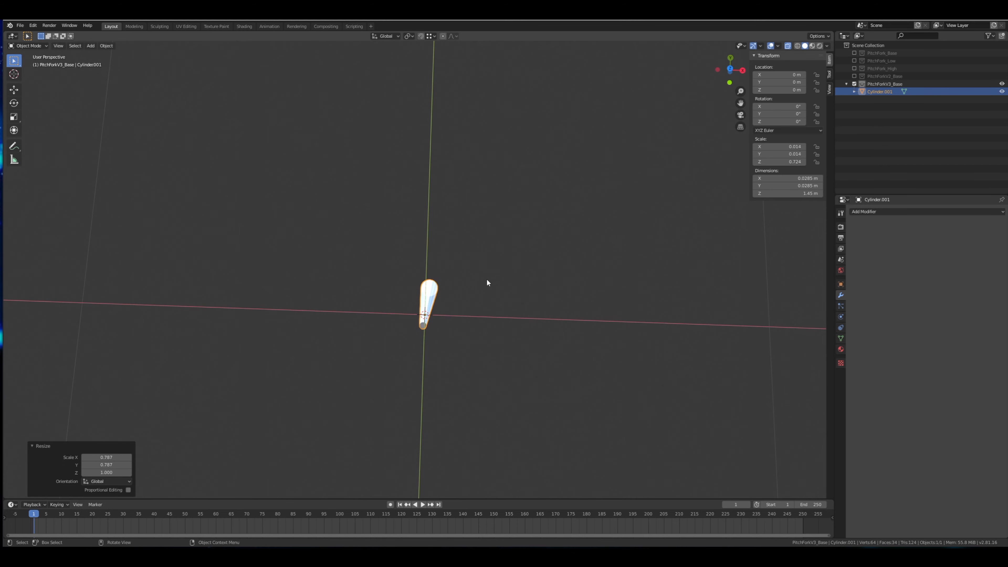
# Deselect the pole, add a cube at the origin and scale it down uniformly to about 0.068 m per side.
pyautogui.moveTo(487, 278); pyautogui.dragTo(479, 249, button='middle')
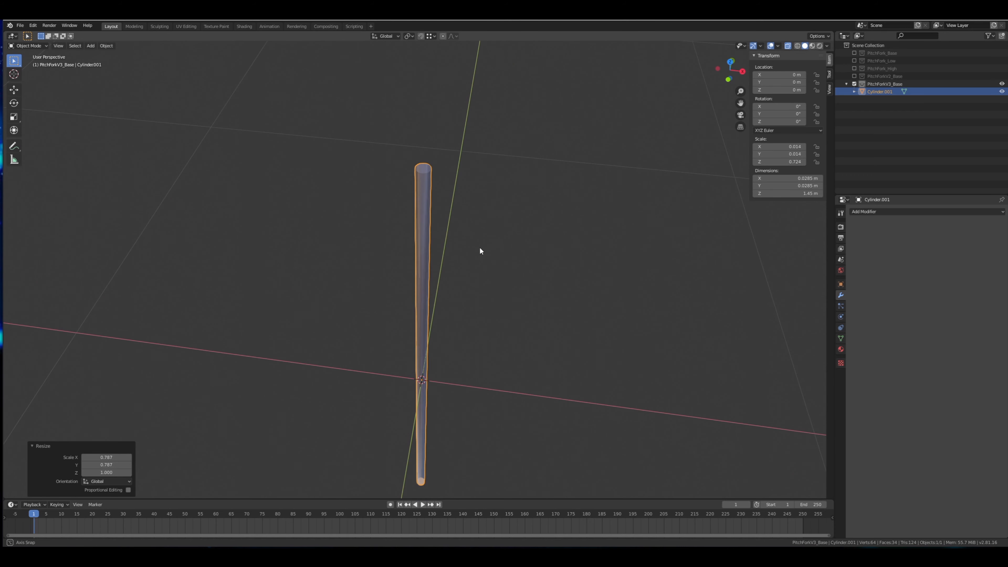
pyautogui.moveTo(574, 246); pyautogui.dragTo(485, 243, button='middle')
pyautogui.click(490, 250)
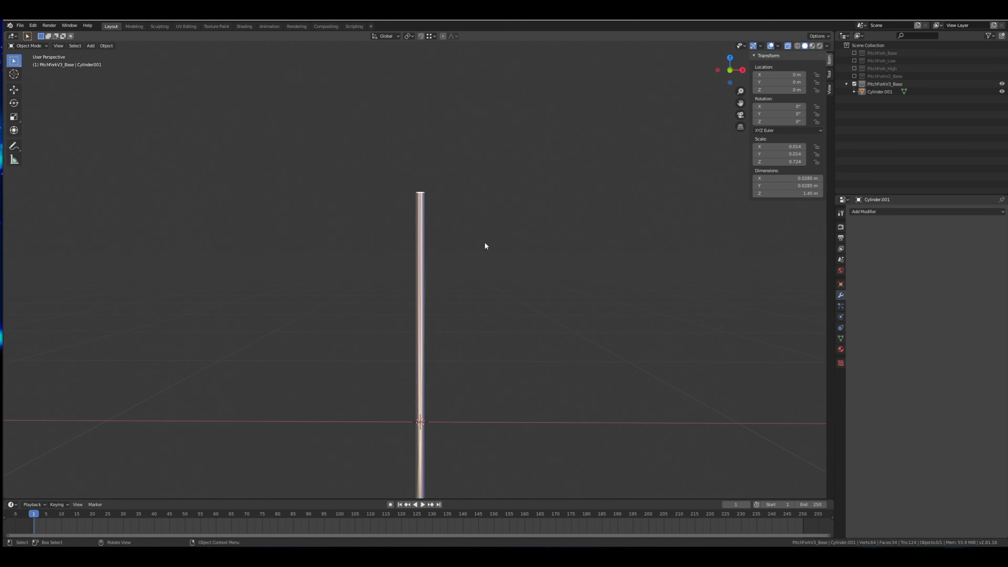
pyautogui.hotkey('shift', 'a')
pyautogui.moveTo(483, 243)
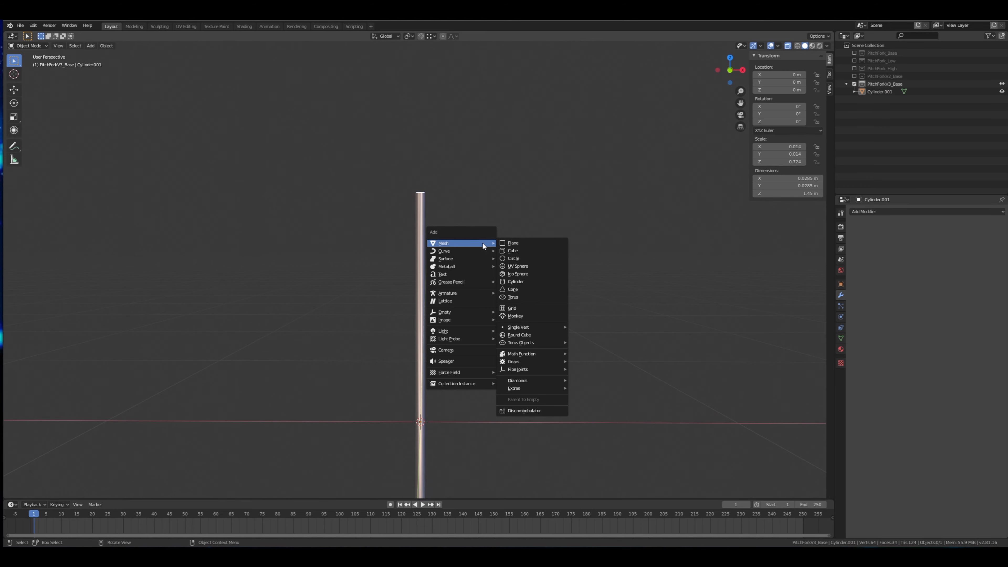
pyautogui.click(510, 250)
pyautogui.scroll(-6, 510, 251)
pyautogui.press('s')
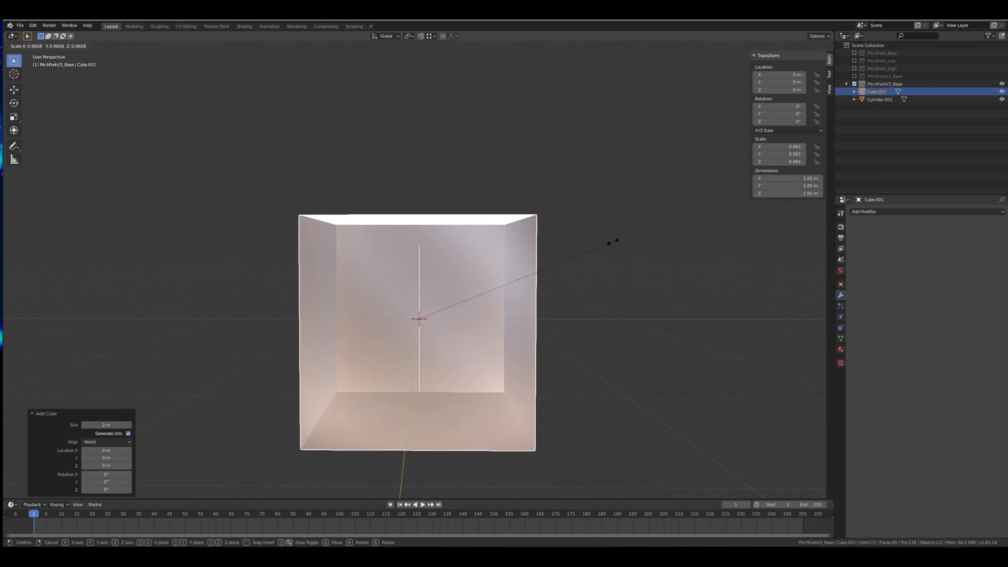
pyautogui.click(421, 319)
# Move the small cube up along Z by about 0.816 m, just above the pole's upper end.
pyautogui.press('g')
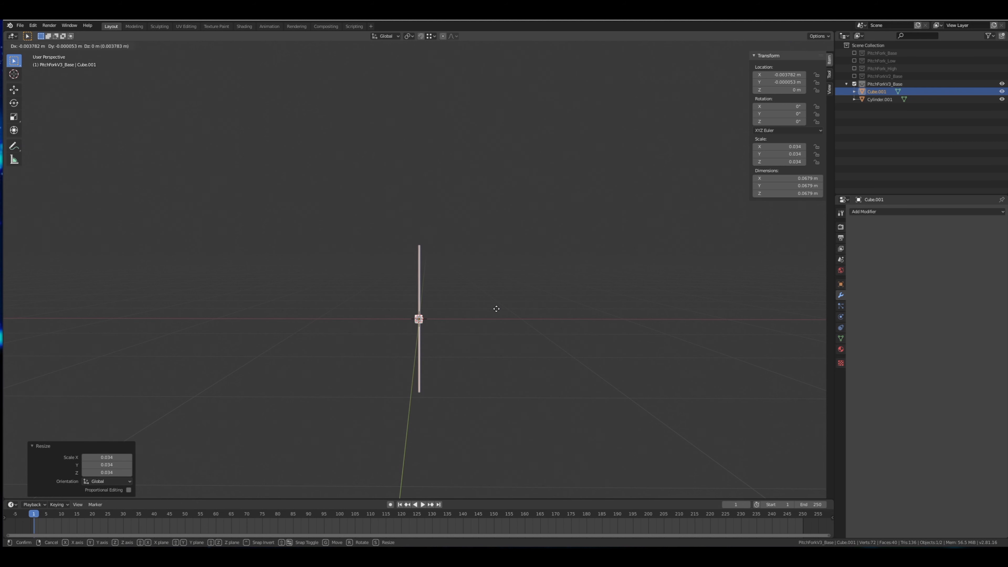
pyautogui.press('z')
pyautogui.click(479, 229)
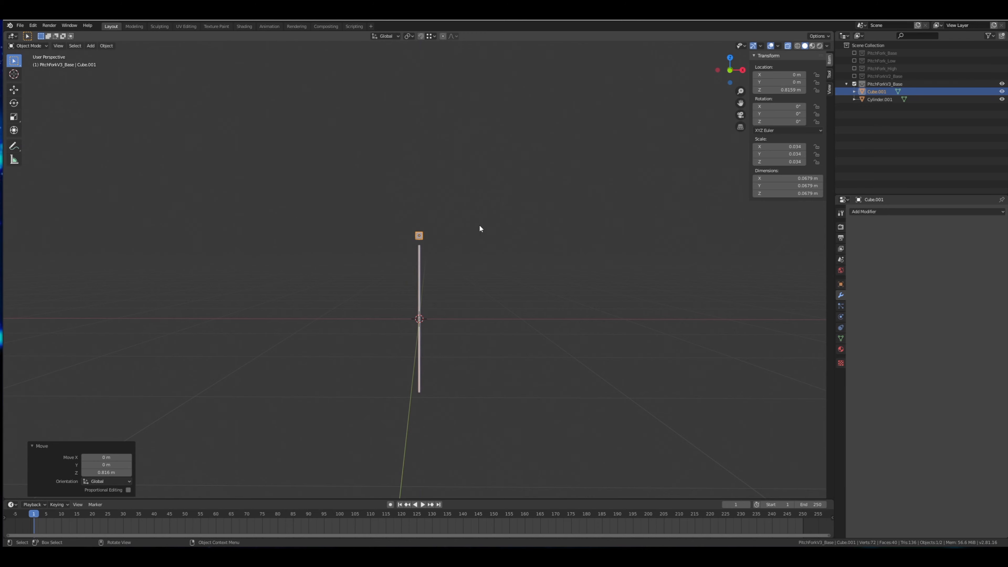
pyautogui.scroll(7, 477, 226)
pyautogui.moveTo(484, 180); pyautogui.dragTo(405, 254, button='middle')
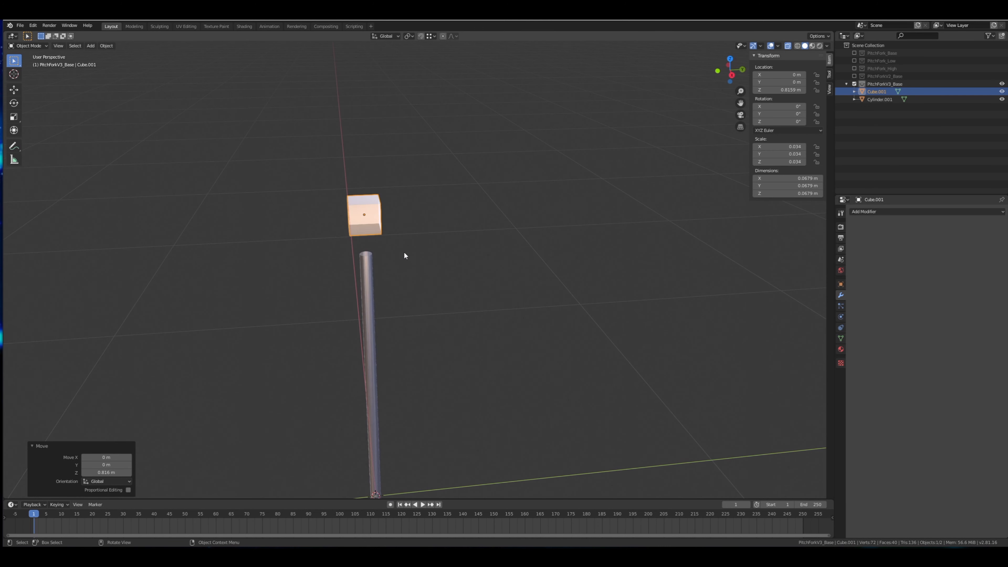
pyautogui.moveTo(537, 203); pyautogui.dragTo(543, 187, button='middle')
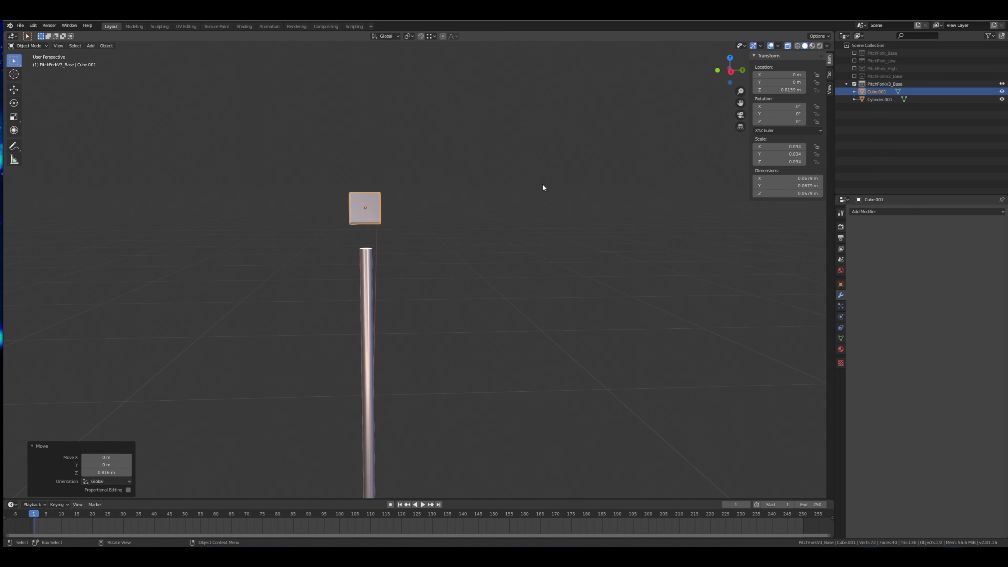
pyautogui.press('s')
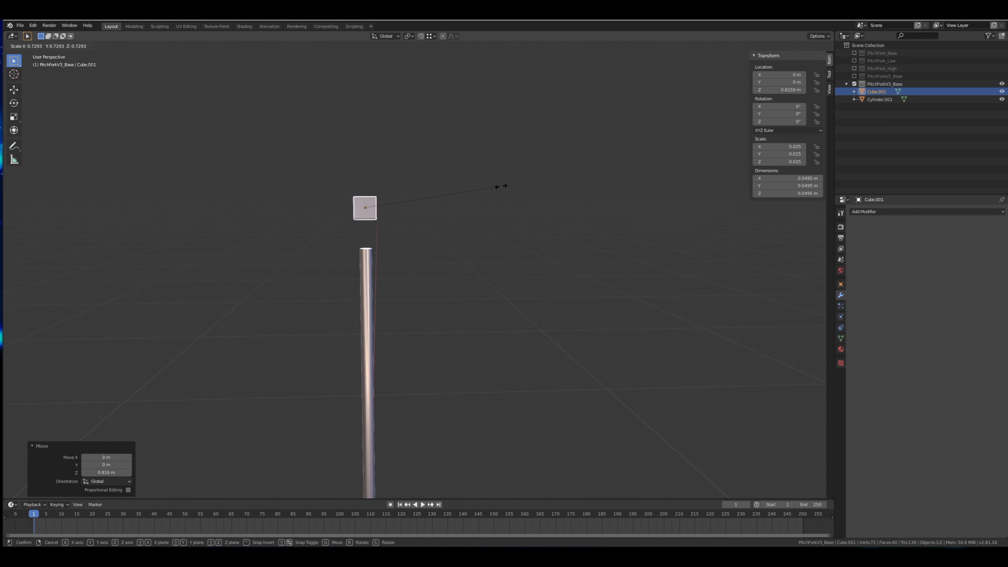
pyautogui.rightClick(503, 186)
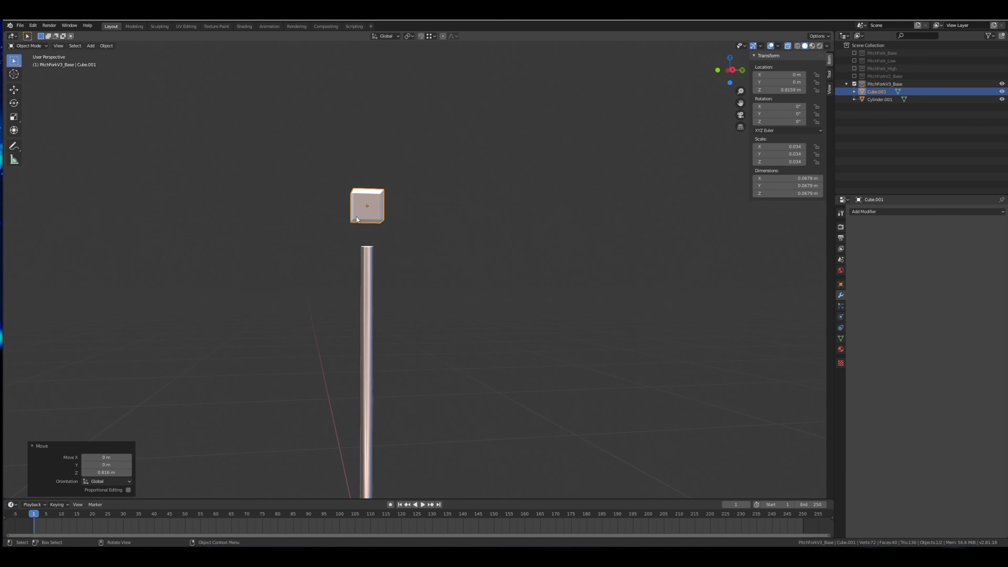
# Apply smooth shading to both the small cube and the cylindrical pole.
pyautogui.moveTo(356, 216); pyautogui.dragTo(435, 234, button='middle')
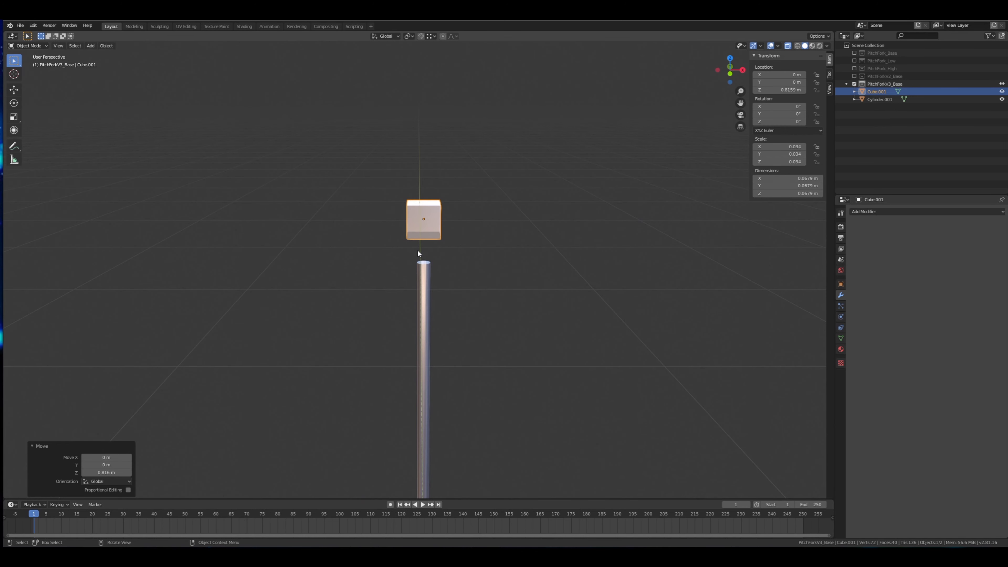
pyautogui.click(111, 50)
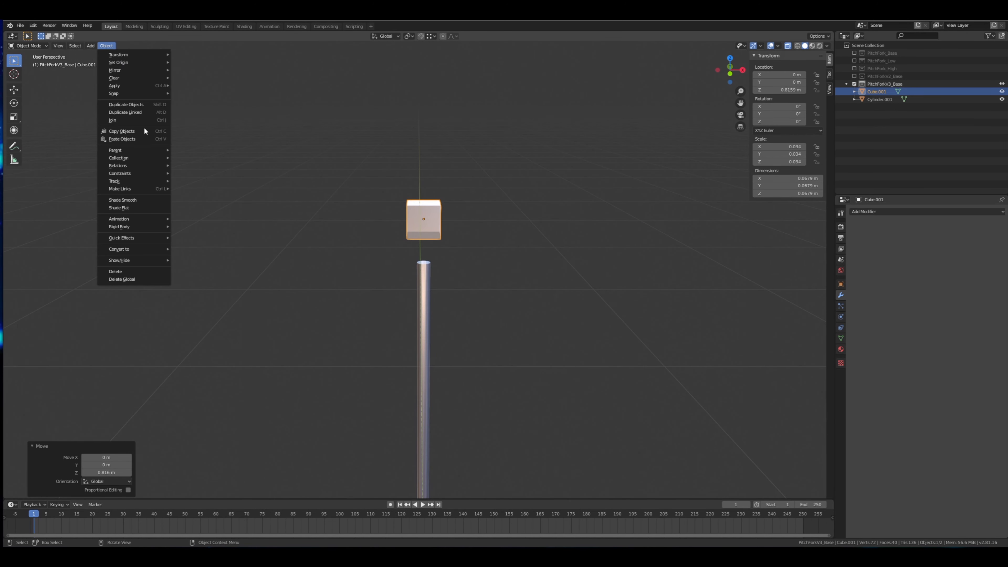
pyautogui.click(133, 199)
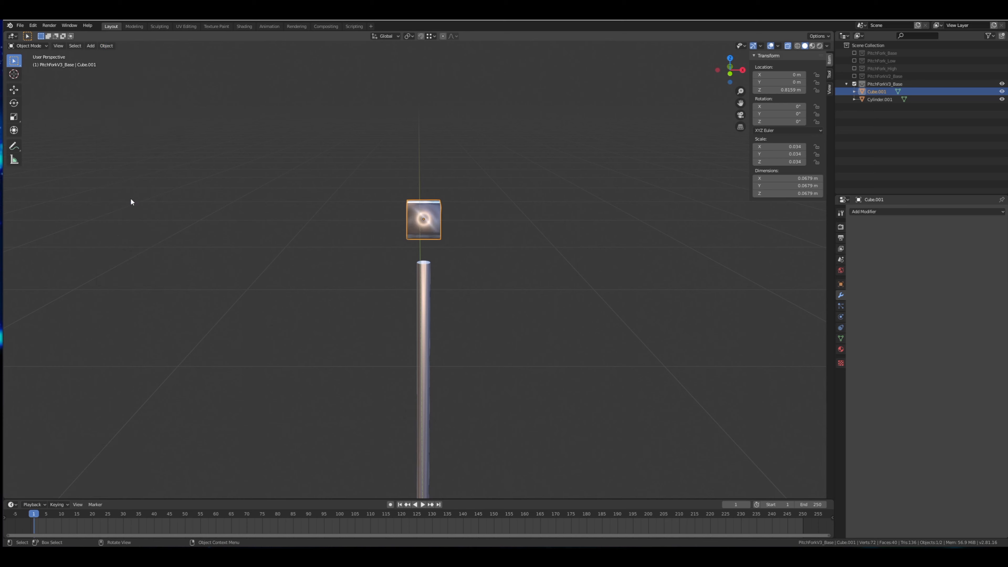
pyautogui.click(424, 291)
pyautogui.click(107, 46)
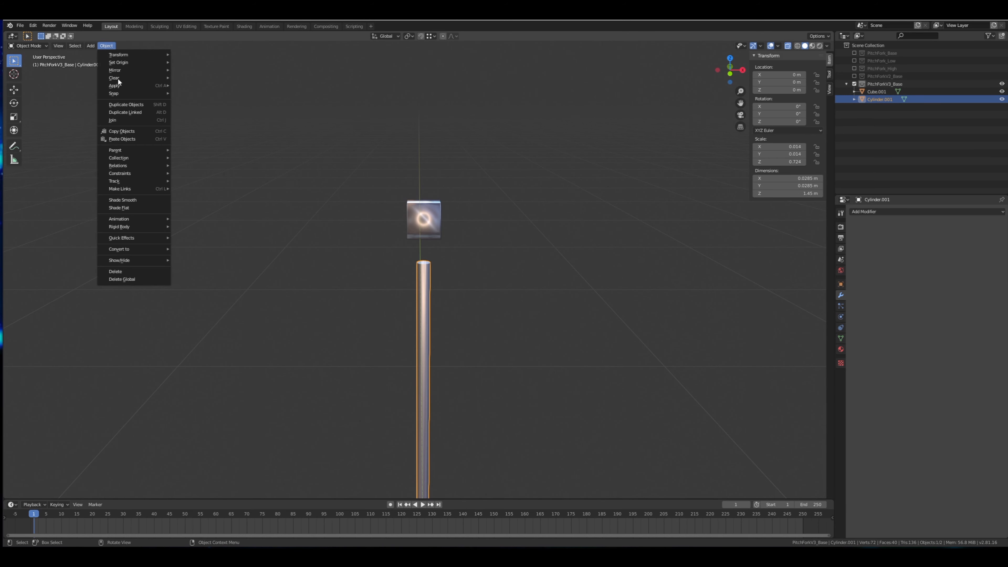
pyautogui.click(106, 46)
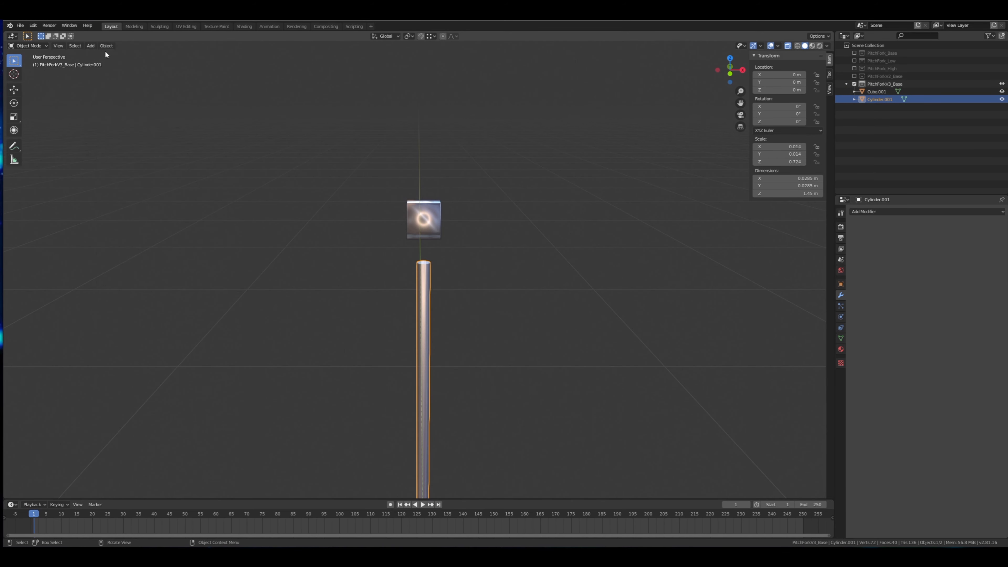
pyautogui.click(109, 46)
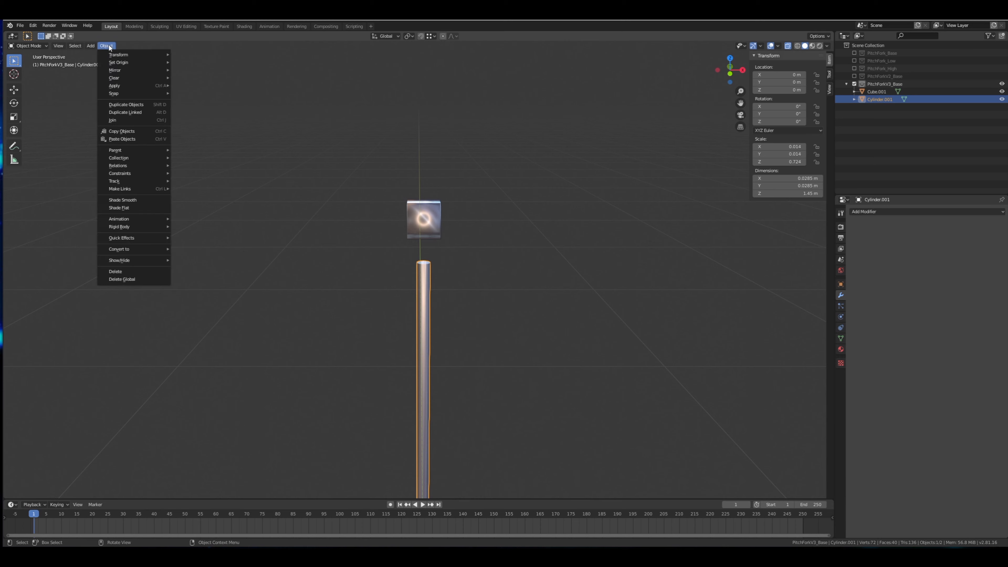
pyautogui.click(127, 200)
# Add a Mirror modifier on the X axis to the small cube above the pole.
pyautogui.click(416, 206)
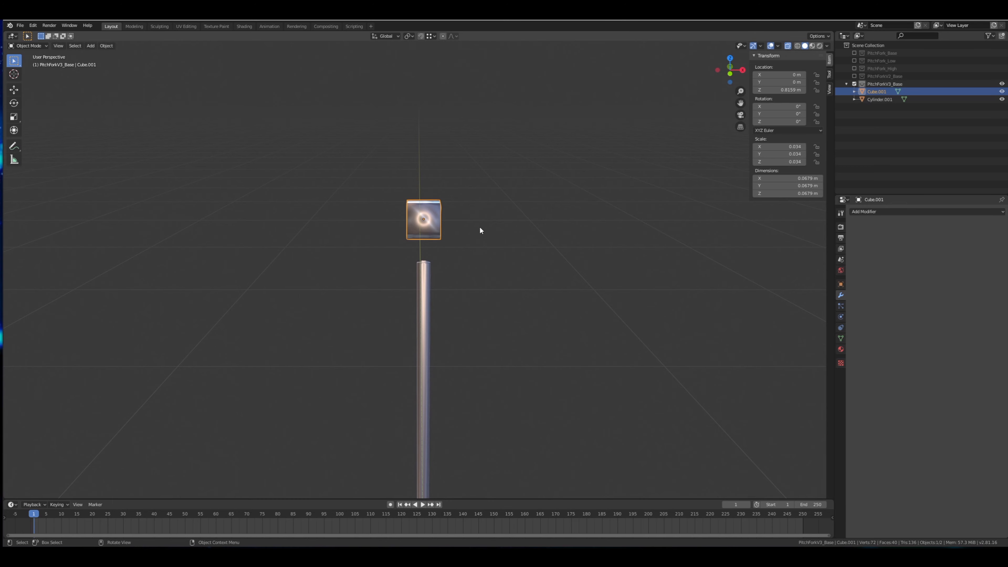
pyautogui.moveTo(480, 230)
pyautogui.mouseDown(button='middle')
pyautogui.moveTo(488, 248)
pyautogui.moveTo(483, 212)
pyautogui.mouseUp(button='middle')
pyautogui.scroll(2, 478, 225)
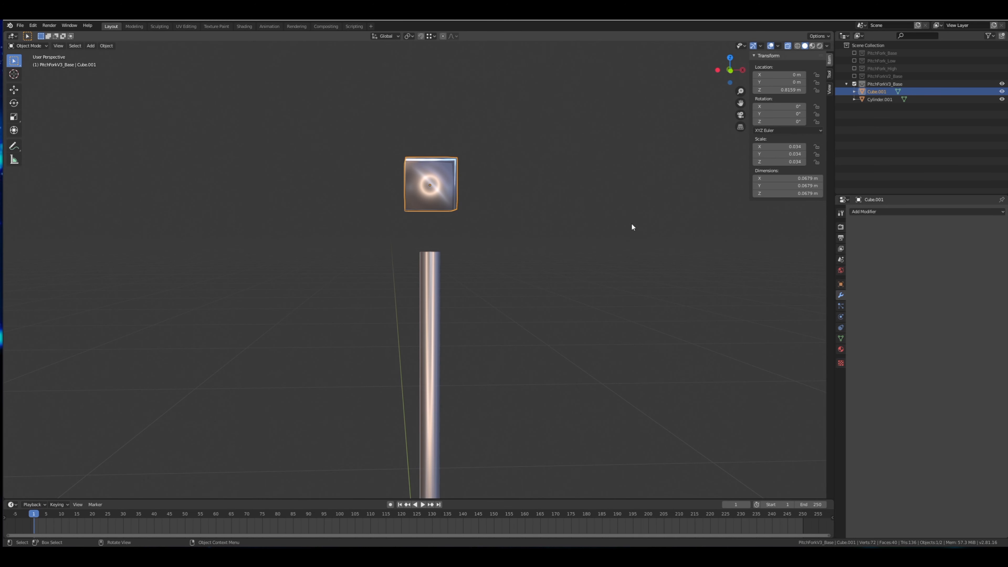
pyautogui.click(859, 211)
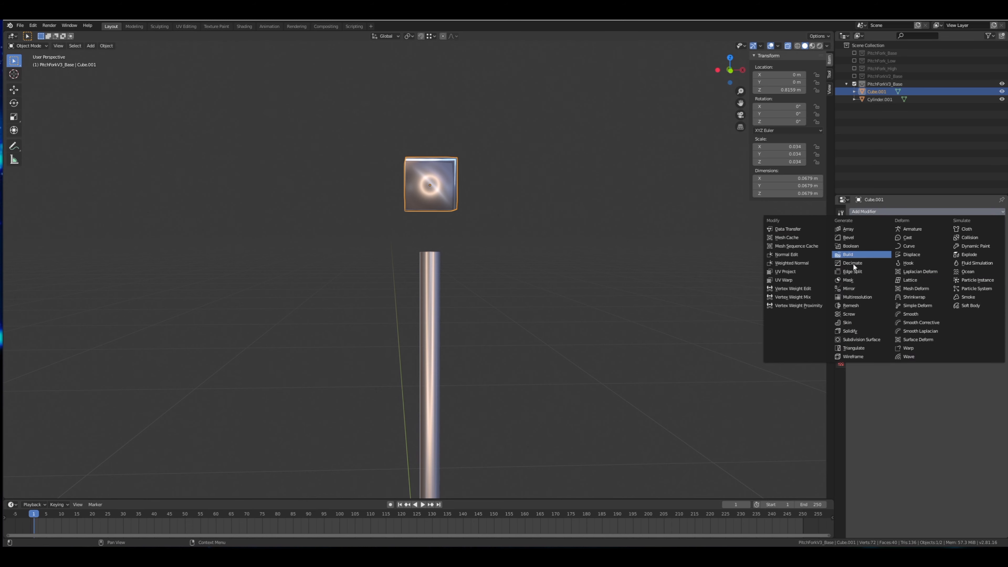
pyautogui.click(853, 289)
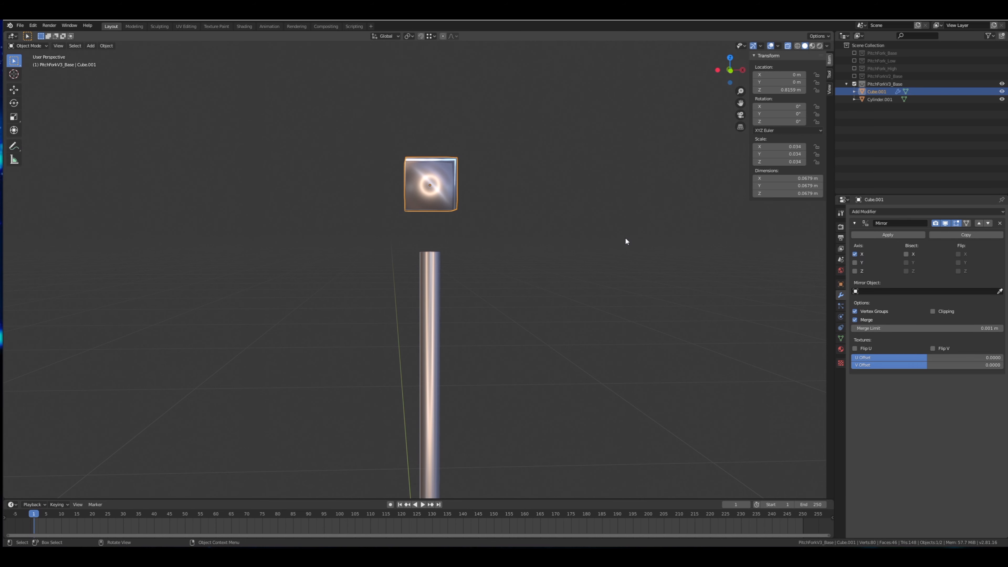
# In front view, delete the cube's four vertices on the negative X side in Edit Mode.
pyautogui.press('KP_1')
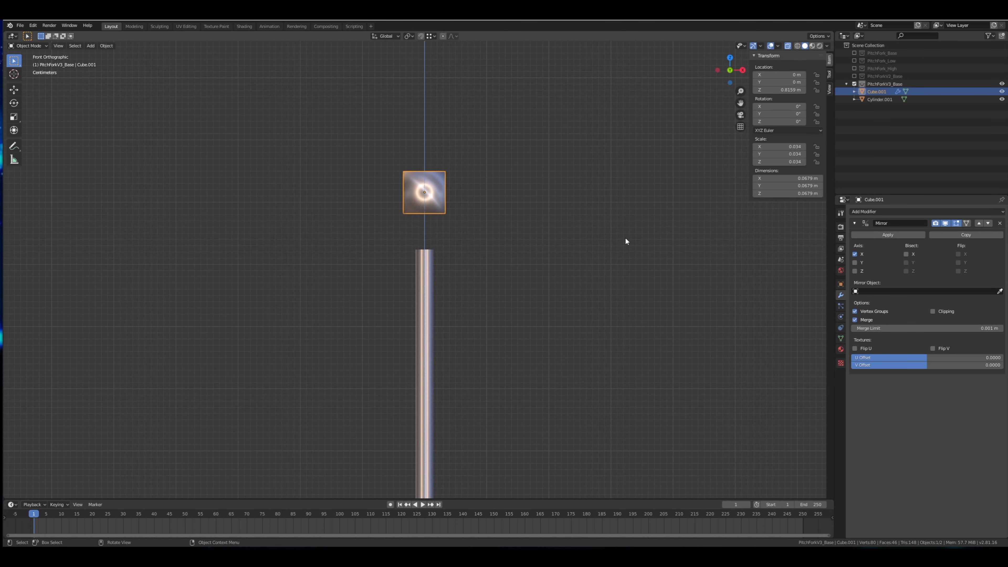
pyautogui.scroll(3, 489, 186)
pyautogui.keyDown('shift'); pyautogui.moveTo(495, 162); pyautogui.dragTo(494, 240, button='middle'); pyautogui.keyUp('shift')
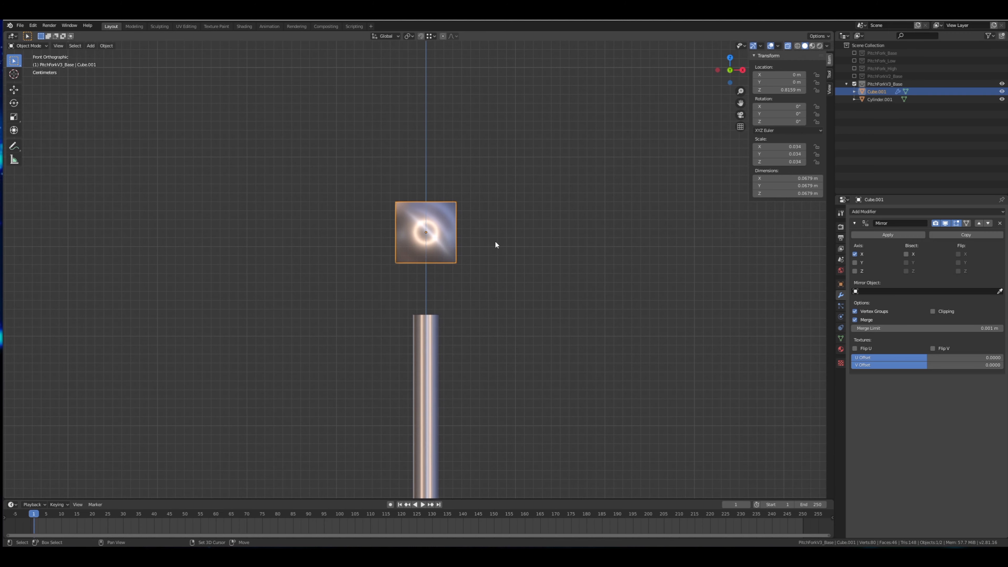
pyautogui.click(63, 48)
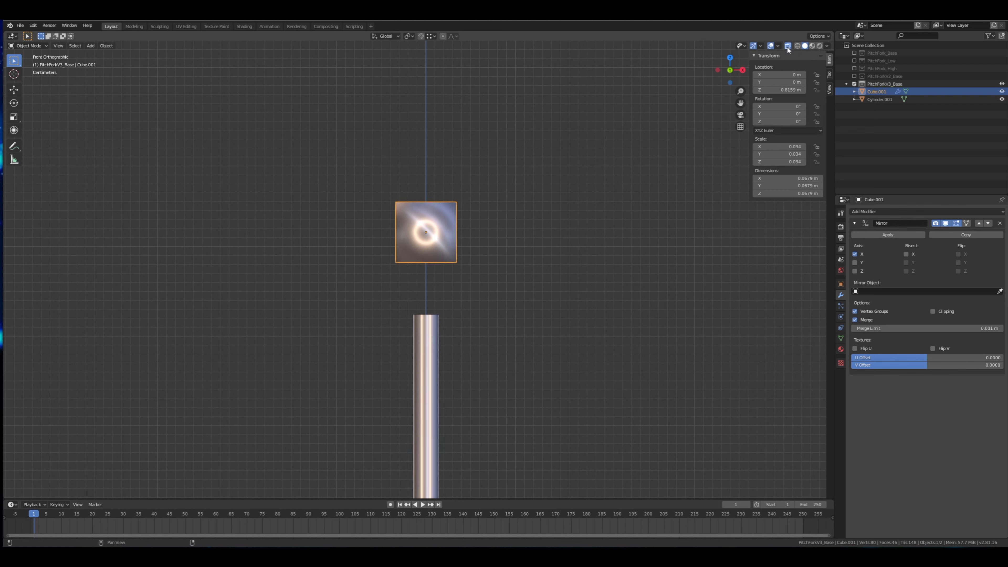
pyautogui.press('Tab')
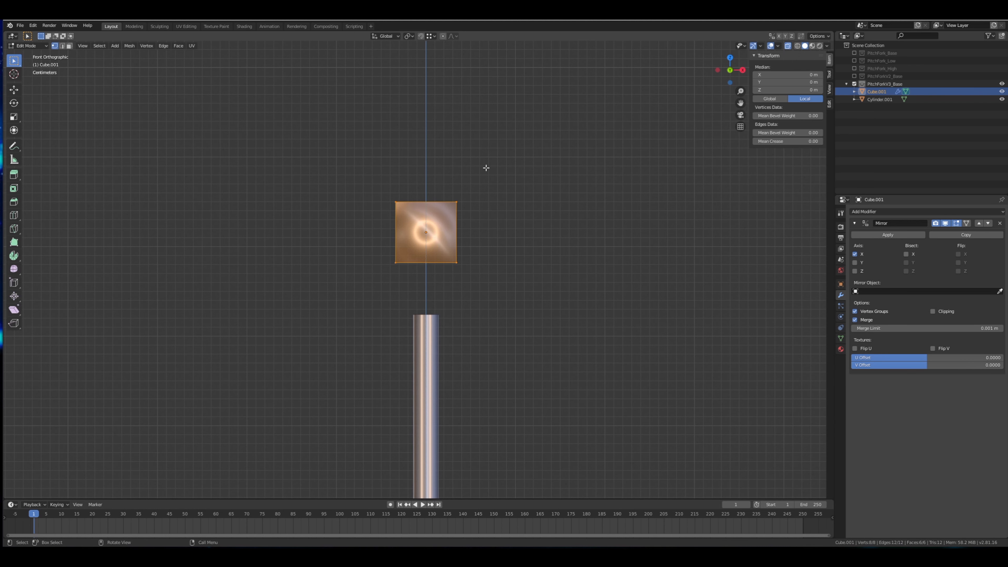
pyautogui.keyDown('shift'); pyautogui.moveTo(459, 172); pyautogui.dragTo(471, 176, button='middle'); pyautogui.keyUp('shift')
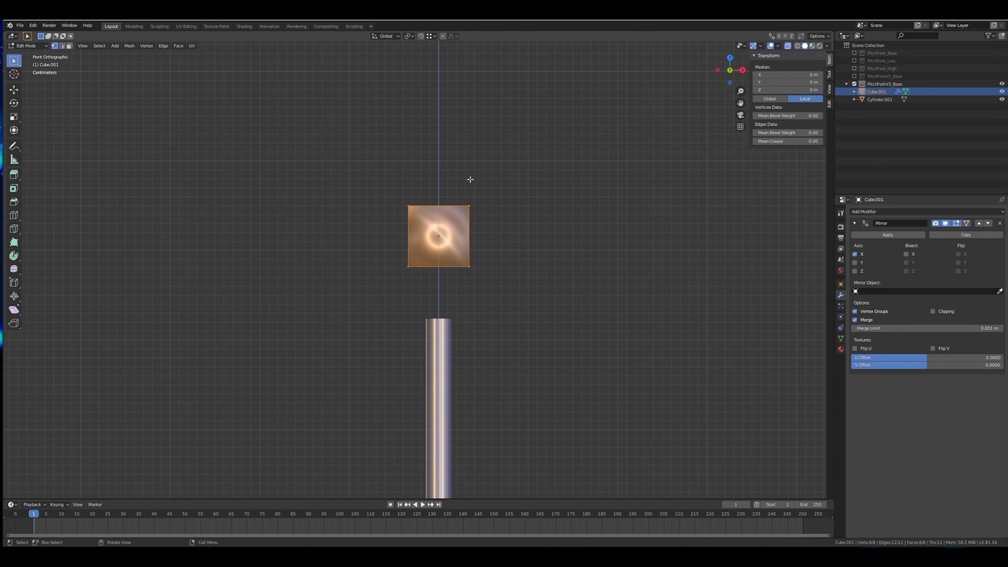
pyautogui.hotkey('alt', 'a')
pyautogui.moveTo(356, 291); pyautogui.dragTo(436, 187)
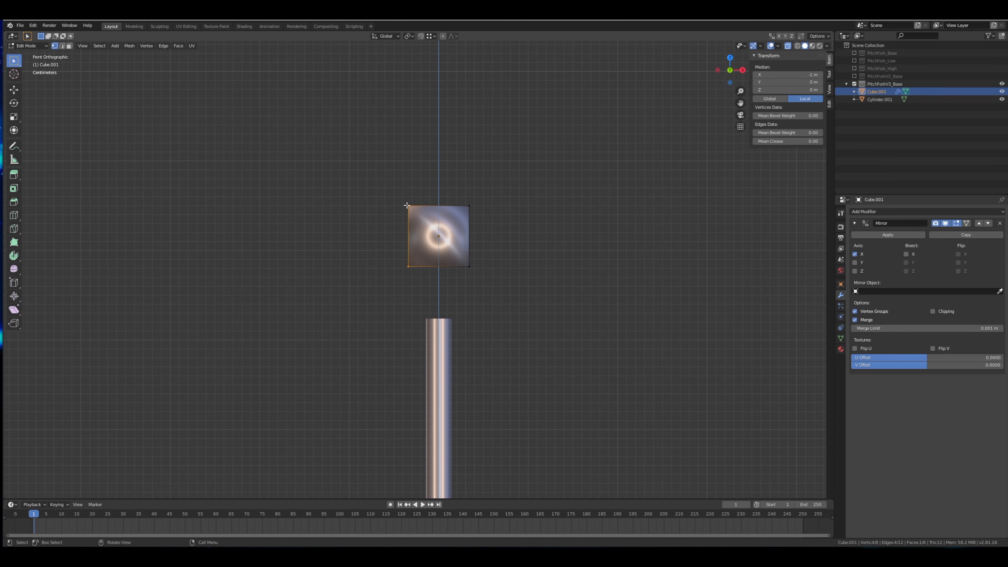
pyautogui.press('x')
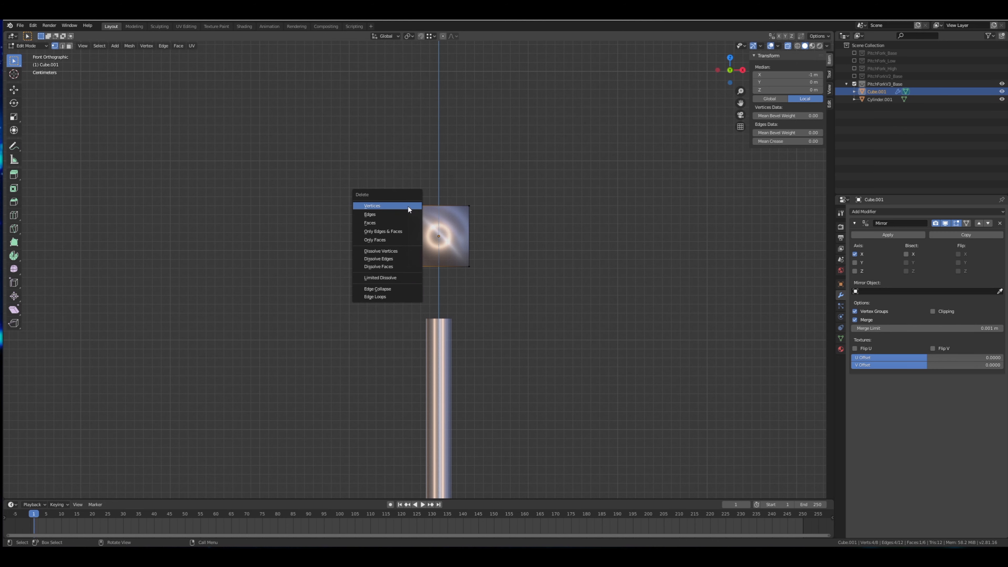
pyautogui.click(408, 205)
# Select the cube's remaining side face and enable Clipping in the Mirror modifier.
pyautogui.moveTo(437, 278); pyautogui.dragTo(539, 160)
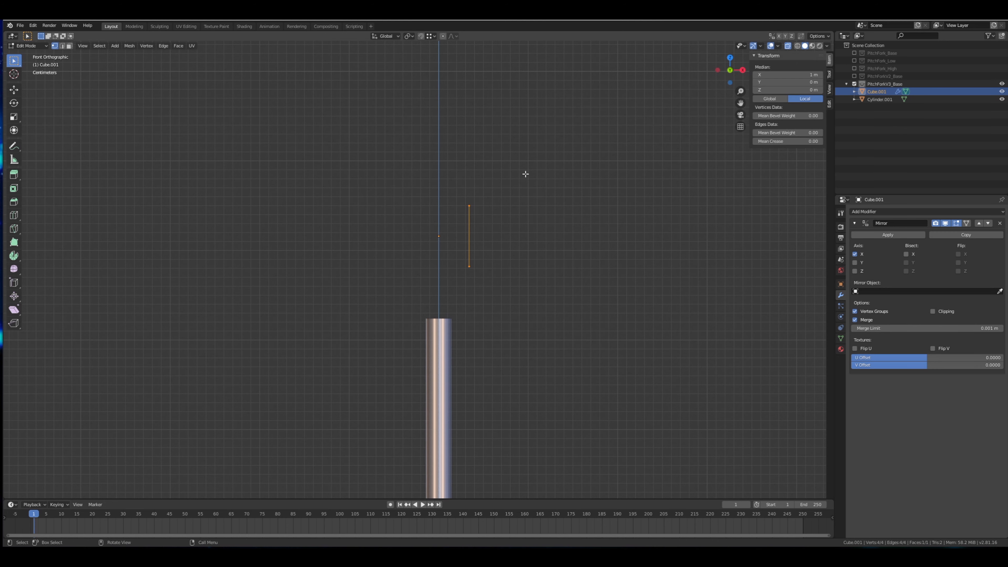
pyautogui.moveTo(524, 173); pyautogui.dragTo(427, 242, button='middle')
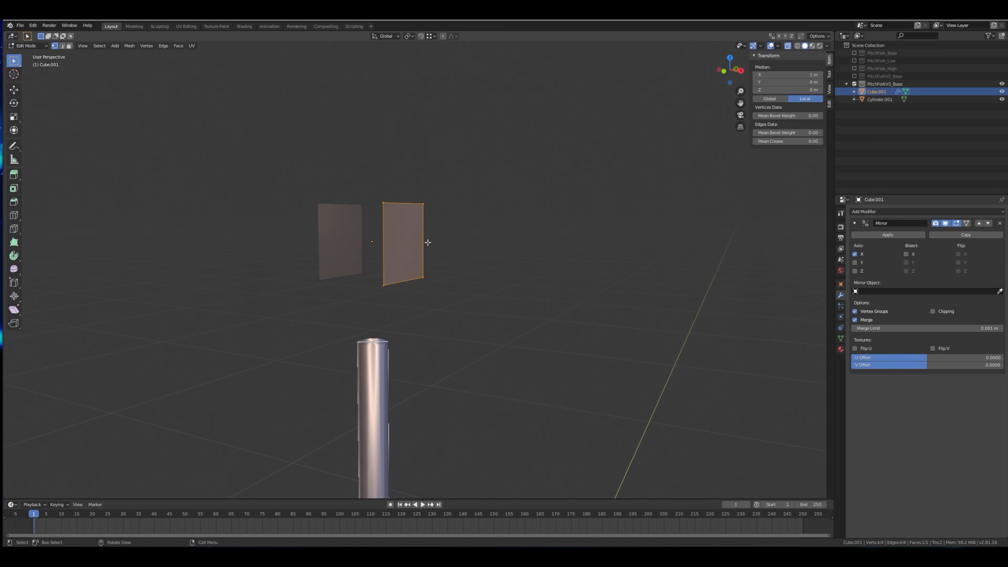
pyautogui.press('KP_1')
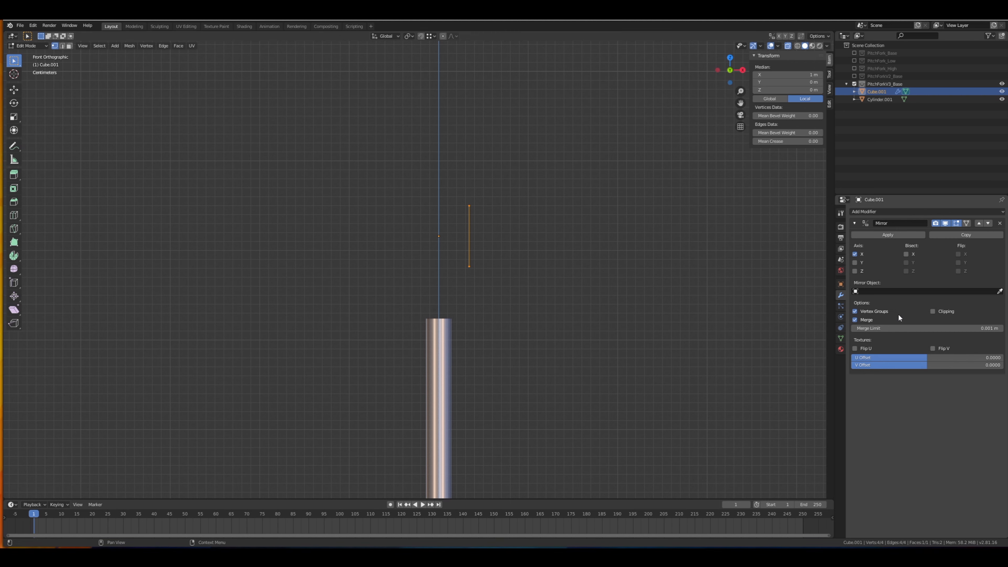
pyautogui.click(933, 311)
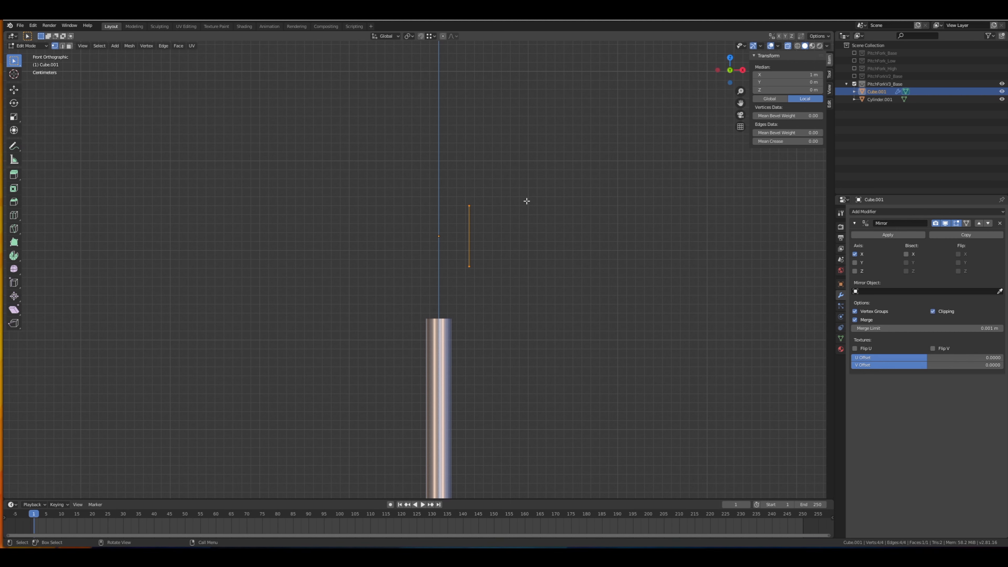
pyautogui.press('g')
pyautogui.press('z')
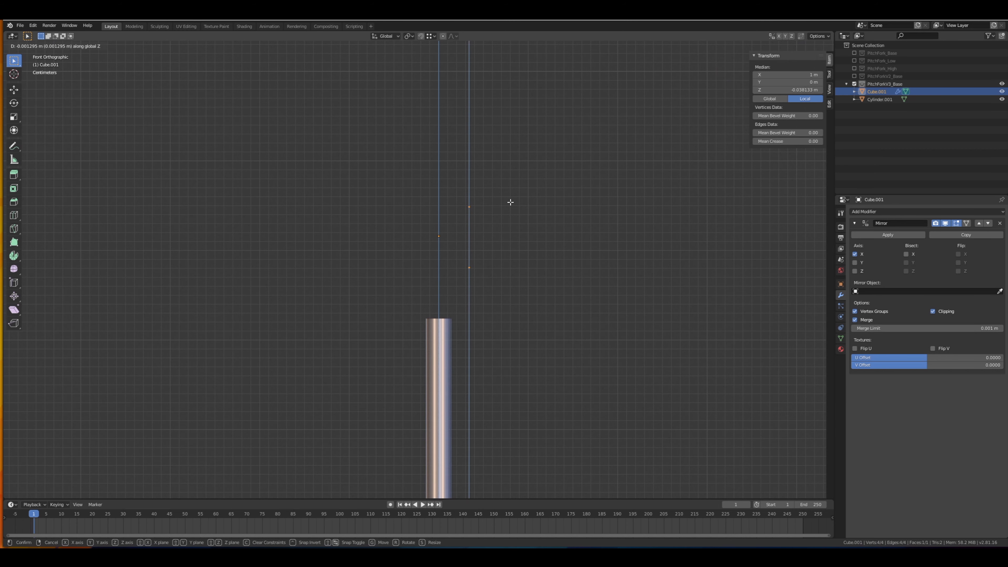
pyautogui.press('Escape')
# Move the selected face along X by about -0.0358 m so that it clips onto the mirror plane.
pyautogui.press('g')
pyautogui.press('x')
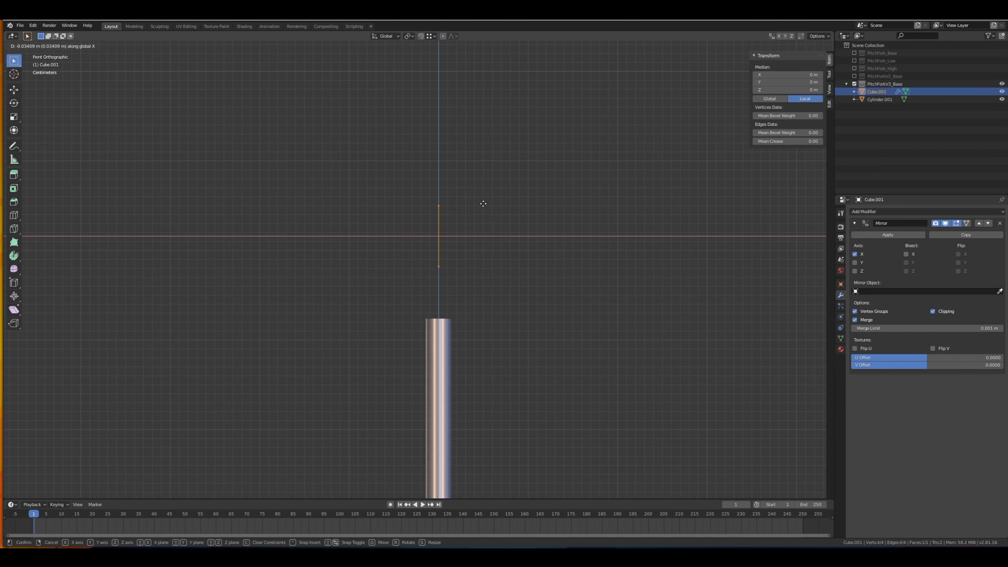
pyautogui.click(481, 204)
# Extrude the face outward from the mirror plane along its normal by about 0.0129 m.
pyautogui.moveTo(480, 205); pyautogui.dragTo(393, 211, button='middle')
pyautogui.scroll(5, 438, 218)
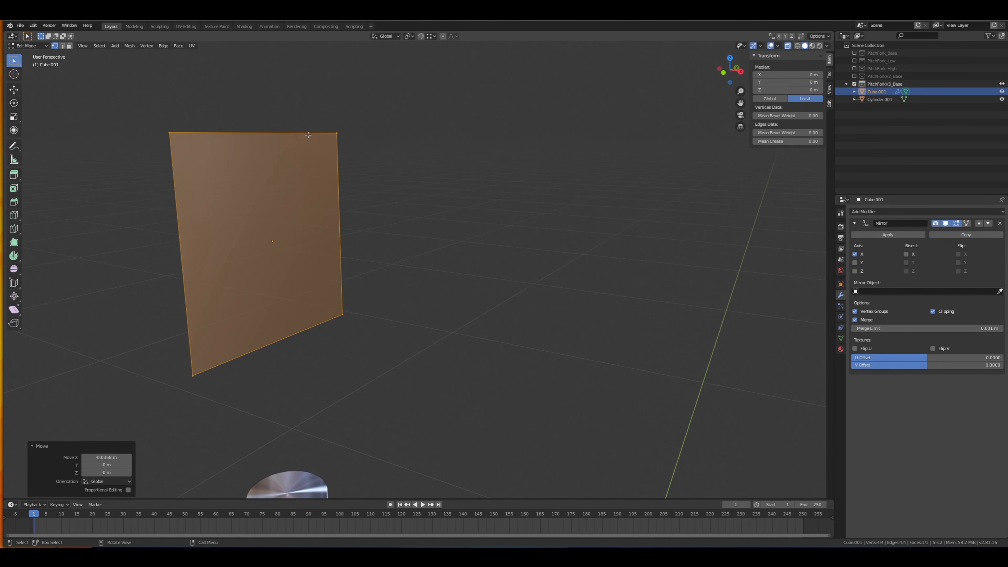
pyautogui.moveTo(308, 135); pyautogui.dragTo(536, 169, button='middle')
pyautogui.press('KP_1')
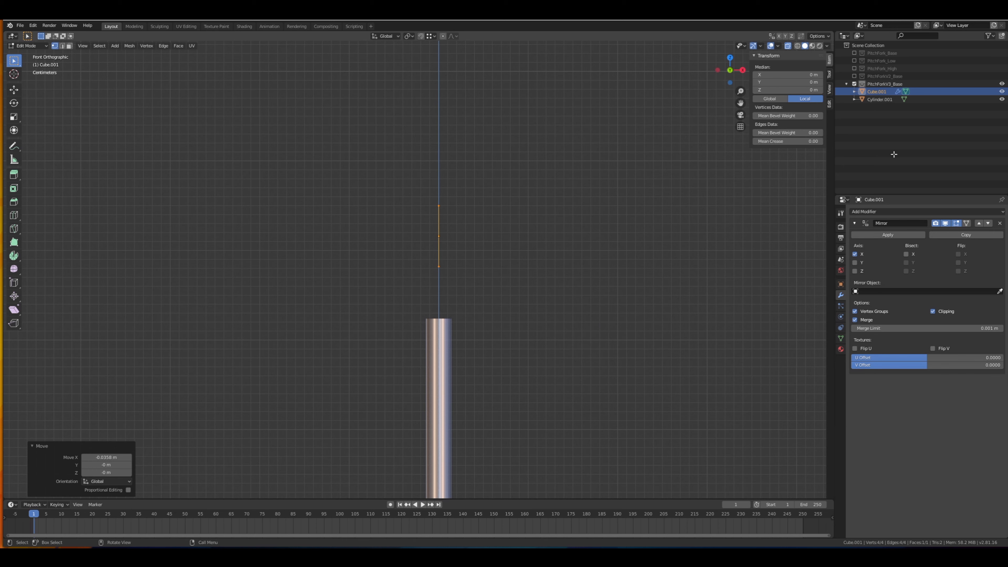
pyautogui.click(932, 310)
pyautogui.press('e')
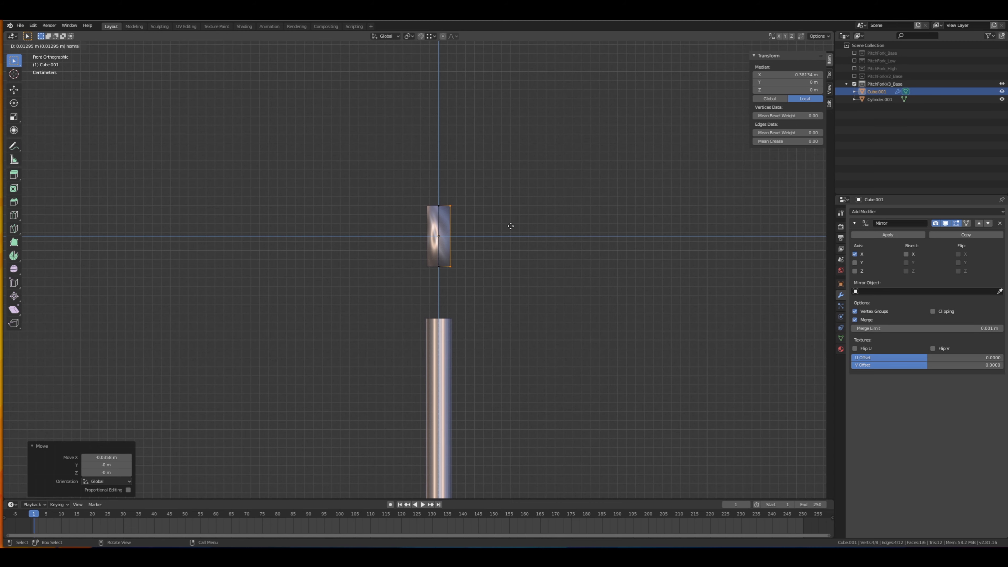
pyautogui.click(511, 225)
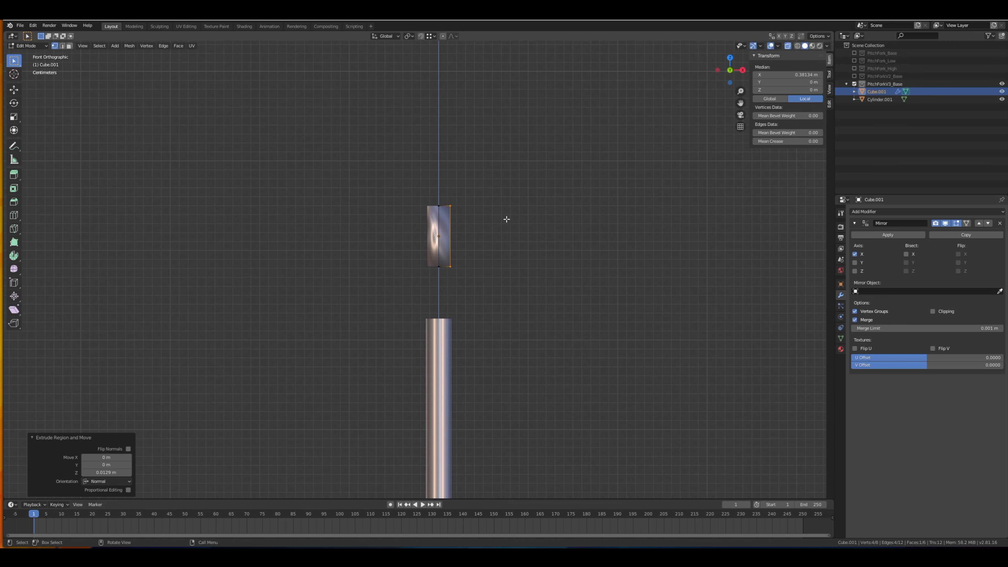
# Add two centred loop cuts to the thin block, one vertical and one horizontal, crossing mid-face on its broad side.
pyautogui.moveTo(506, 219); pyautogui.dragTo(439, 219, button='middle')
pyautogui.scroll(1, 425, 224)
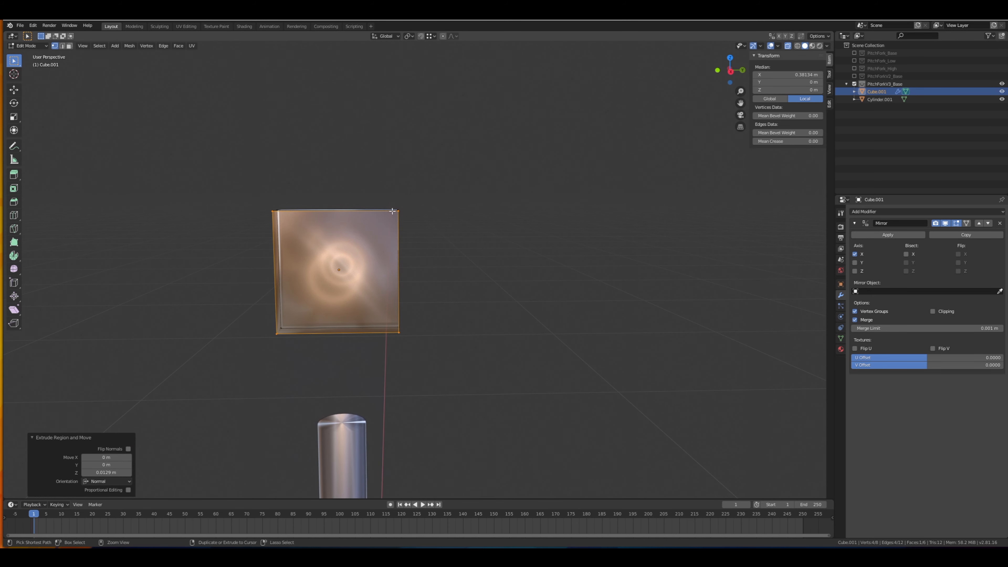
pyautogui.hotkey('ctrl', 'r')
pyautogui.click(352, 222)
pyautogui.rightClick(352, 223)
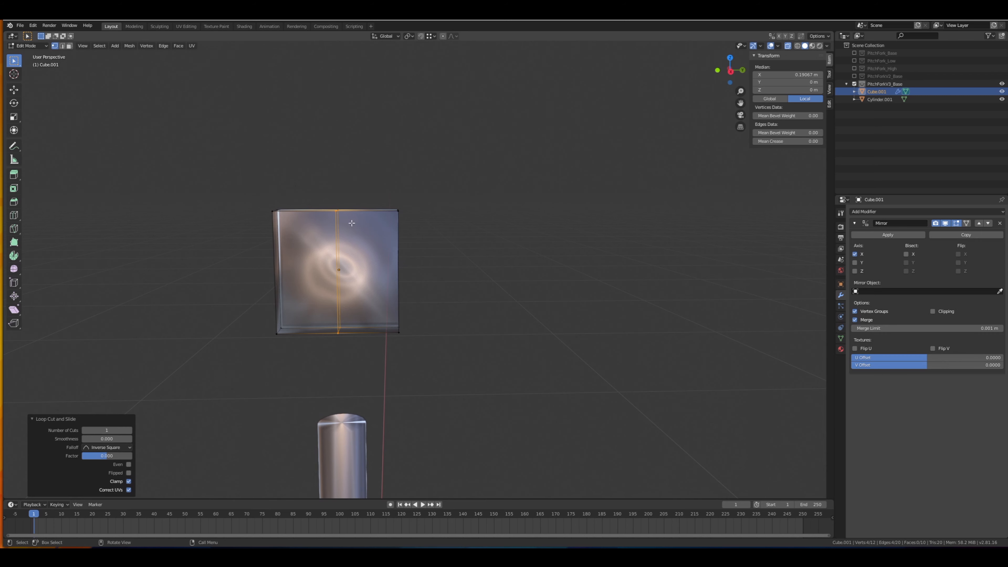
pyautogui.hotkey('ctrl', 'r')
pyautogui.click(299, 277)
pyautogui.rightClick(298, 277)
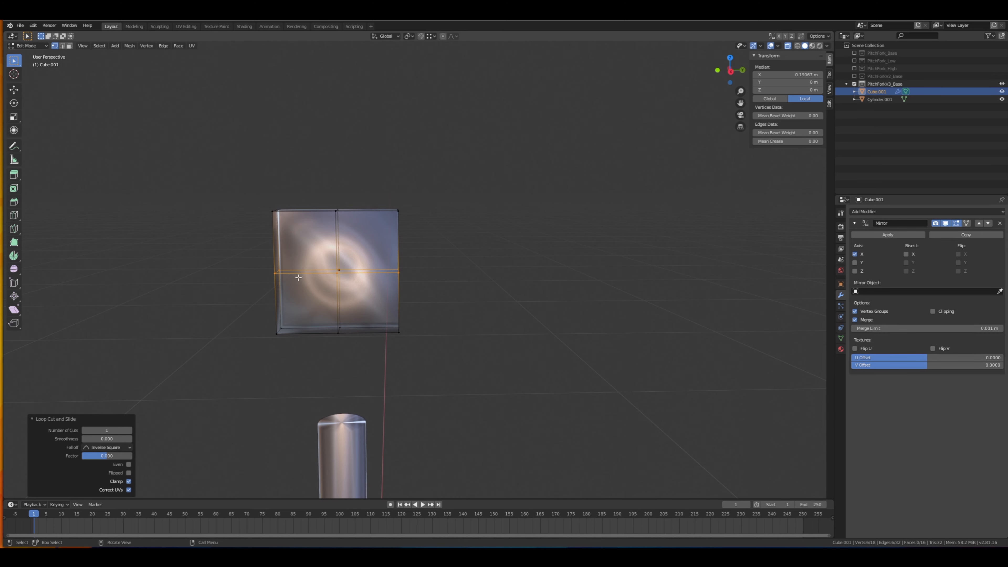
# Select the block's four corner edges and scale them uniformly by about 0.761 to make the profile octagonal.
pyautogui.moveTo(298, 276); pyautogui.dragTo(353, 224, button='middle')
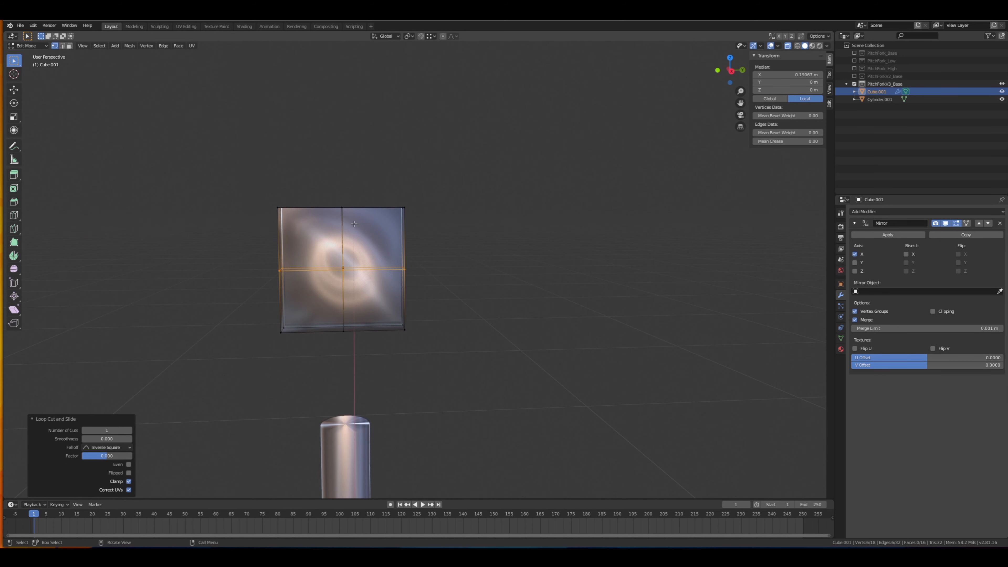
pyautogui.moveTo(342, 269); pyautogui.dragTo(321, 271, button='middle')
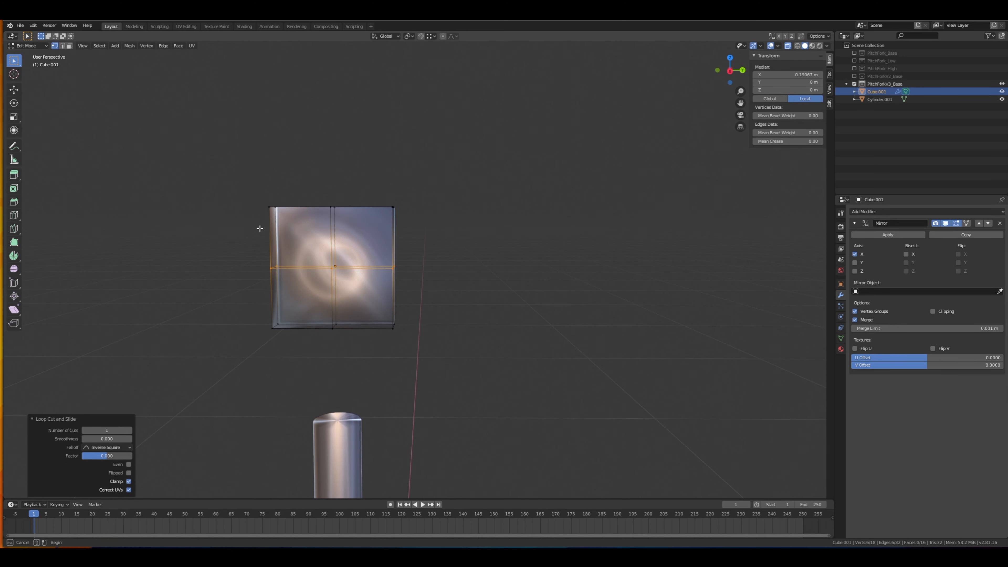
pyautogui.moveTo(260, 228); pyautogui.dragTo(283, 194)
pyautogui.moveTo(284, 193); pyautogui.dragTo(289, 197, button='middle')
pyautogui.keyDown('shift'); pyautogui.moveTo(379, 238); pyautogui.dragTo(435, 192); pyautogui.keyUp('shift')
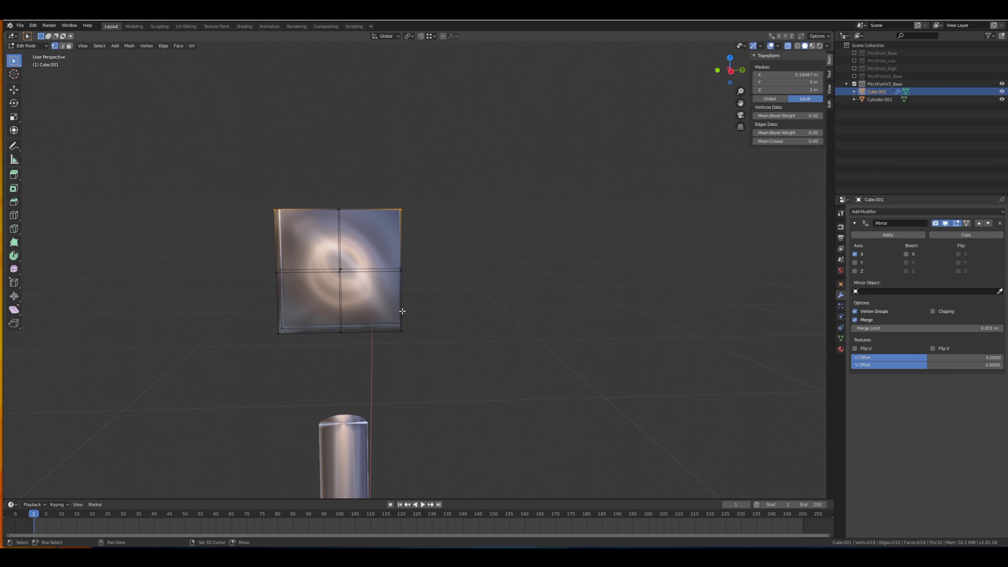
pyautogui.keyDown('shift'); pyautogui.moveTo(405, 322); pyautogui.dragTo(380, 345); pyautogui.keyUp('shift')
pyautogui.keyDown('shift'); pyautogui.moveTo(261, 349); pyautogui.dragTo(325, 296); pyautogui.keyUp('shift')
pyautogui.moveTo(324, 295); pyautogui.dragTo(520, 303, button='middle')
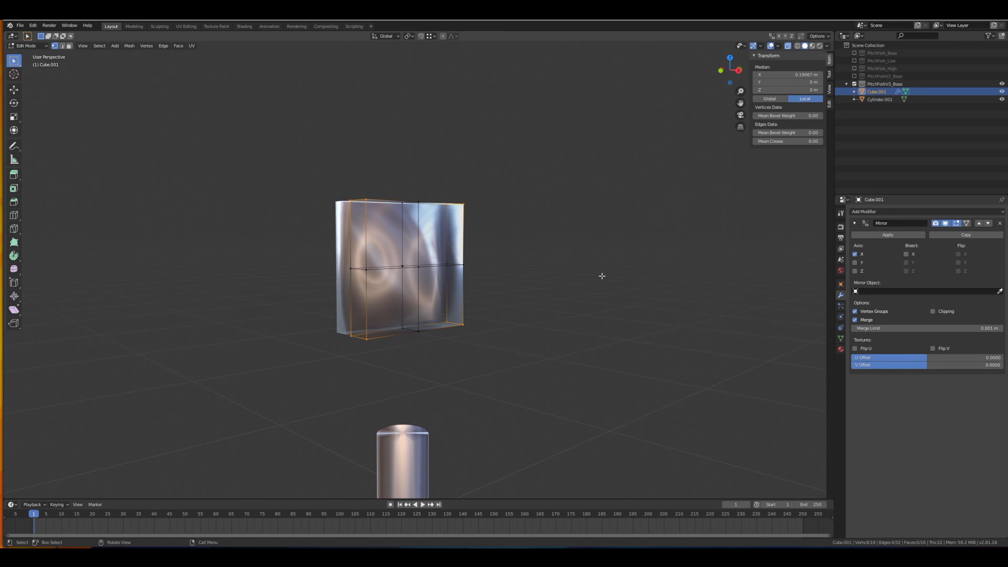
pyautogui.press('s')
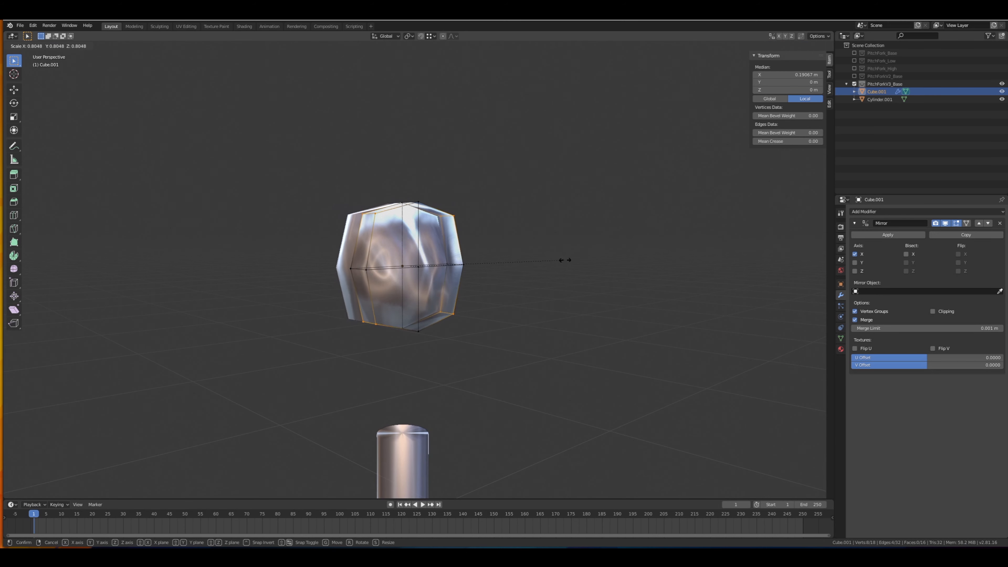
pyautogui.click(555, 255)
pyautogui.moveTo(556, 254); pyautogui.dragTo(492, 259, button='middle')
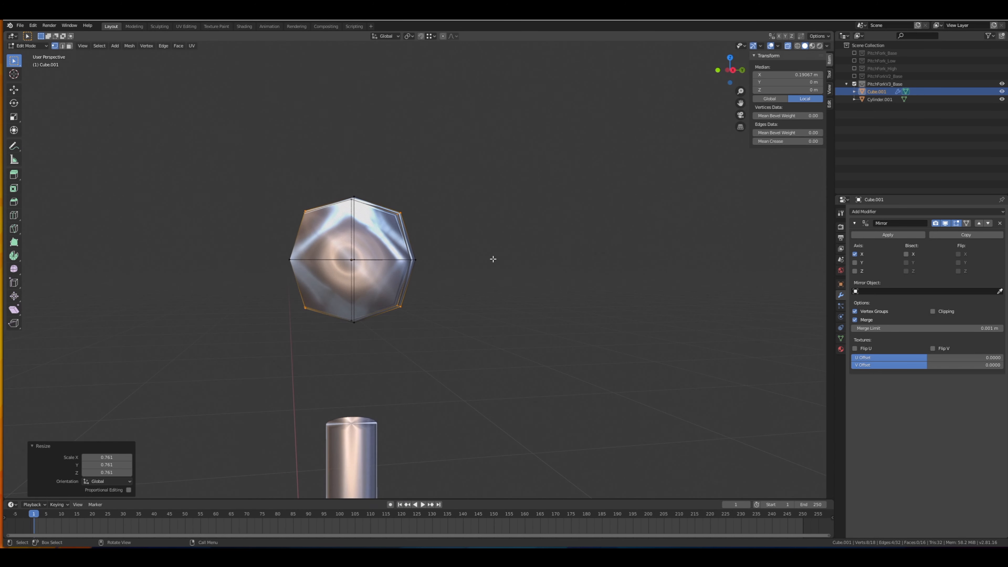
# Add a Subdivision Surface modifier to the block with the viewport level at 2.
pyautogui.click(855, 223)
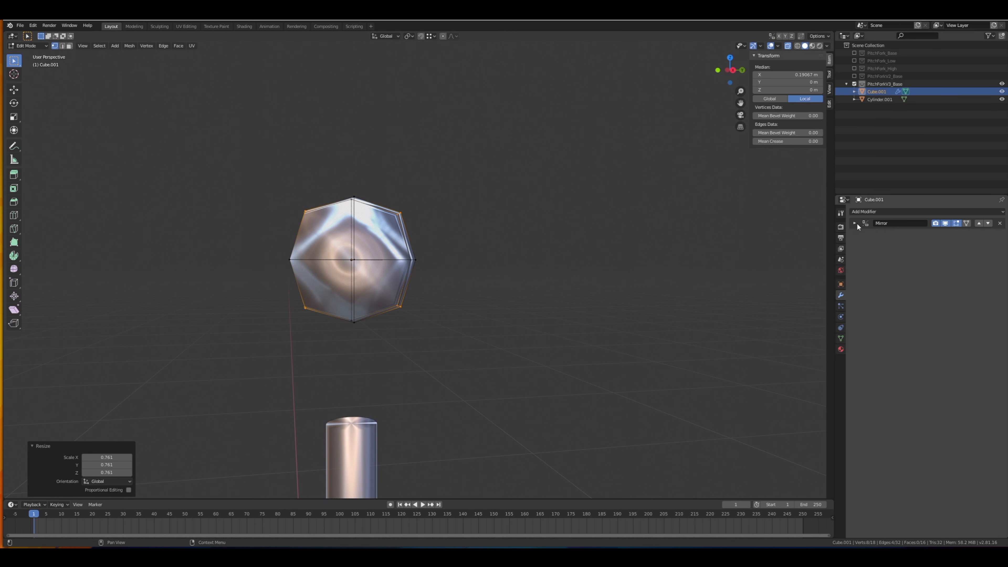
pyautogui.click(866, 211)
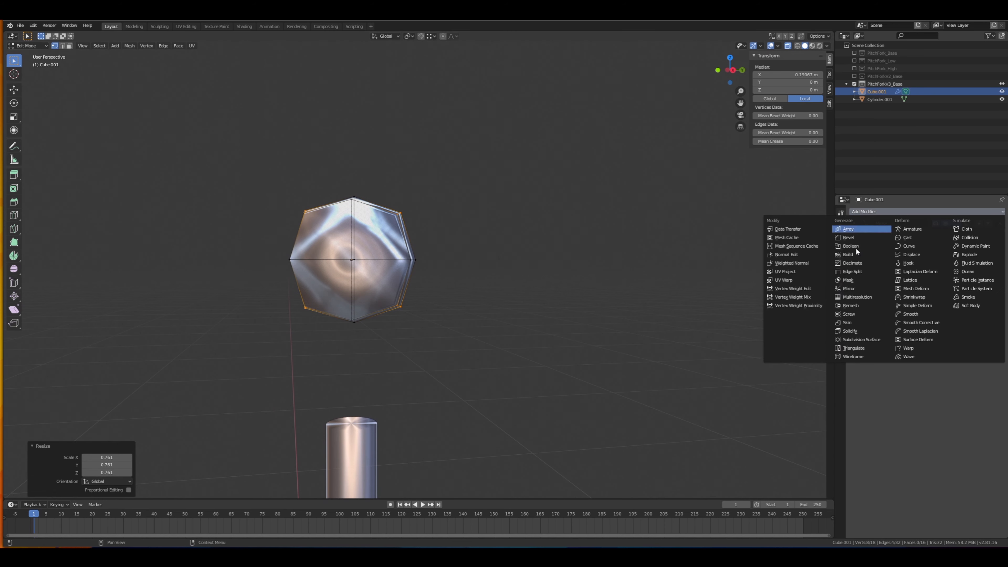
pyautogui.click(857, 340)
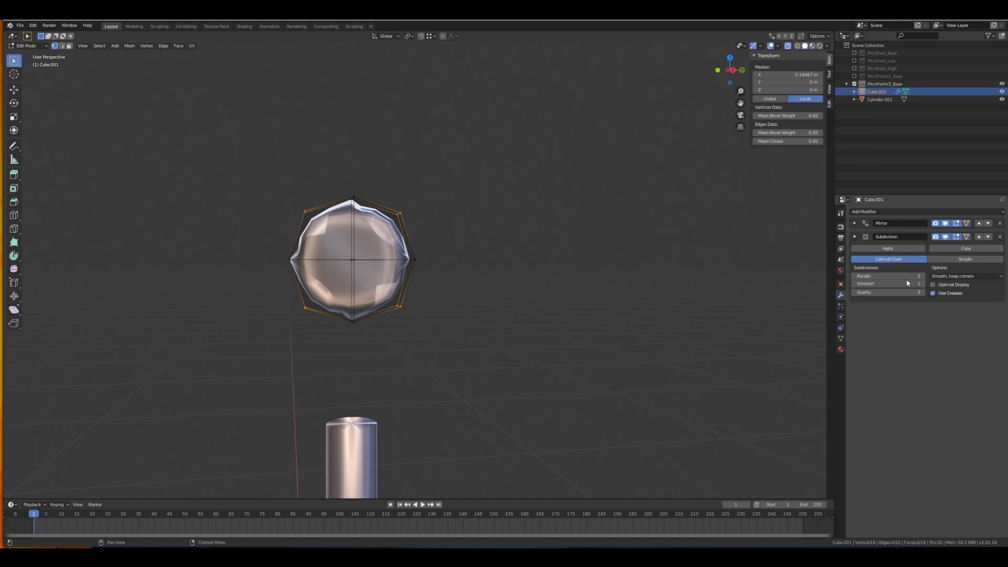
pyautogui.click(922, 283)
# Delete the interior vertex at the centre of the block's mirror-plane face and select all remaining geometry.
pyautogui.moveTo(493, 264); pyautogui.dragTo(344, 297, button='middle')
pyautogui.click(337, 302)
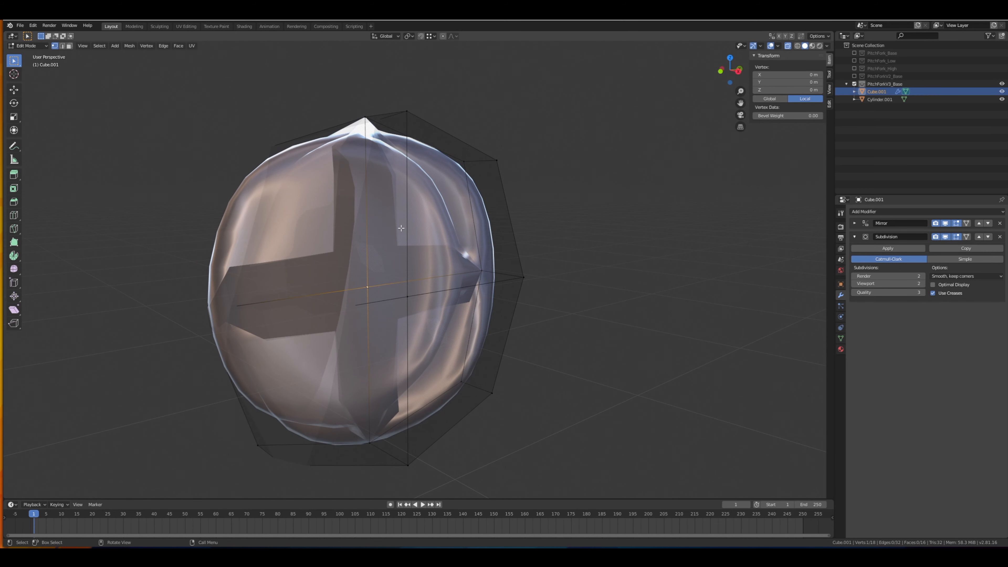
pyautogui.press('x')
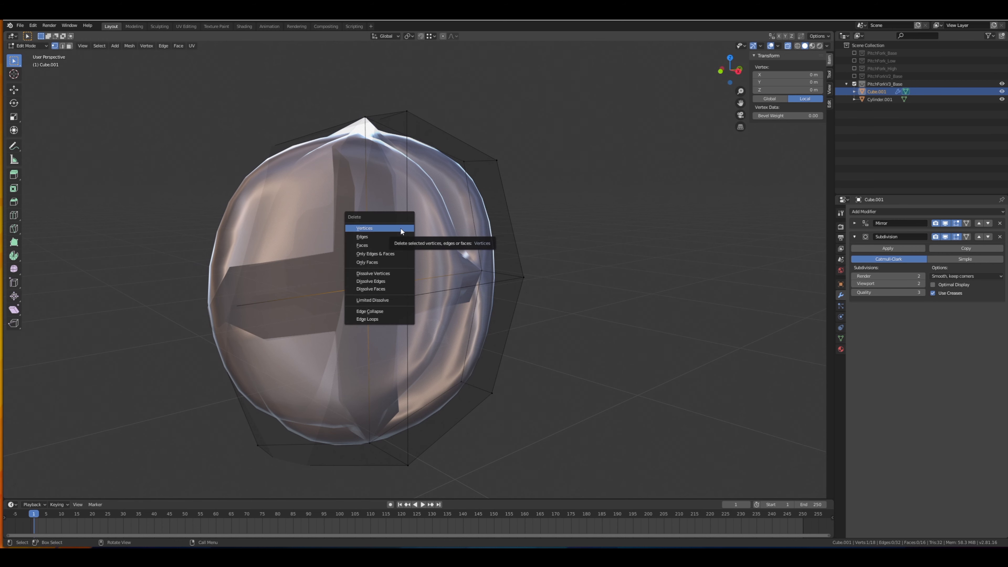
pyautogui.click(400, 229)
pyautogui.moveTo(360, 289); pyautogui.dragTo(513, 292, button='middle')
pyautogui.scroll(-3, 497, 275)
pyautogui.press('a')
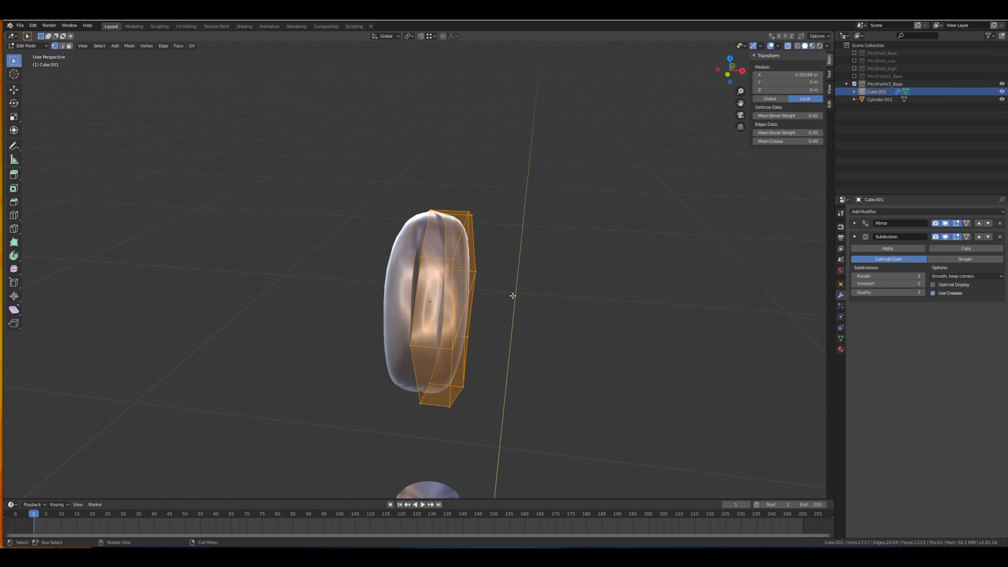
pyautogui.press('g')
pyautogui.press('y')
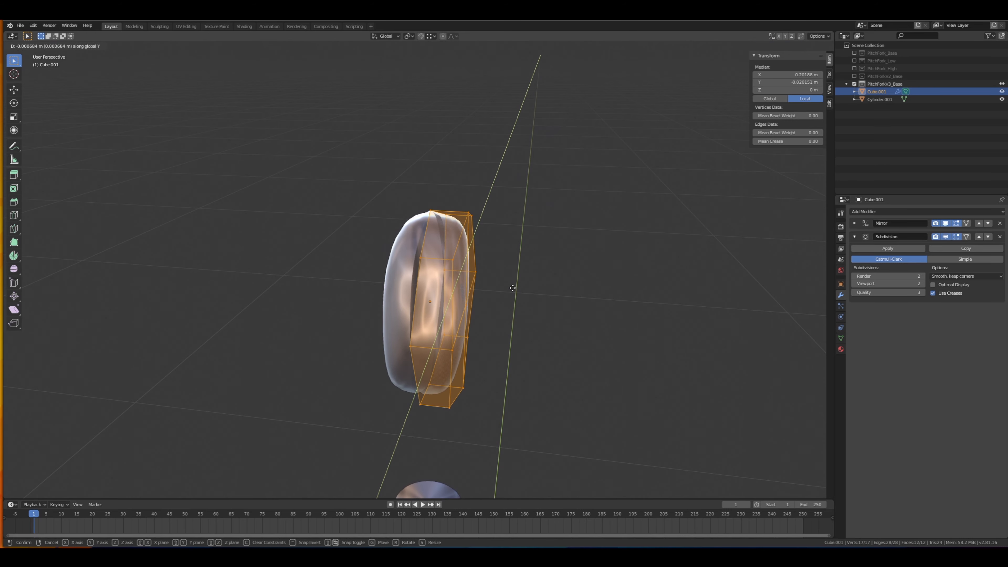
pyautogui.rightClick(510, 287)
# Try to move the whole half mesh along X by about -0.0011 m toward the mirror plane.
pyautogui.moveTo(512, 285); pyautogui.dragTo(523, 278, button='middle')
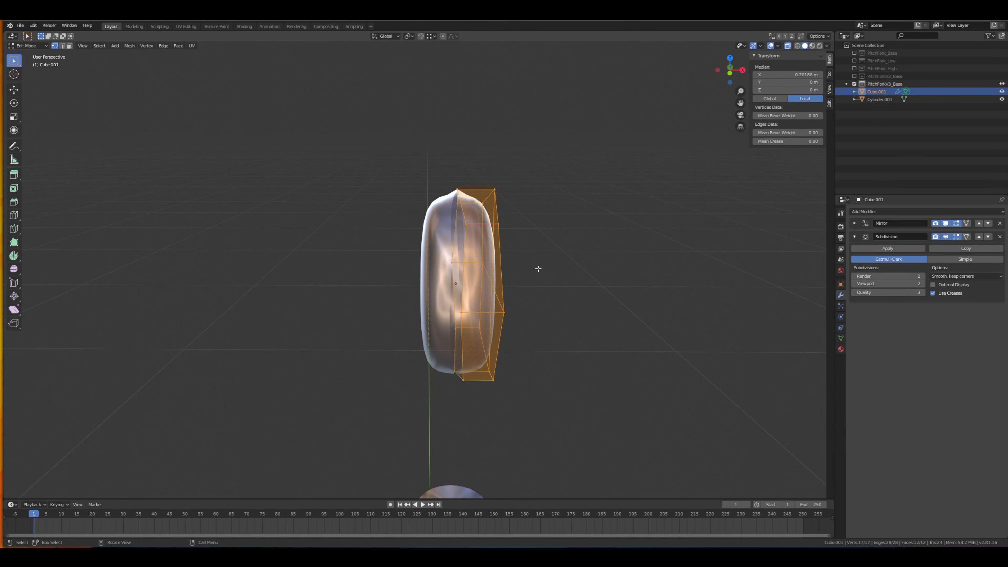
pyautogui.press('g')
pyautogui.press('x')
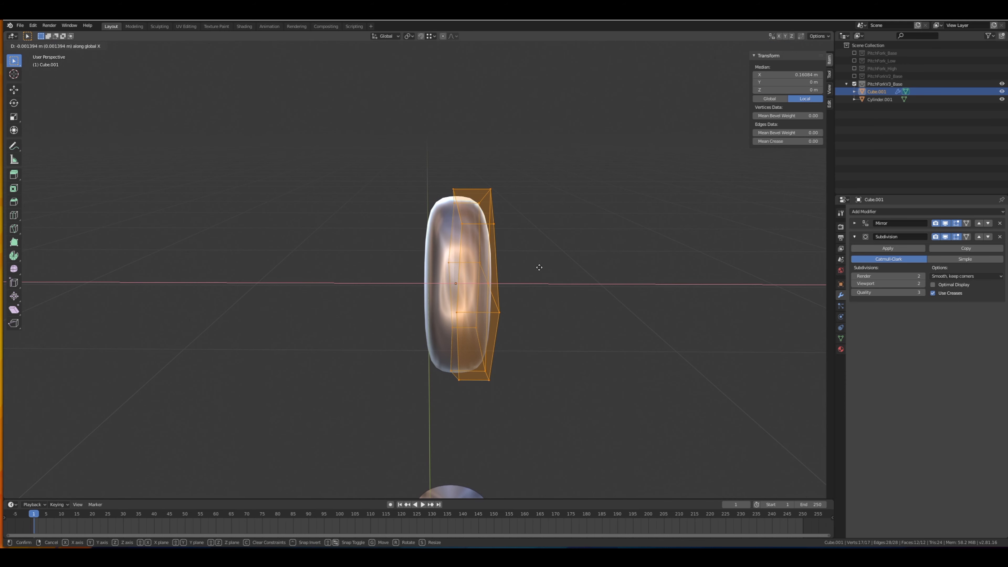
pyautogui.click(540, 268)
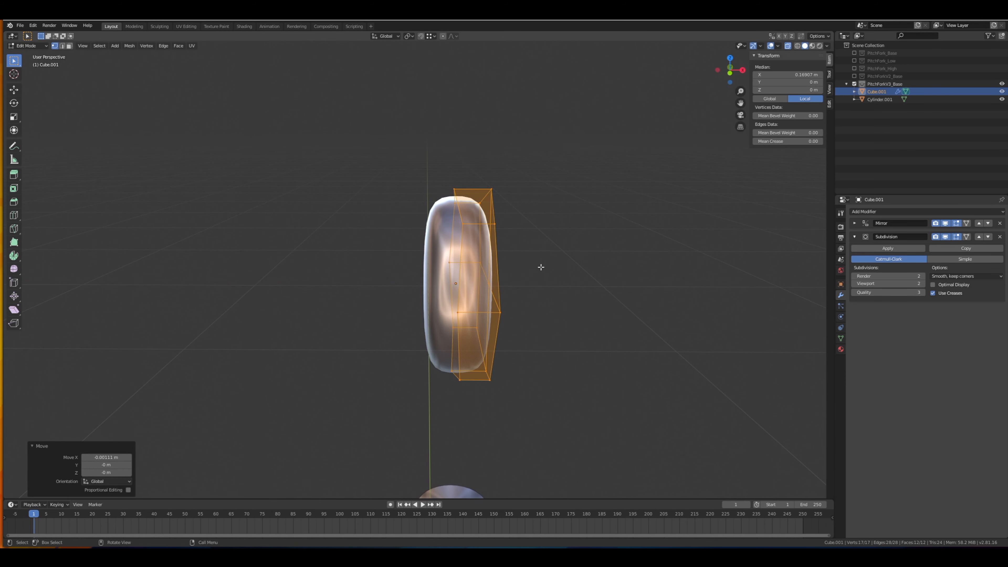
# Undo the last move of the half mesh along X.
pyautogui.moveTo(538, 268); pyautogui.dragTo(534, 277, button='middle')
pyautogui.press('s')
pyautogui.press('x')
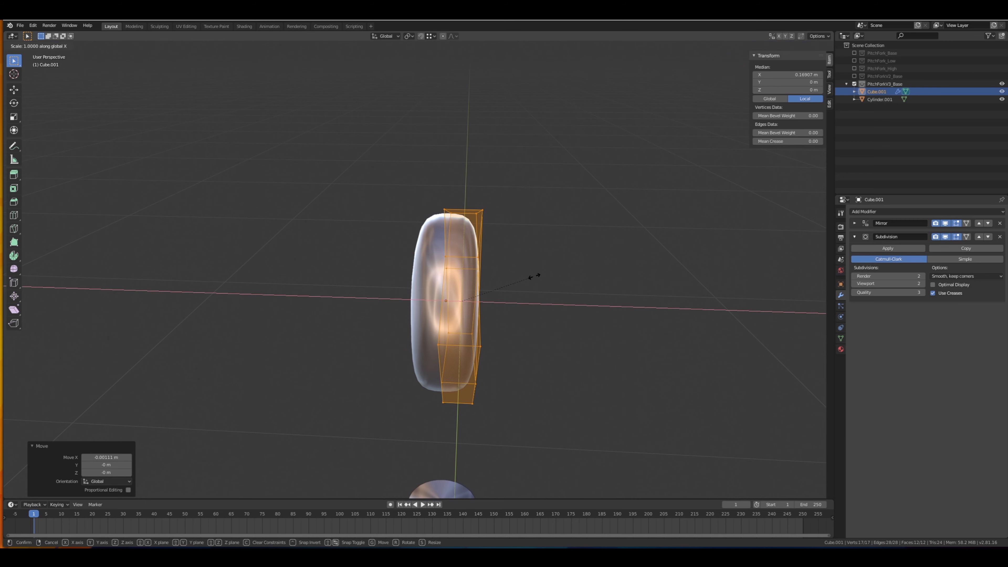
pyautogui.rightClick(534, 277)
pyautogui.rightClick(534, 276)
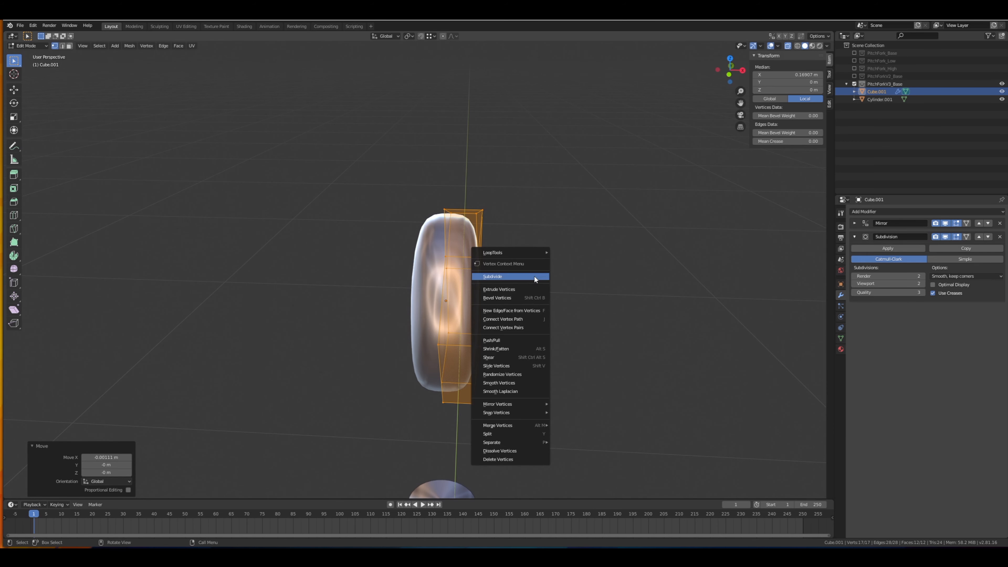
pyautogui.hotkey('ctrl', 'z')
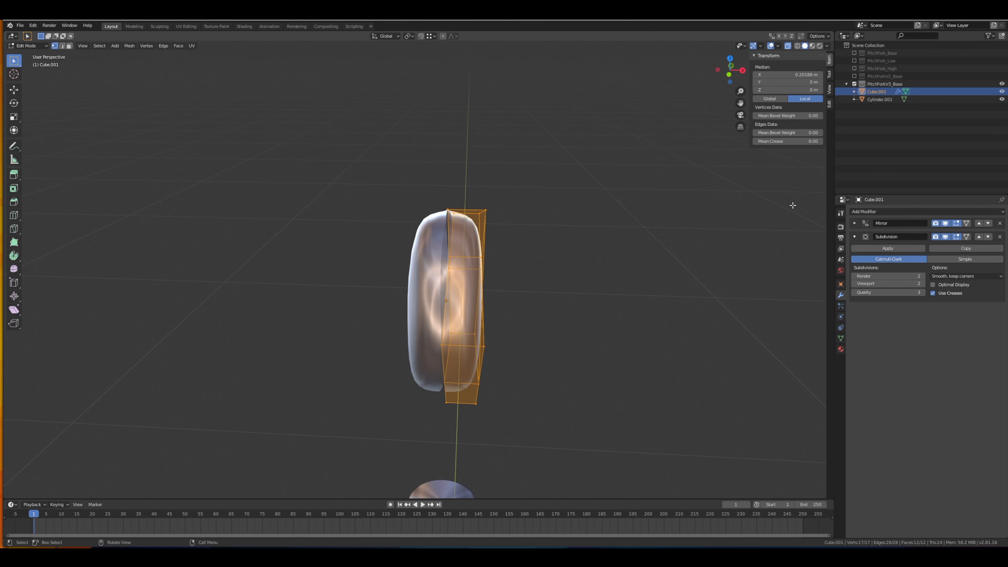
# Enable Clipping in the Mirror modifier, move the whole mesh along X by about -0.003 m, and leave mesh editing.
pyautogui.click(855, 223)
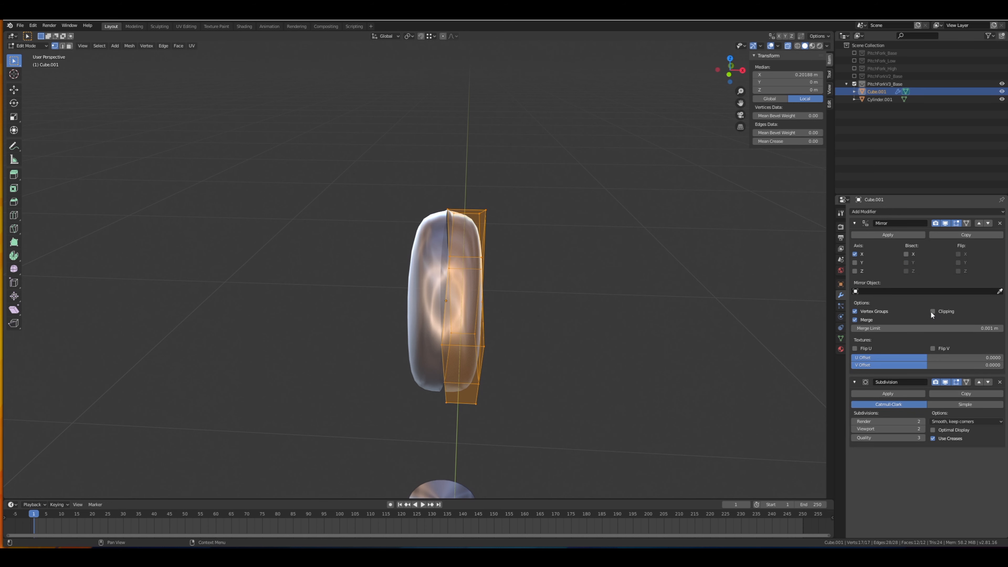
pyautogui.press('g')
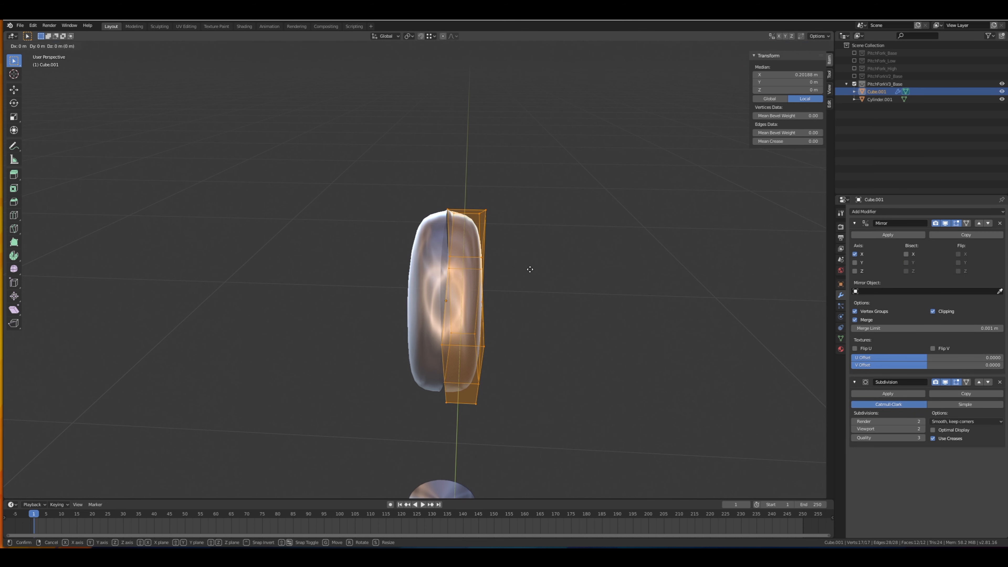
pyautogui.press('x')
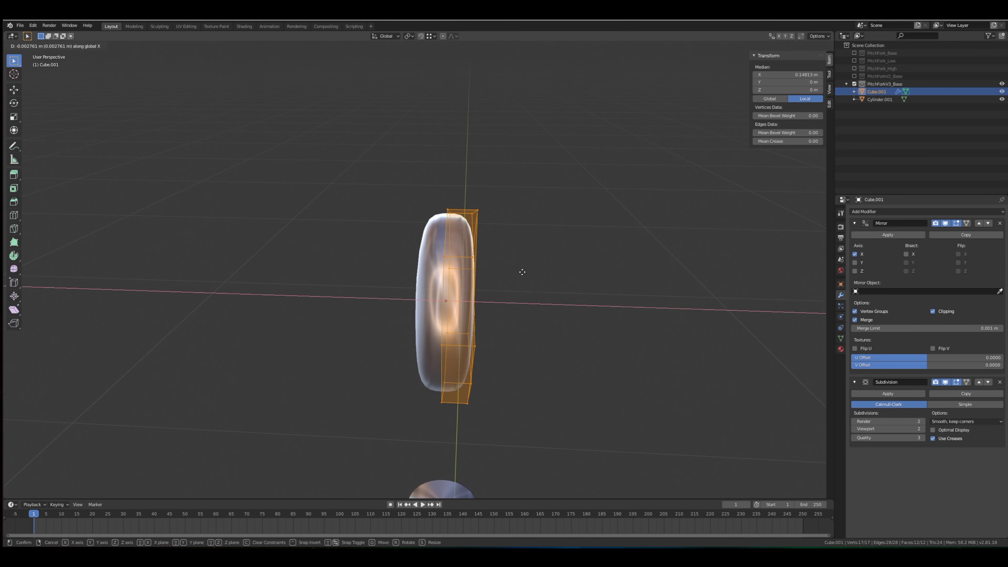
pyautogui.click(522, 272)
pyautogui.moveTo(522, 272)
pyautogui.mouseDown(button='middle')
pyautogui.moveTo(528, 259)
pyautogui.moveTo(517, 243)
pyautogui.moveTo(463, 271)
pyautogui.moveTo(511, 241)
pyautogui.moveTo(495, 255)
pyautogui.moveTo(414, 262)
pyautogui.moveTo(479, 147)
pyautogui.moveTo(509, 144)
pyautogui.mouseUp(button='middle')
pyautogui.press('Tab')
pyautogui.click(463, 271)
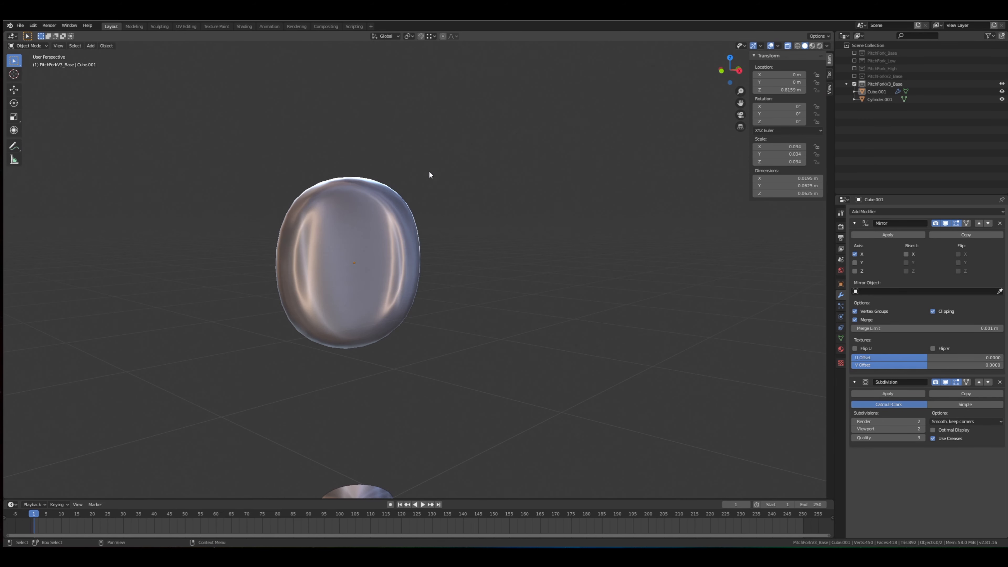
# Select the block's outer side vertices in front view and move them outward along X by 0.000867 m.
pyautogui.moveTo(429, 170); pyautogui.dragTo(448, 226, button='middle')
pyautogui.click(423, 218)
pyautogui.press('Tab')
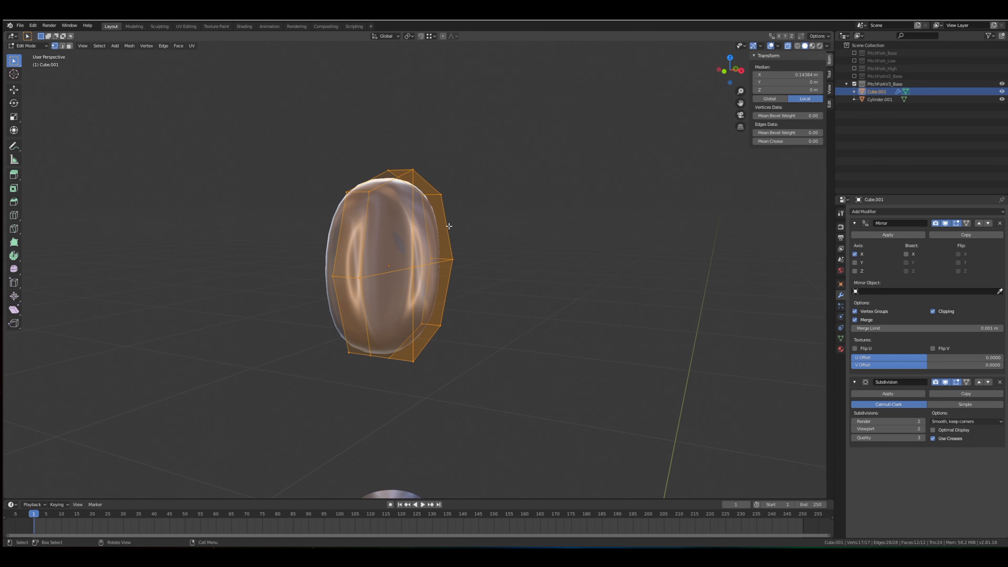
pyautogui.click(413, 268)
pyautogui.moveTo(413, 273); pyautogui.dragTo(448, 258, button='middle')
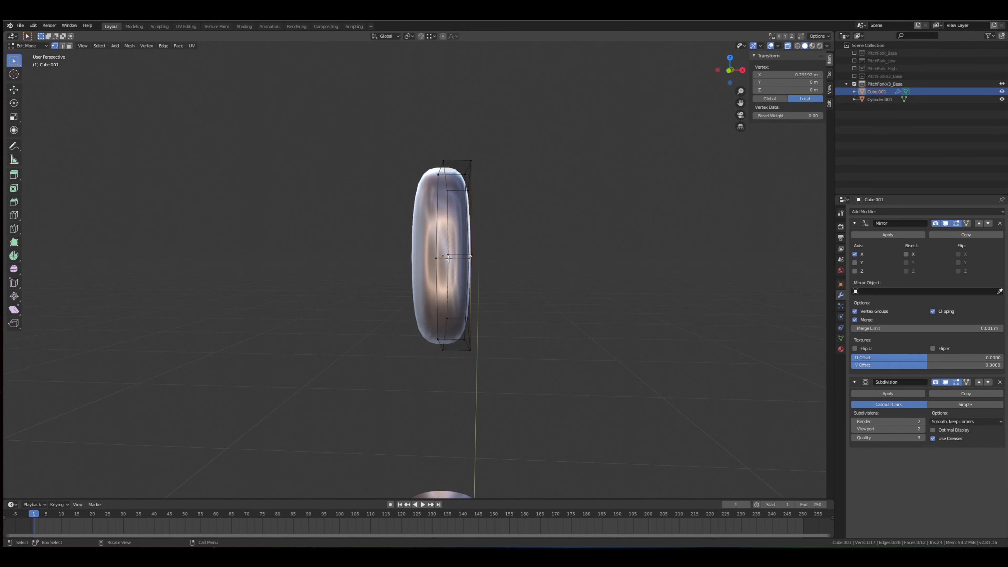
pyautogui.press('KP_1')
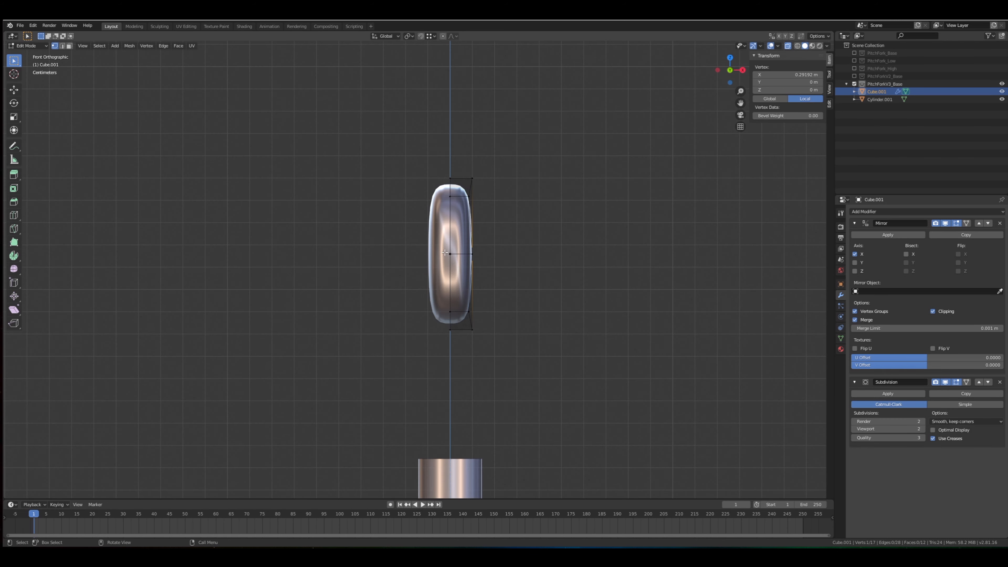
pyautogui.moveTo(465, 360); pyautogui.dragTo(537, 138)
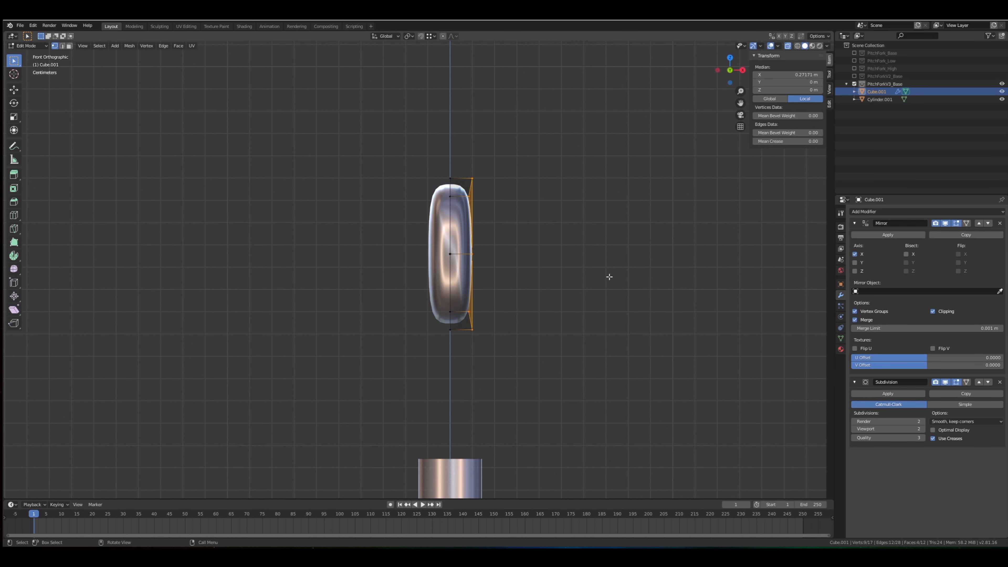
pyautogui.moveTo(462, 345); pyautogui.dragTo(528, 152)
pyautogui.press('g')
pyautogui.press('x')
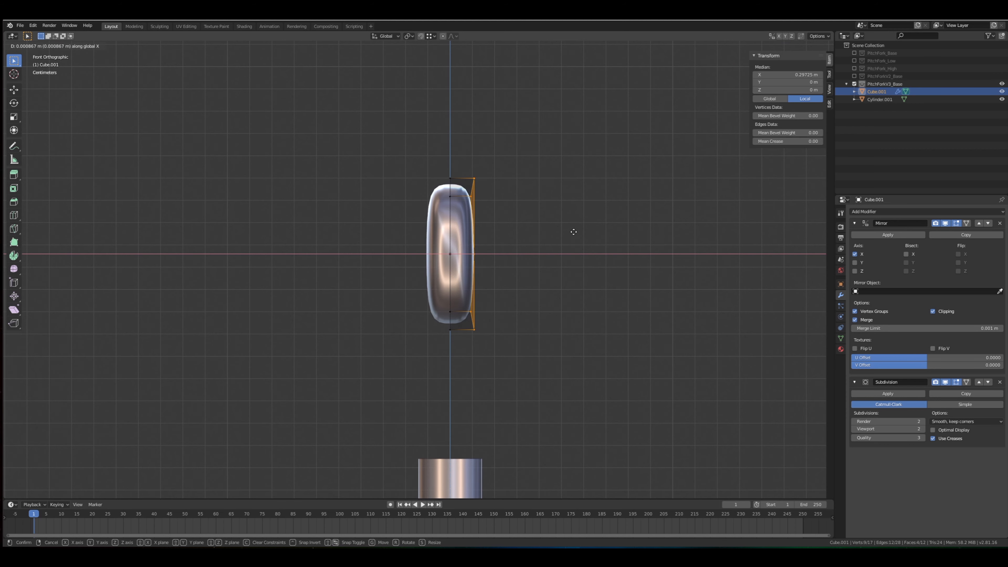
pyautogui.click(568, 227)
# Extrude the selected outer side by 0.0874 m along its normal and rotate the end by about -23° in front view.
pyautogui.scroll(-3, 572, 230)
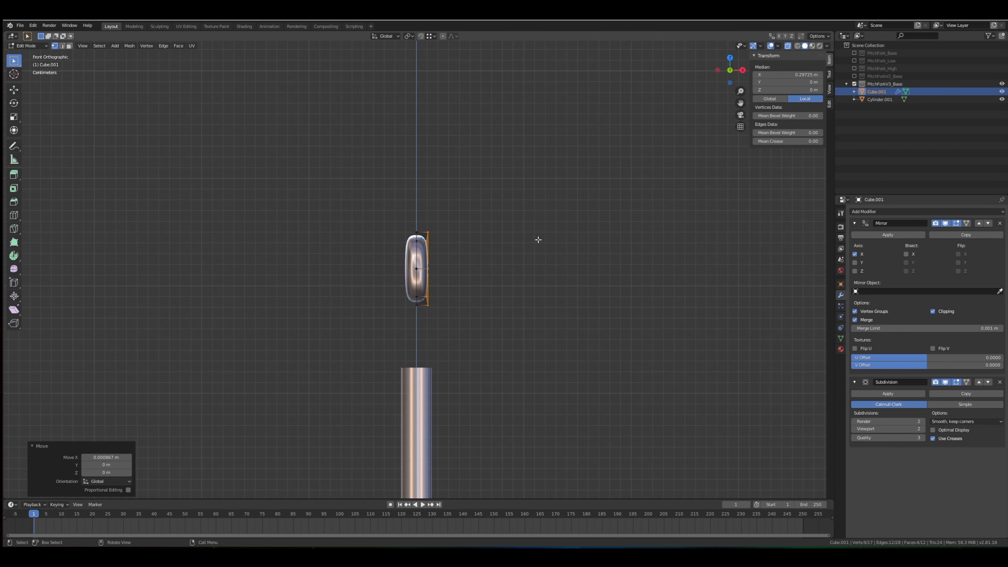
pyautogui.press('e')
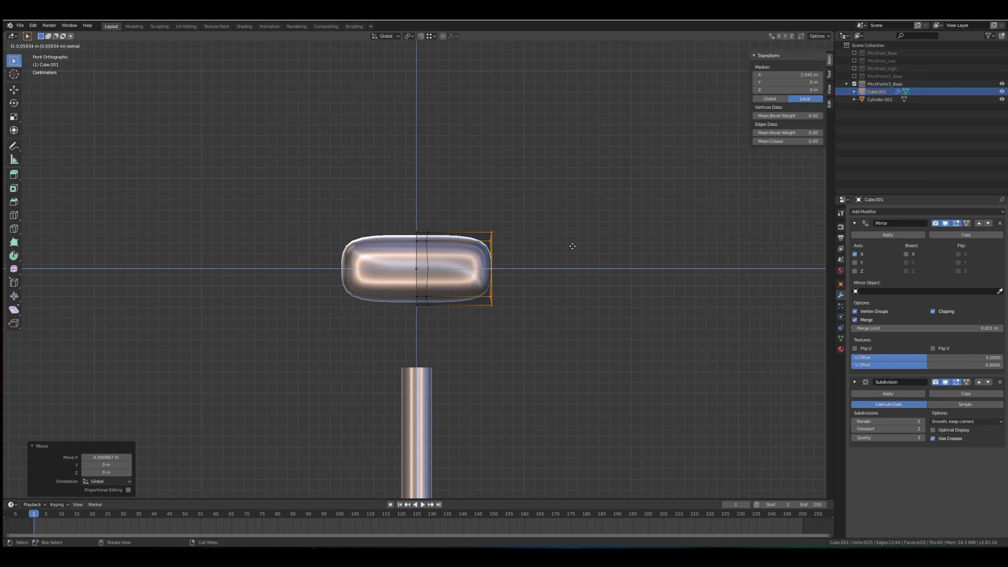
pyautogui.click(599, 245)
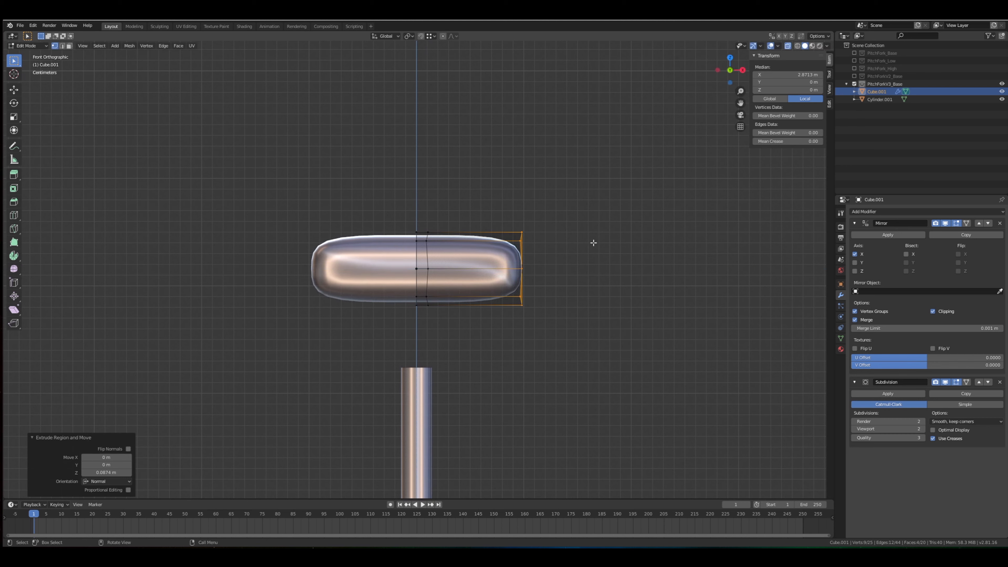
pyautogui.press('r')
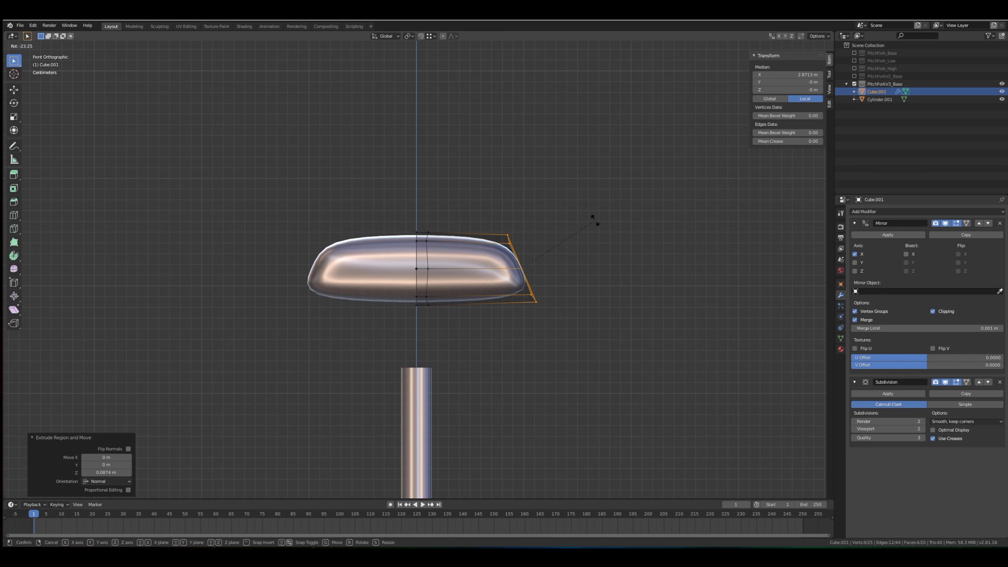
pyautogui.click(595, 220)
# Return to object mode and scale the whole rounded crossbar uniformly by 0.391.
pyautogui.moveTo(593, 221); pyautogui.dragTo(539, 204, button='middle')
pyautogui.press('Tab')
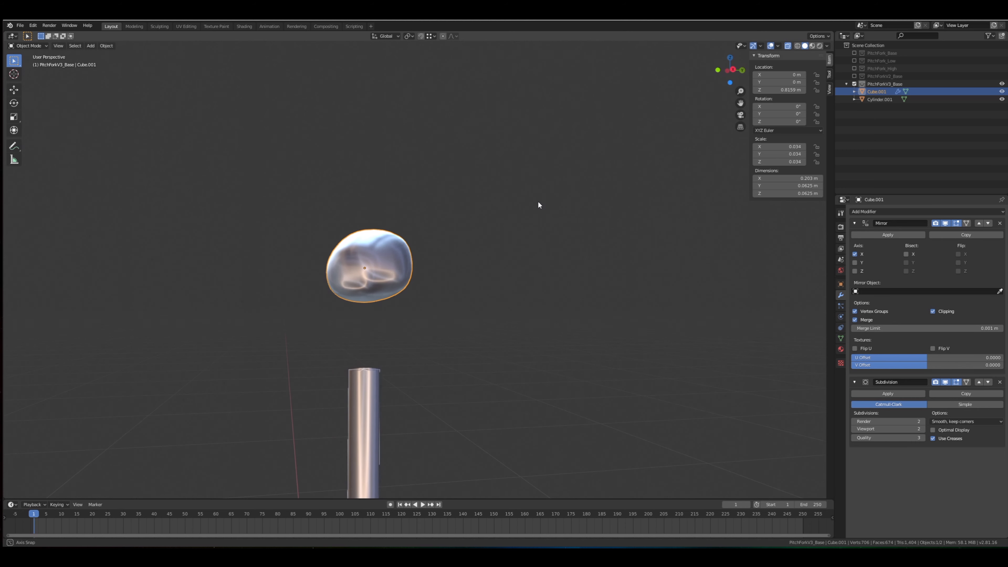
pyautogui.press('s')
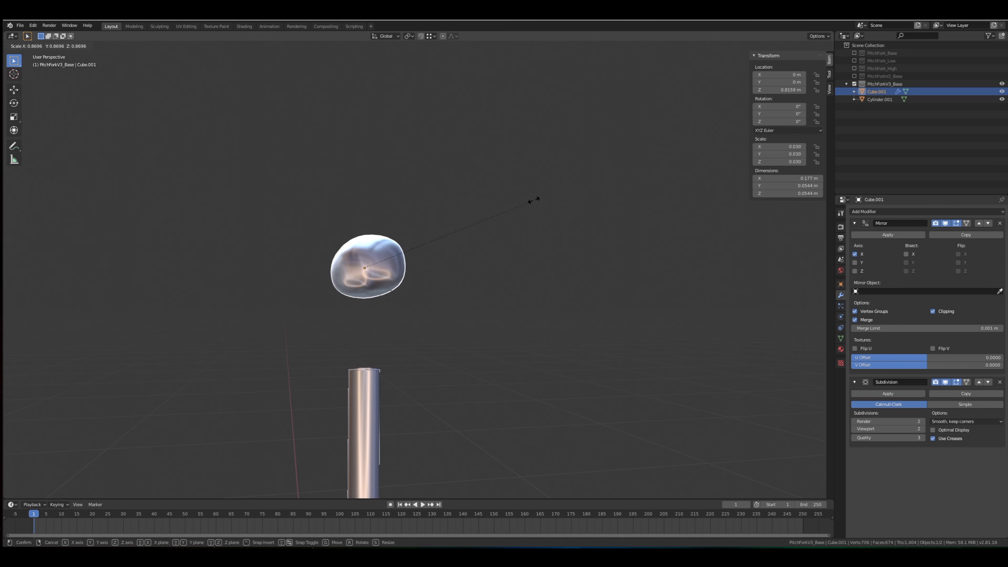
pyautogui.click(440, 233)
pyautogui.moveTo(440, 234)
pyautogui.mouseDown(button='middle')
pyautogui.moveTo(423, 253)
pyautogui.moveTo(477, 249)
pyautogui.moveTo(429, 239)
pyautogui.mouseUp(button='middle')
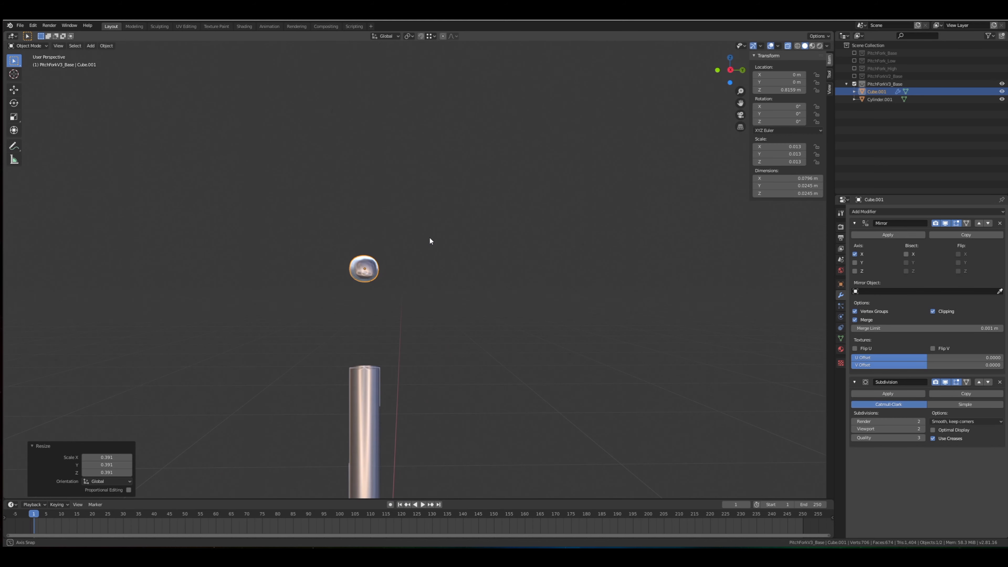
# In front view, move the crossbar's whole mesh down along Z toward the handle, to a local median Z of about -2.745 m.
pyautogui.moveTo(343, 361); pyautogui.dragTo(436, 338, button='middle')
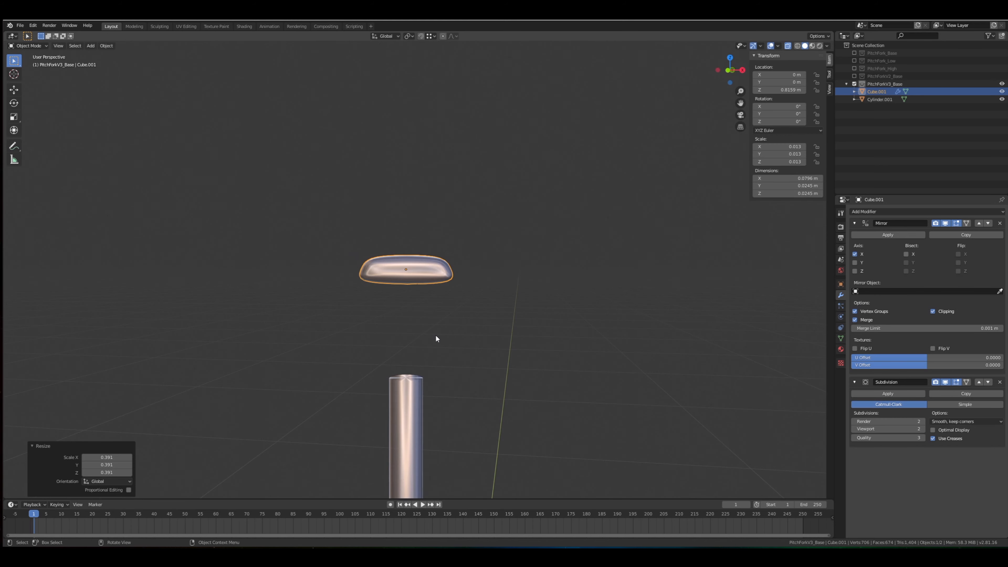
pyautogui.press('KP_1')
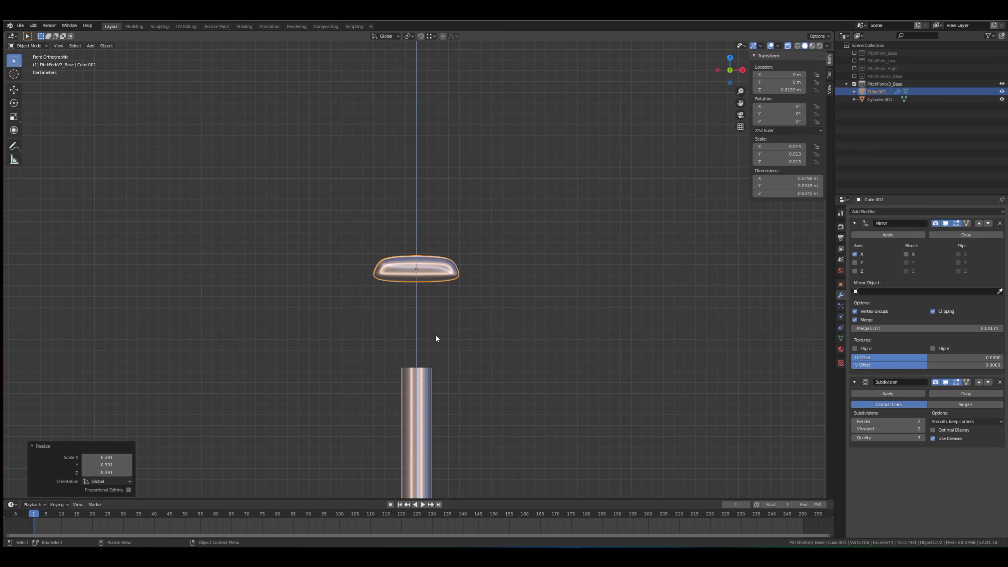
pyautogui.click(424, 275)
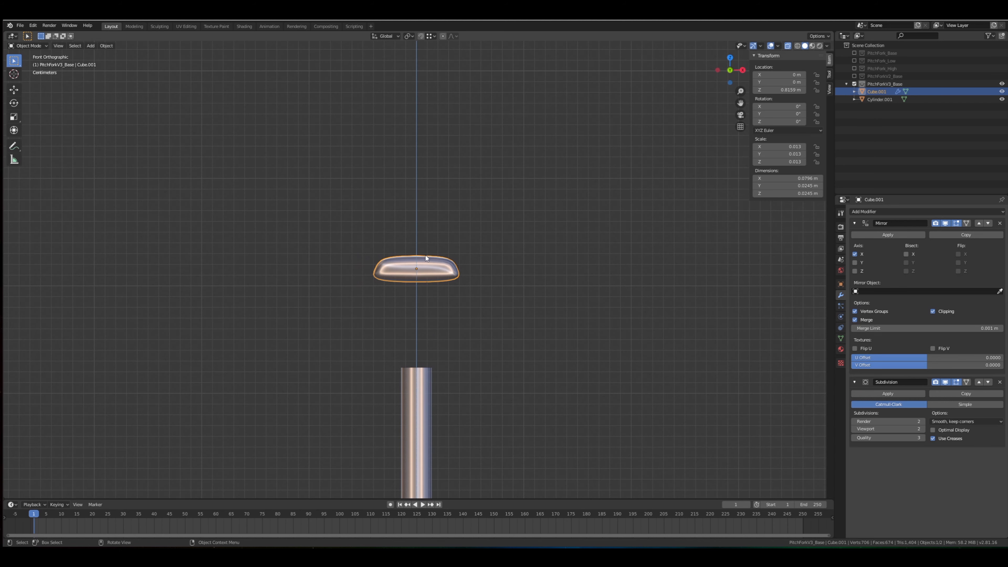
pyautogui.press('Tab')
pyautogui.moveTo(492, 218); pyautogui.dragTo(492, 219)
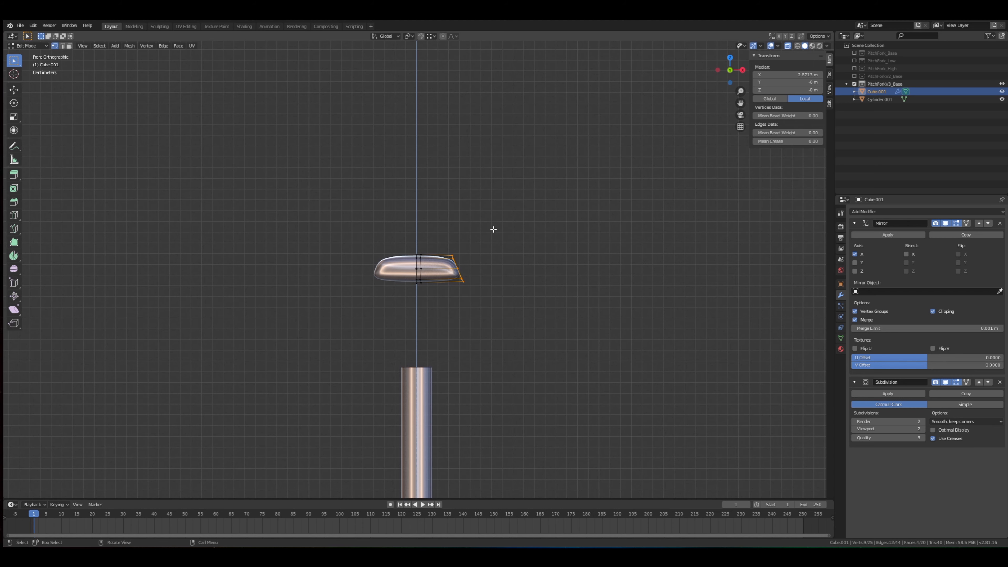
pyautogui.scroll(2, 494, 234)
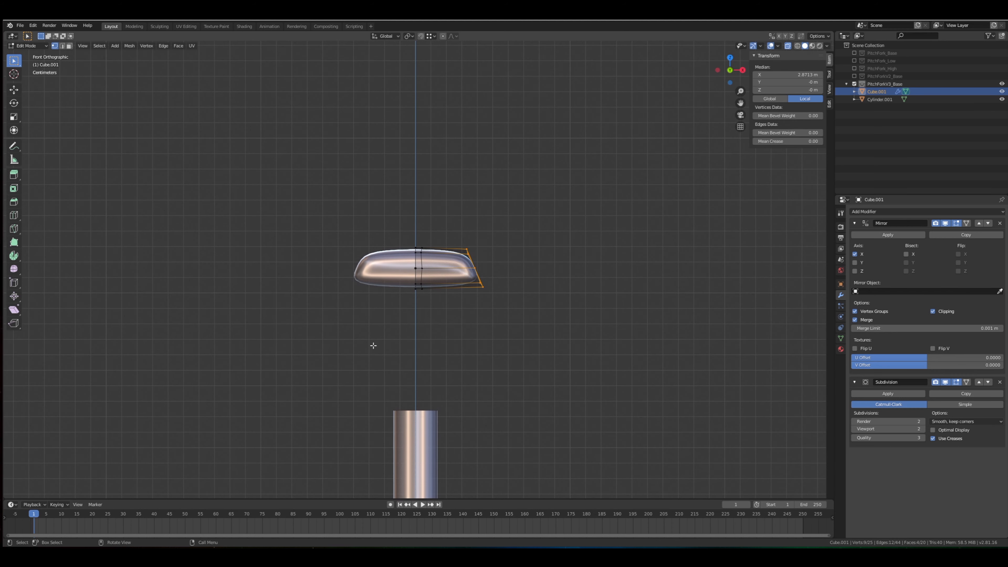
pyautogui.press('a')
pyautogui.press('g')
pyautogui.press('z')
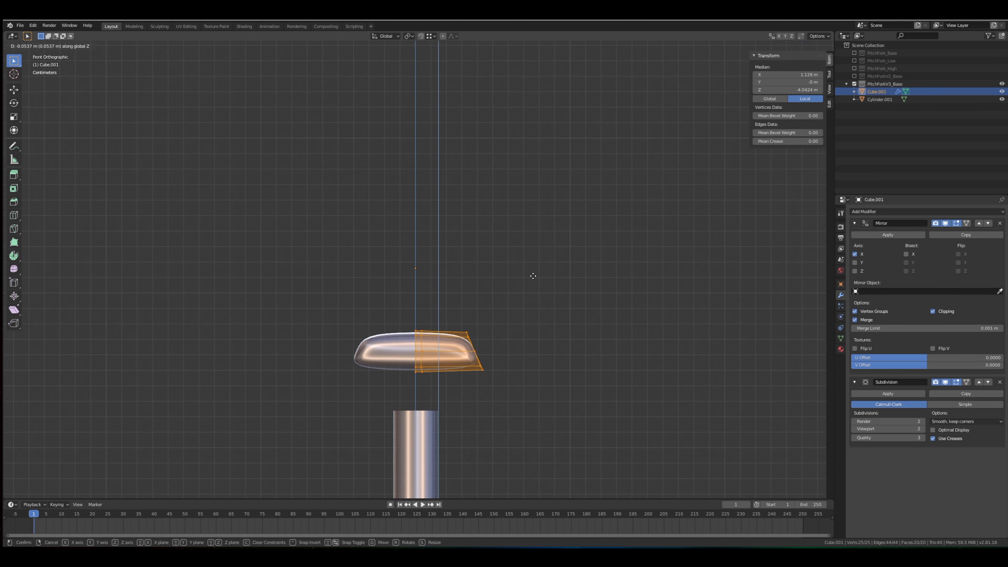
pyautogui.click(531, 275)
pyautogui.press('g')
pyautogui.click(521, 263)
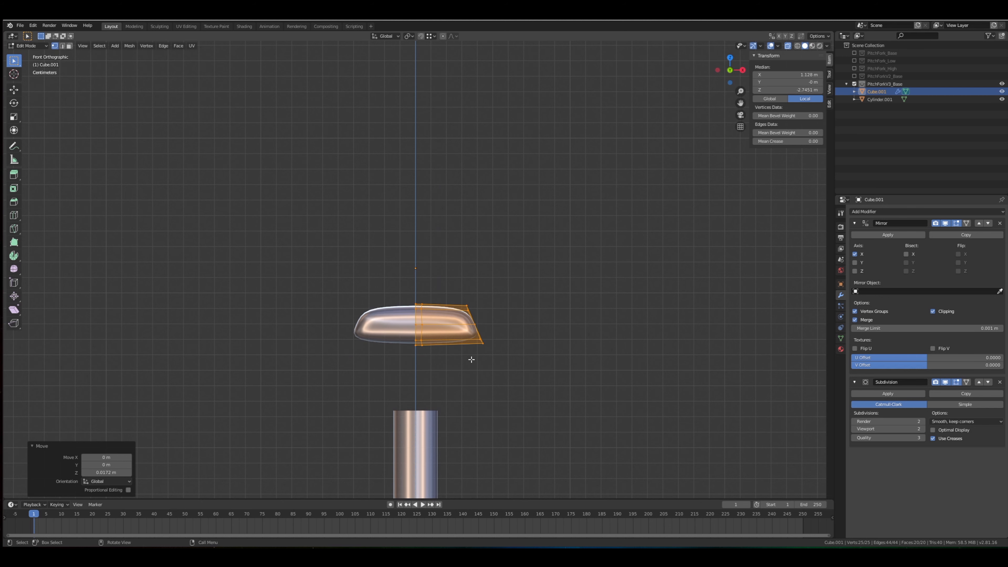
# Select the crossbar's outer end vertices, move them about 0.0177 m along X and 0.004 m along Z, and rotate them by about -6.87°.
pyautogui.moveTo(461, 362); pyautogui.dragTo(535, 231)
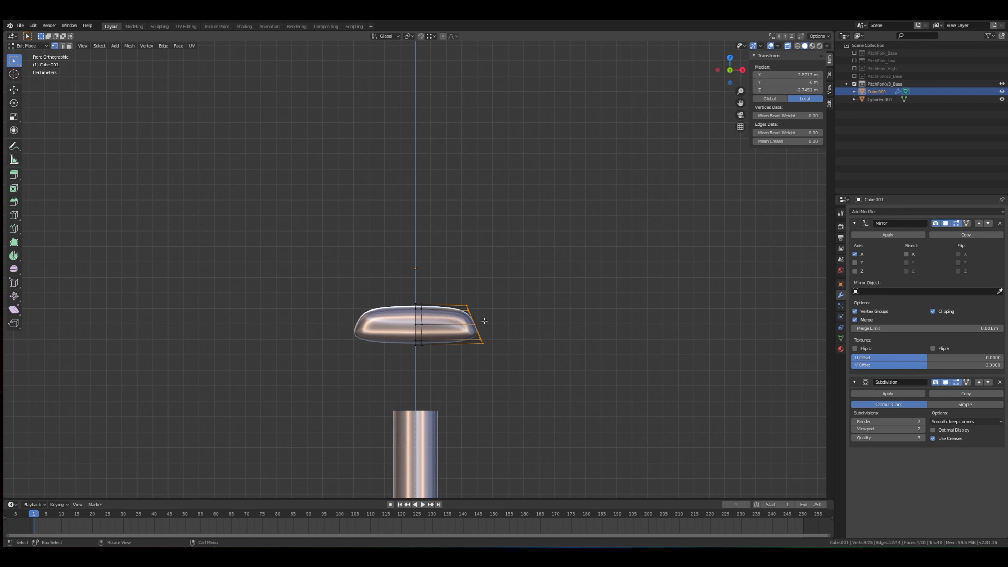
pyautogui.press('g')
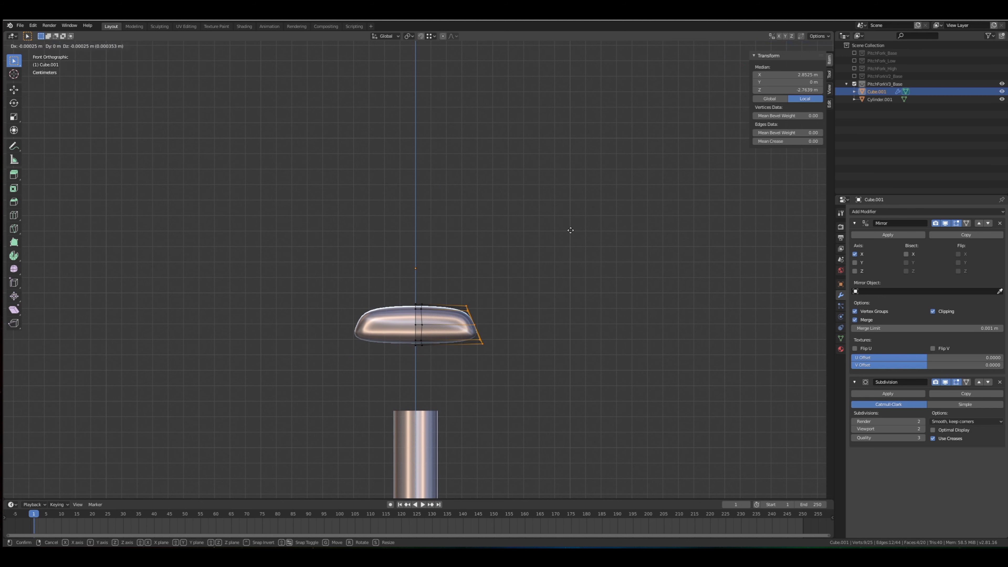
pyautogui.click(593, 229)
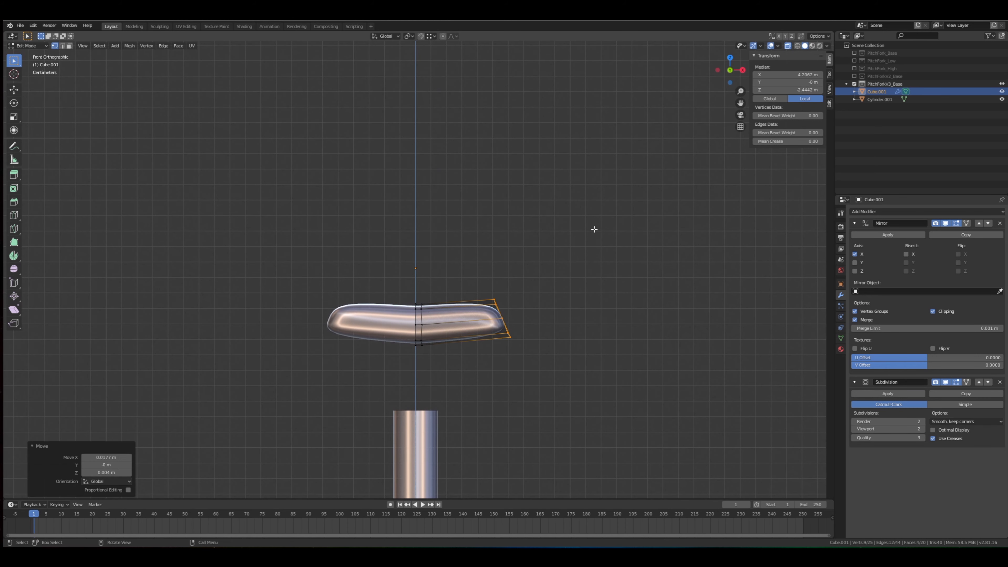
pyautogui.press('r')
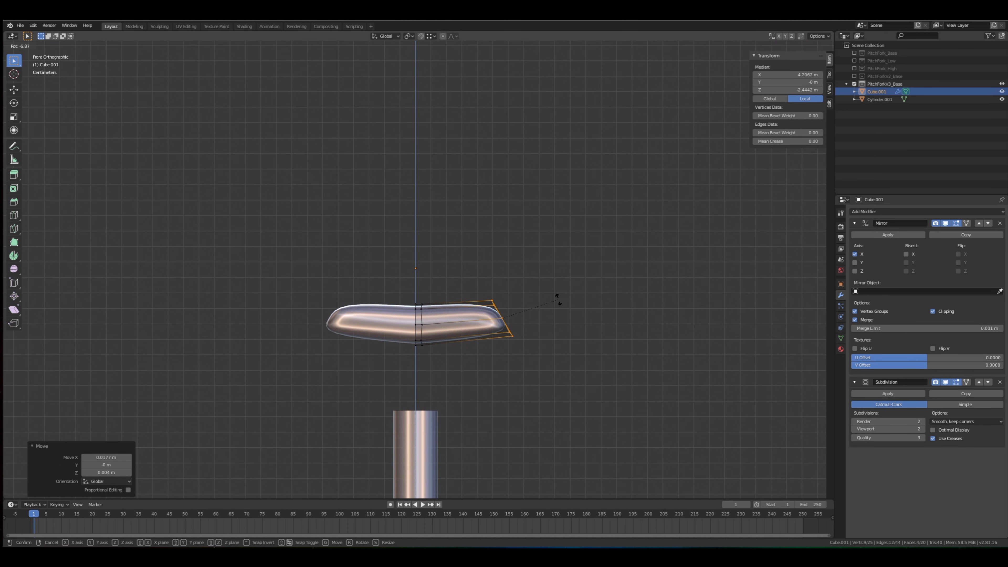
pyautogui.click(558, 300)
# Extrude the outer end by 0.0612 m along its normal, rotate it about -32°, and shift it inward by about 0.008 m along X.
pyautogui.press('e')
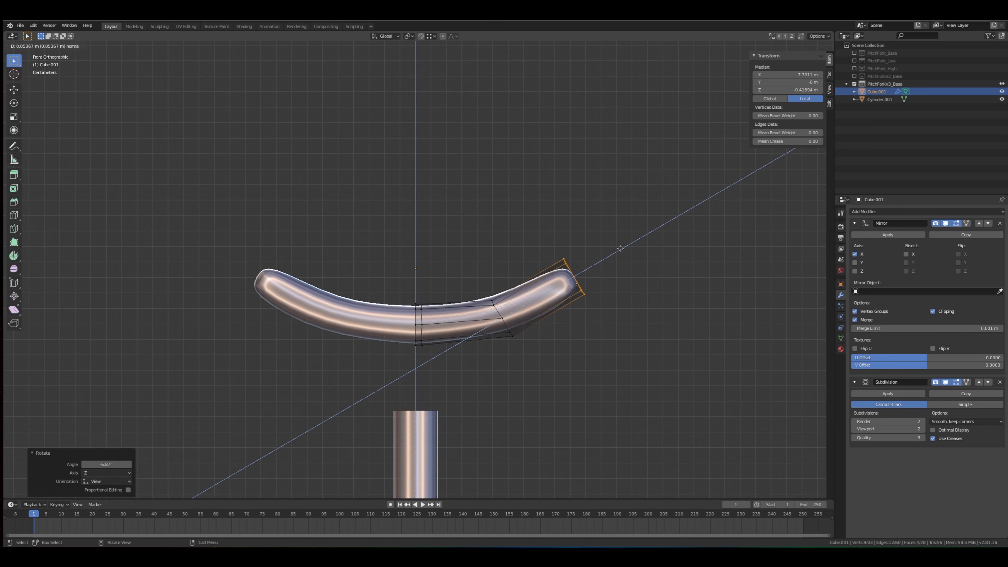
pyautogui.click(630, 242)
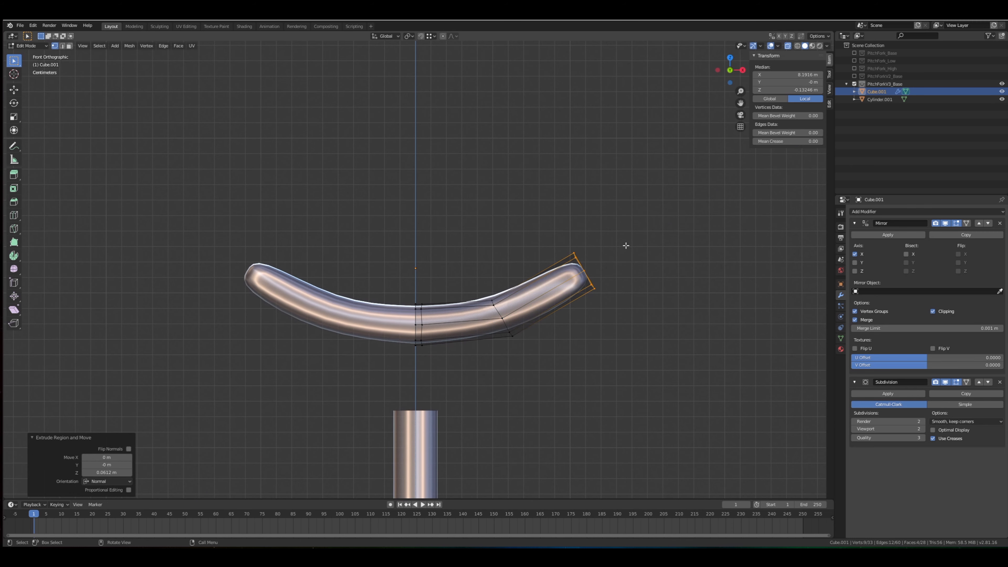
pyautogui.press('r')
pyautogui.click(608, 222)
pyautogui.press('g')
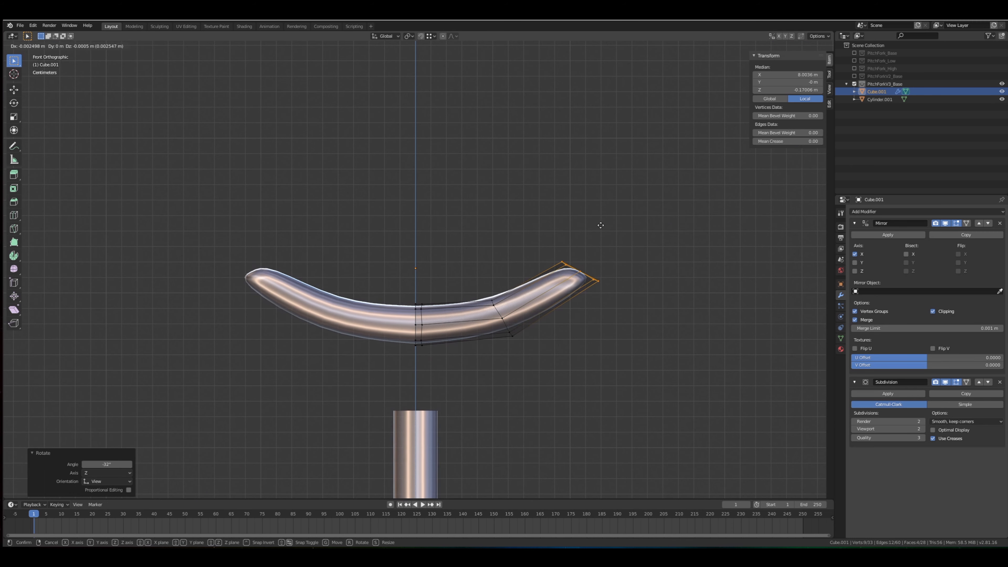
pyautogui.click(593, 223)
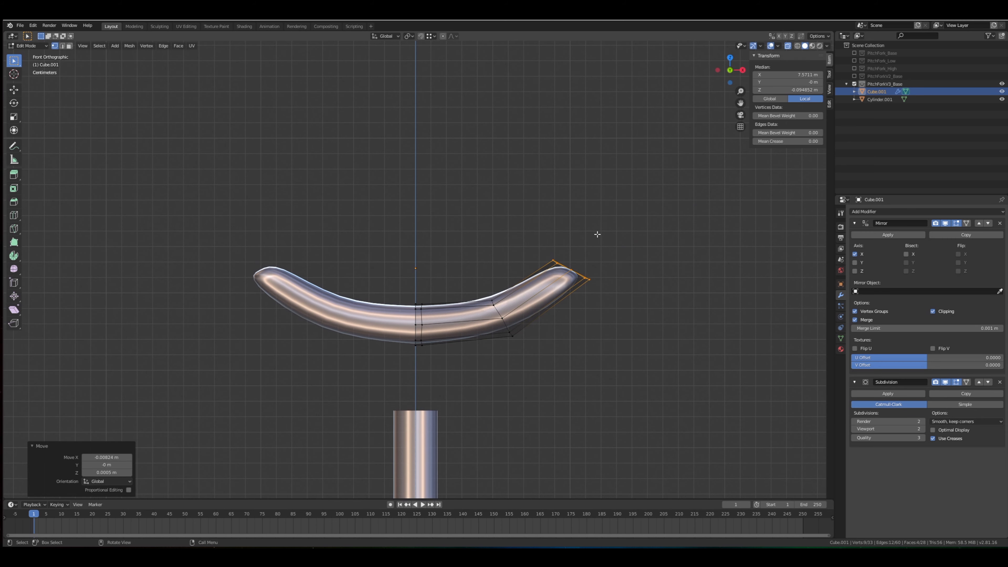
# Extrude the end upward by 0.0667 m, rotate it about -21°, and move it -0.0177 m along X and -0.002 m along Z.
pyautogui.press('e')
pyautogui.click(607, 121)
pyautogui.press('r')
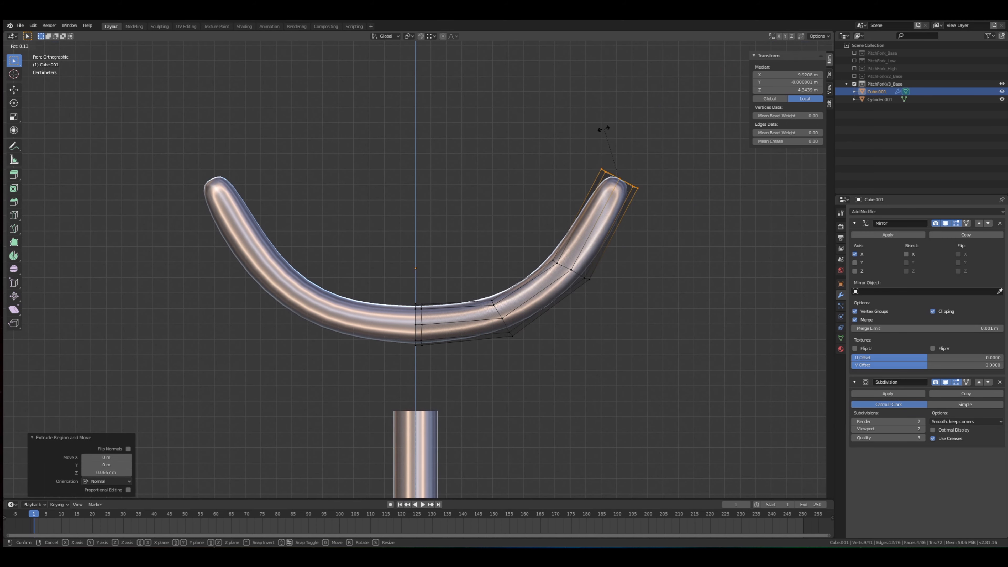
pyautogui.click(586, 136)
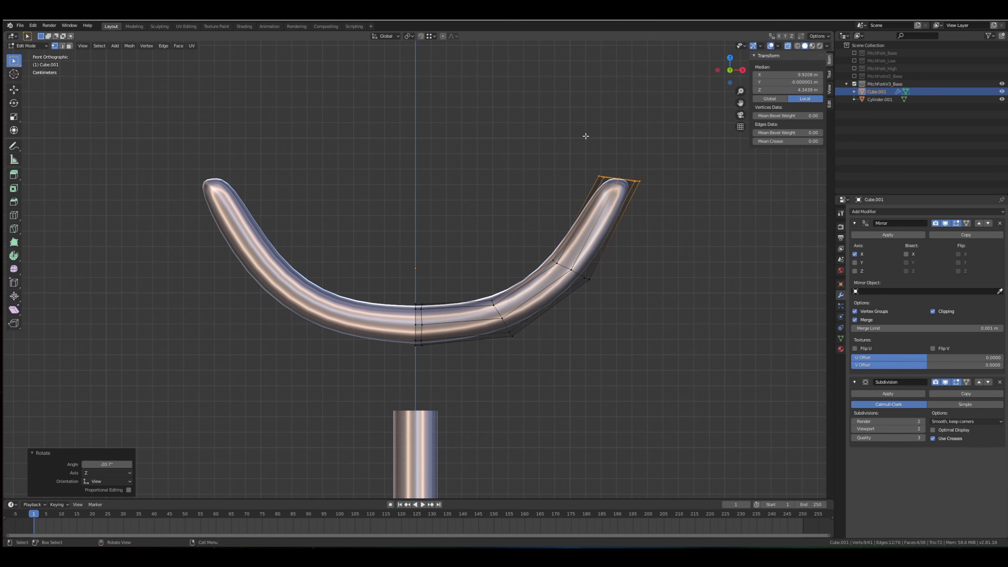
pyautogui.press('g')
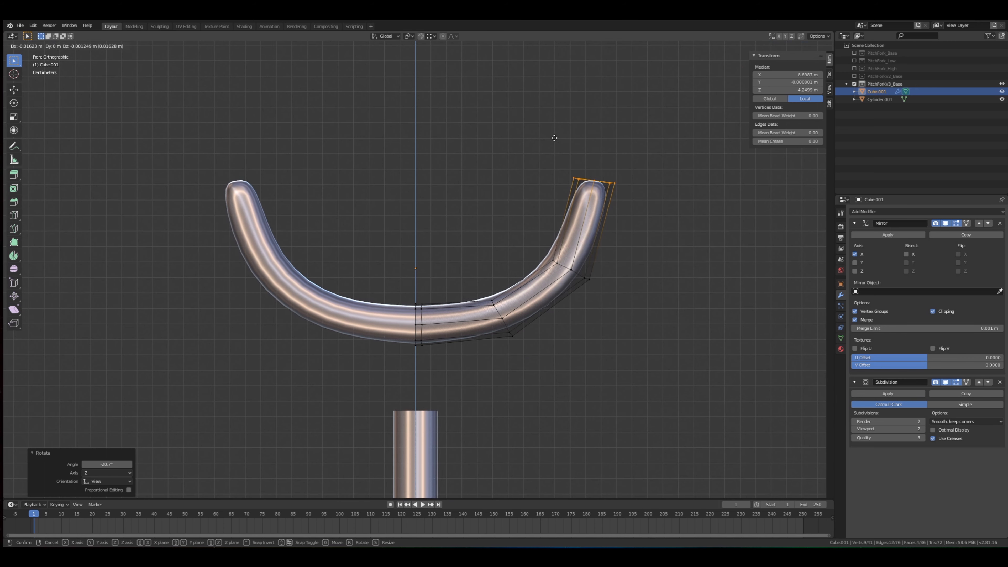
pyautogui.click(552, 139)
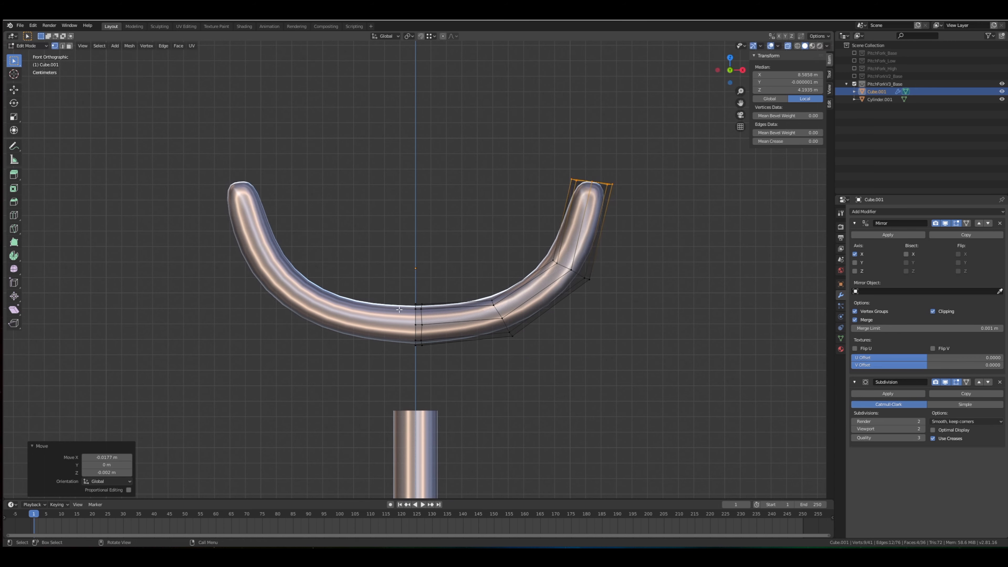
# Select the edge loop beside the mirror centre and move it outward along X by 0.00375 m.
pyautogui.keyDown('alt'); pyautogui.click(424, 316); pyautogui.keyUp('alt')
pyautogui.press('g')
pyautogui.press('x')
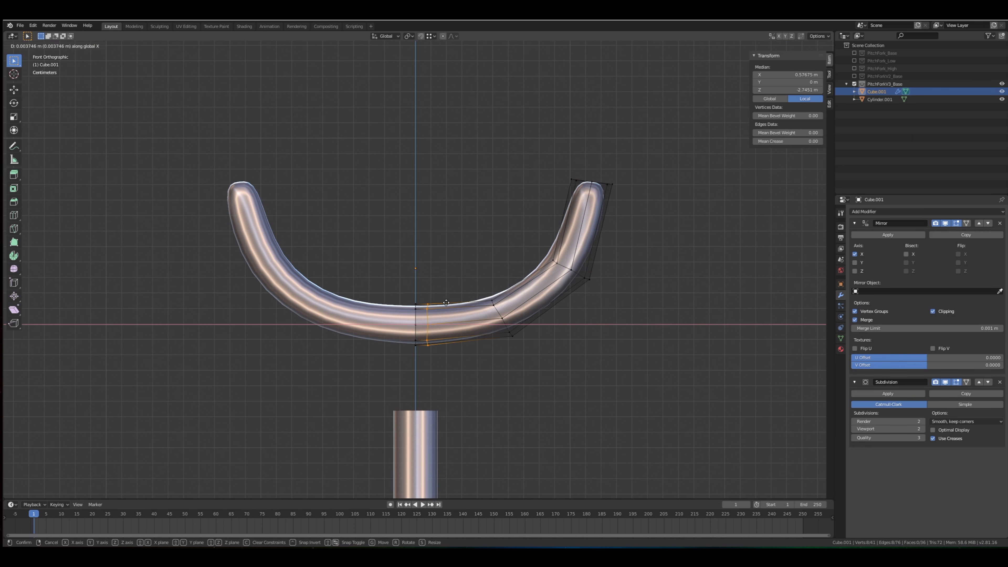
pyautogui.click(446, 303)
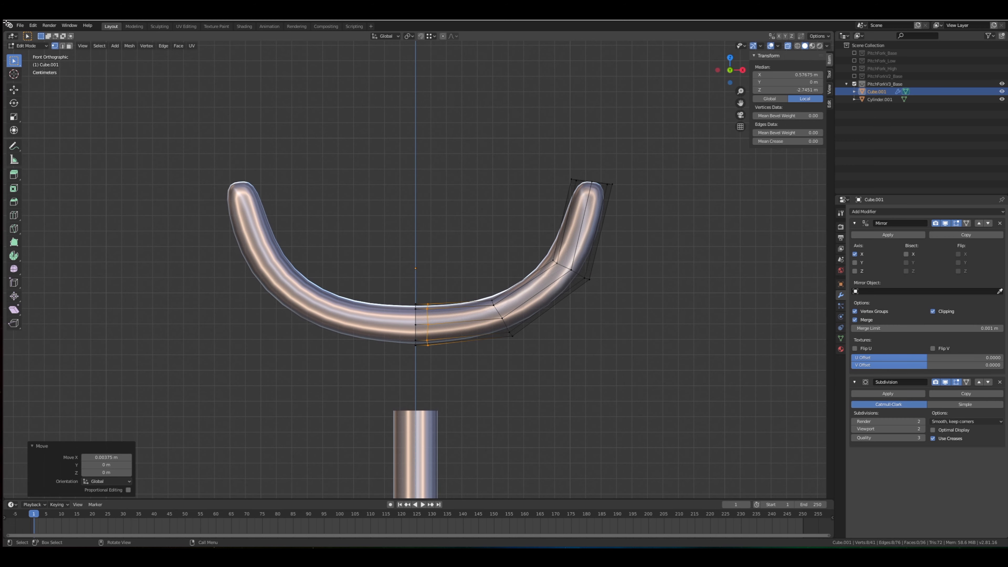
# Select the two upper faces beside the mirror centre and extrude them 0.145 m upward as the middle prong.
pyautogui.click(70, 46)
pyautogui.moveTo(327, 135); pyautogui.dragTo(423, 234, button='middle')
pyautogui.scroll(3, 398, 273)
pyautogui.click(451, 423)
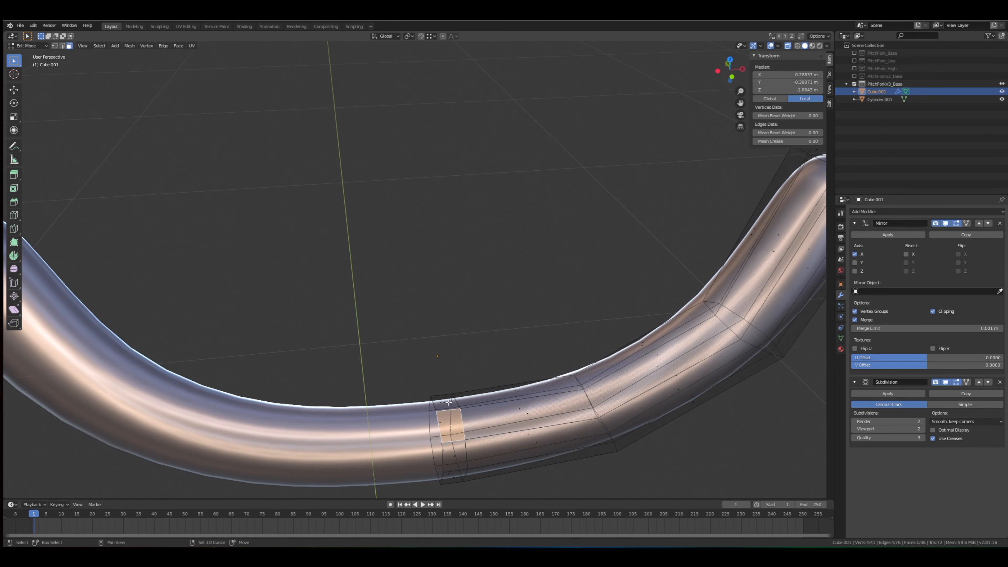
pyautogui.keyDown('shift'); pyautogui.click(448, 402); pyautogui.keyUp('shift')
pyautogui.moveTo(448, 402); pyautogui.dragTo(368, 402, button='middle')
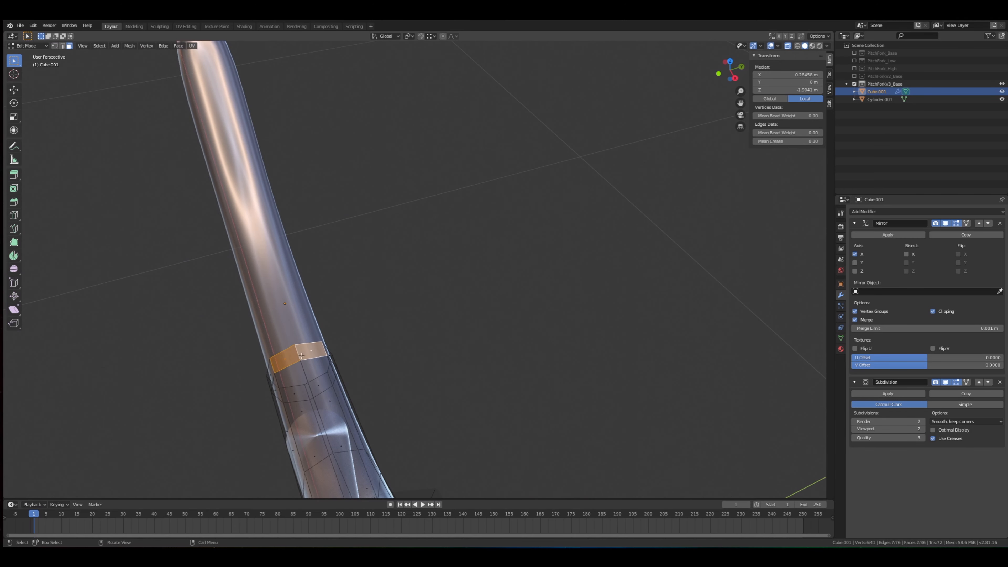
pyautogui.moveTo(297, 359); pyautogui.dragTo(361, 317, button='middle')
pyautogui.press('KP_1')
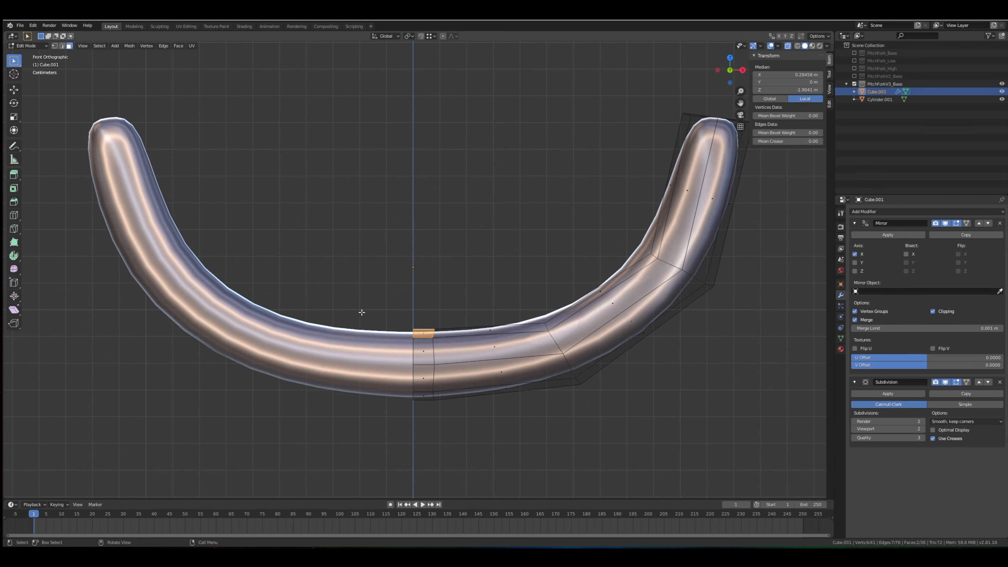
pyautogui.scroll(-4, 387, 231)
pyautogui.keyDown('shift'); pyautogui.moveTo(449, 184); pyautogui.dragTo(436, 242, button='middle'); pyautogui.keyUp('shift')
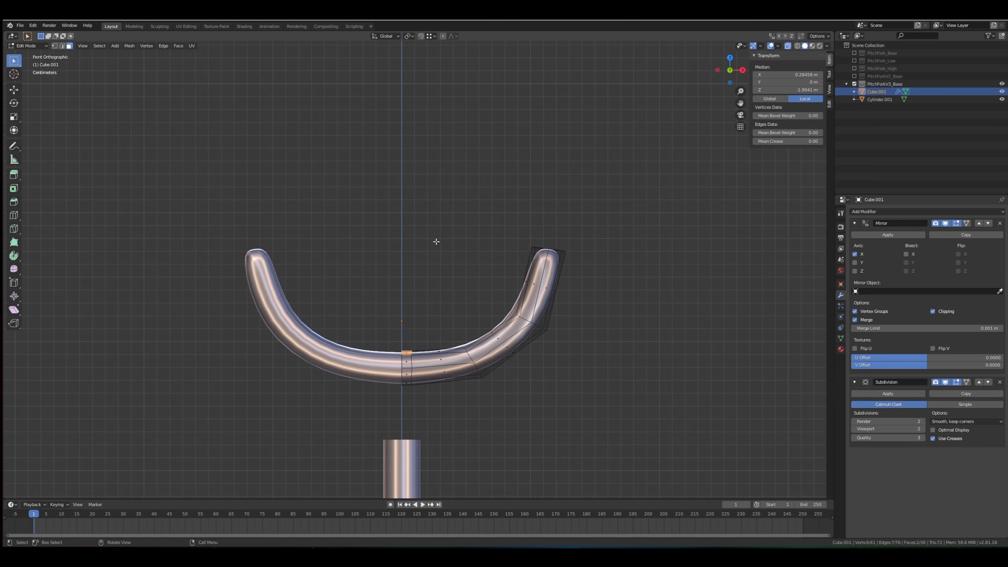
pyautogui.press('e')
pyautogui.click(418, 106)
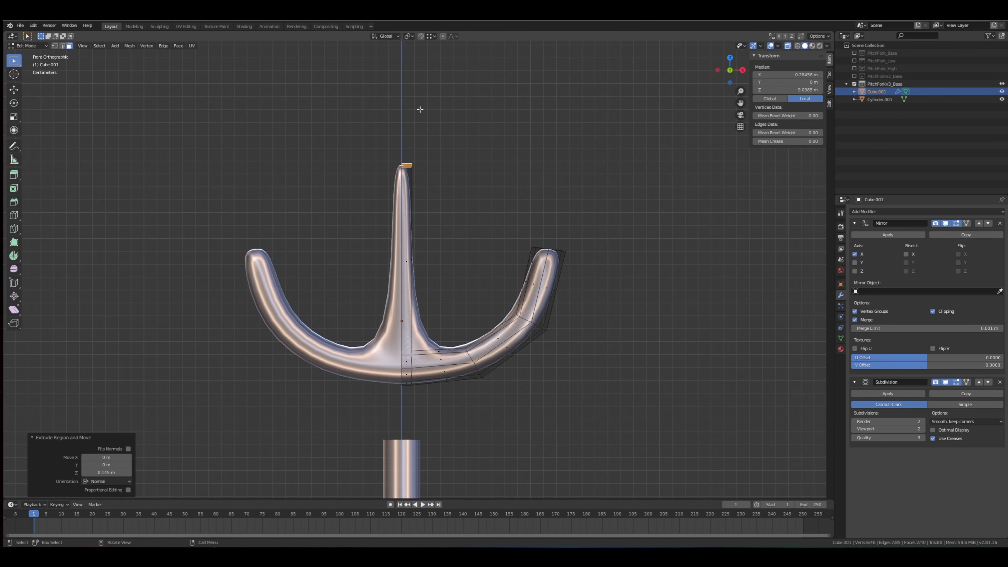
# Lengthen the middle prong by raising its tip faces 0.097 m along Z.
pyautogui.scroll(-1, 418, 114)
pyautogui.scroll(-3, 418, 114)
pyautogui.press('g')
pyautogui.press('z')
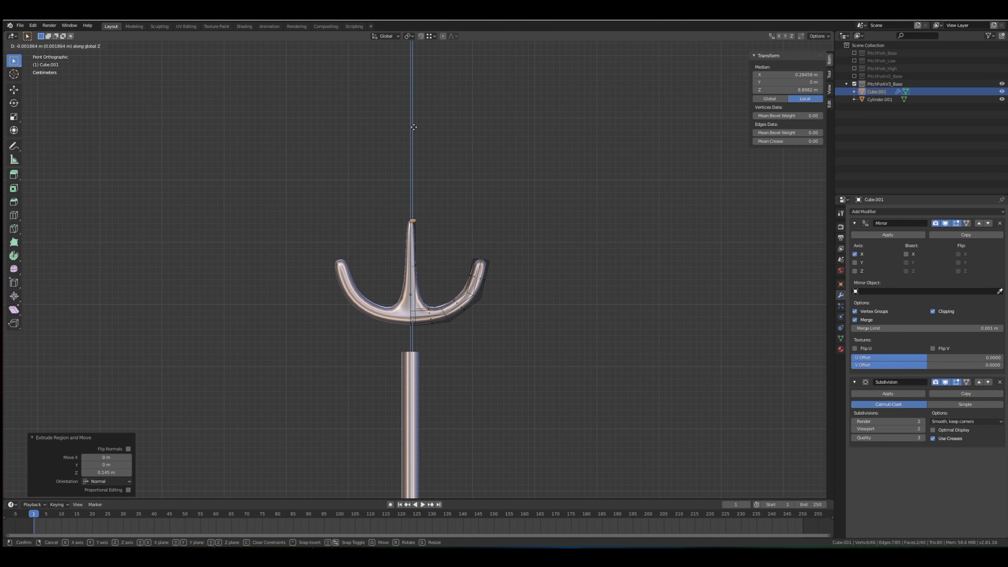
pyautogui.click(419, 74)
# Add one loop cut around the middle prong and slide it down close to where the prong joins the crossbar.
pyautogui.scroll(4, 422, 245)
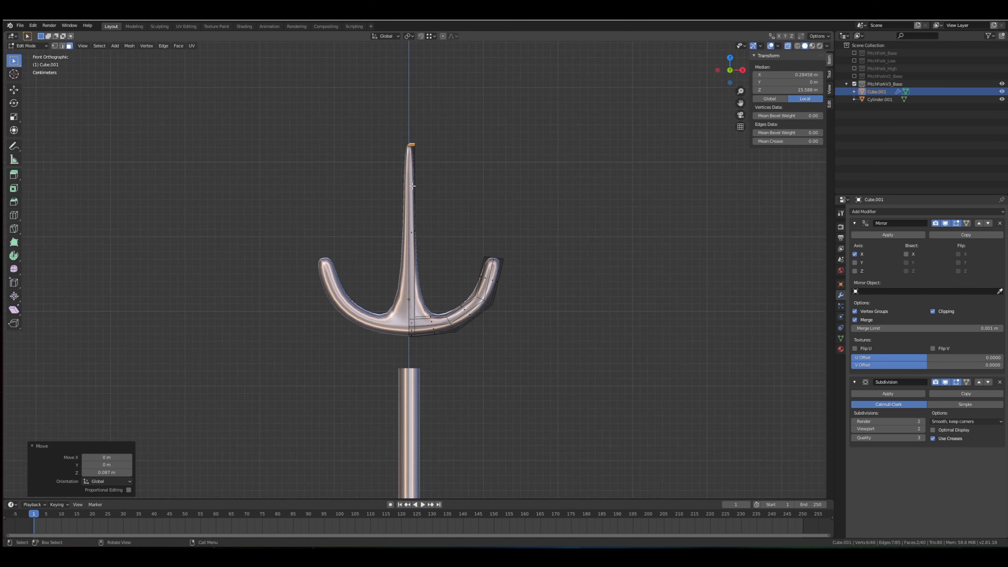
pyautogui.moveTo(459, 207)
pyautogui.keyDown('shift'); pyautogui.mouseDown(button='middle')
pyautogui.moveTo(464, 169)
pyautogui.moveTo(457, 200)
pyautogui.mouseUp(button='middle'); pyautogui.keyUp('shift')
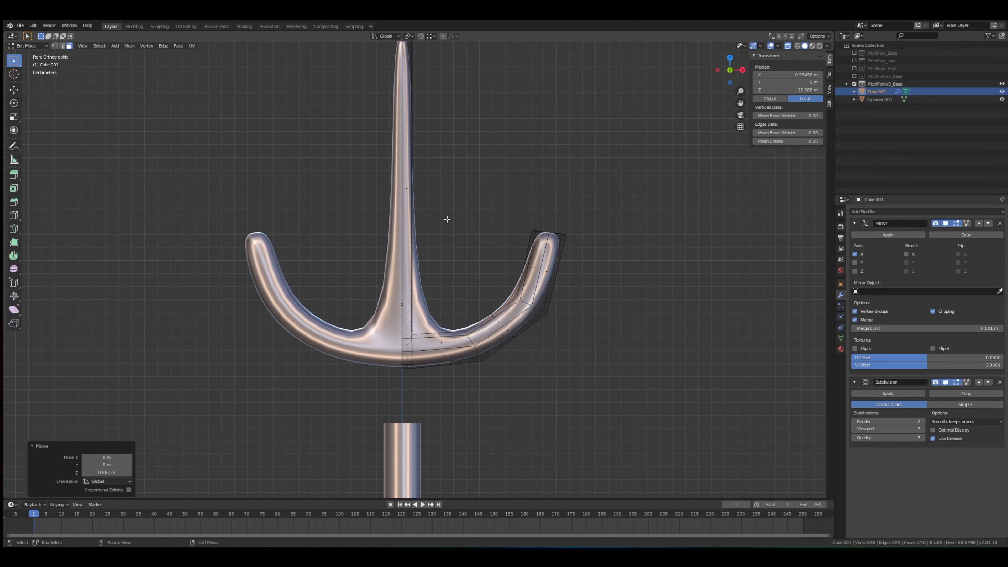
pyautogui.hotkey('ctrl', 'r')
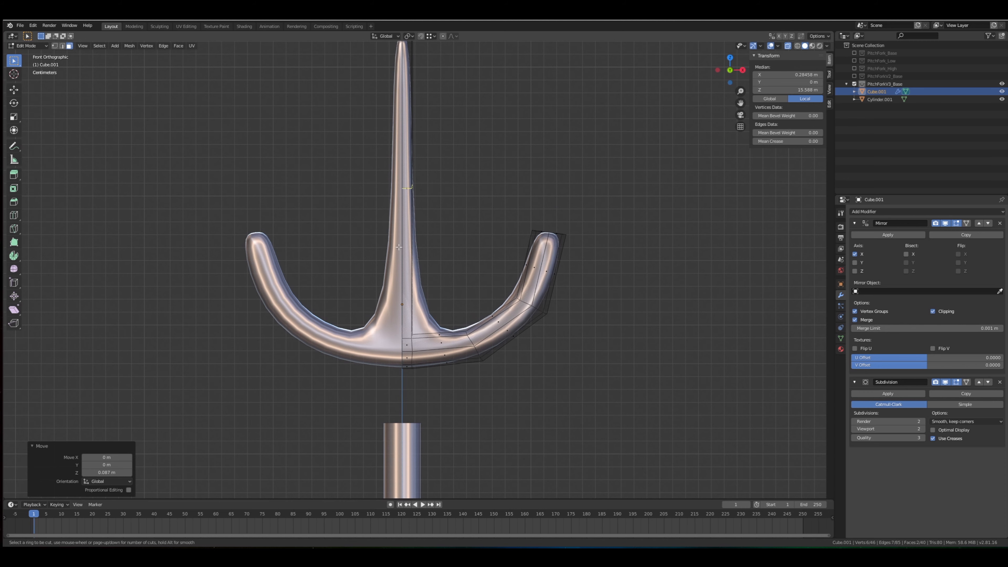
pyautogui.click(398, 247)
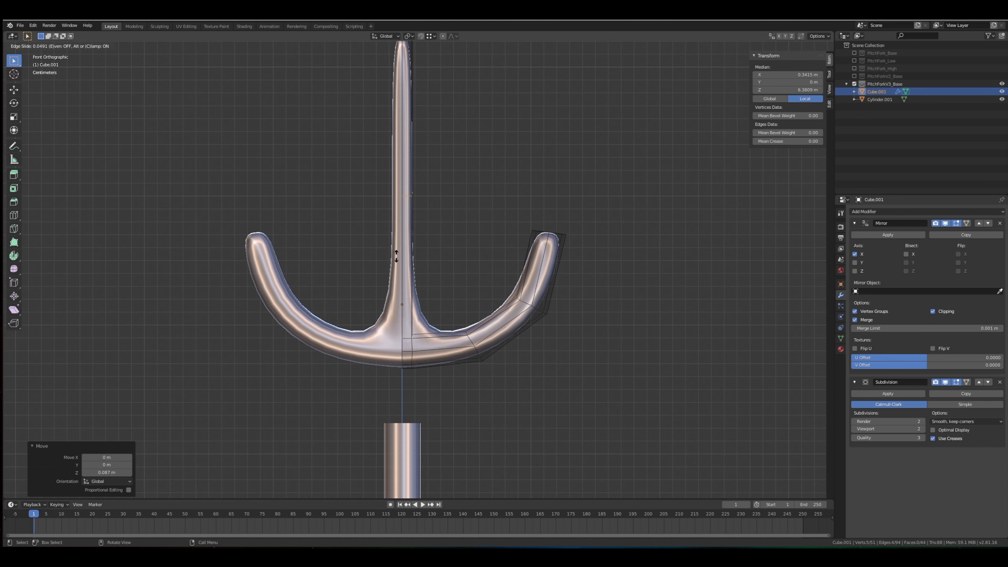
pyautogui.click(383, 390)
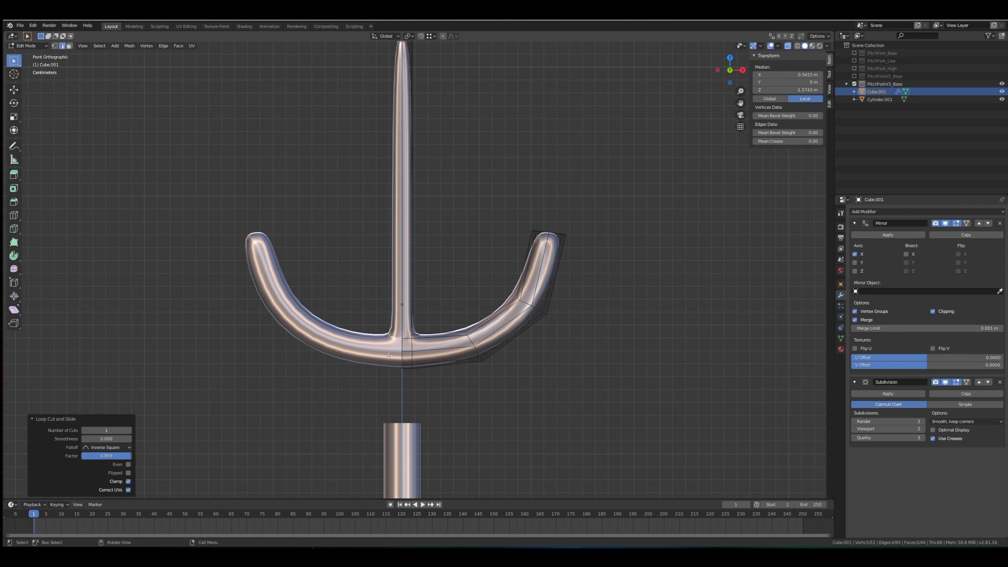
# Flatten the new edge loop at the prong's base by scaling it to 0 along Z.
pyautogui.scroll(7, 385, 390)
pyautogui.keyDown('shift'); pyautogui.moveTo(394, 391); pyautogui.dragTo(378, 241, button='middle'); pyautogui.keyUp('shift')
pyautogui.keyDown('shift'); pyautogui.moveTo(383, 351); pyautogui.dragTo(381, 336, button='middle'); pyautogui.keyUp('shift')
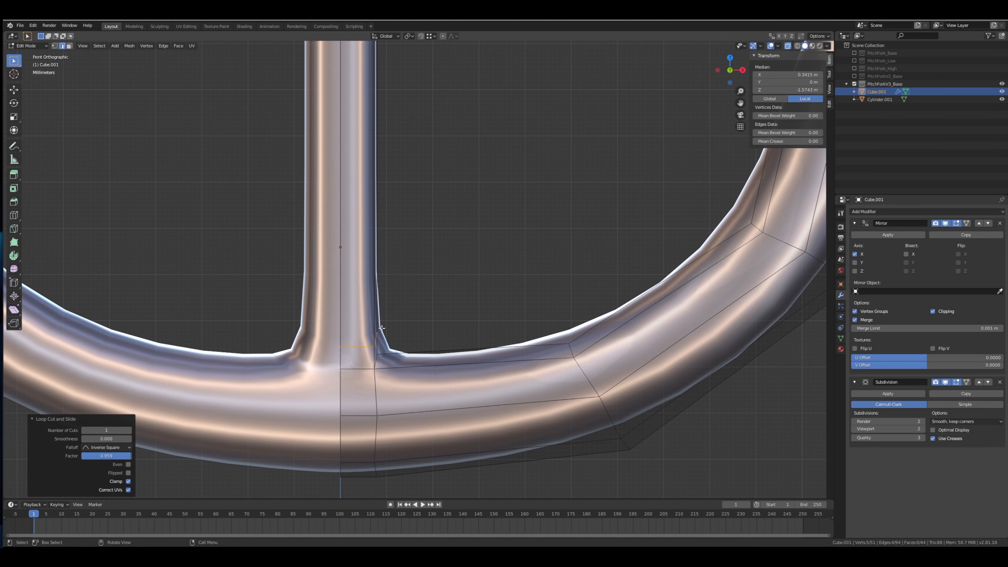
pyautogui.press('s')
pyautogui.press('z')
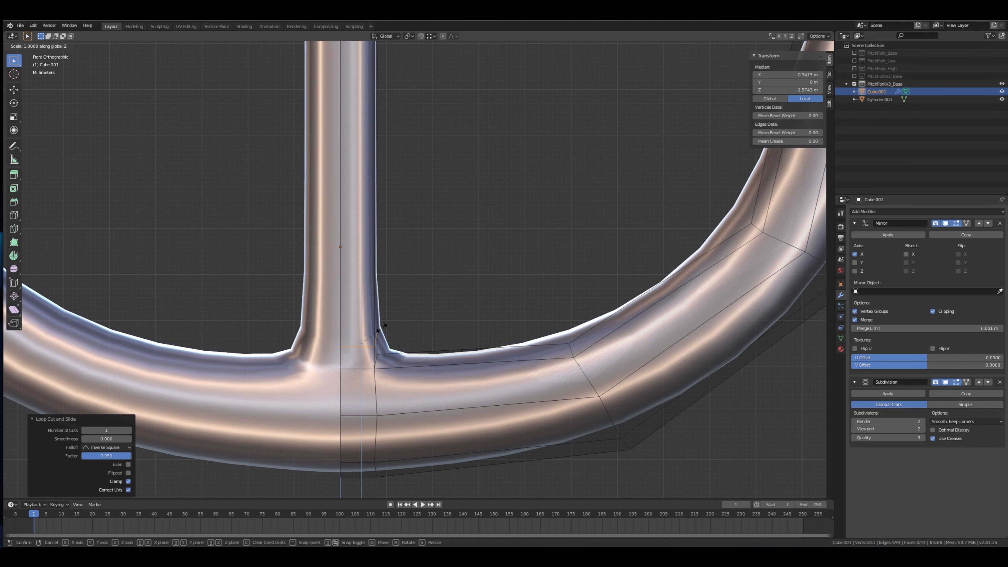
pyautogui.press('0')
pyautogui.press('Return')
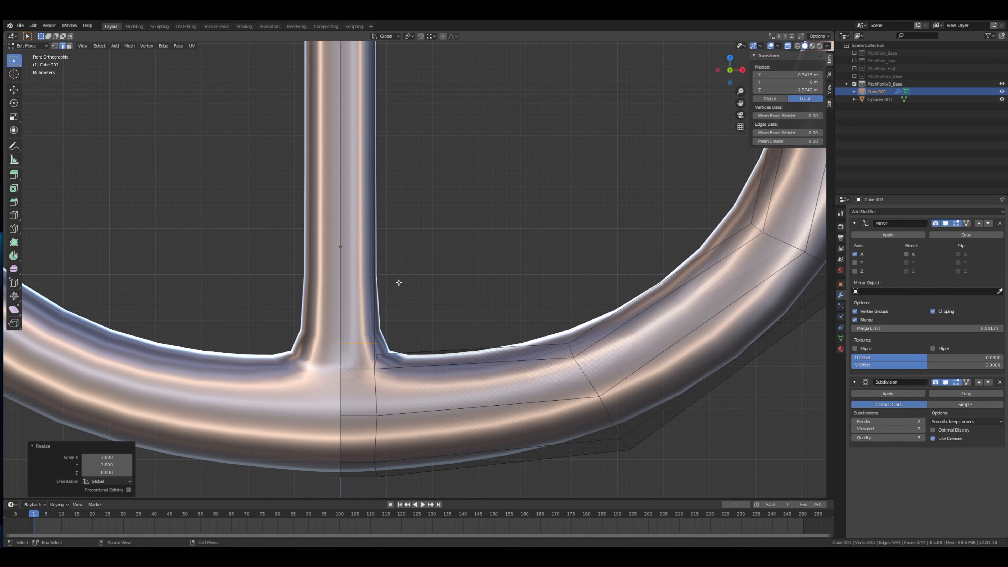
# Examine the pitchfork head with its middle prong in perspective and in front view in Object Mode.
pyautogui.moveTo(399, 282); pyautogui.dragTo(358, 282, button='middle')
pyautogui.scroll(-5, 389, 286)
pyautogui.scroll(6, 342, 283)
pyautogui.keyDown('shift'); pyautogui.moveTo(318, 320); pyautogui.dragTo(363, 290, button='middle'); pyautogui.keyUp('shift')
pyautogui.scroll(-5, 363, 290)
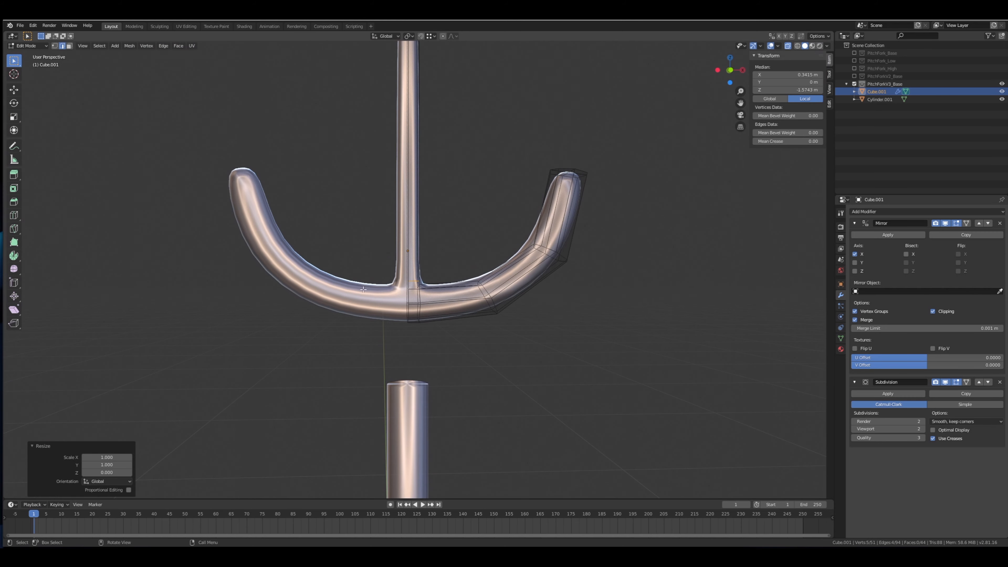
pyautogui.press('Tab')
pyautogui.press('KP_1')
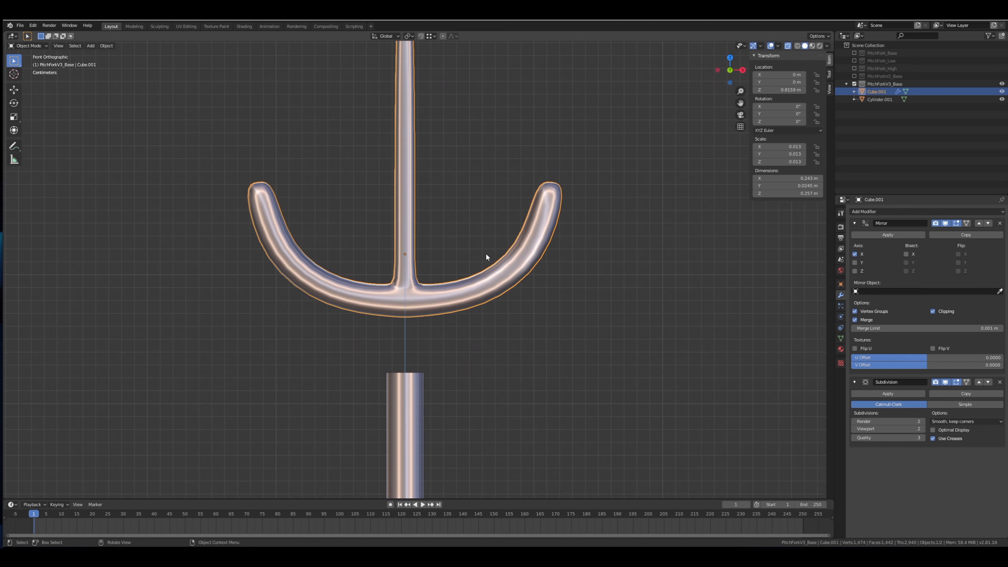
pyautogui.keyDown('shift'); pyautogui.moveTo(484, 250); pyautogui.dragTo(442, 306, button='middle'); pyautogui.keyUp('shift')
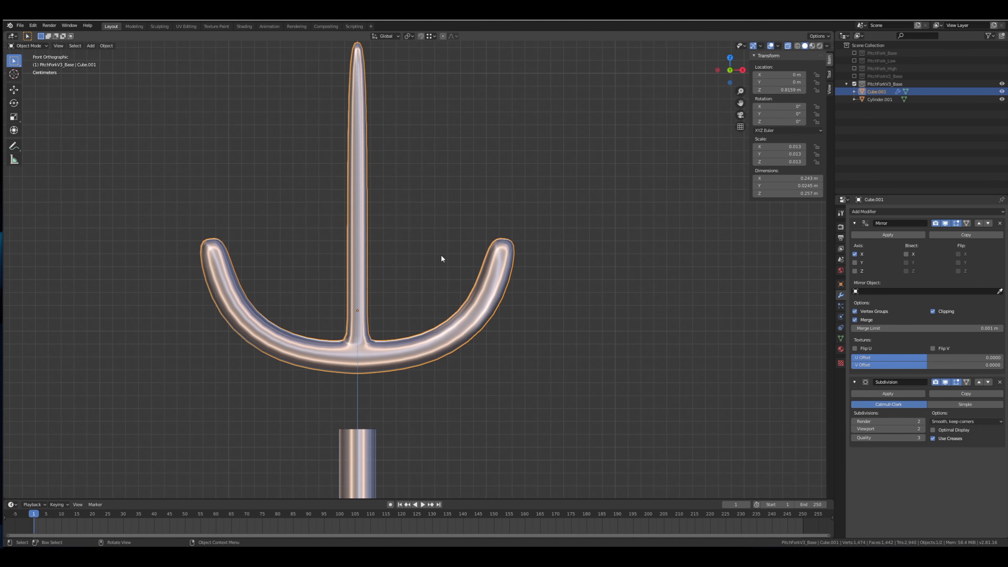
pyautogui.keyDown('shift'); pyautogui.moveTo(436, 217); pyautogui.dragTo(433, 228, button='middle'); pyautogui.keyUp('shift')
# Select the end of the outer prong on the +X side, extrude it 0.0747 m along its normal and rotate it -11.1°.
pyautogui.press('Tab')
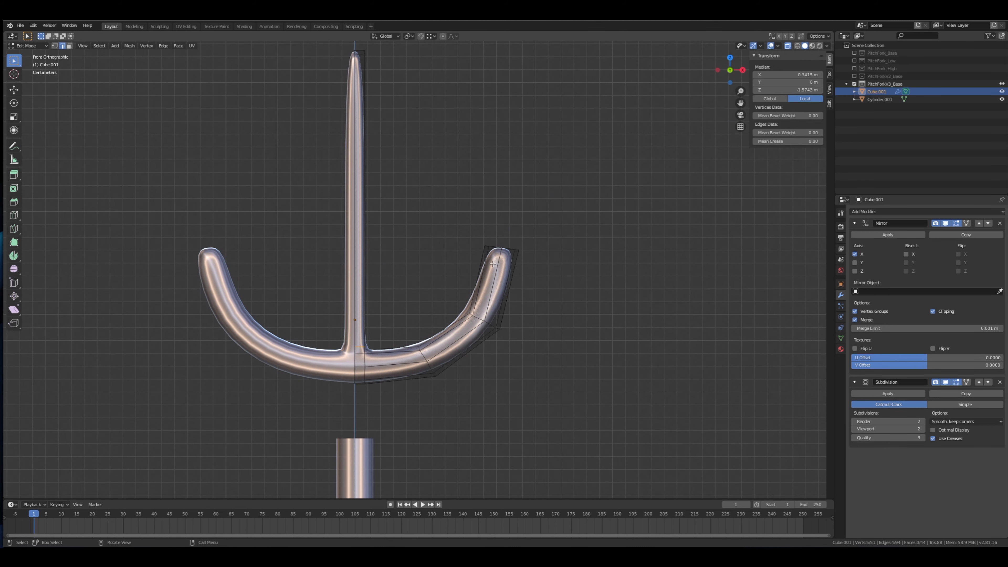
pyautogui.moveTo(475, 266); pyautogui.dragTo(604, 201)
pyautogui.keyDown('shift'); pyautogui.moveTo(569, 215); pyautogui.dragTo(485, 219, button='middle'); pyautogui.keyUp('shift')
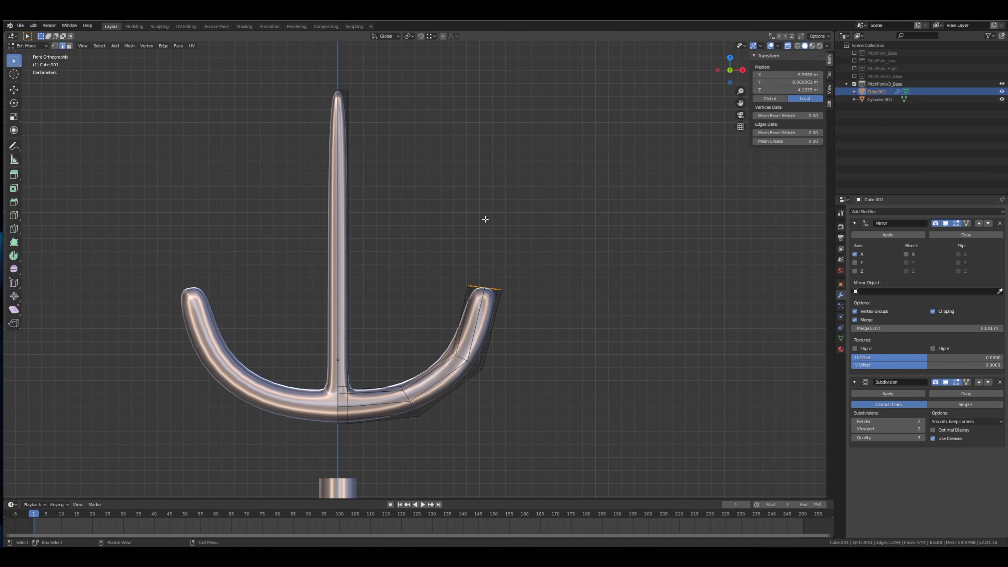
pyautogui.press('e')
pyautogui.click(483, 75)
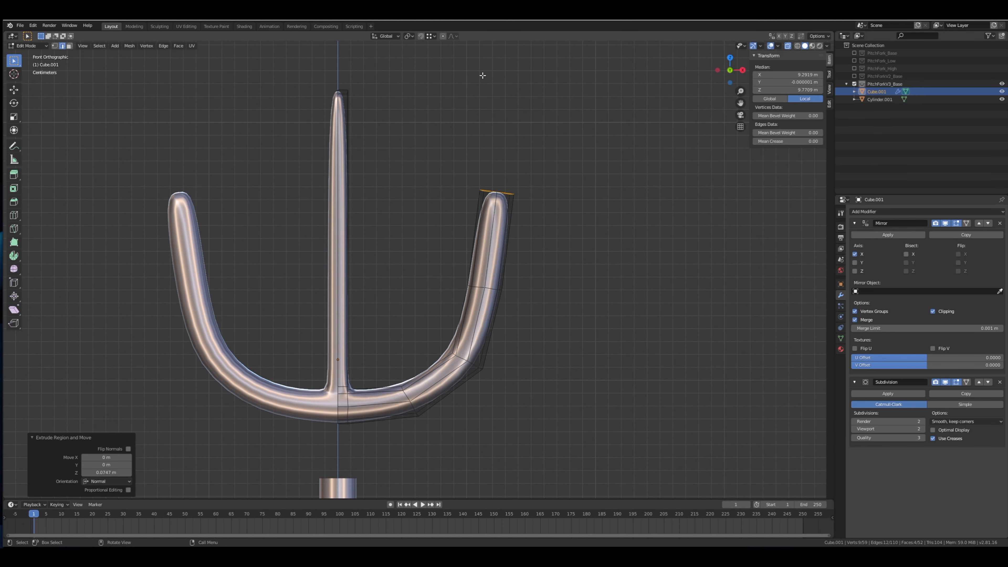
pyautogui.press('r')
pyautogui.click(493, 88)
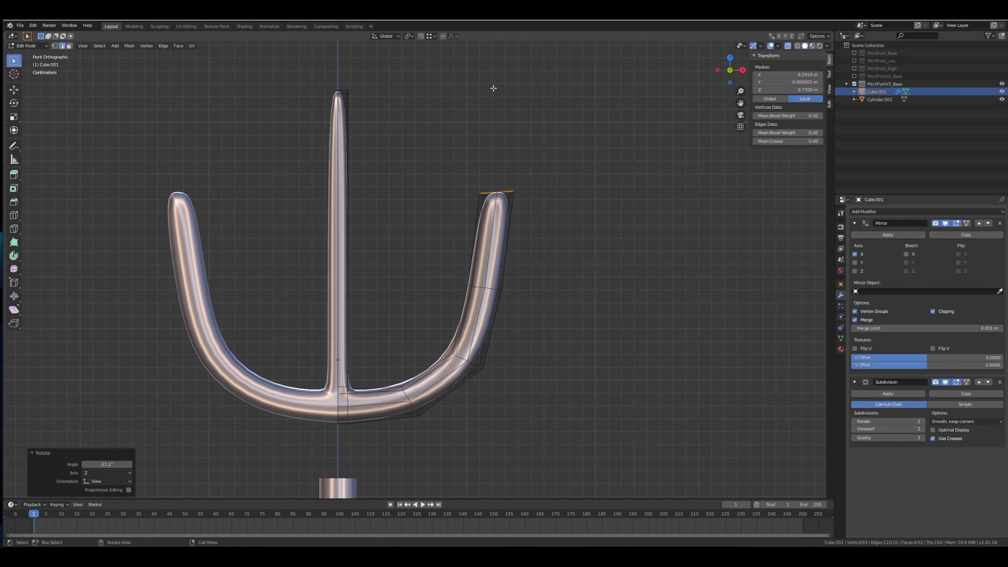
# Move the outer prong's new end -0.00719 m in X and 0.000899 m in Z, and rotate it 6.7°.
pyautogui.press('g')
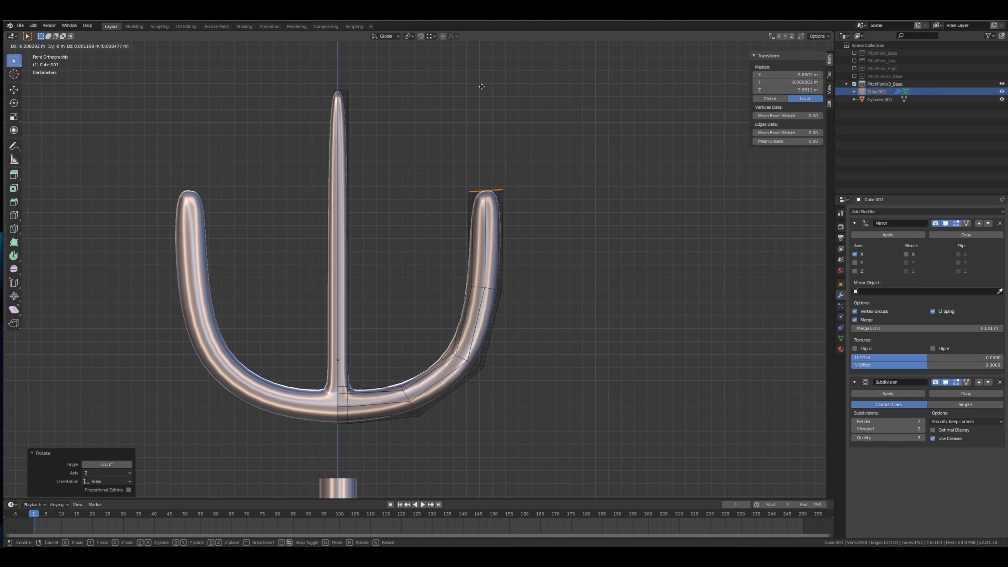
pyautogui.click(483, 87)
pyautogui.press('r')
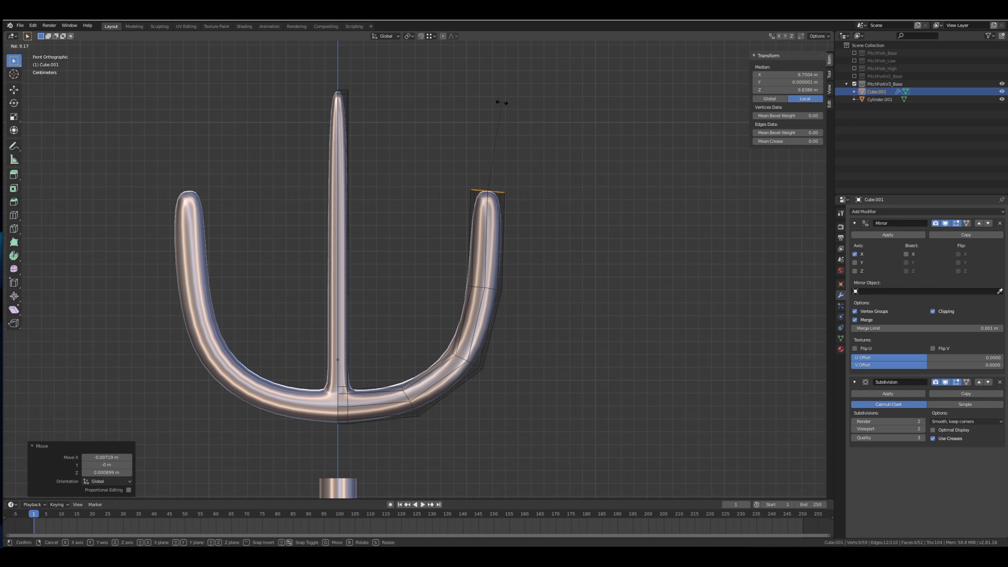
pyautogui.click(498, 95)
# Extrude the outer prong's end another 0.0616 m along its normal and level the new tip by rotating it about 3° counterclockwise.
pyautogui.press('e')
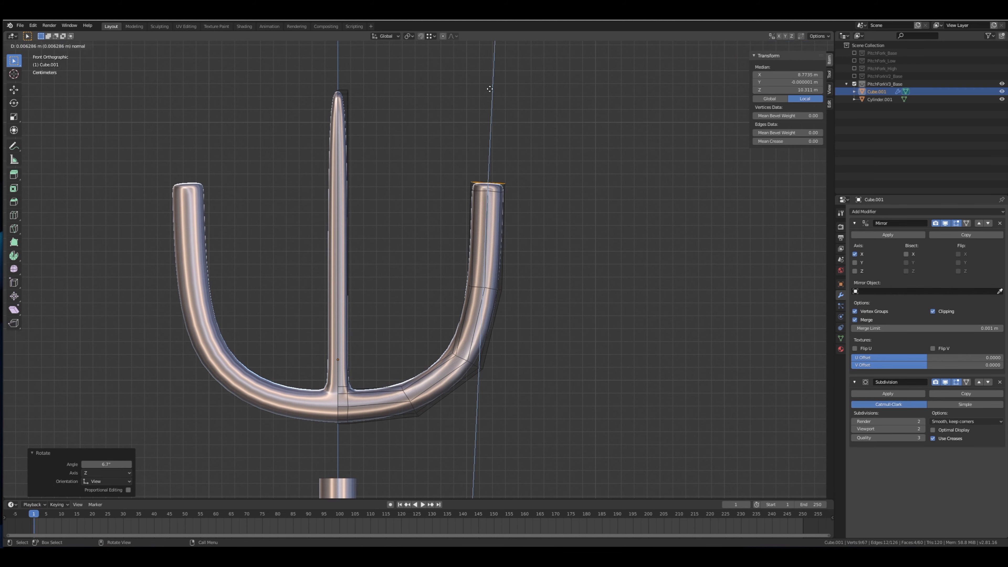
pyautogui.click(479, 477)
pyautogui.press('r')
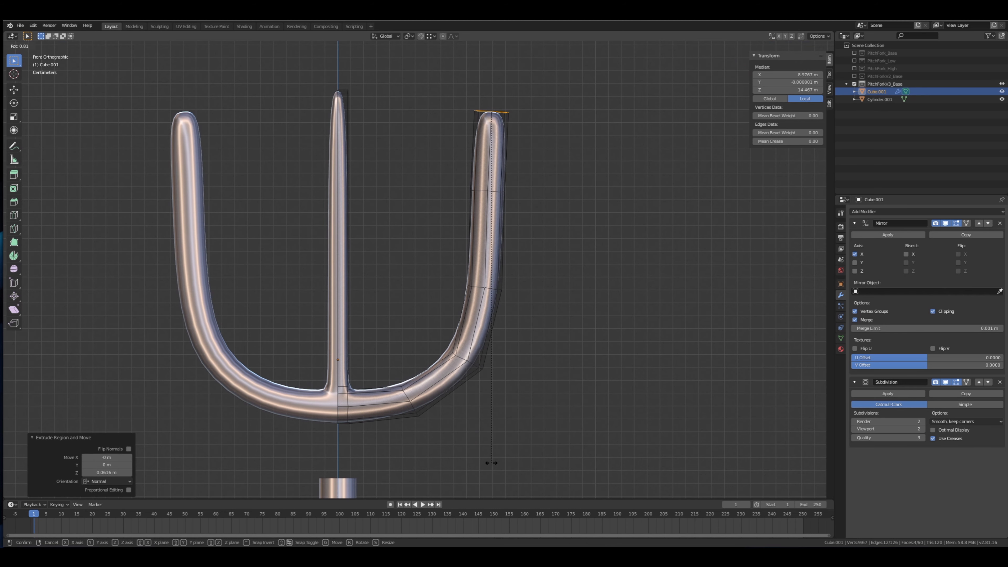
pyautogui.rightClick(494, 461)
pyautogui.press('r')
pyautogui.click(510, 417)
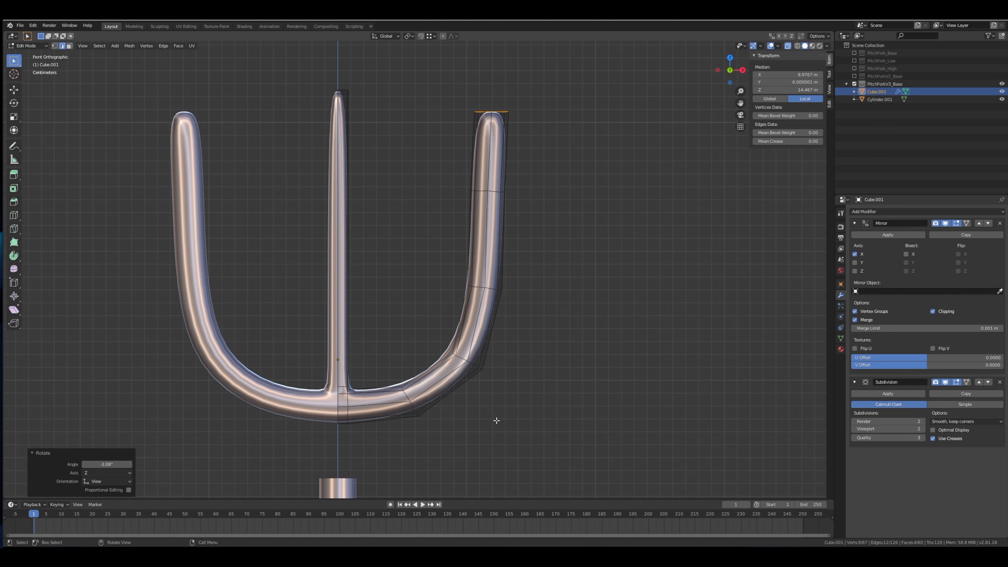
# Switch to vertex selection and taper the outer prong by scaling its tip to 0.311 in front view.
pyautogui.scroll(-4, 477, 364)
pyautogui.scroll(2, 452, 343)
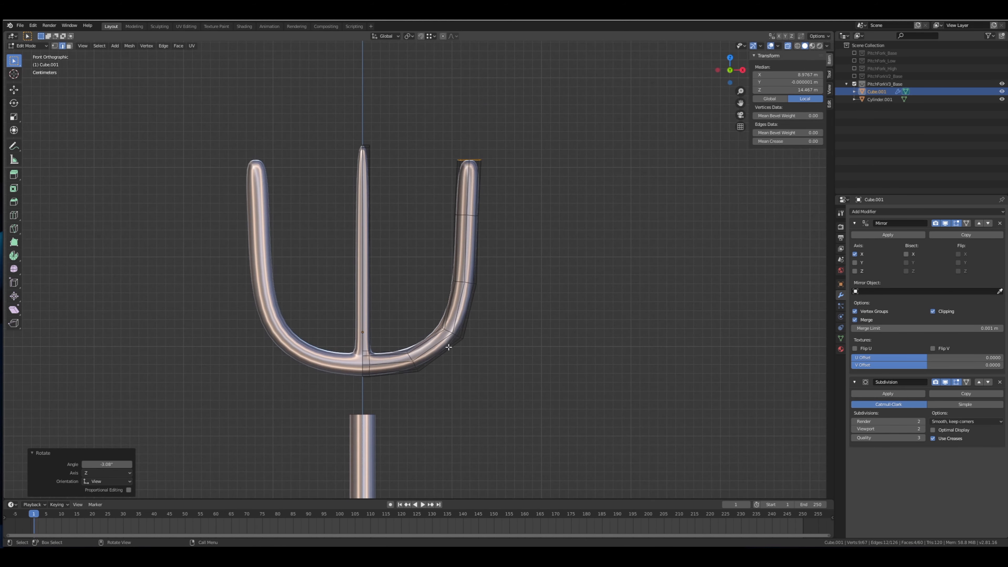
pyautogui.scroll(2, 448, 347)
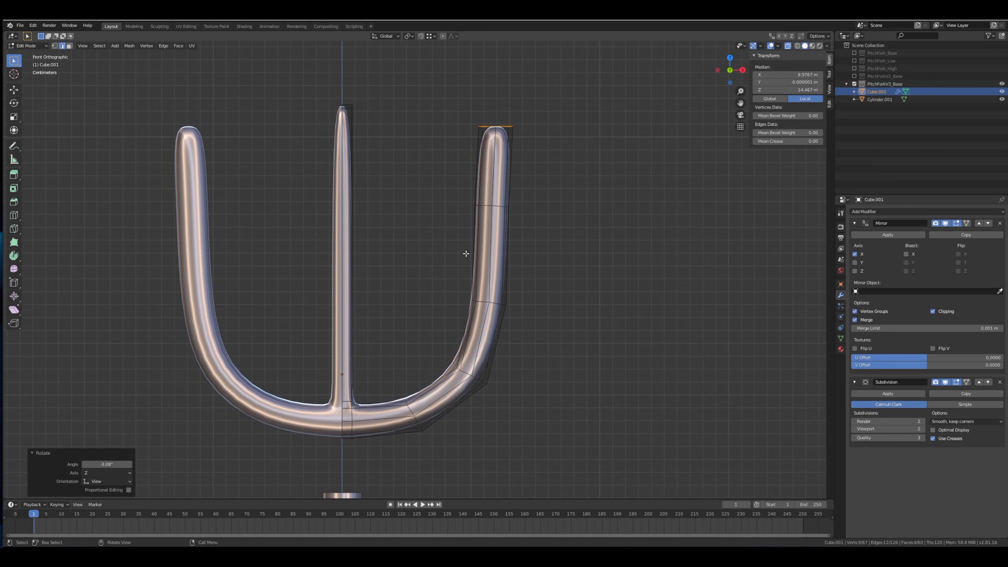
pyautogui.moveTo(479, 198); pyautogui.dragTo(526, 196, button='middle')
pyautogui.click(514, 218)
pyautogui.hotkey('ctrl', 'z')
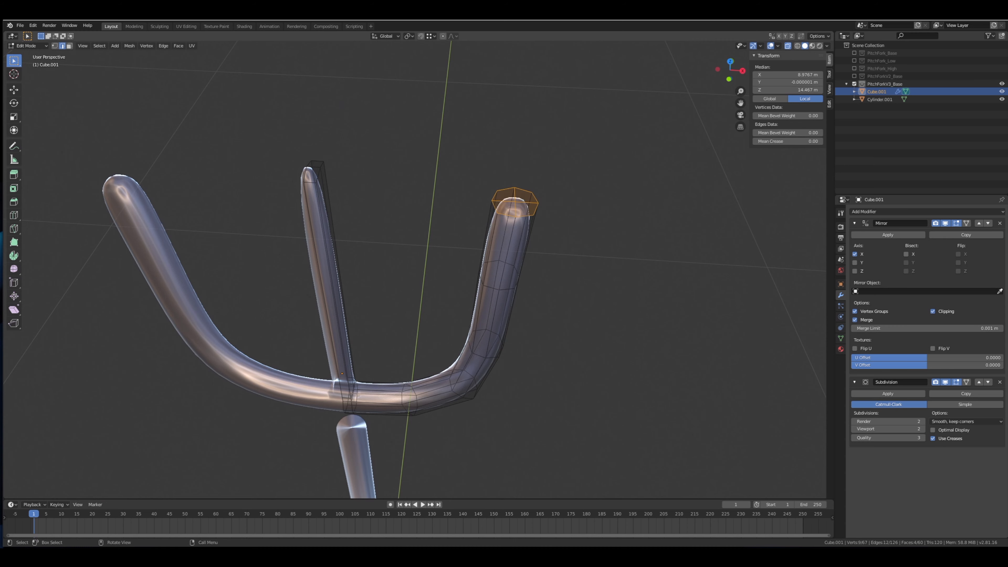
pyautogui.click(56, 45)
pyautogui.press('KP_1')
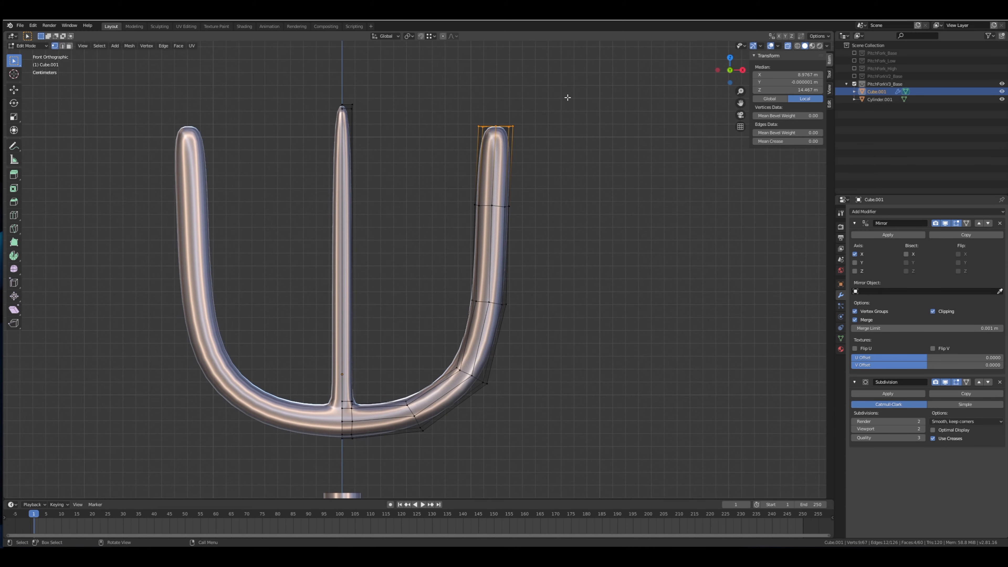
pyautogui.press('s')
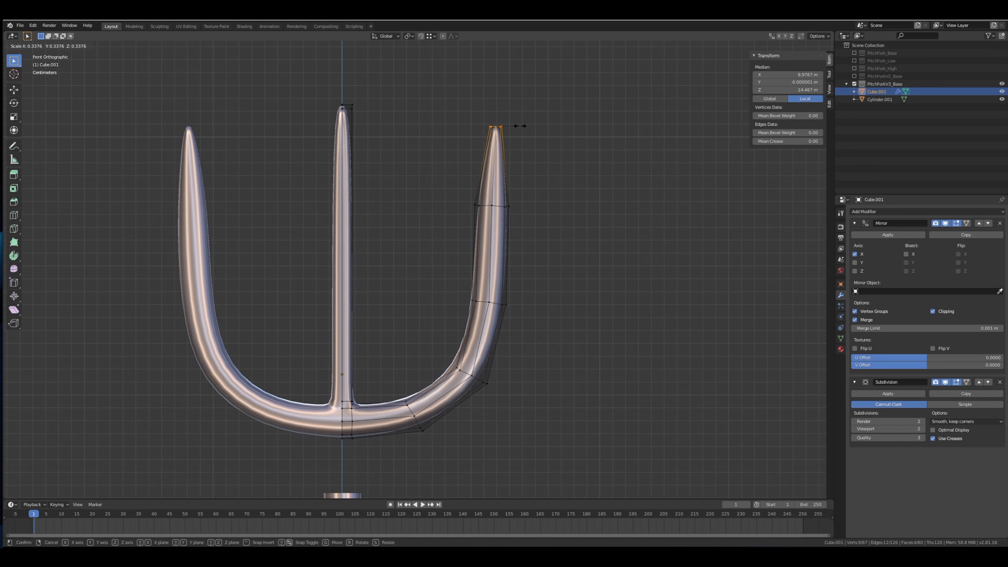
pyautogui.click(518, 125)
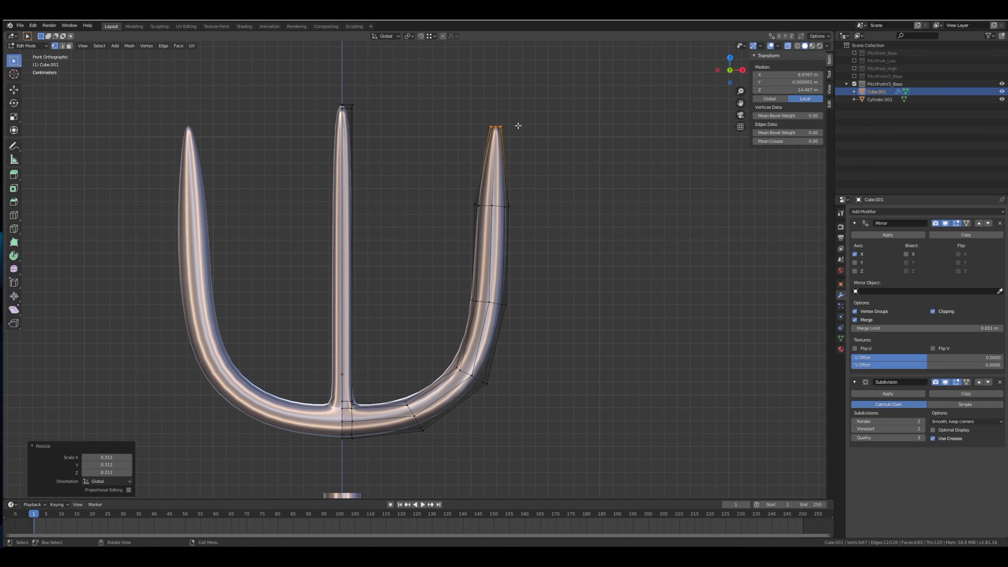
# Narrow the edge loop just below the outer prong's tip and level it by rotating it about 6°.
pyautogui.keyDown('shift'); pyautogui.moveTo(510, 139); pyautogui.dragTo(508, 149, button='middle'); pyautogui.keyUp('shift')
pyautogui.keyDown('alt'); pyautogui.click(499, 215); pyautogui.keyUp('alt')
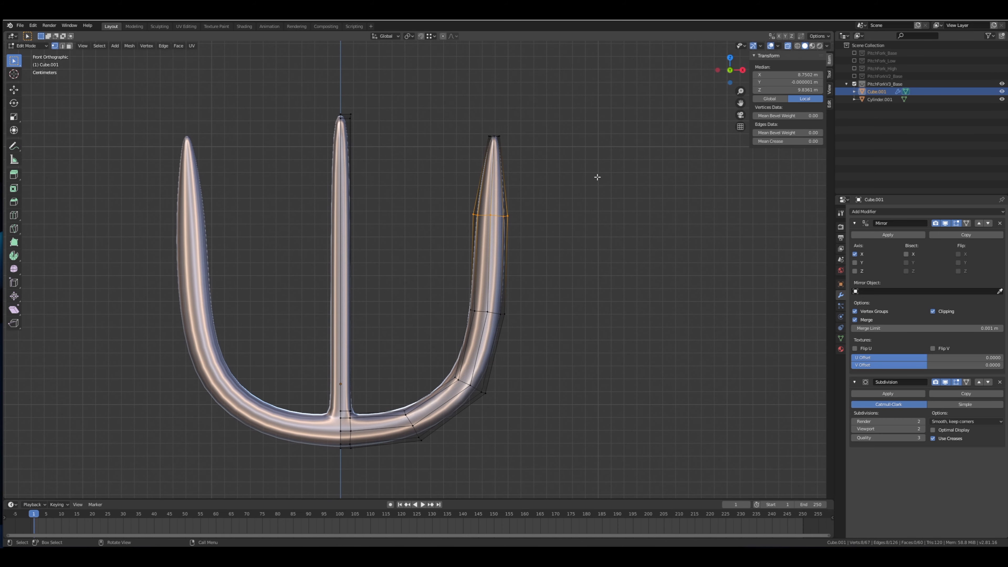
pyautogui.press('s')
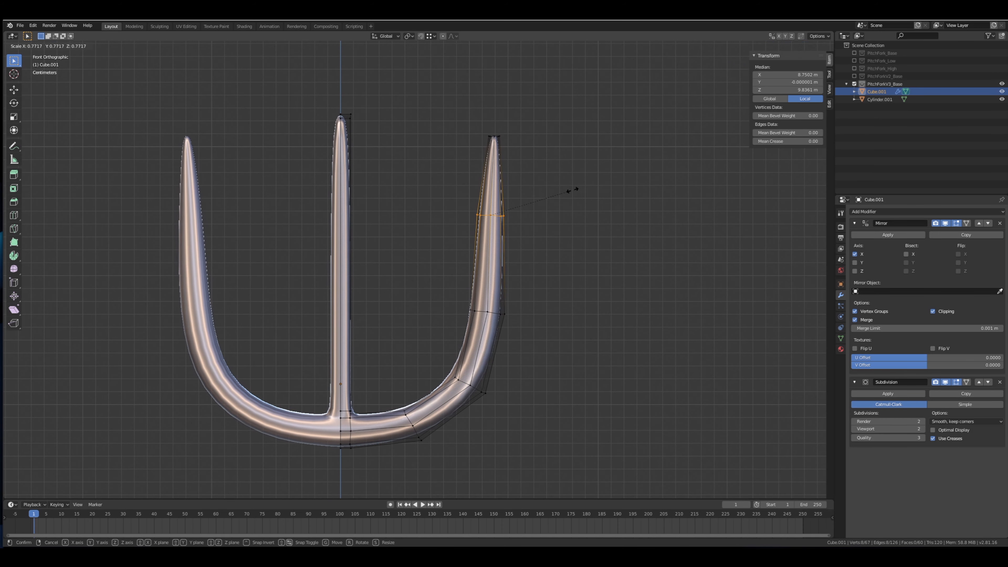
pyautogui.click(558, 192)
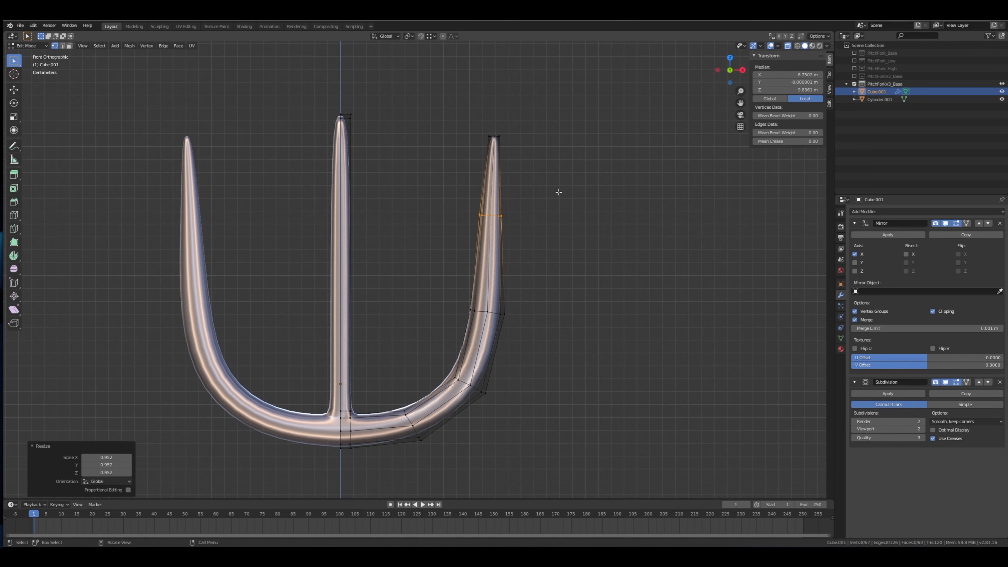
pyautogui.press('r')
pyautogui.click(557, 185)
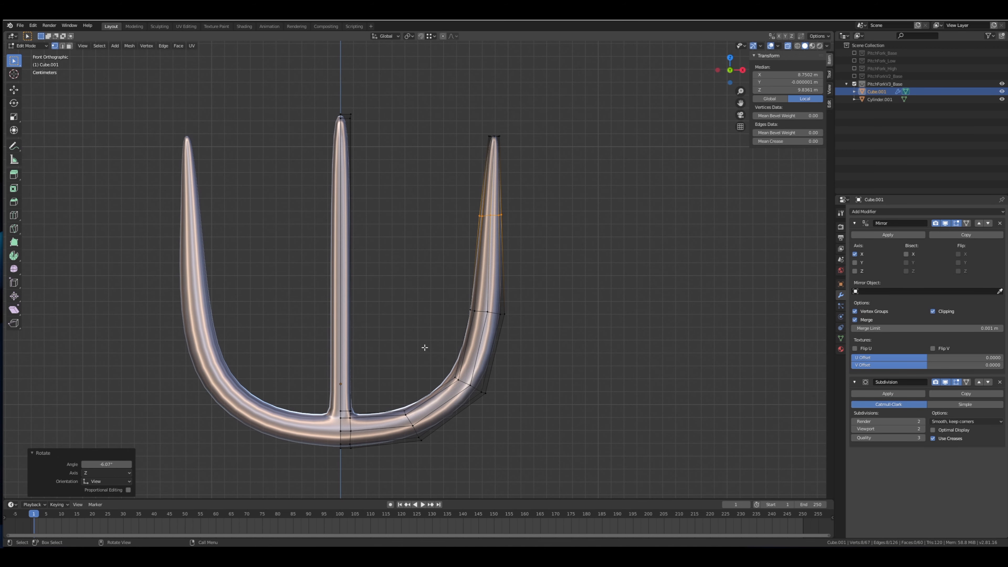
# Scale the next lower edge loop of the outer prong to 0.609 and nudge it slightly upward.
pyautogui.moveTo(424, 347); pyautogui.dragTo(576, 270)
pyautogui.press('s')
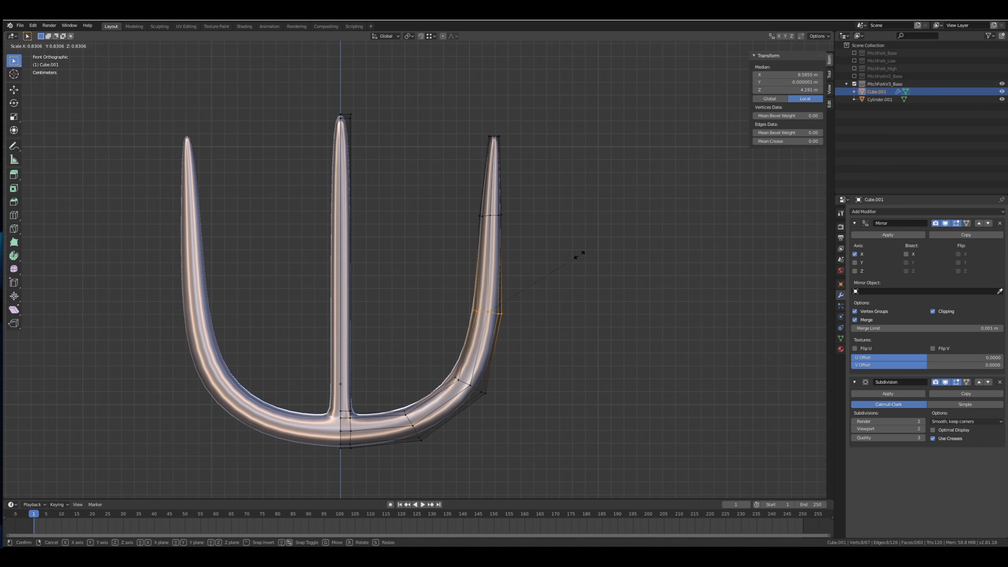
pyautogui.click(553, 268)
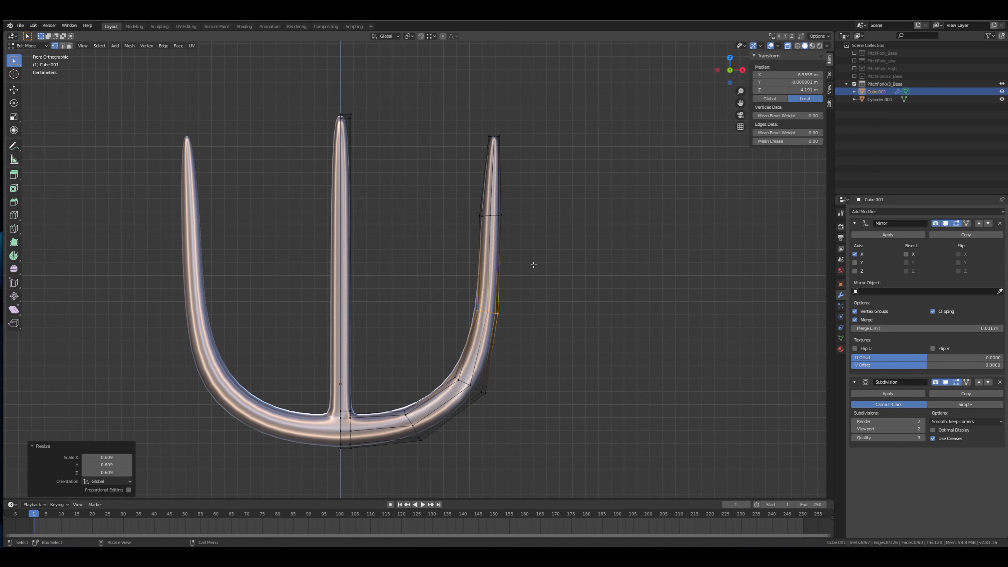
pyautogui.press('g')
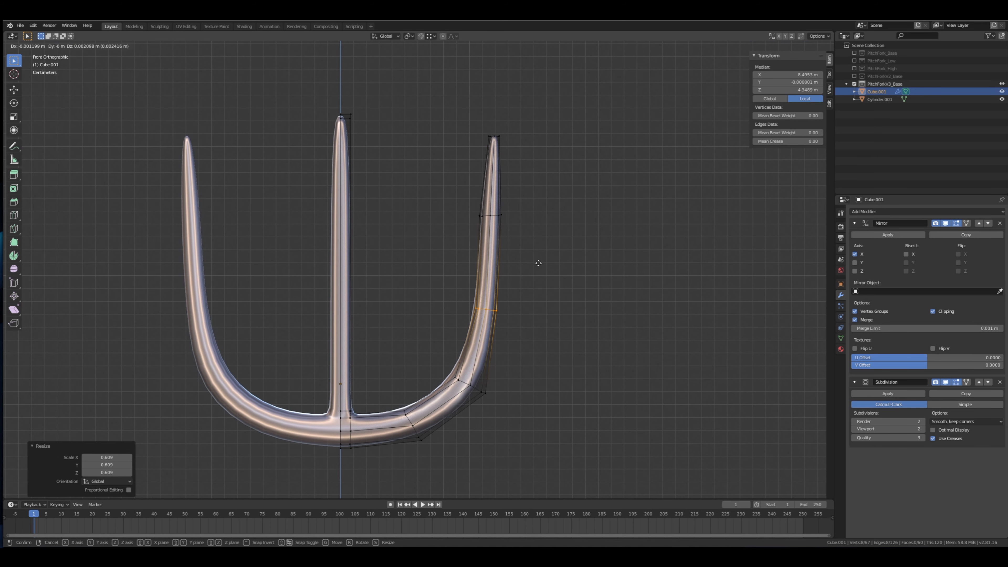
pyautogui.click(532, 273)
pyautogui.press('g')
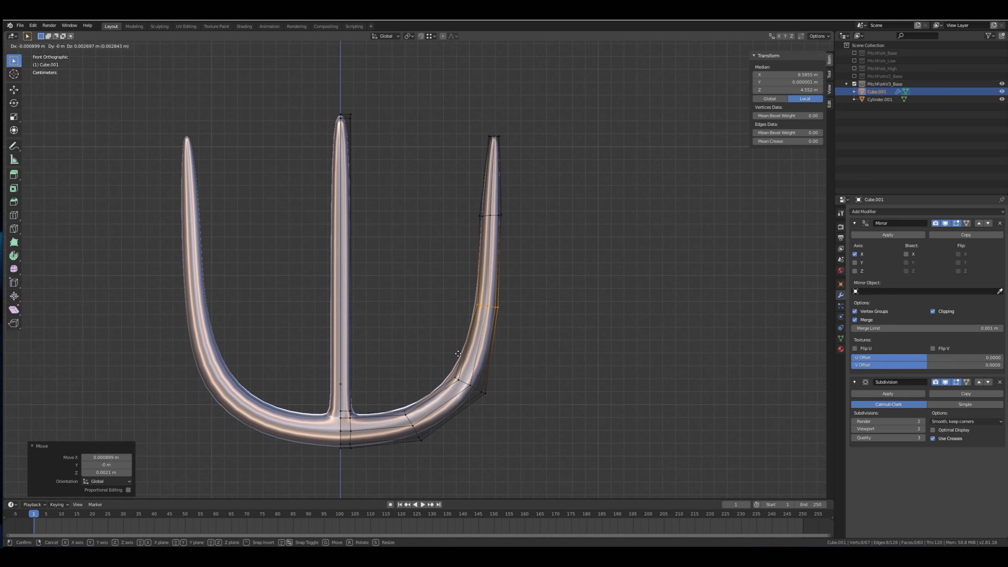
pyautogui.click(457, 354)
# Narrow the edge loop at the crossbar's outer bend and scale the neighbouring loop nearer the centre to 0.658.
pyautogui.press('c')
pyautogui.moveTo(426, 411); pyautogui.dragTo(554, 351)
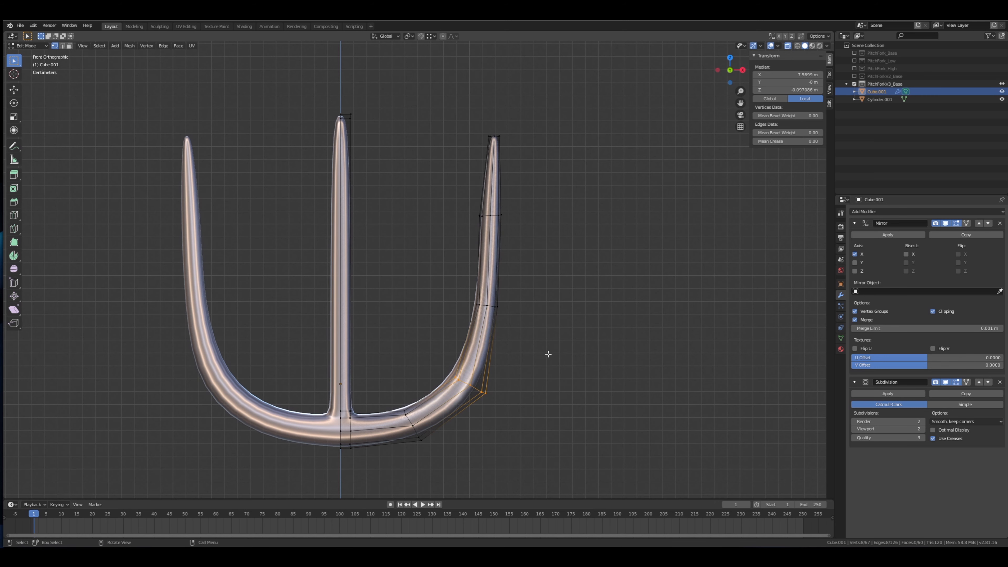
pyautogui.press('s')
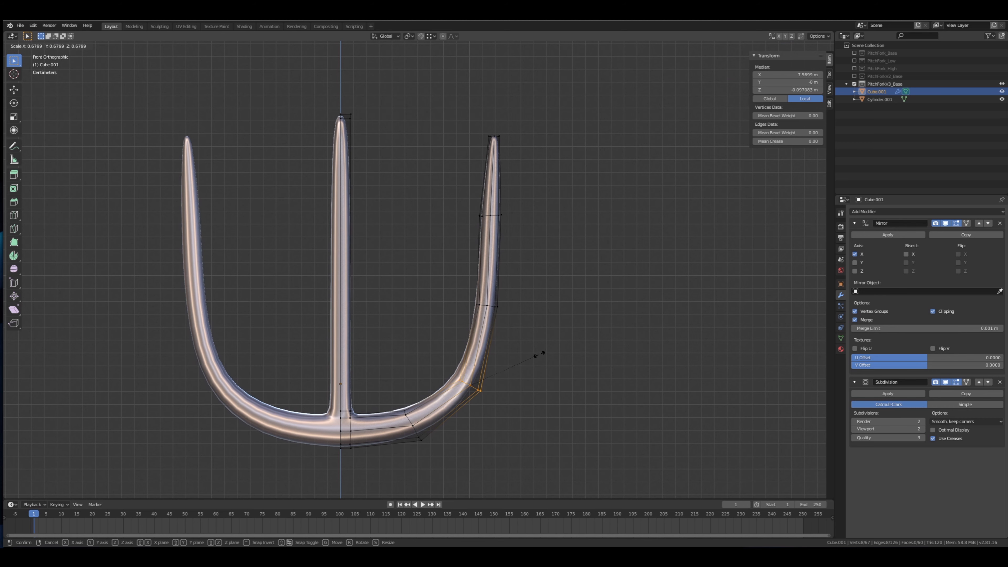
pyautogui.click(534, 355)
pyautogui.moveTo(383, 456); pyautogui.dragTo(442, 377)
pyautogui.press('s')
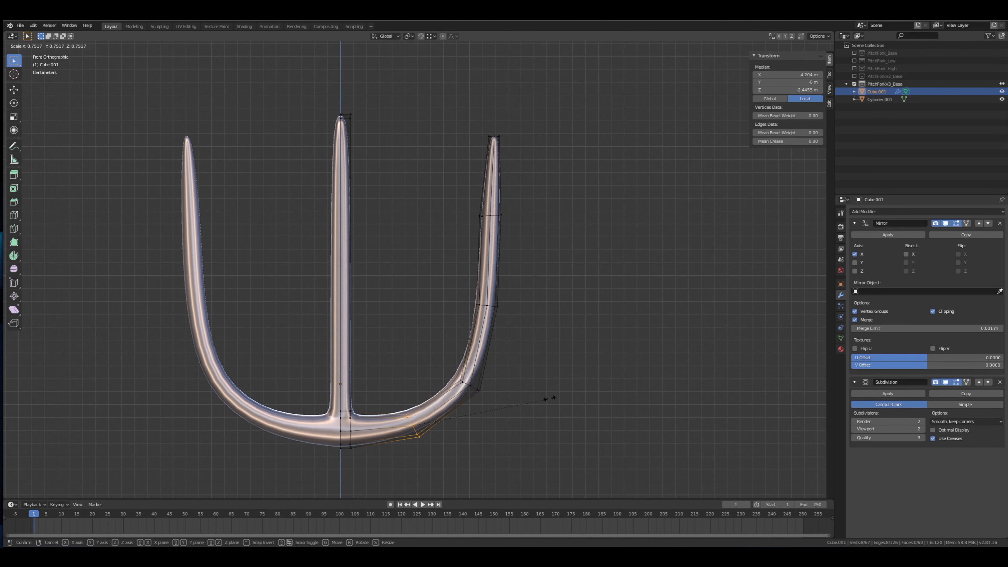
pyautogui.click(532, 398)
# Refine the outer prong's taper by scaling its upper edge loop to 0.939 and the loop below it to 0.961.
pyautogui.keyDown('shift'); pyautogui.moveTo(516, 395); pyautogui.dragTo(469, 256, button='middle'); pyautogui.keyUp('shift')
pyautogui.scroll(1, 535, 302)
pyautogui.scroll(-3, 537, 304)
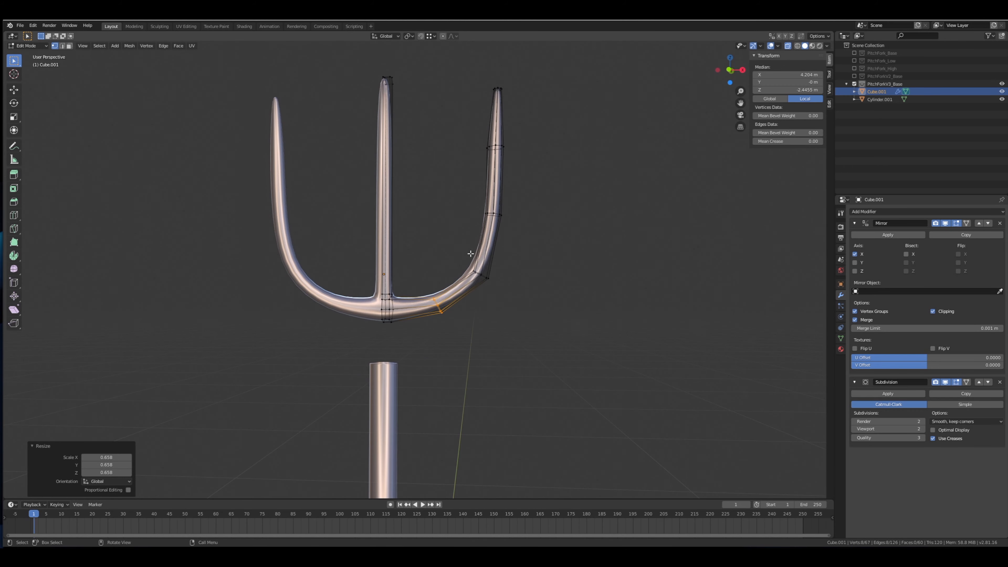
pyautogui.press('KP_1')
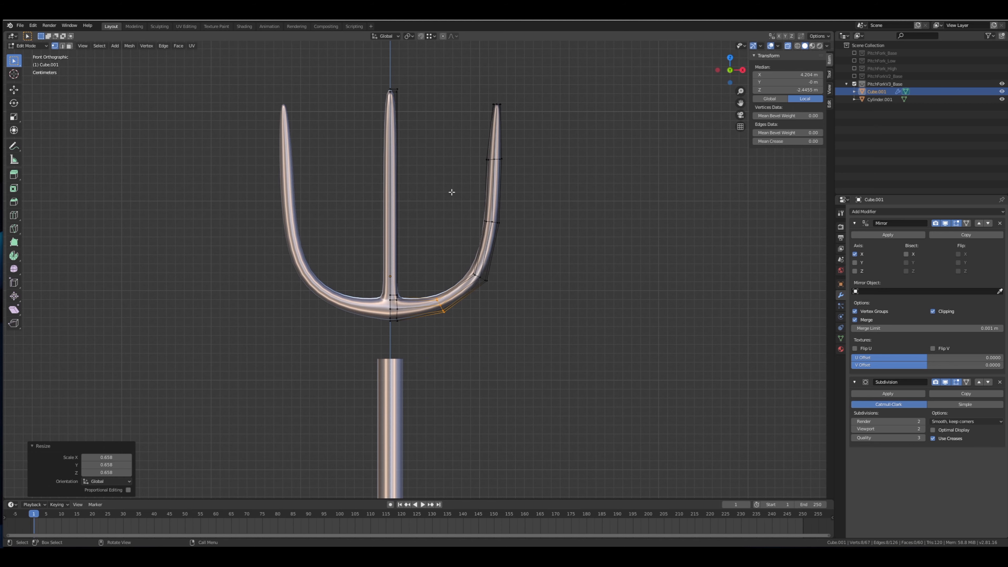
pyautogui.moveTo(459, 185); pyautogui.dragTo(538, 146)
pyautogui.press('s')
pyautogui.click(541, 155)
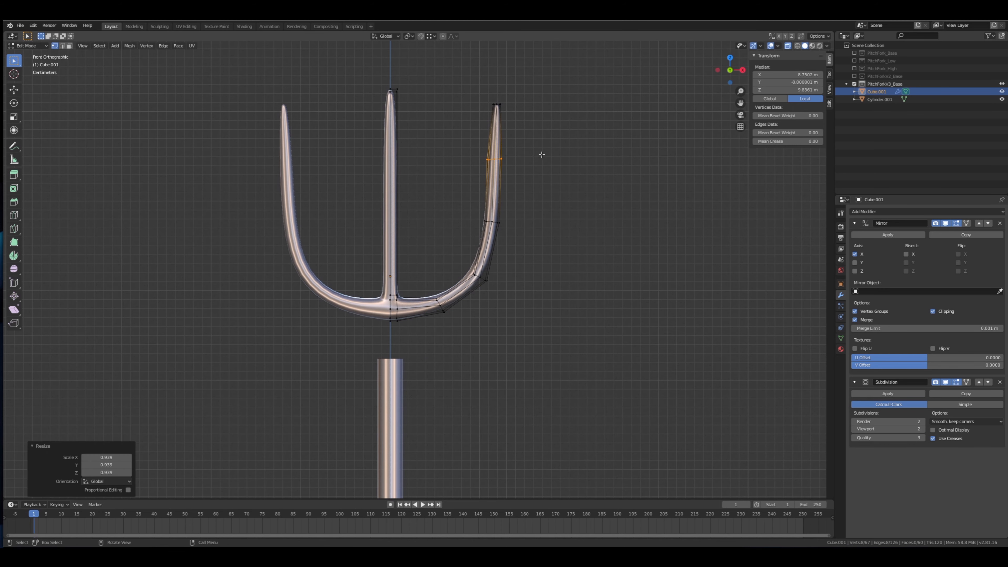
pyautogui.moveTo(474, 232); pyautogui.dragTo(547, 197)
pyautogui.press('s')
pyautogui.click(544, 195)
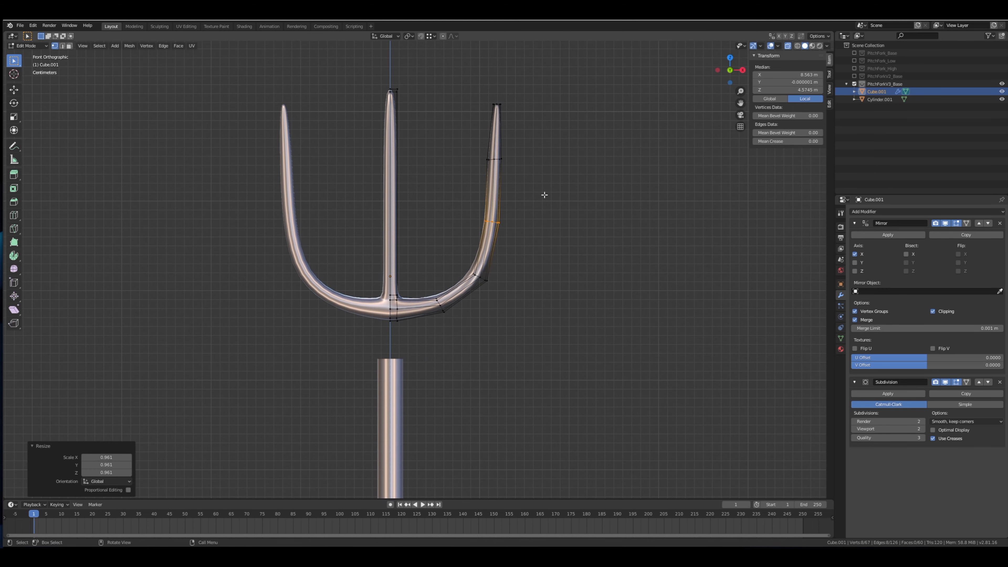
pyautogui.scroll(2, 530, 213)
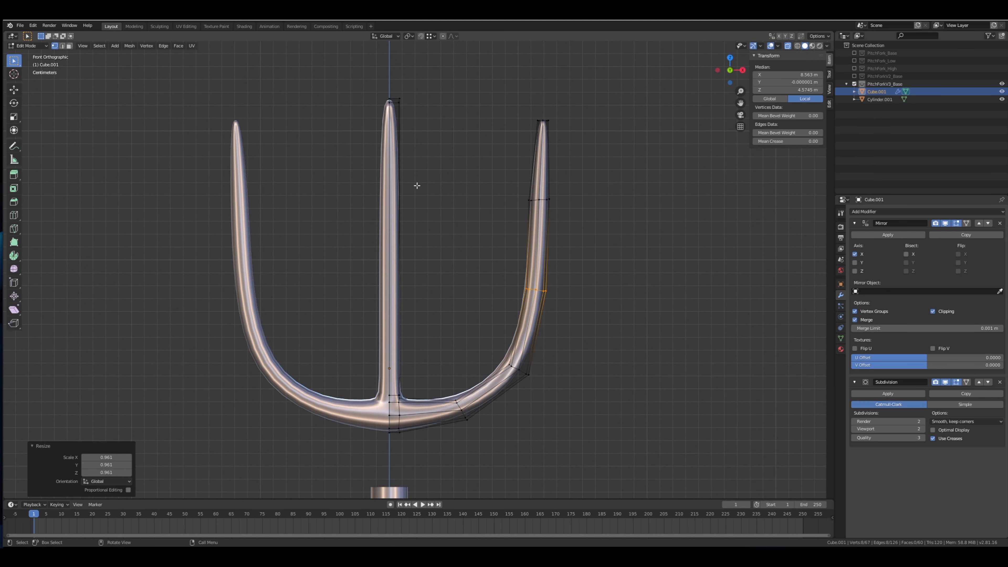
pyautogui.hotkey('ctrl', 'r')
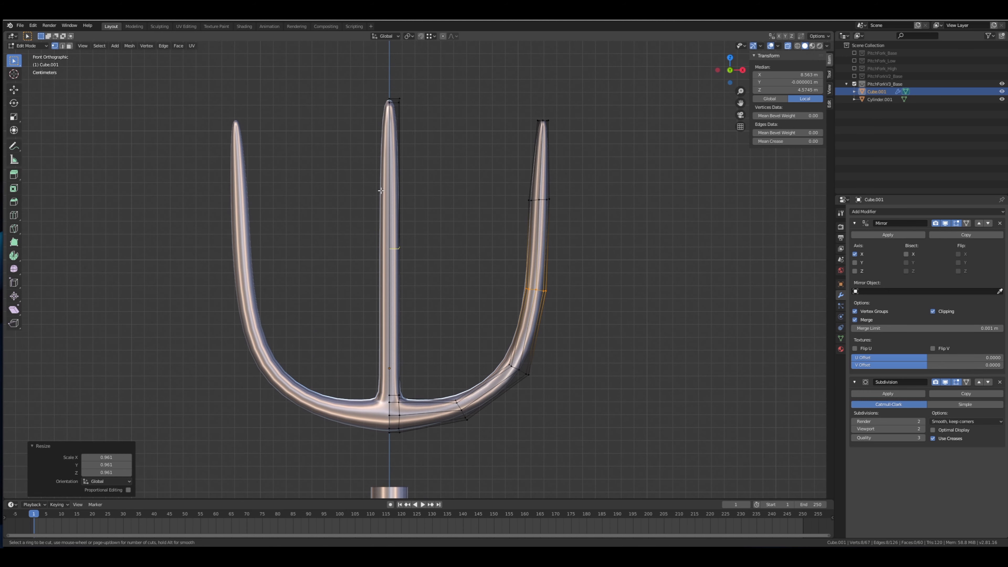
pyautogui.scroll(1, 380, 192)
pyautogui.click(379, 191)
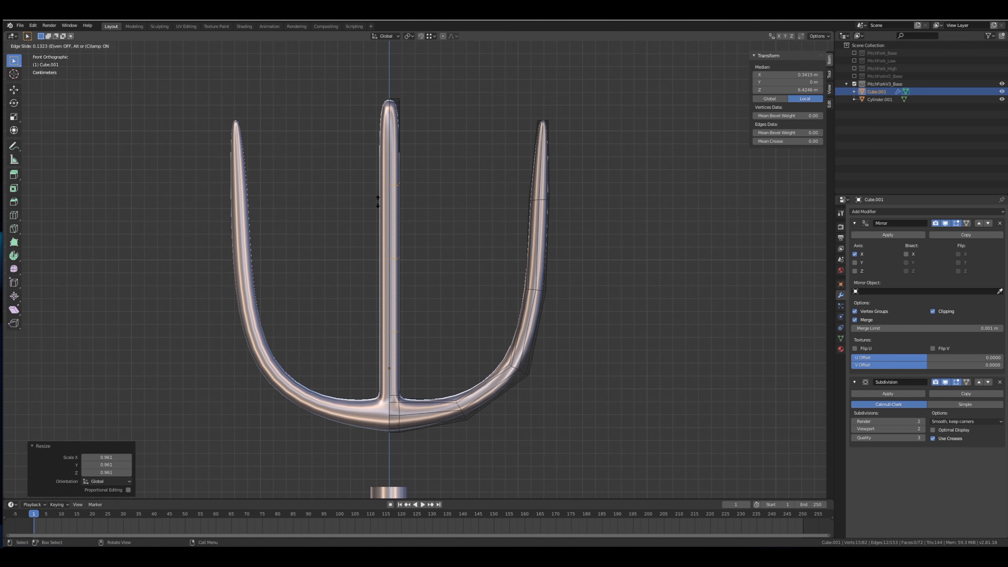
pyautogui.click(373, 220)
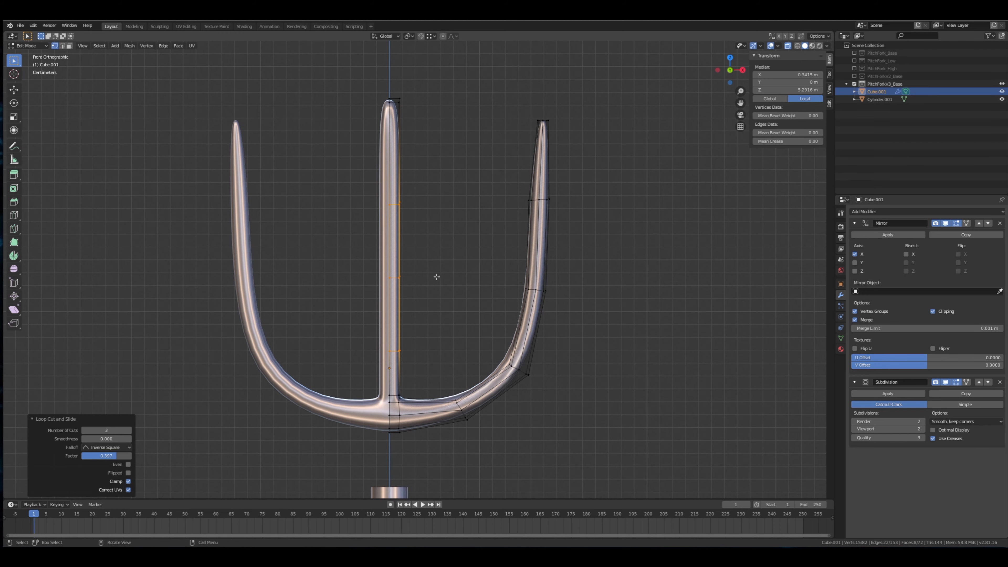
pyautogui.moveTo(437, 277); pyautogui.dragTo(408, 264, button='middle')
pyautogui.hotkey('ctrl', 'z')
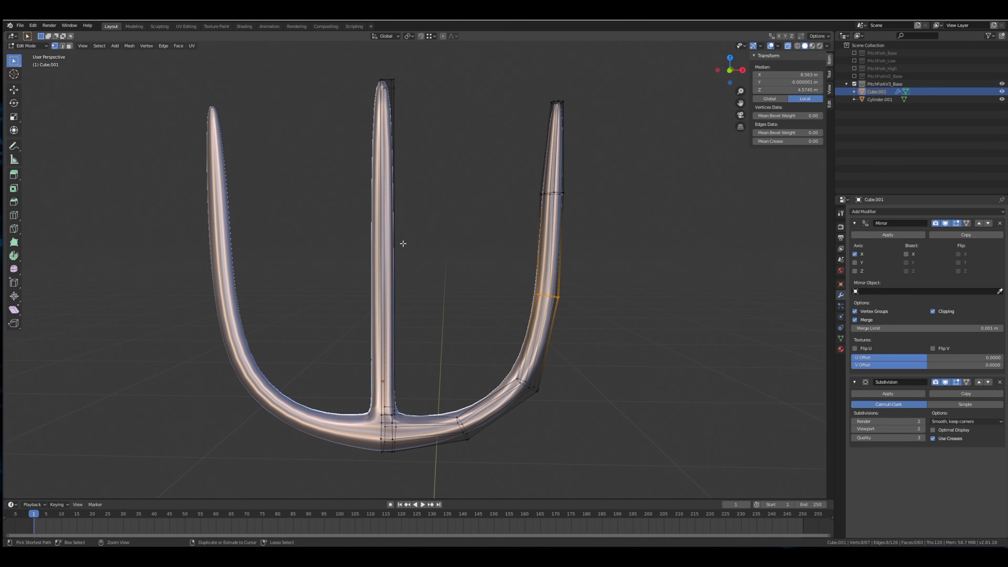
pyautogui.hotkey('ctrl', 'r')
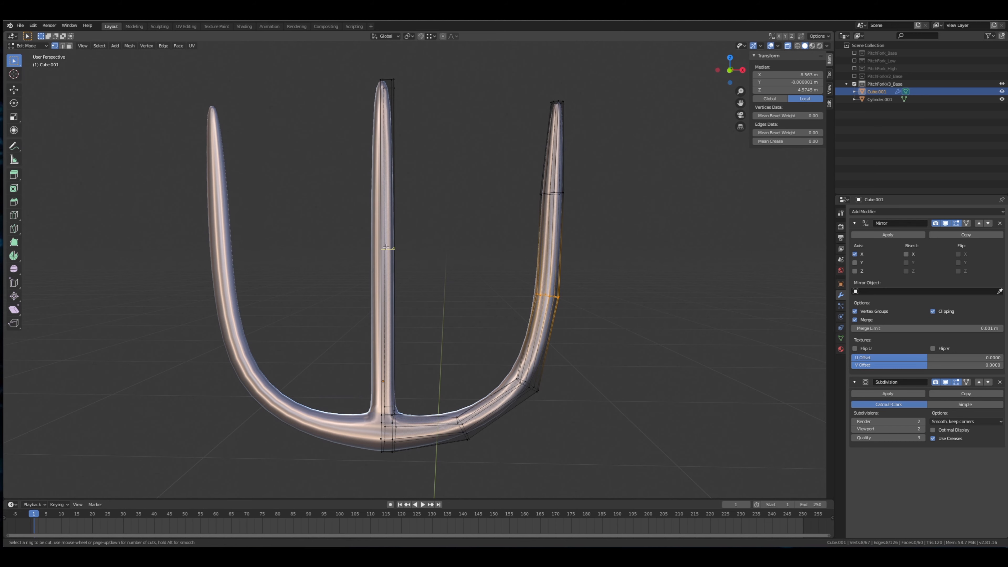
pyautogui.click(386, 247)
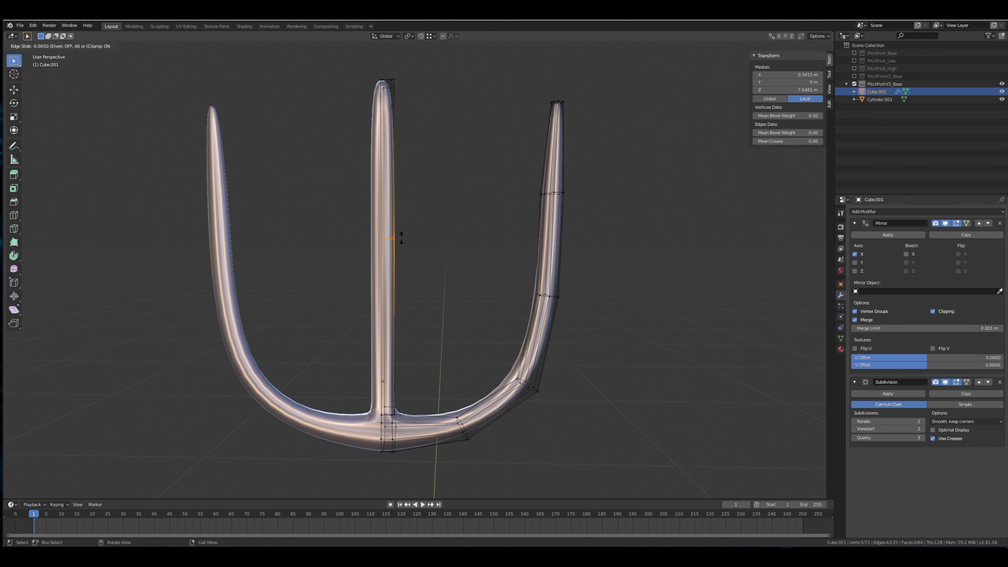
pyautogui.rightClick(401, 240)
pyautogui.hotkey('ctrl', 'z')
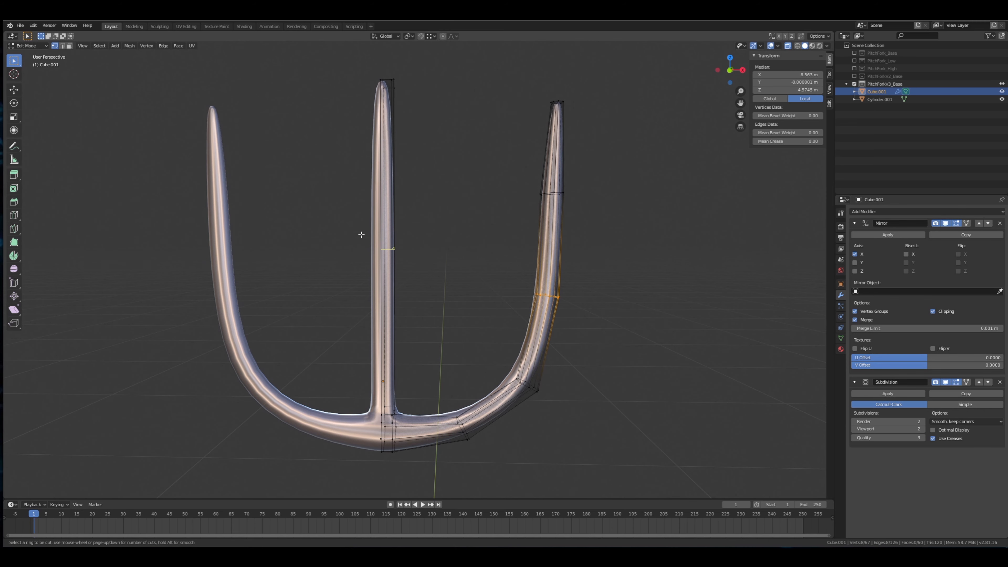
# Add three evenly spaced edge loops along the middle prong without sliding them.
pyautogui.hotkey('ctrl', 'r')
pyautogui.scroll(1, 361, 235)
pyautogui.scroll(-1, 360, 235)
pyautogui.scroll(-1, 360, 235)
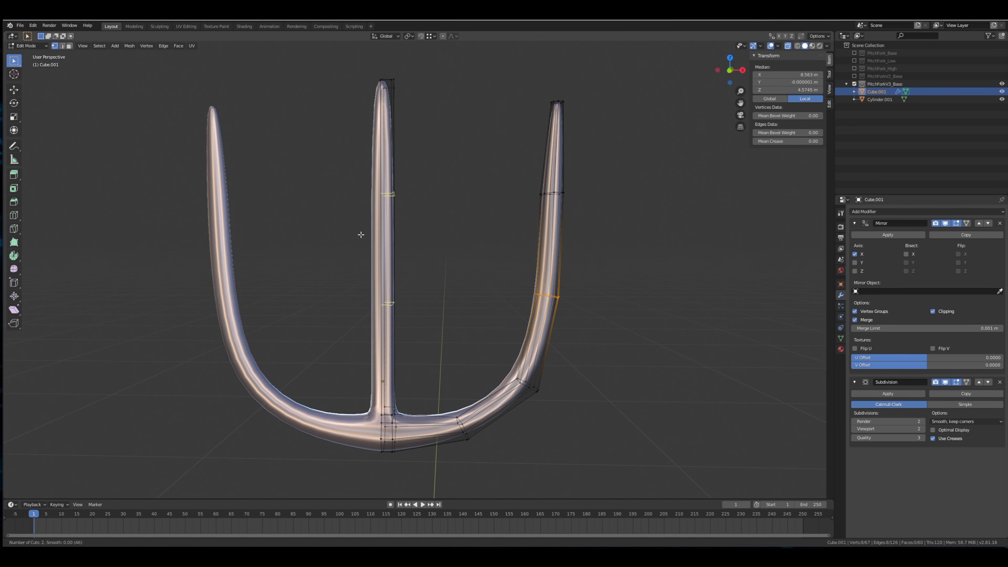
pyautogui.scroll(1, 361, 235)
pyautogui.scroll(-2, 361, 234)
pyautogui.scroll(1, 361, 234)
pyautogui.scroll(1, 361, 235)
pyautogui.click(361, 233)
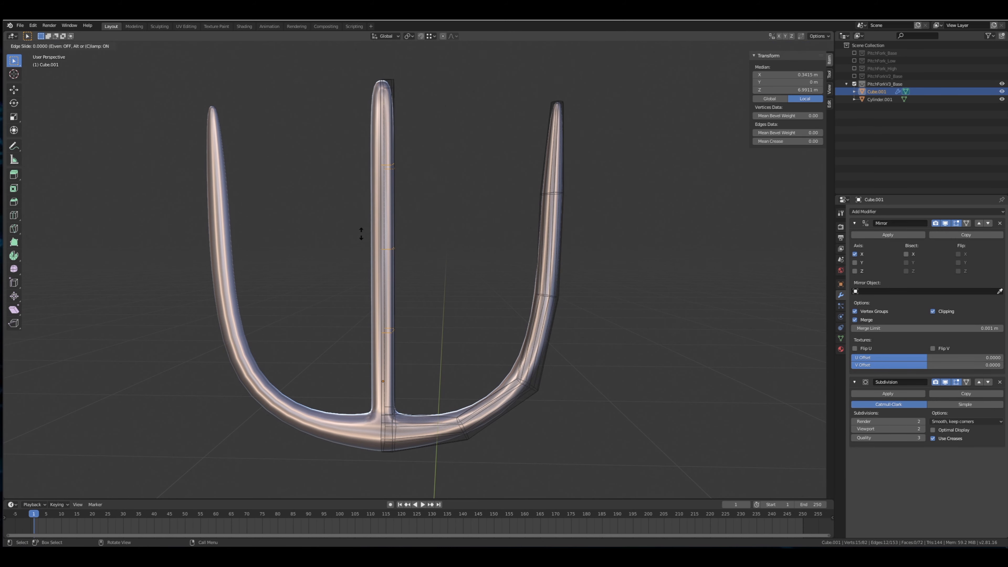
pyautogui.click(361, 234)
pyautogui.moveTo(361, 234); pyautogui.dragTo(357, 213, button='middle')
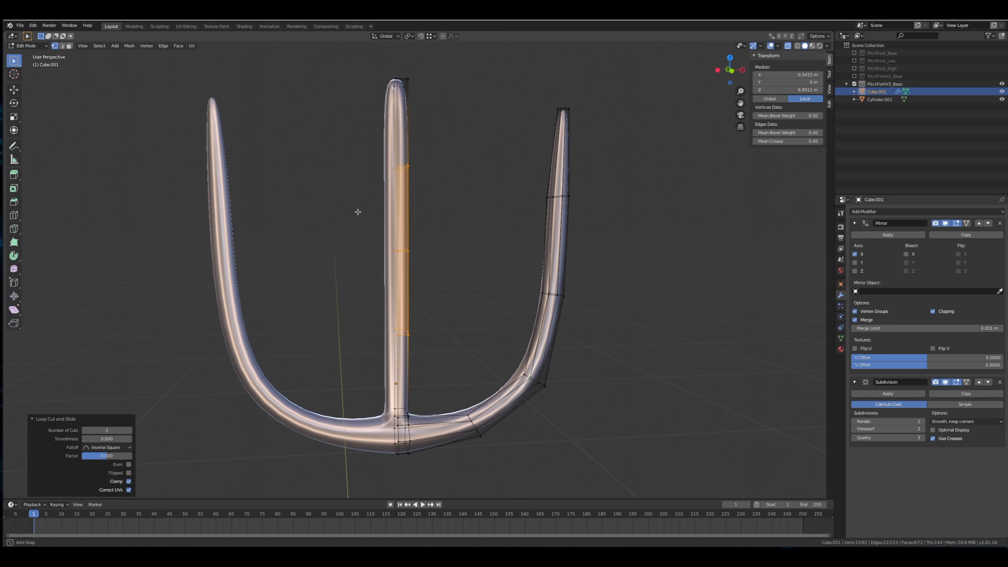
# Flatten the uppermost new edge loop of the middle prong by scaling it to 0 along Z in front view.
pyautogui.press('KP_1')
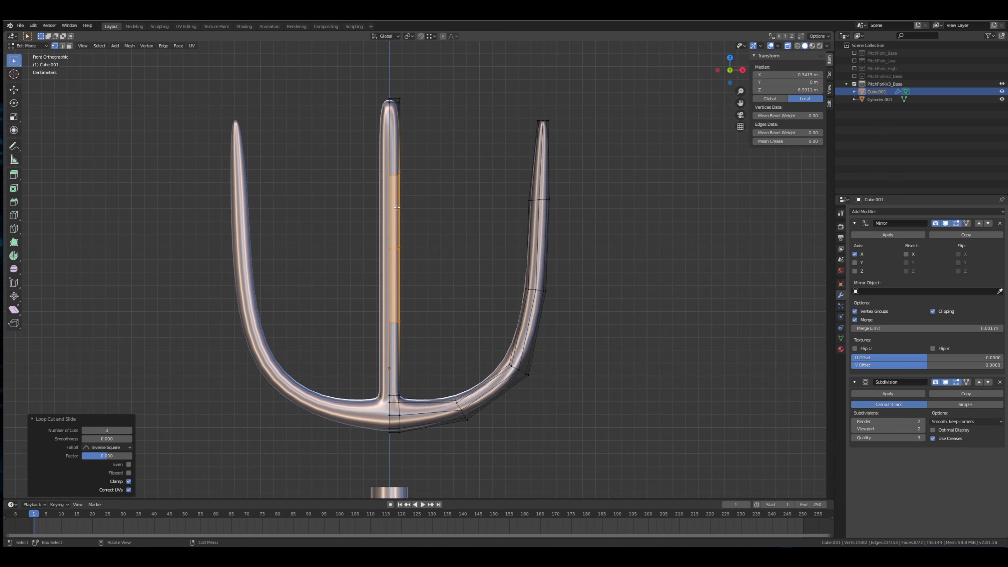
pyautogui.moveTo(392, 186); pyautogui.dragTo(451, 151)
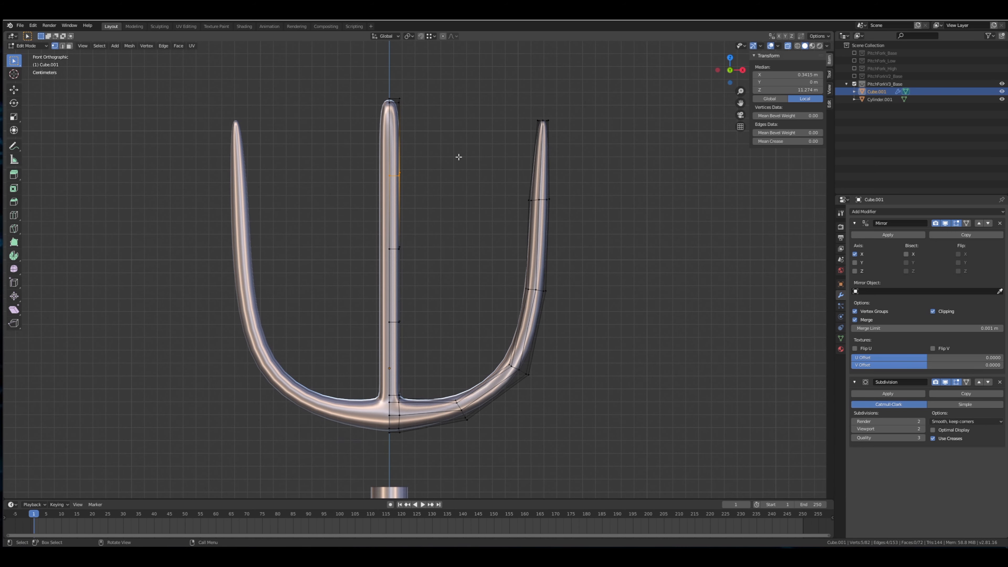
pyautogui.press('s')
pyautogui.press('z')
pyautogui.press('0')
pyautogui.press('Return')
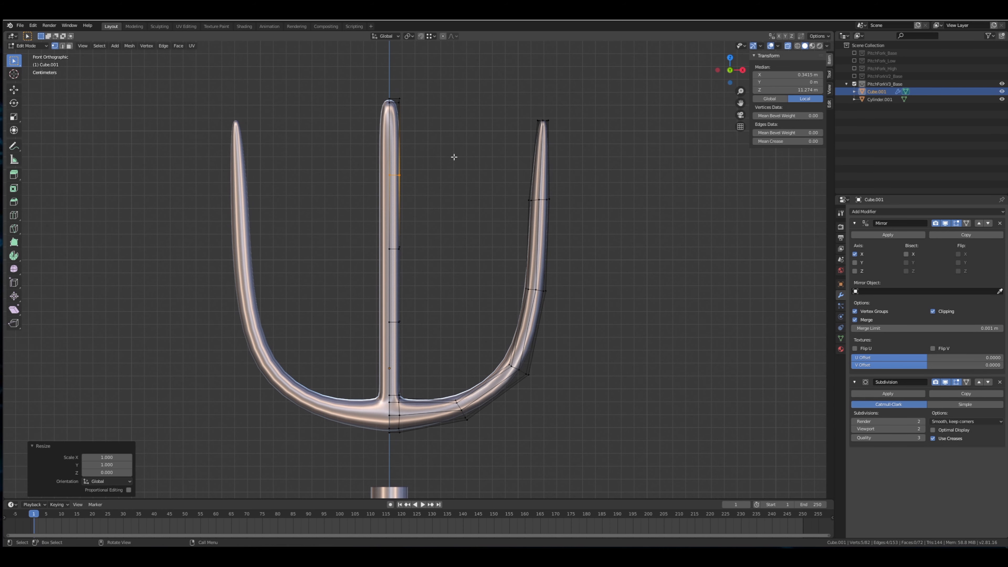
# Flatten the central new edge loop of the middle prong by scaling it to 0 along Z.
pyautogui.moveTo(360, 276); pyautogui.dragTo(442, 206)
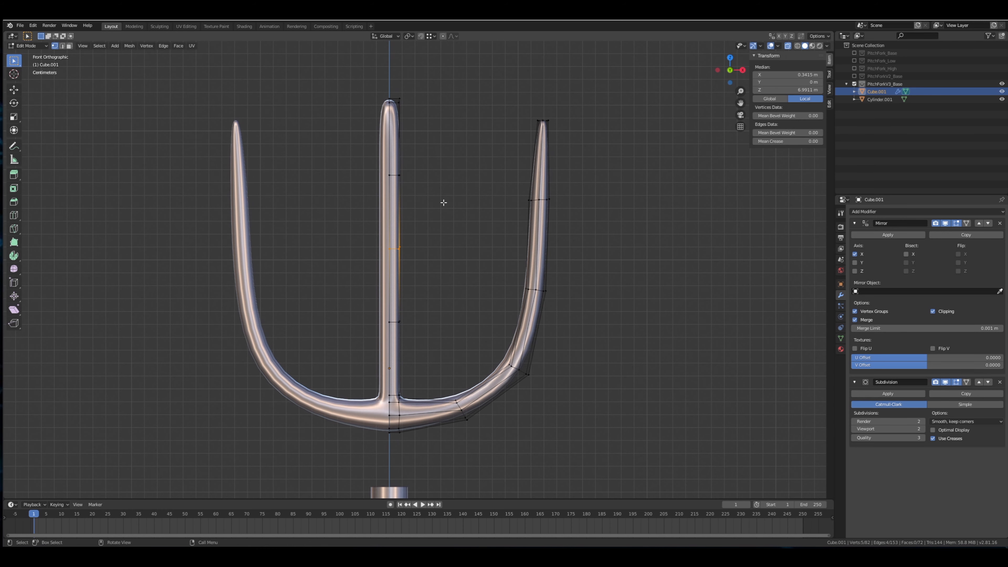
pyautogui.press('s')
pyautogui.press('z')
pyautogui.press('0')
pyautogui.press('Return')
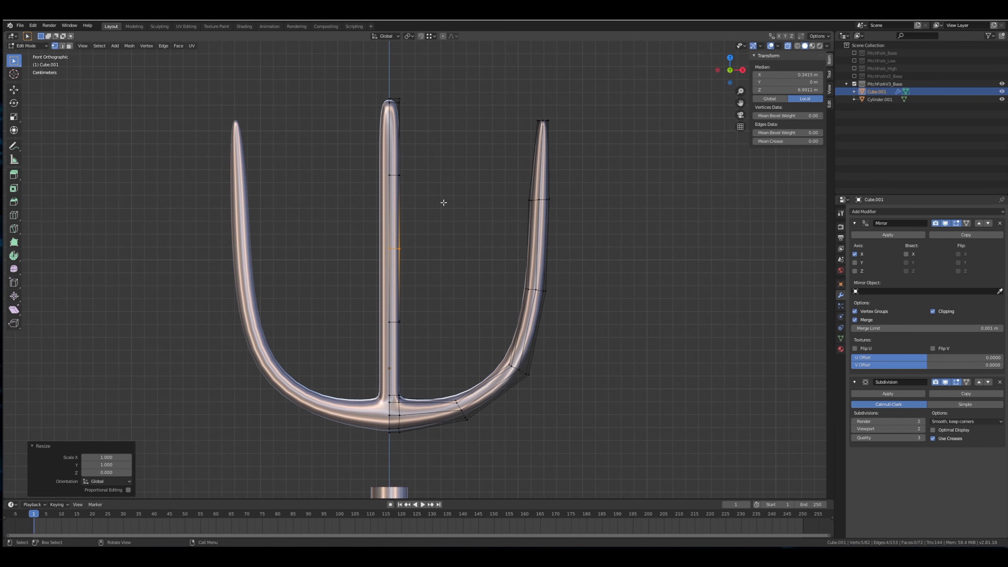
# Flatten the lowest new edge loop of the middle prong by scaling it to 0 along Z.
pyautogui.moveTo(361, 342); pyautogui.dragTo(443, 290)
pyautogui.press('s')
pyautogui.press('z')
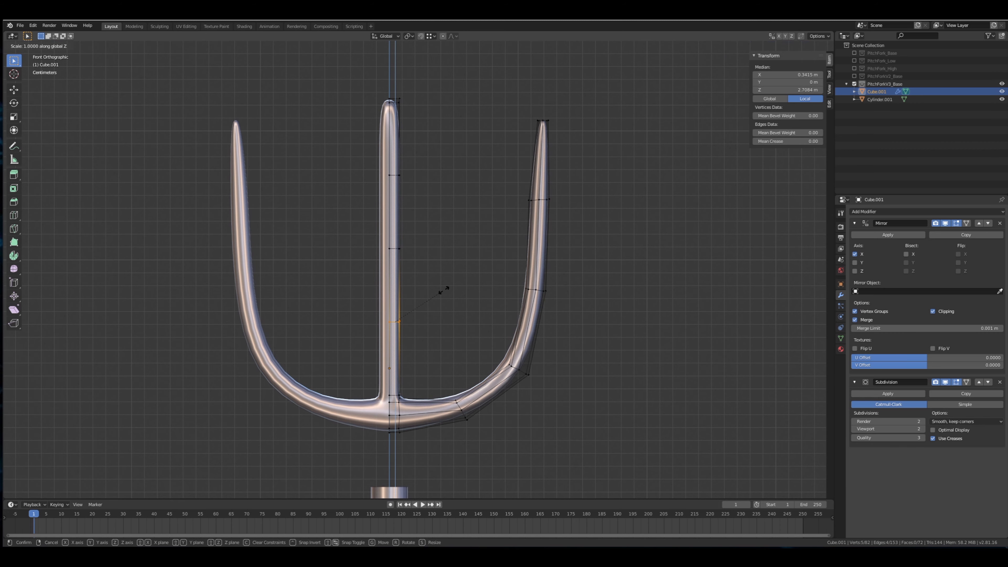
pyautogui.press('0')
pyautogui.press('Return')
pyautogui.scroll(3, 394, 189)
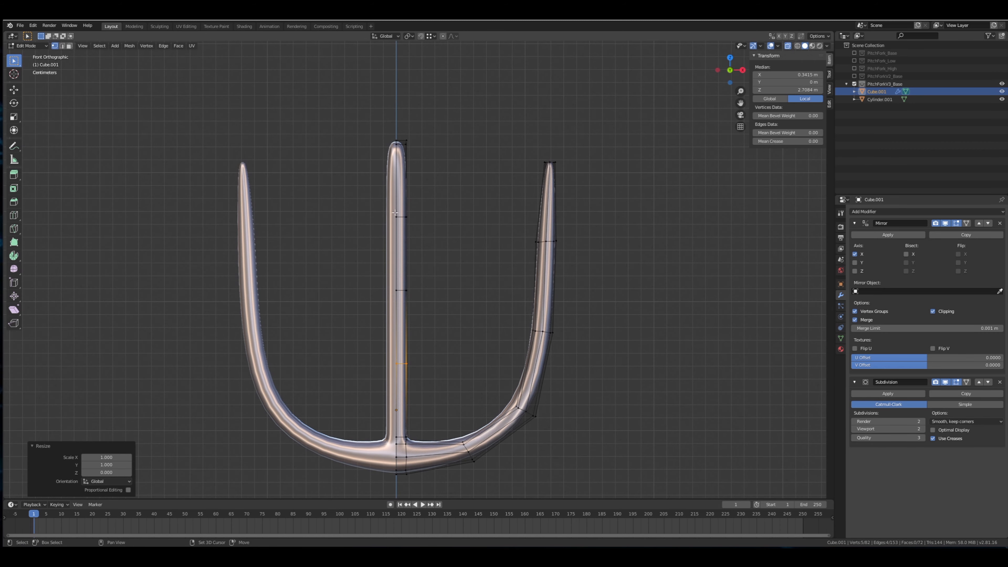
pyautogui.moveTo(340, 222); pyautogui.dragTo(448, 160)
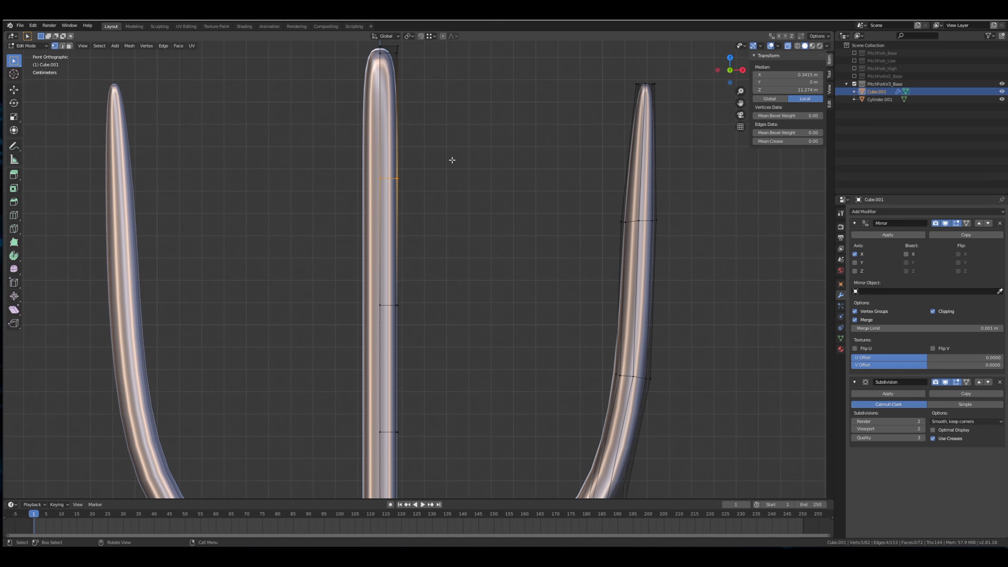
pyautogui.scroll(-1, 389, 98)
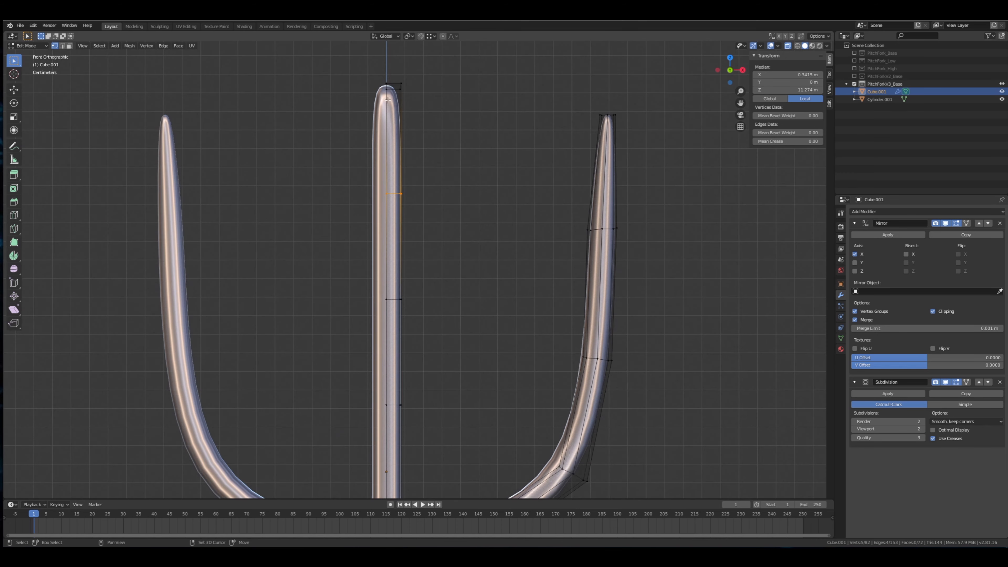
pyautogui.keyDown('shift'); pyautogui.moveTo(389, 98); pyautogui.dragTo(388, 111, button='middle'); pyautogui.keyUp('shift')
pyautogui.moveTo(365, 133); pyautogui.dragTo(437, 75)
pyautogui.keyDown('shift'); pyautogui.moveTo(428, 82); pyautogui.dragTo(335, 302, button='middle'); pyautogui.keyUp('shift')
pyautogui.scroll(2, 425, 136)
pyautogui.moveTo(337, 350); pyautogui.dragTo(367, 351, button='middle')
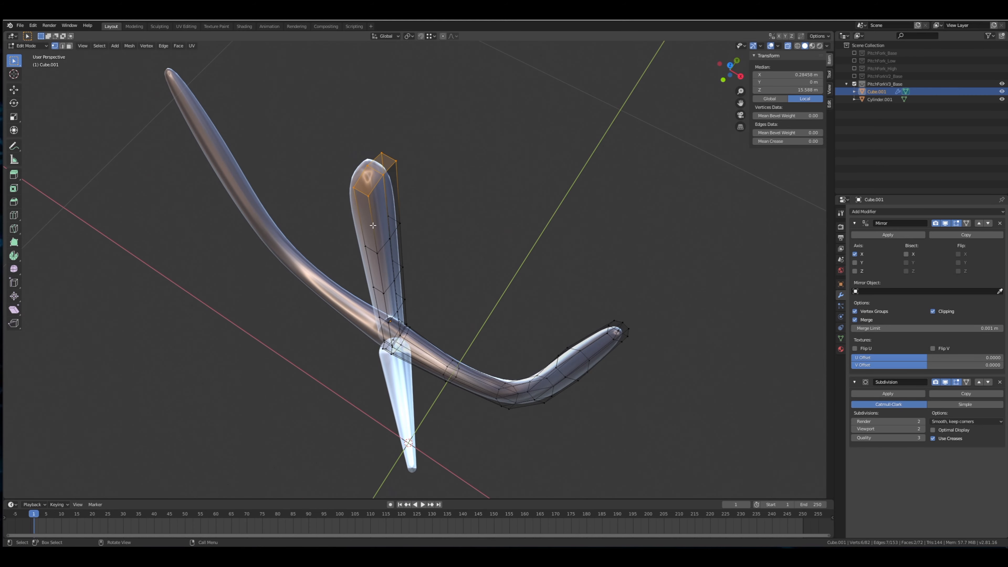
pyautogui.click(367, 201)
pyautogui.moveTo(368, 200)
pyautogui.mouseDown(button='middle')
pyautogui.moveTo(352, 262)
pyautogui.moveTo(373, 245)
pyautogui.moveTo(356, 271)
pyautogui.moveTo(367, 195)
pyautogui.mouseUp(button='middle')
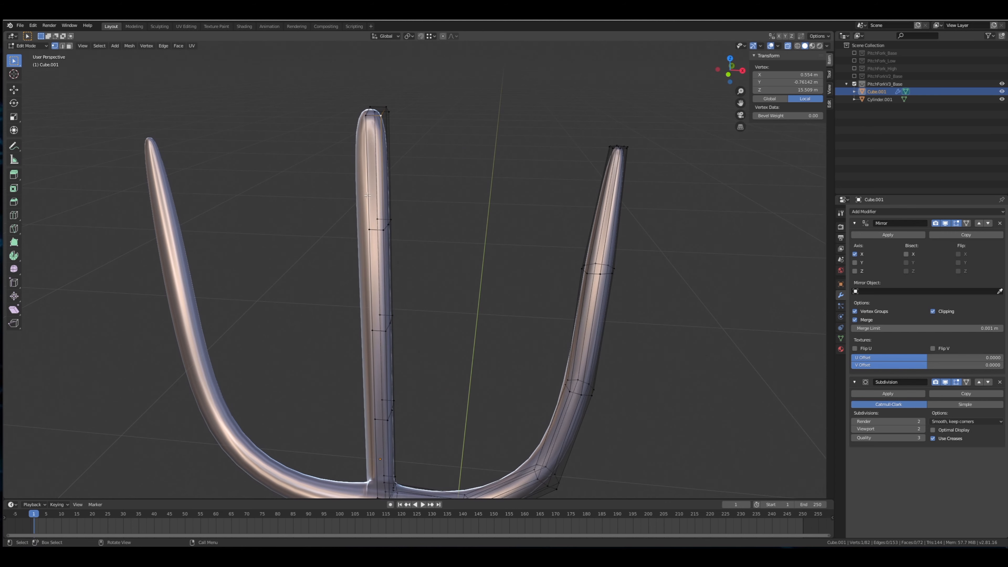
pyautogui.keyDown('shift'); pyautogui.click(368, 116); pyautogui.keyUp('shift')
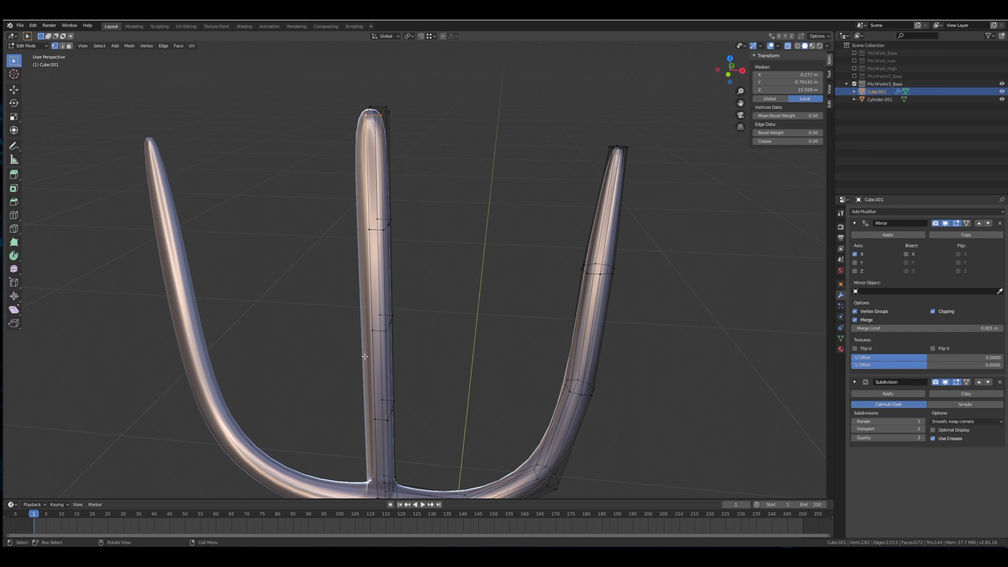
# Select the outer vertex column on the middle prong's front side, from the tip corner down to the lowest new edge loop.
pyautogui.click(381, 115)
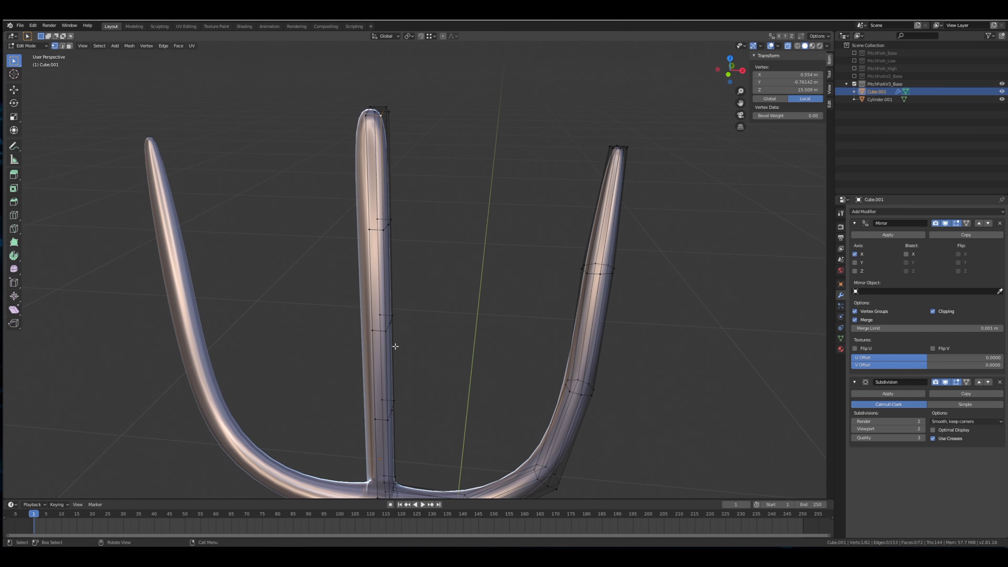
pyautogui.keyDown('shift'); pyautogui.moveTo(395, 346); pyautogui.dragTo(381, 256, button='middle'); pyautogui.keyUp('shift')
pyautogui.keyDown('shift'); pyautogui.moveTo(371, 381); pyautogui.dragTo(378, 304, button='middle'); pyautogui.keyUp('shift')
pyautogui.scroll(3, 365, 324)
pyautogui.scroll(2, 364, 325)
pyautogui.moveTo(327, 189)
pyautogui.mouseDown(button='middle')
pyautogui.moveTo(321, 199)
pyautogui.moveTo(317, 177)
pyautogui.mouseUp(button='middle')
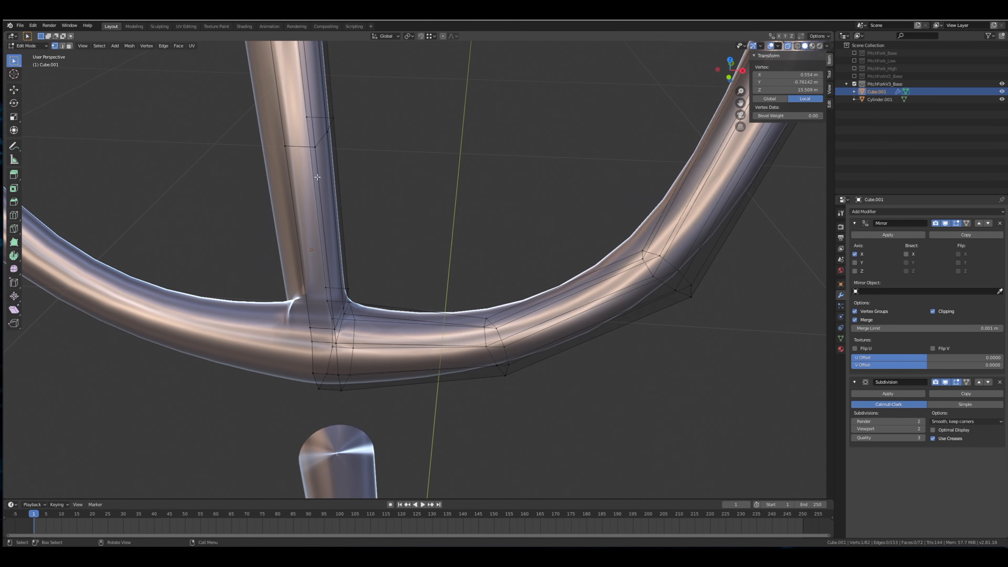
pyautogui.keyDown('ctrl'); pyautogui.click(317, 147); pyautogui.keyUp('ctrl')
pyautogui.scroll(-4, 331, 164)
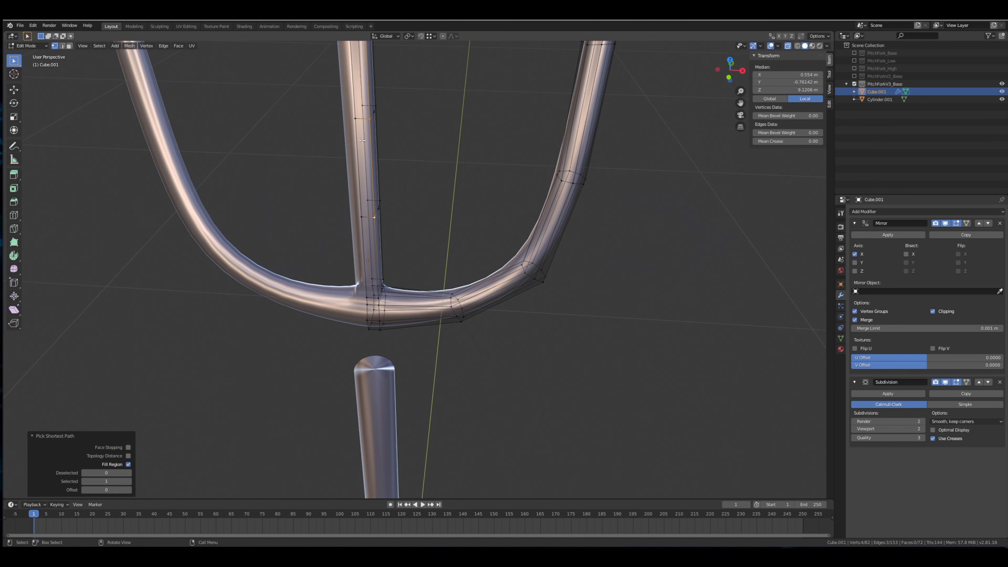
pyautogui.scroll(-4, 362, 139)
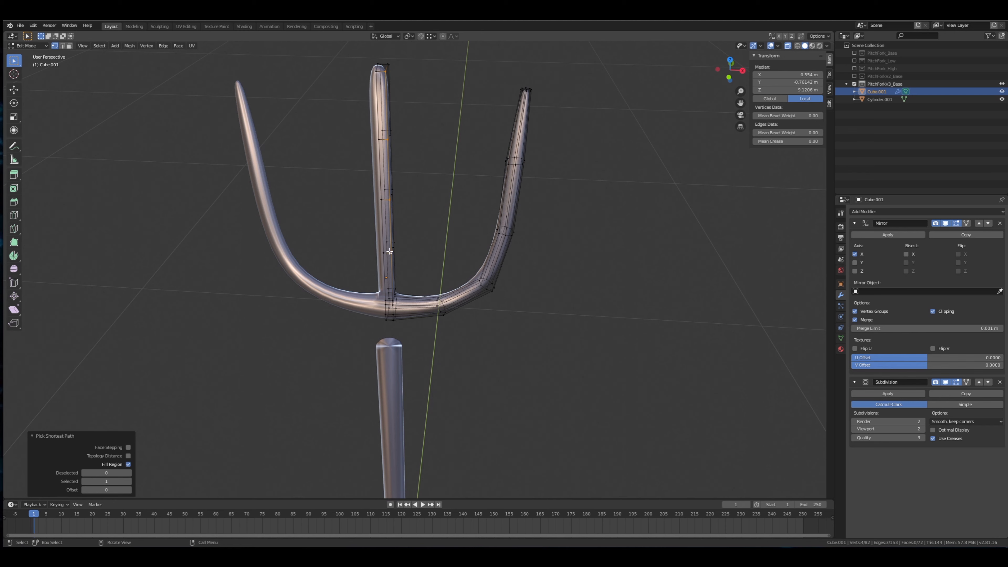
# Extend the selection with the front vertex column on the mirror line, from the lowest new edge loop up to the tip.
pyautogui.scroll(4, 390, 253)
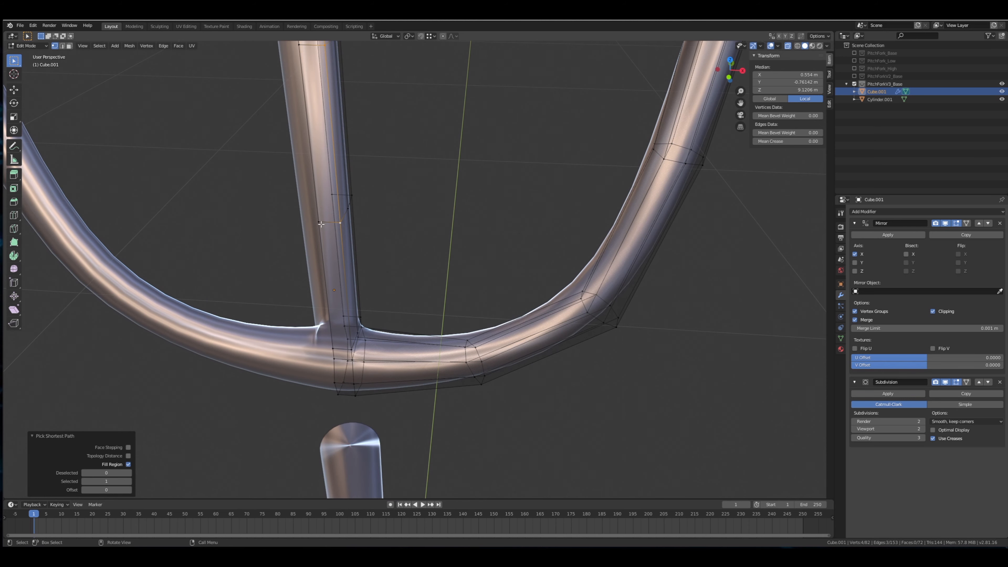
pyautogui.press('ctrl')
pyautogui.keyDown('shift'); pyautogui.click(319, 221); pyautogui.keyUp('shift')
pyautogui.scroll(-5, 357, 230)
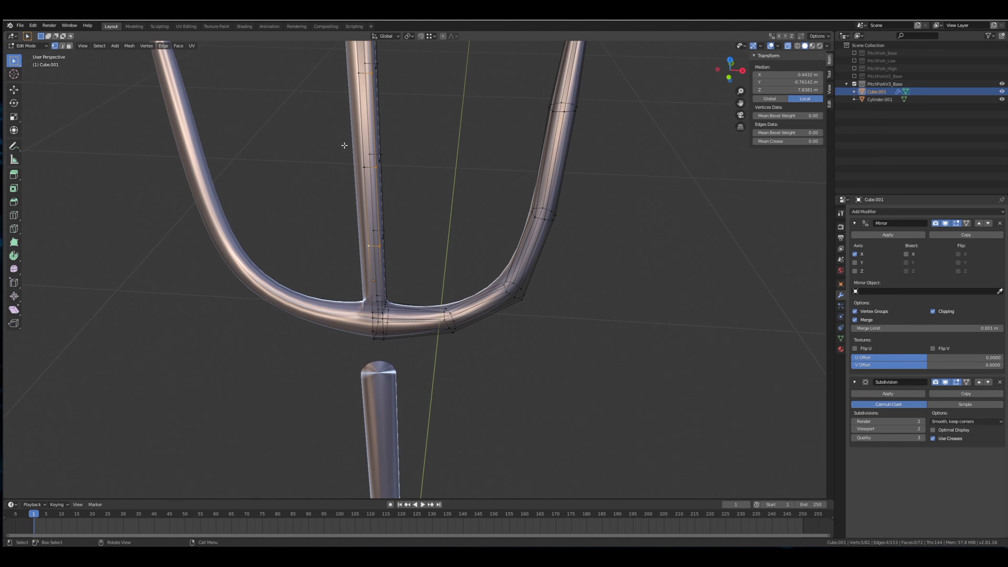
pyautogui.press('ctrl')
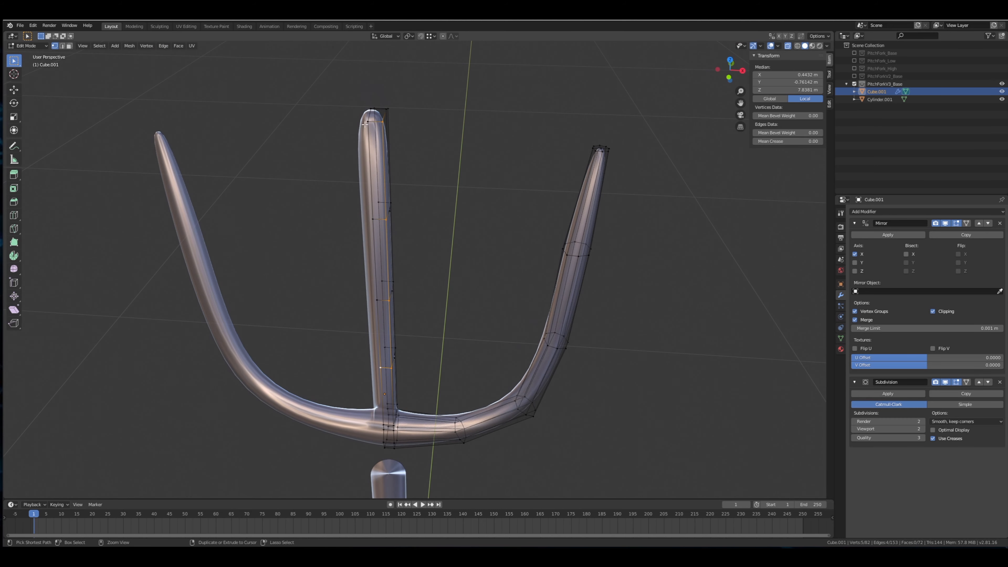
pyautogui.keyDown('ctrl'); pyautogui.click(369, 120); pyautogui.keyUp('ctrl')
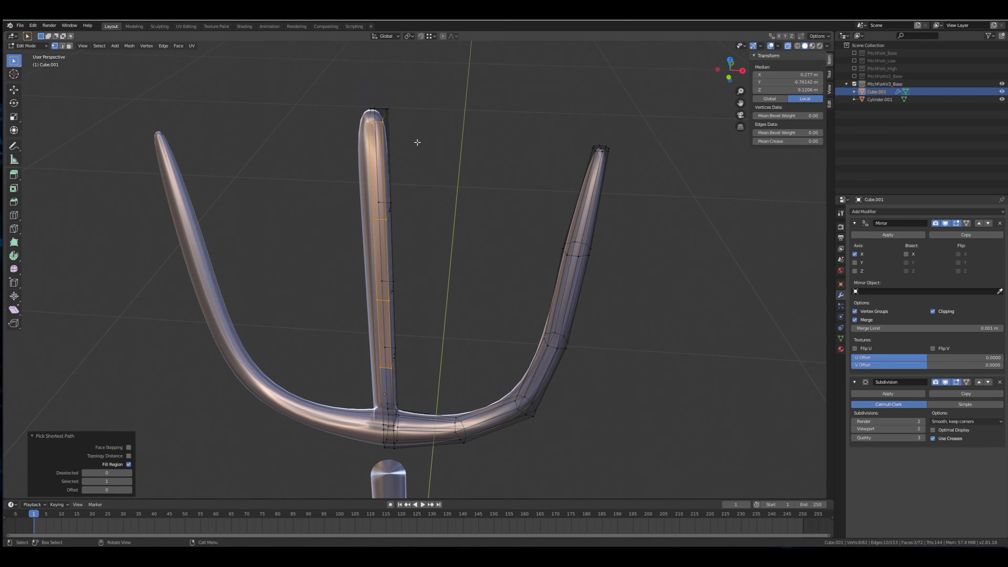
# Add the two matching vertex columns on the middle prong's back side, between the tip and the lowest new edge loop, to the selection.
pyautogui.moveTo(414, 142); pyautogui.dragTo(414, 164, button='middle')
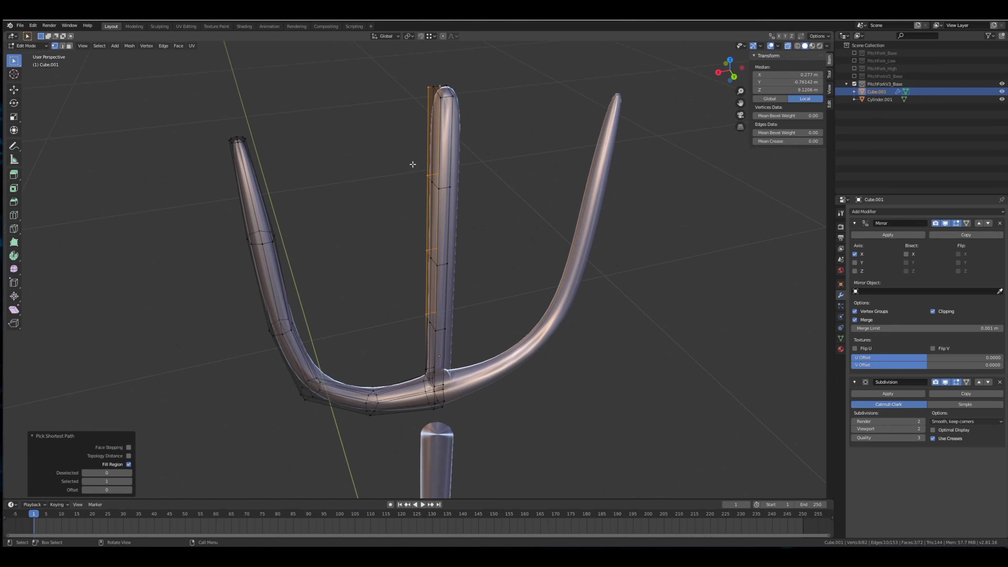
pyautogui.keyDown('shift'); pyautogui.click(452, 96); pyautogui.keyUp('shift')
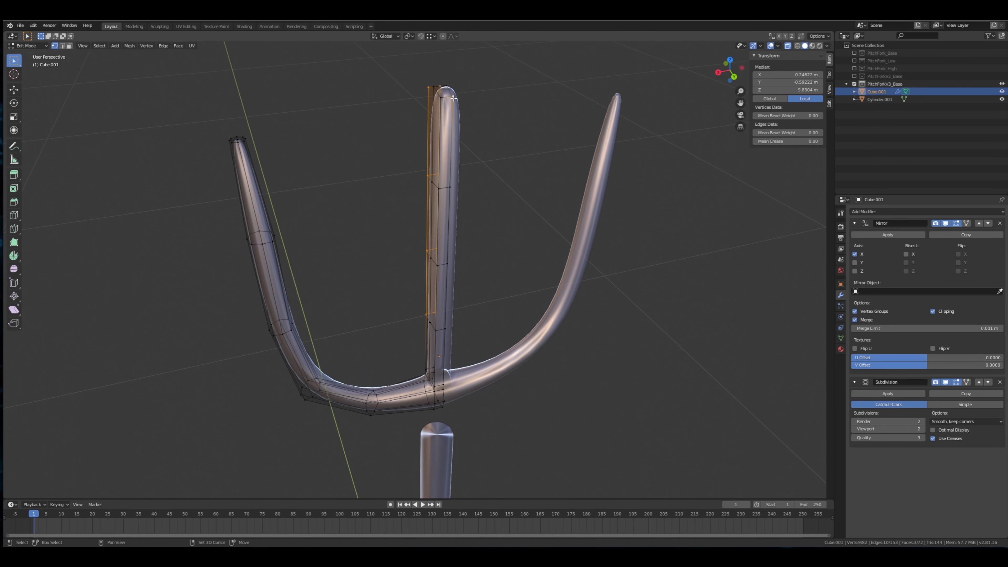
pyautogui.keyDown('ctrl'); pyautogui.click(445, 329); pyautogui.keyUp('ctrl')
pyautogui.keyDown('shift'); pyautogui.click(437, 329); pyautogui.keyUp('shift')
pyautogui.moveTo(437, 329); pyautogui.dragTo(424, 341, button='middle')
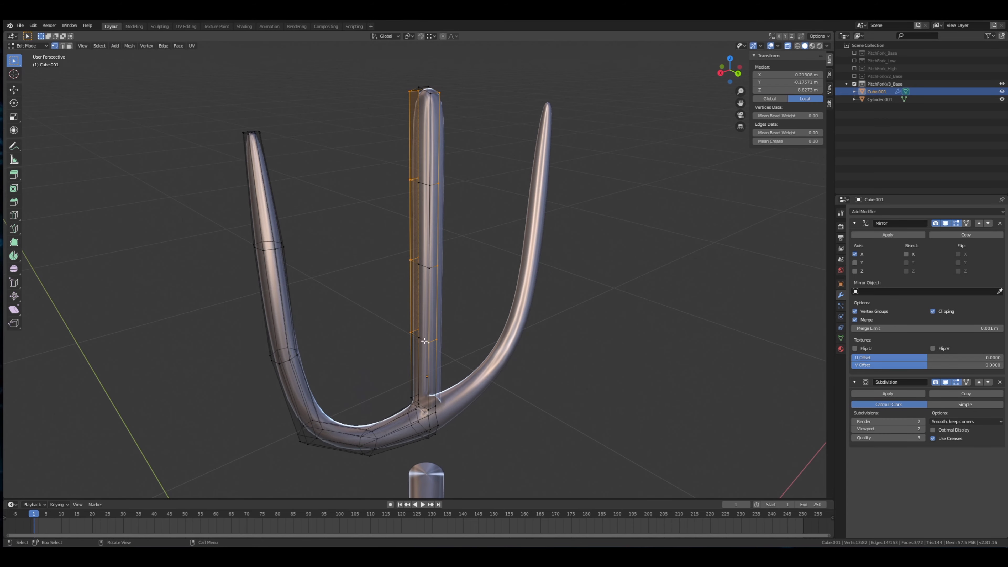
pyautogui.keyDown('ctrl'); pyautogui.click(431, 92); pyautogui.keyUp('ctrl')
pyautogui.moveTo(431, 92); pyautogui.dragTo(393, 146, button='middle')
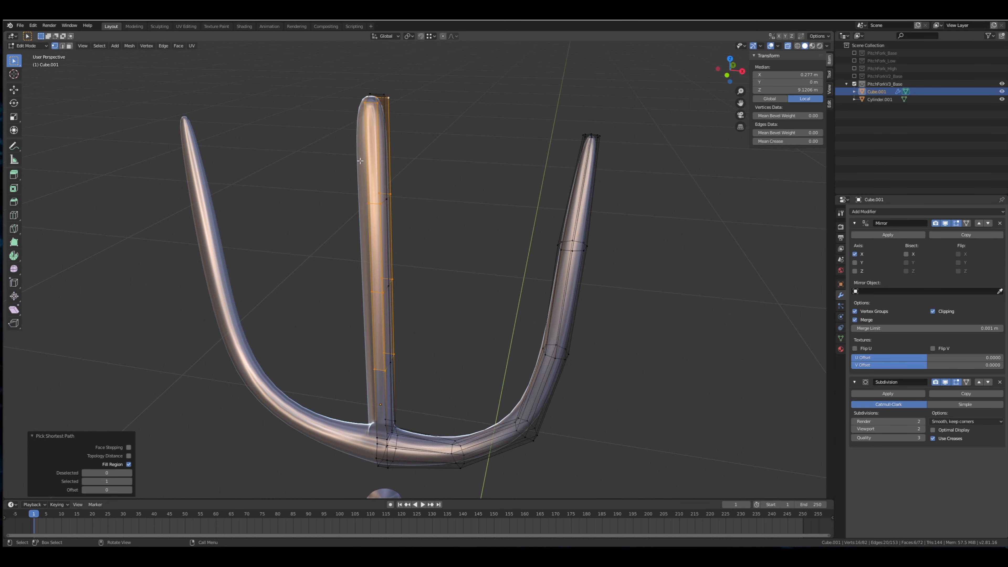
# Scale the selected middle prong vertex columns along Y by 0.669, then widen them by 1.040 along Y.
pyautogui.moveTo(407, 213)
pyautogui.mouseDown(button='middle')
pyautogui.moveTo(443, 214)
pyautogui.moveTo(393, 226)
pyautogui.moveTo(388, 213)
pyautogui.mouseUp(button='middle')
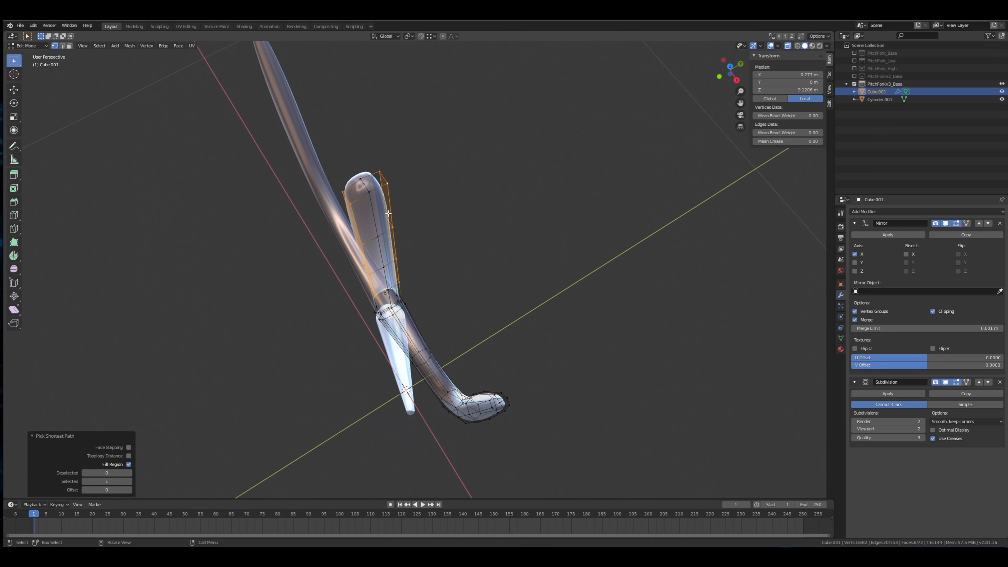
pyautogui.press('s')
pyautogui.press('y')
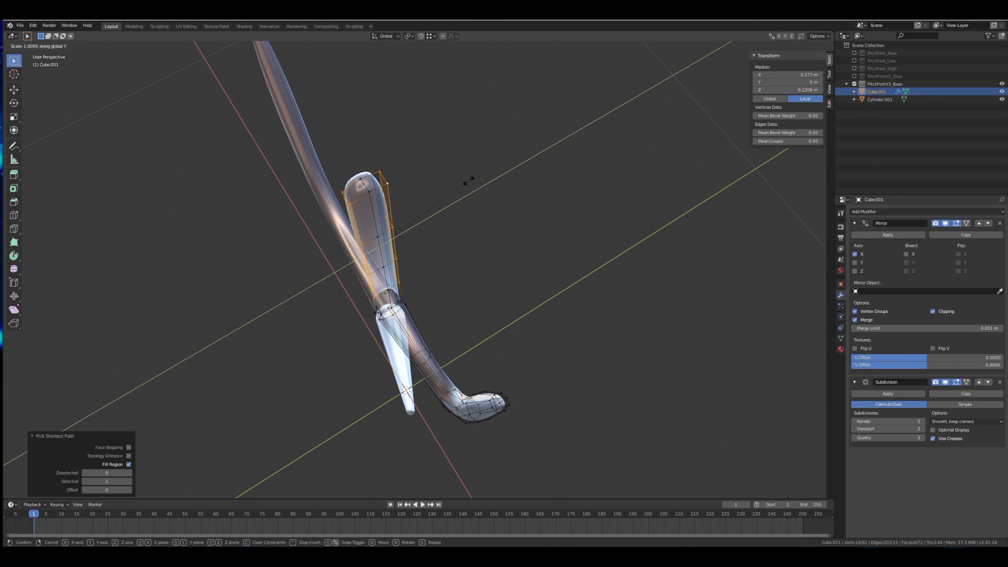
pyautogui.click(425, 190)
pyautogui.moveTo(420, 185); pyautogui.dragTo(385, 228, button='middle')
pyautogui.press('s')
pyautogui.press('y')
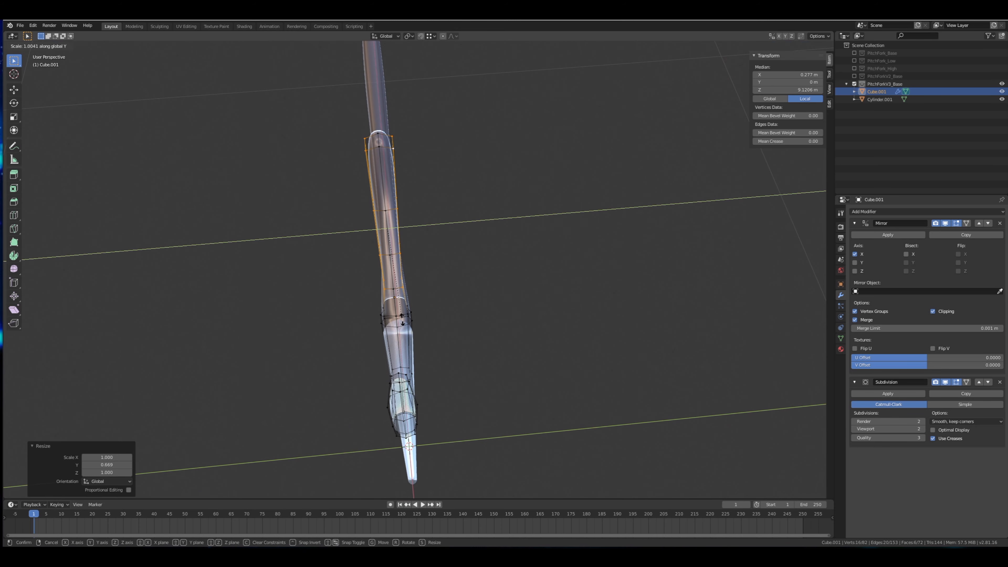
pyautogui.click(409, 323)
# Select only the middle prong's outer front and back vertex columns, from the tip corners down to the lowest new edge loop.
pyautogui.moveTo(415, 371); pyautogui.dragTo(533, 278, button='middle')
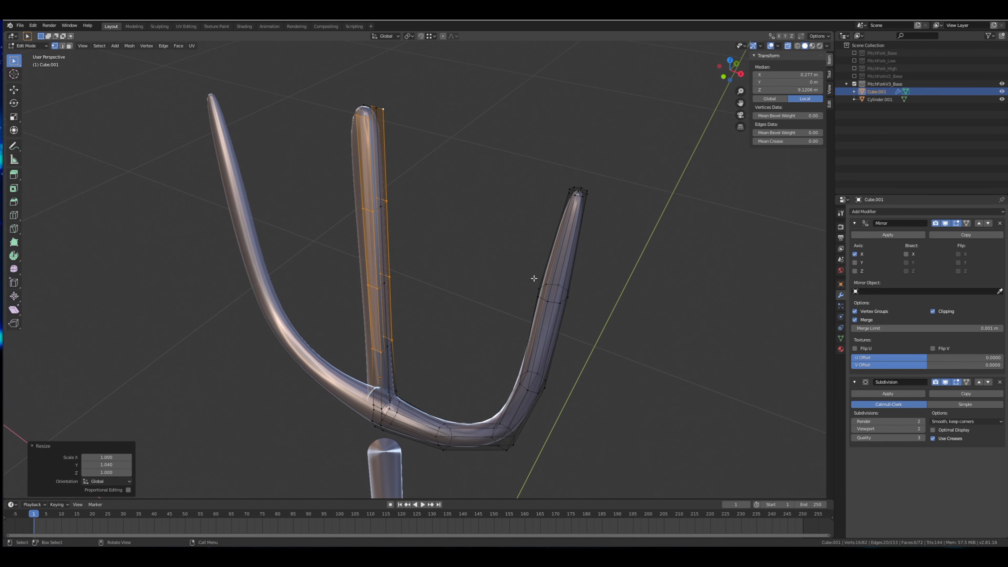
pyautogui.moveTo(415, 228); pyautogui.dragTo(311, 157, button='middle')
pyautogui.click(389, 174)
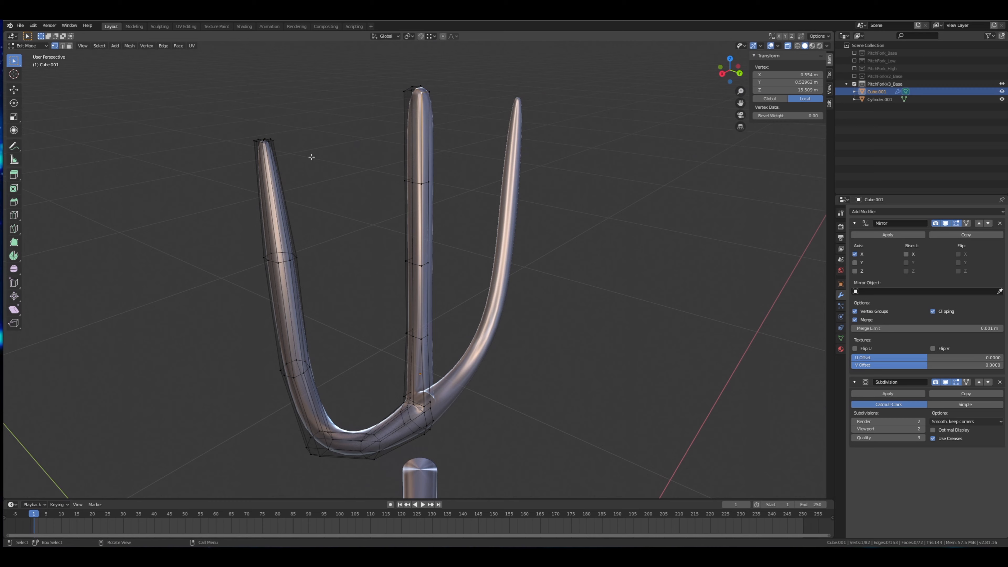
pyautogui.keyDown('ctrl'); pyautogui.click(422, 340); pyautogui.keyUp('ctrl')
pyautogui.moveTo(423, 346); pyautogui.dragTo(468, 320, button='middle')
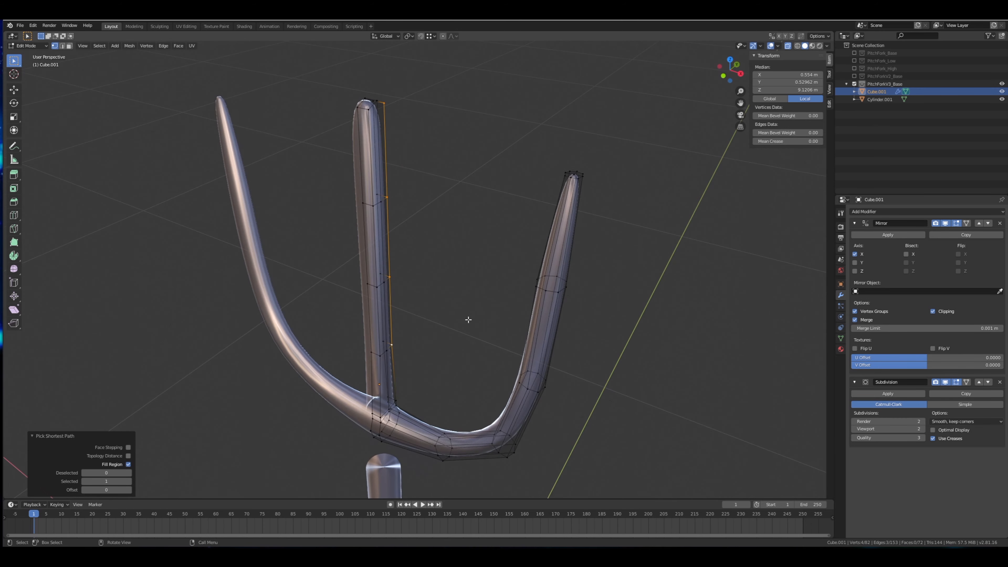
pyautogui.keyDown('shift'); pyautogui.click(369, 111); pyautogui.keyUp('shift')
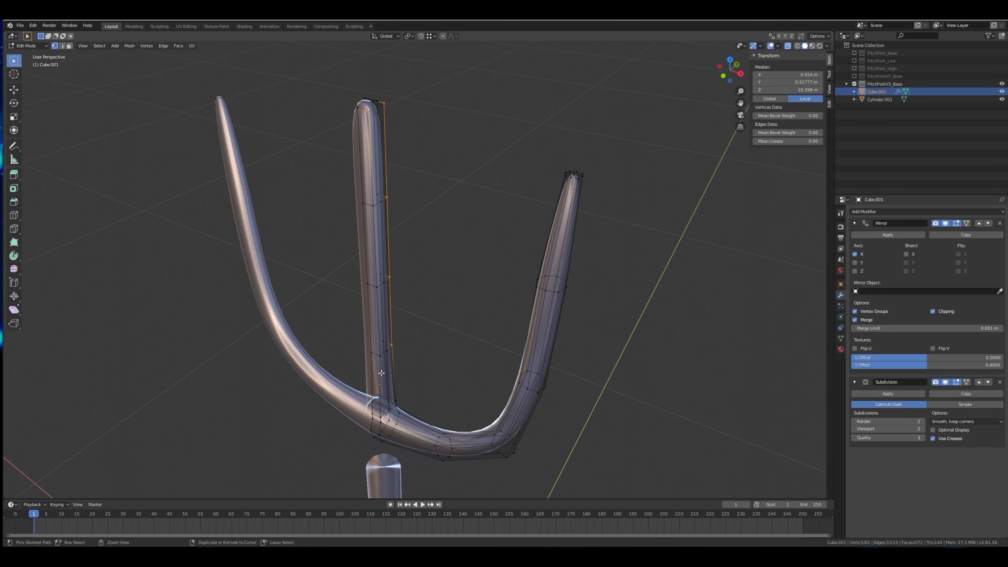
pyautogui.keyDown('ctrl'); pyautogui.click(380, 356); pyautogui.keyUp('ctrl')
# Scale the outer front and back vertex columns of the middle prong by 0.603 along Y.
pyautogui.moveTo(380, 356); pyautogui.dragTo(384, 311, button='middle')
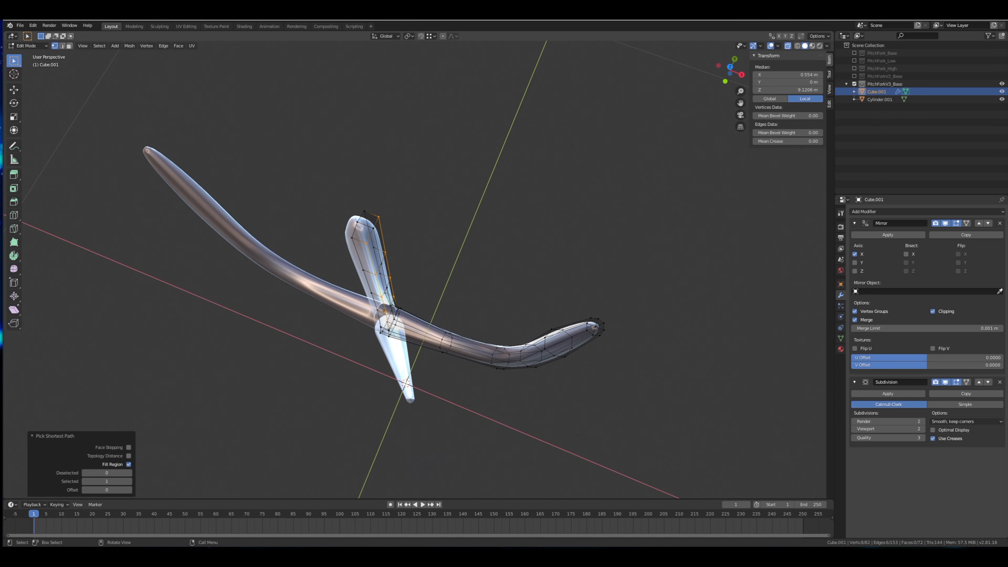
pyautogui.moveTo(483, 279); pyautogui.dragTo(486, 278, button='middle')
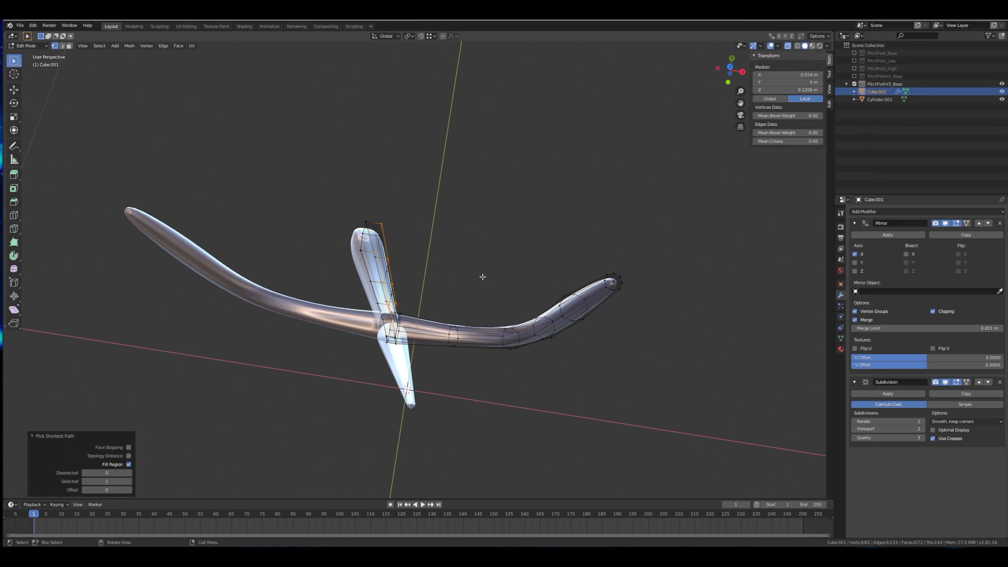
pyautogui.press('s')
pyautogui.press('y')
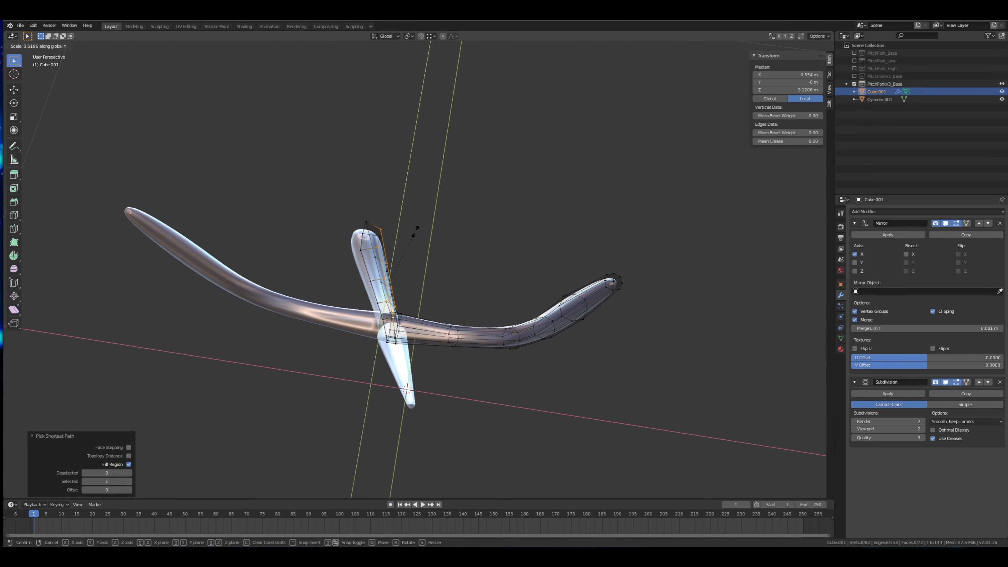
pyautogui.click(415, 230)
# Move the selected outer vertex columns about 0.0031 m along X toward the mirror line.
pyautogui.moveTo(413, 234)
pyautogui.mouseDown(button='middle')
pyautogui.moveTo(412, 247)
pyautogui.moveTo(416, 239)
pyautogui.mouseUp(button='middle')
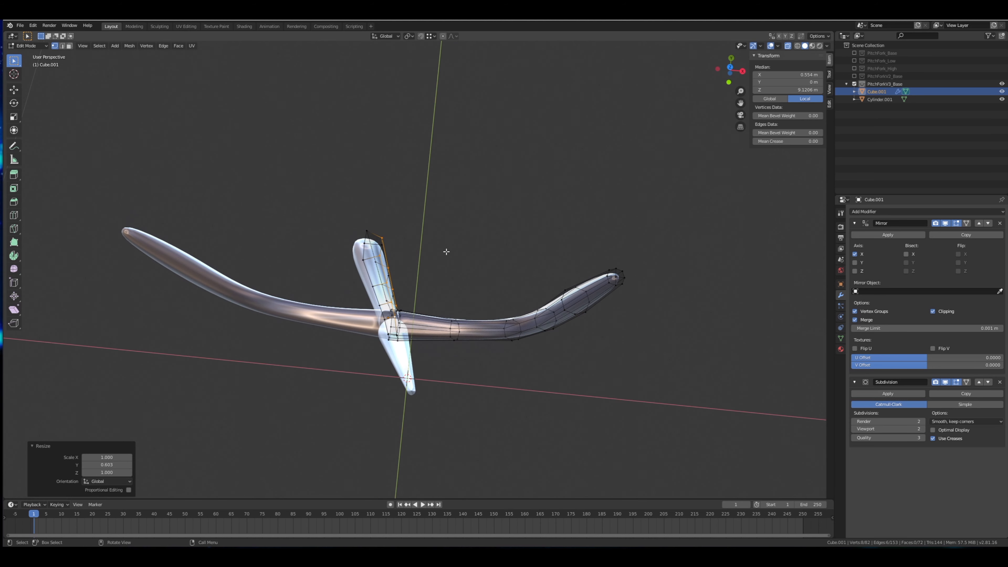
pyautogui.press('g')
pyautogui.press('x')
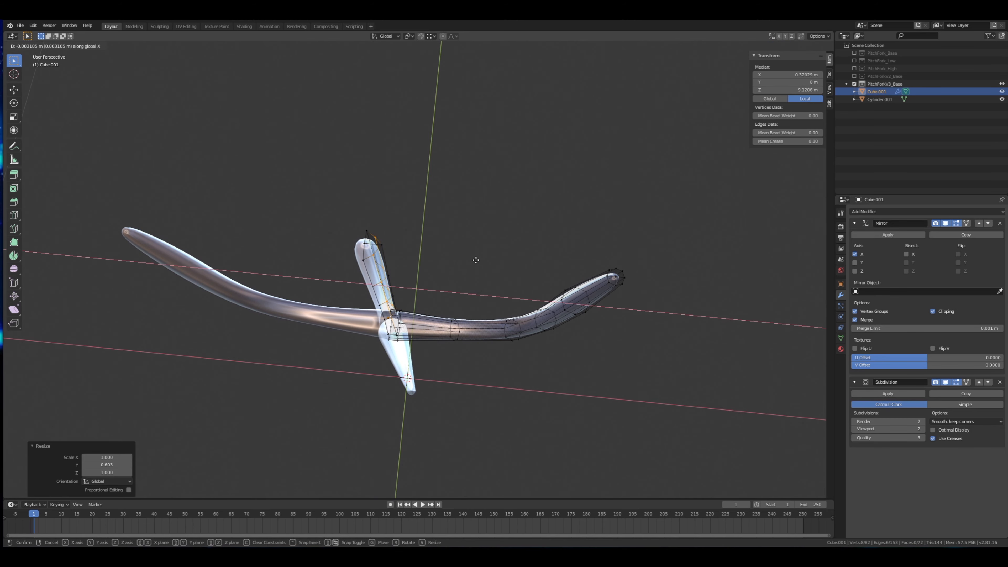
pyautogui.click(473, 262)
# Select all the tip vertices of the middle prong in the front view and scale them uniformly by 0.660.
pyautogui.moveTo(473, 264); pyautogui.dragTo(418, 199, button='middle')
pyautogui.scroll(3, 479, 239)
pyautogui.scroll(-5, 410, 236)
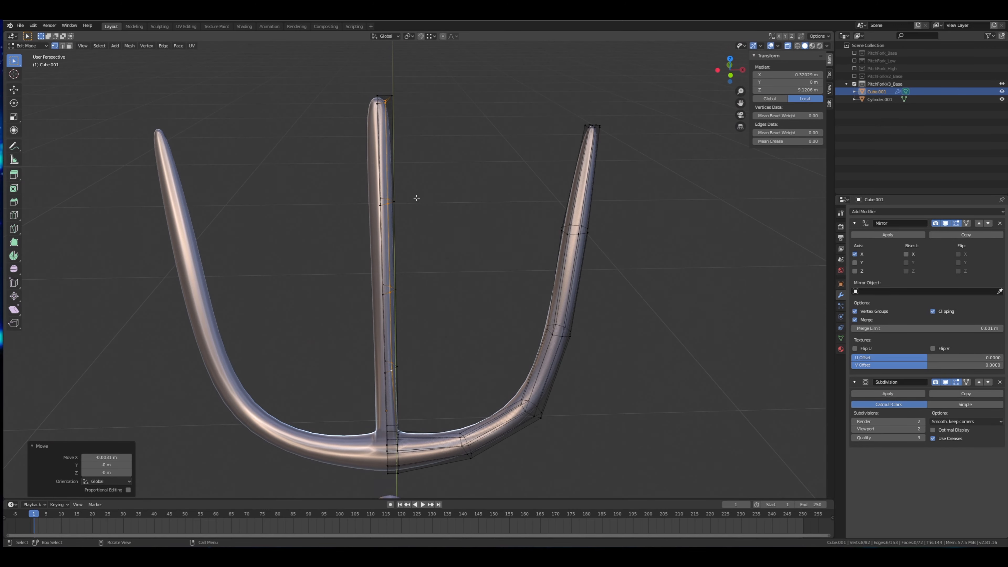
pyautogui.press('KP_1')
pyautogui.scroll(2, 421, 191)
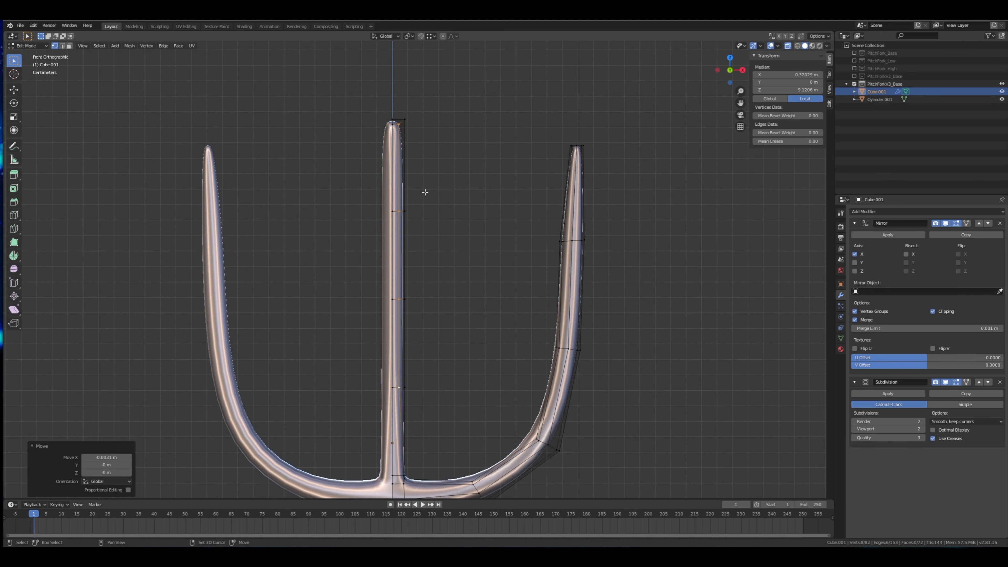
pyautogui.moveTo(341, 151); pyautogui.dragTo(407, 117)
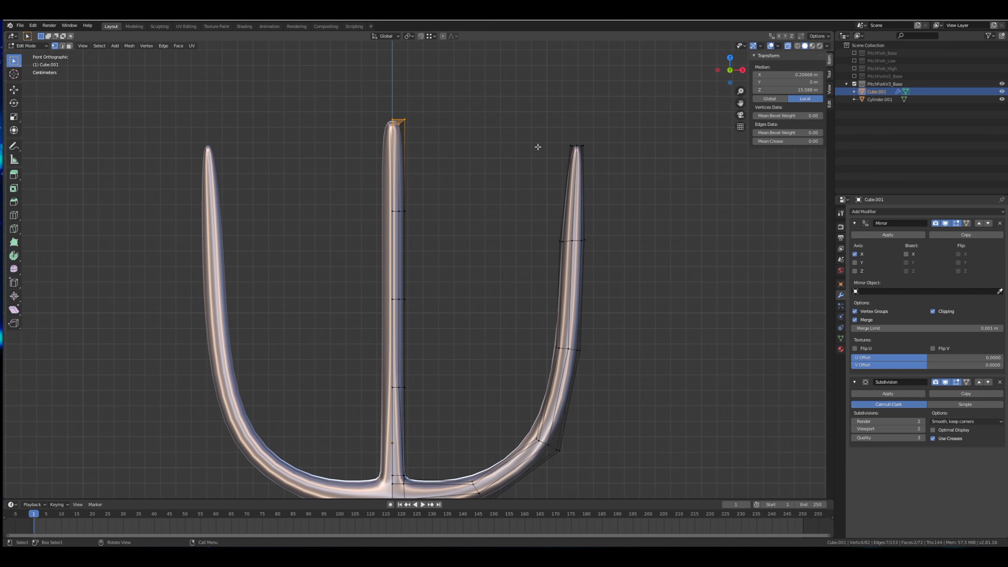
pyautogui.press('s')
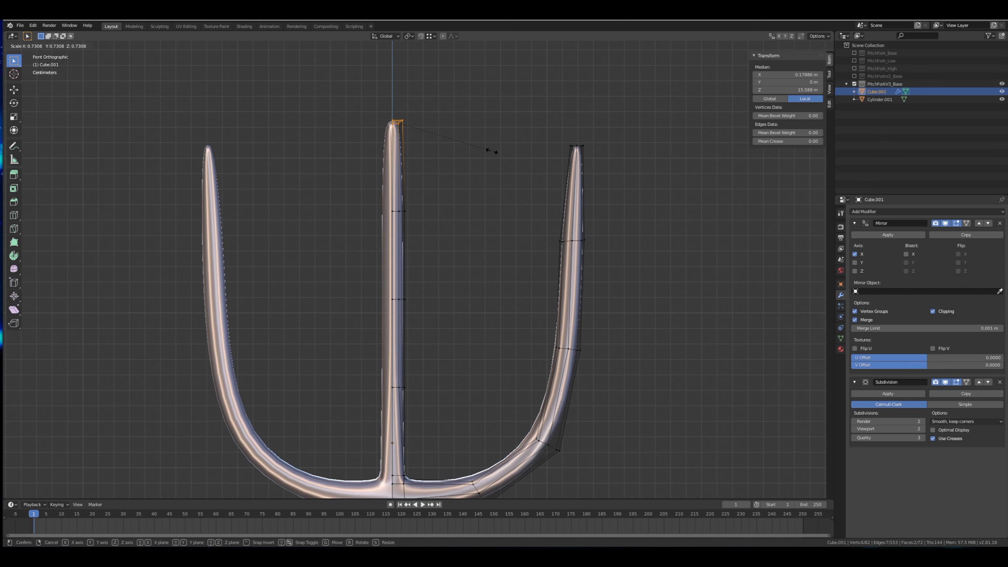
pyautogui.click(472, 139)
# Raise the centre vertex of the middle prong's tip slightly along Z in the front view.
pyautogui.keyDown('shift'); pyautogui.scroll(3, 403, 153); pyautogui.keyUp('shift')
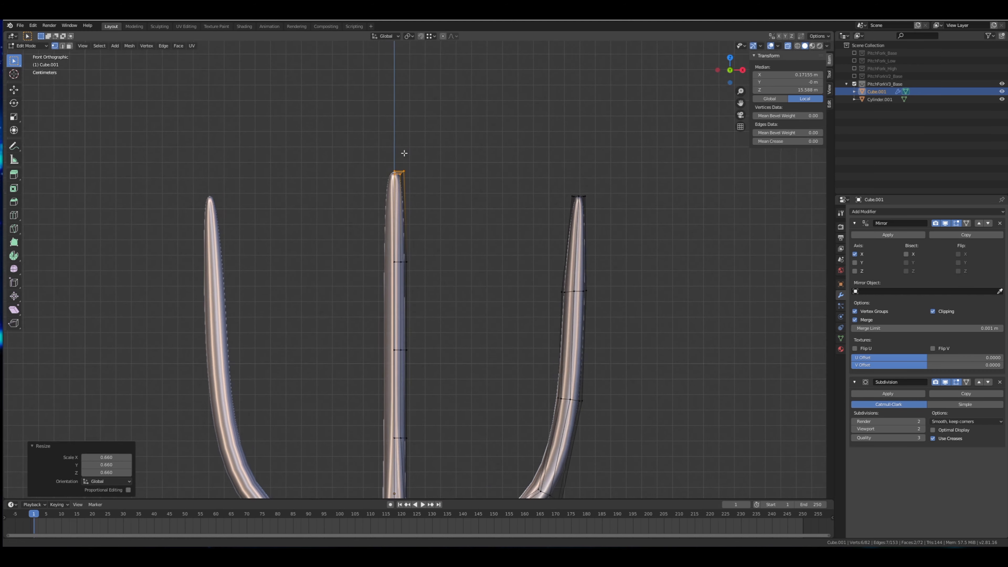
pyautogui.moveTo(404, 153)
pyautogui.mouseDown(button='middle')
pyautogui.moveTo(383, 225)
pyautogui.moveTo(396, 171)
pyautogui.mouseUp(button='middle')
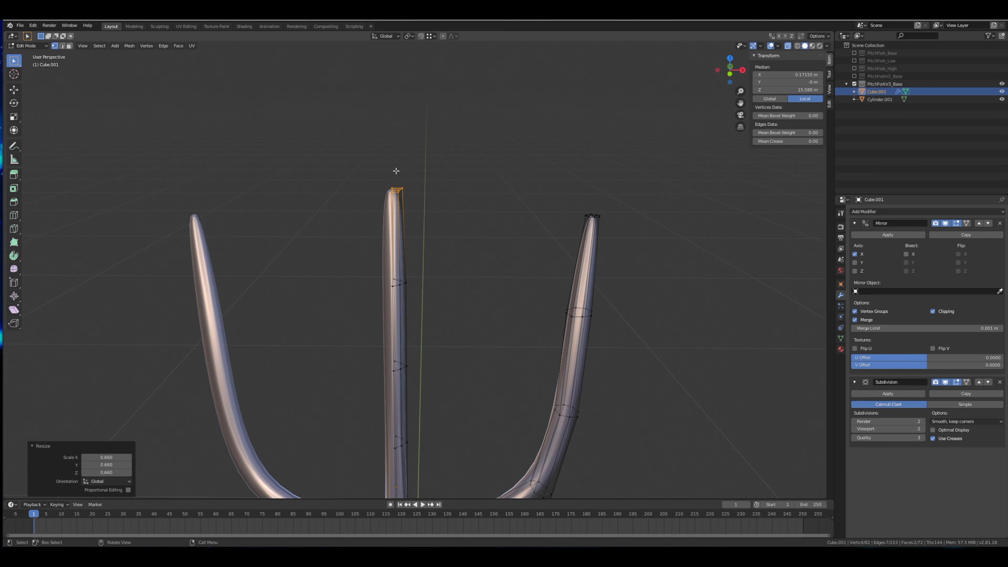
pyautogui.press('KP_1')
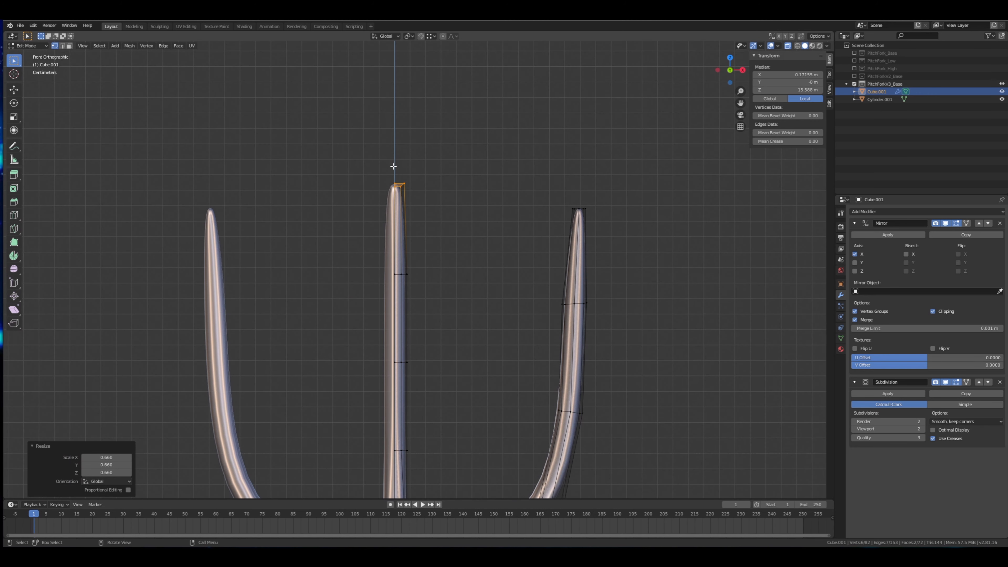
pyautogui.click(395, 182)
pyautogui.press('g')
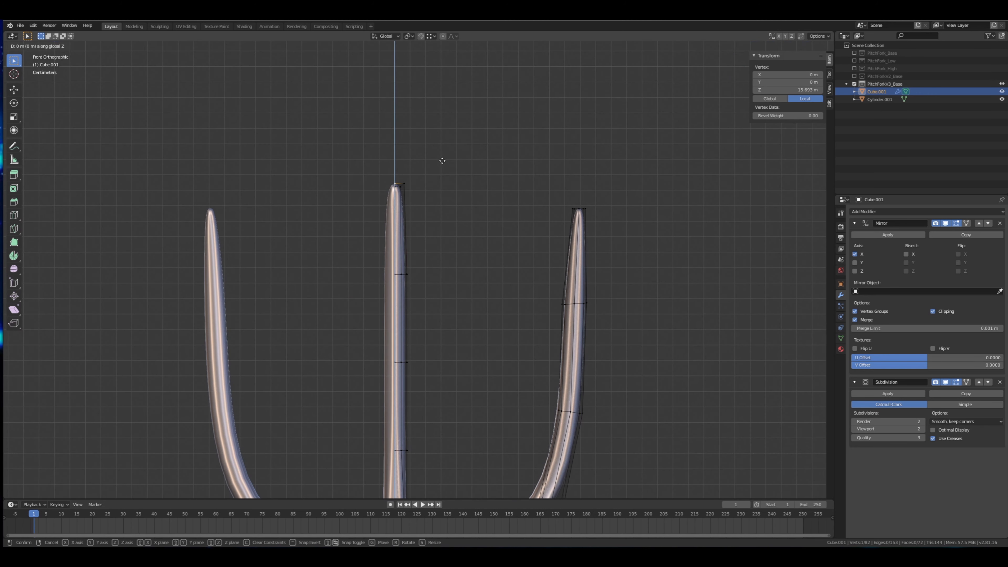
pyautogui.press('z')
pyautogui.click(429, 165)
# Raise the middle prong's tip vertices on the mirror line along Z into a point, and reselect the whole tip.
pyautogui.moveTo(381, 203); pyautogui.dragTo(400, 172)
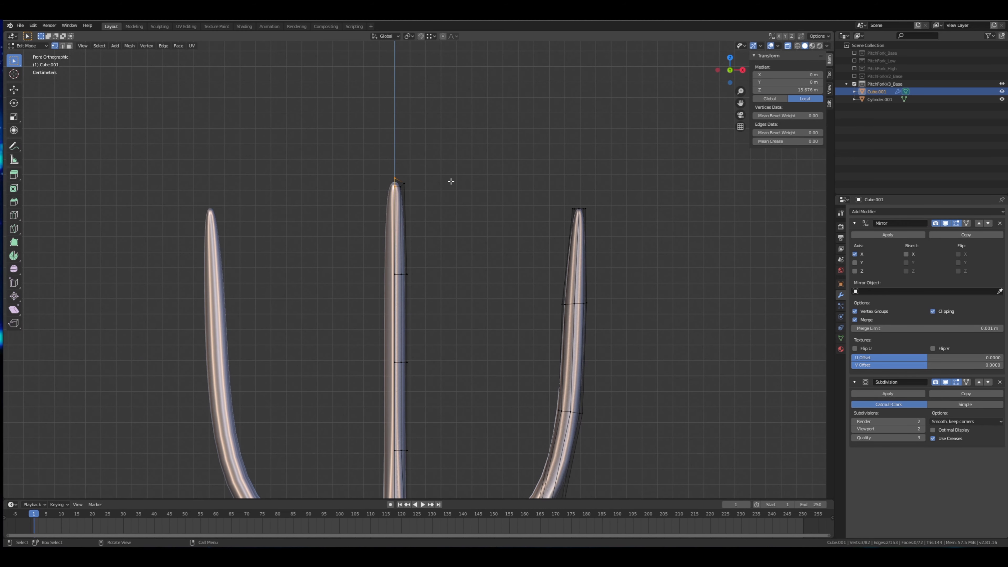
pyautogui.click(427, 172)
pyautogui.moveTo(368, 205); pyautogui.dragTo(425, 155)
pyautogui.moveTo(425, 158)
pyautogui.mouseDown(button='middle')
pyautogui.moveTo(396, 190)
pyautogui.moveTo(380, 184)
pyautogui.moveTo(433, 174)
pyautogui.mouseUp(button='middle')
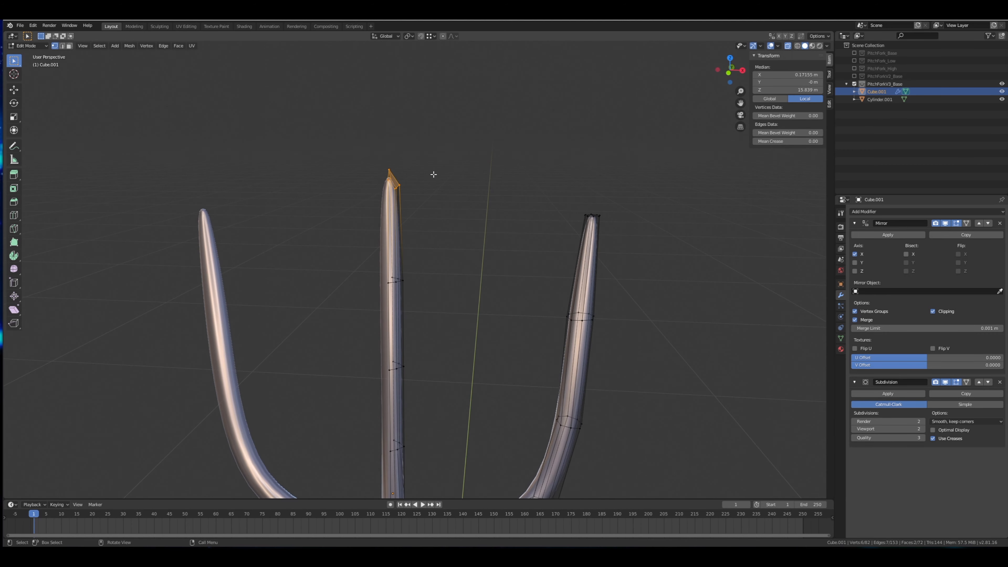
# Raise the centre vertex of the outer prong's tip 0.00655 m along Z.
pyautogui.moveTo(503, 199); pyautogui.dragTo(553, 223, button='middle')
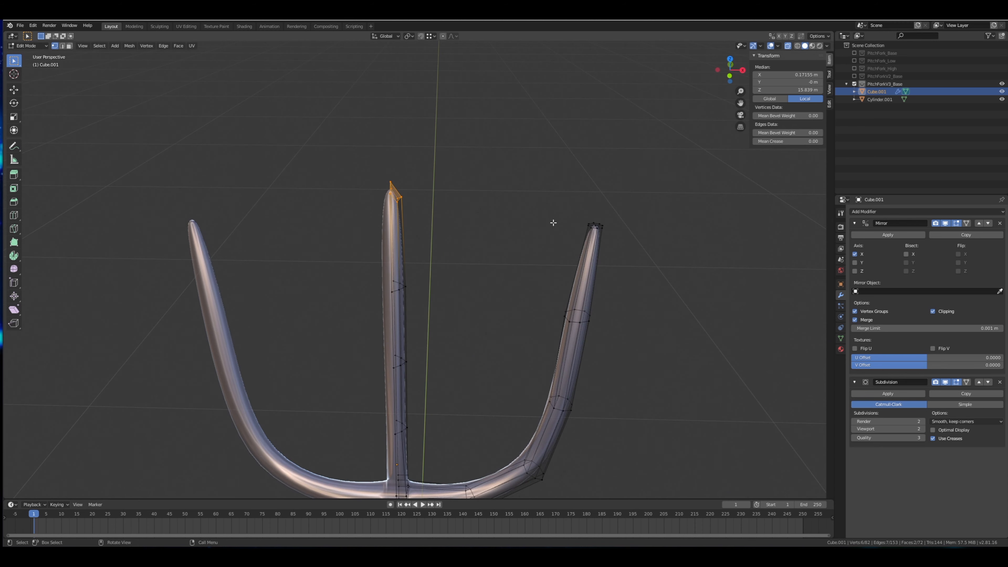
pyautogui.click(595, 225)
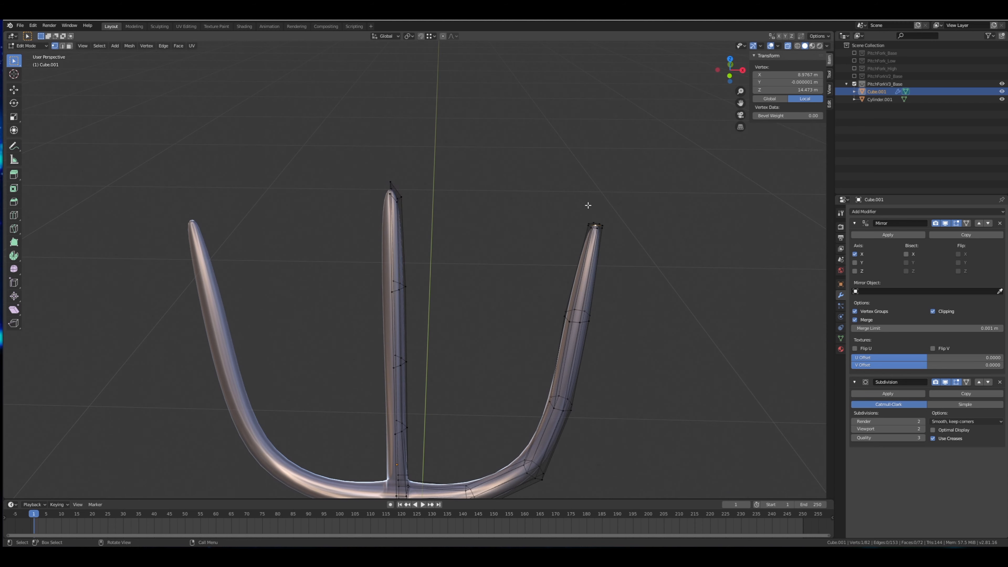
pyautogui.moveTo(601, 230); pyautogui.dragTo(599, 225, button='middle')
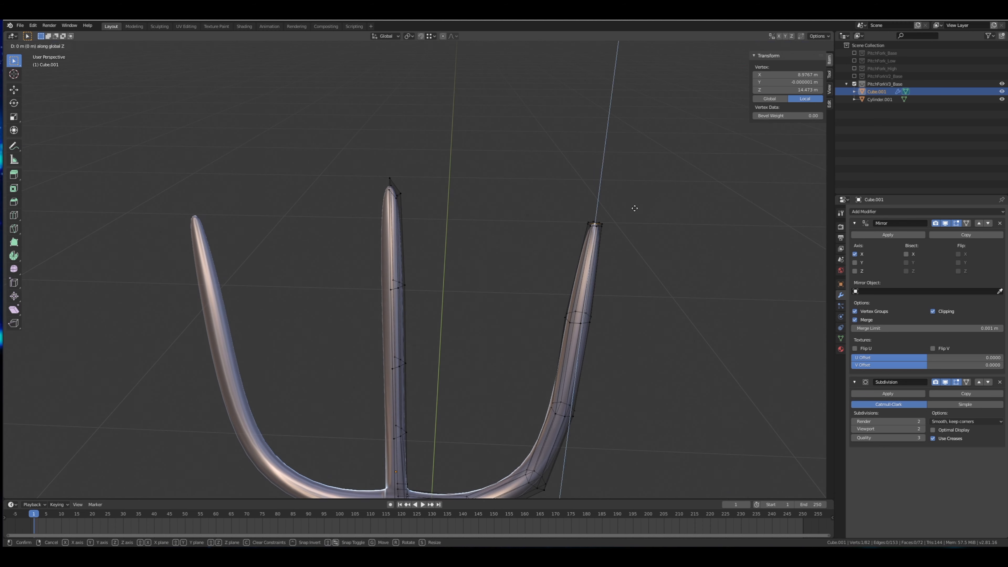
pyautogui.press('g')
pyautogui.press('z')
pyautogui.click(636, 197)
# Select the first edge loop below the middle prong's tip and scale it uniformly by 1.067.
pyautogui.moveTo(527, 189); pyautogui.dragTo(498, 193, button='middle')
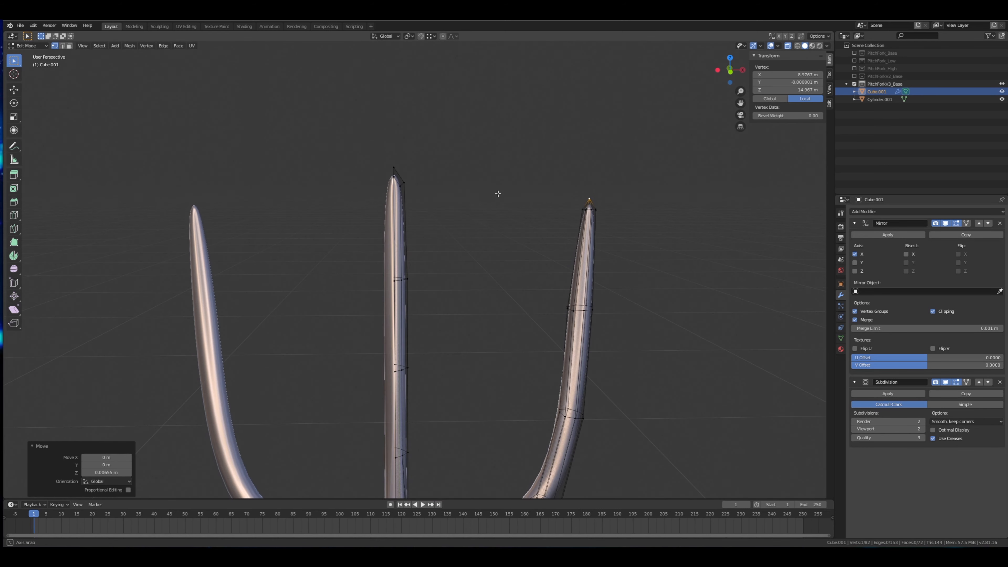
pyautogui.moveTo(371, 230); pyautogui.dragTo(432, 136)
pyautogui.scroll(-4, 441, 284)
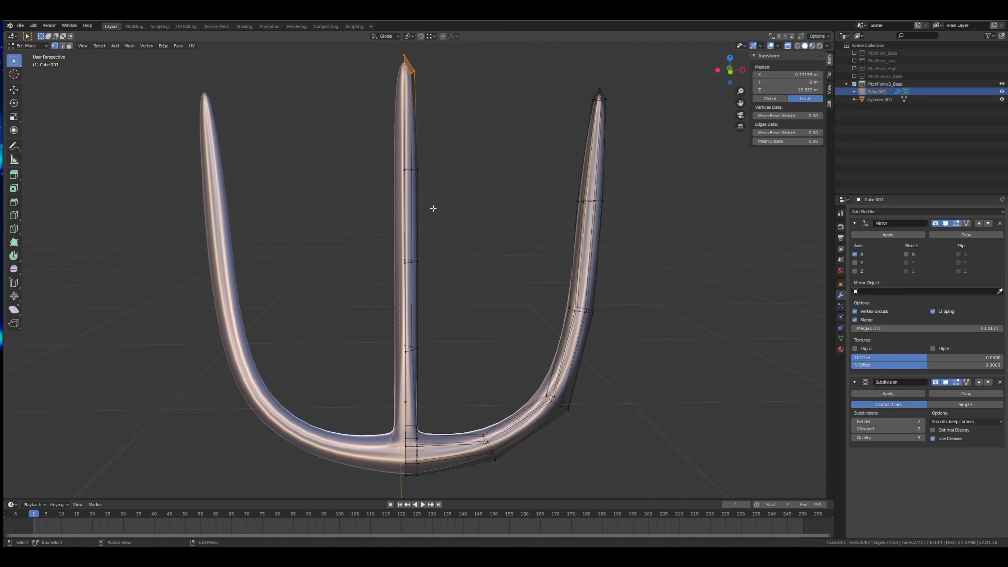
pyautogui.moveTo(379, 201); pyautogui.dragTo(457, 151)
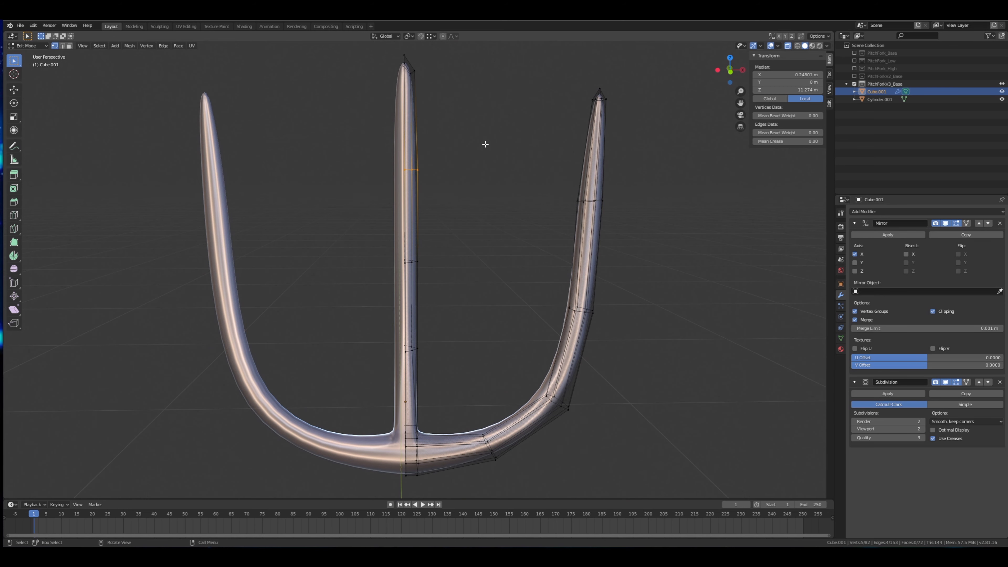
pyautogui.press('s')
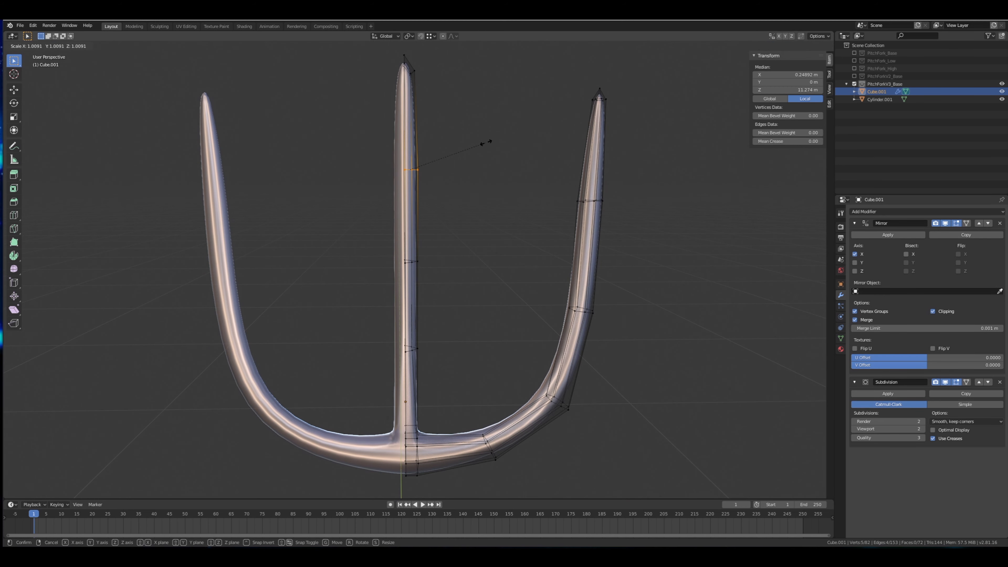
pyautogui.click(489, 145)
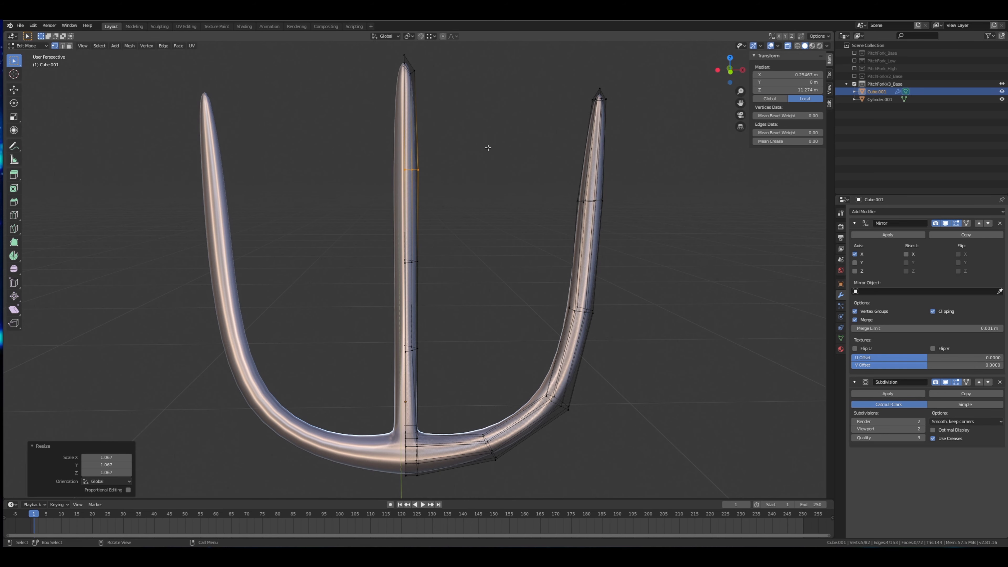
# Select the middle prong's tip vertices and scale them uniformly by 0.725.
pyautogui.moveTo(373, 112); pyautogui.dragTo(454, 41)
pyautogui.press('s')
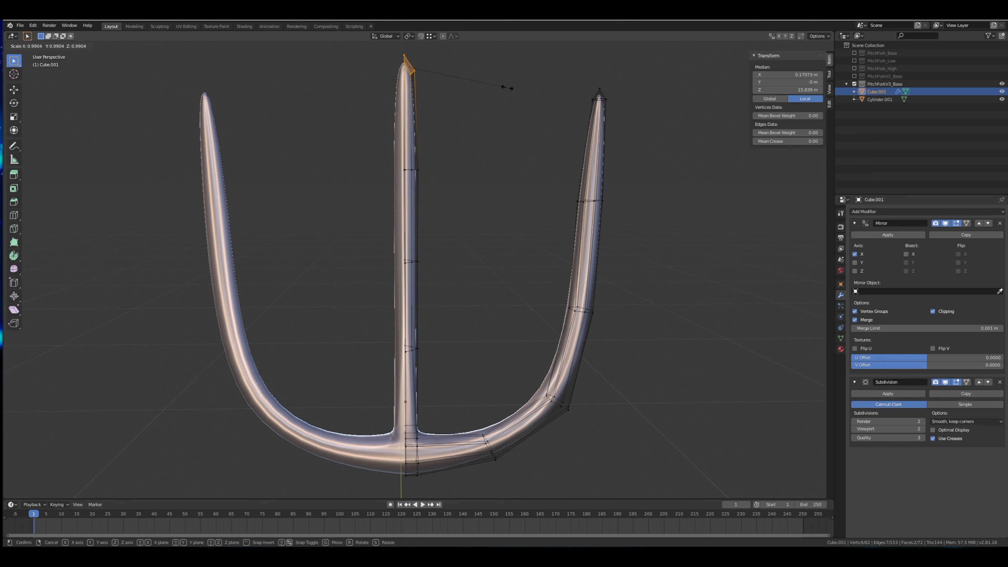
pyautogui.click(480, 83)
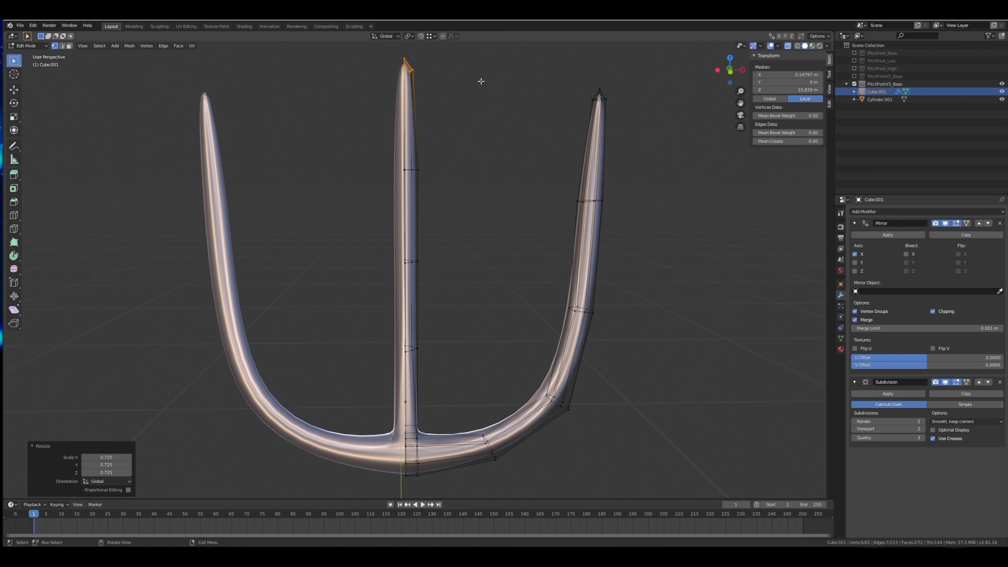
# Shrink the middle prong's tip slightly further with a uniform scale in the front view.
pyautogui.keyDown('shift'); pyautogui.moveTo(479, 83); pyautogui.dragTo(448, 171, button='middle'); pyautogui.keyUp('shift')
pyautogui.press('KP_1')
pyautogui.scroll(4, 482, 173)
pyautogui.scroll(-2, 427, 167)
pyautogui.keyDown('shift'); pyautogui.moveTo(480, 138); pyautogui.dragTo(457, 151, button='middle'); pyautogui.keyUp('shift')
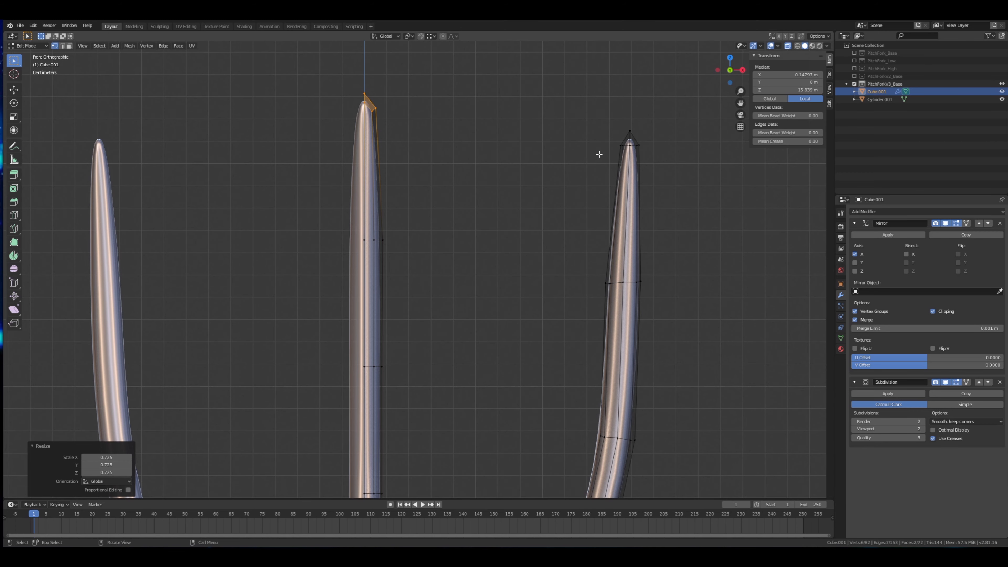
pyautogui.press('s')
pyautogui.click(572, 152)
# Select the uppermost edge loop below the middle prong's tip and scale it down slightly.
pyautogui.keyDown('shift'); pyautogui.moveTo(426, 224); pyautogui.dragTo(443, 169, button='middle'); pyautogui.keyUp('shift')
pyautogui.moveTo(454, 167); pyautogui.dragTo(359, 203)
pyautogui.press('s')
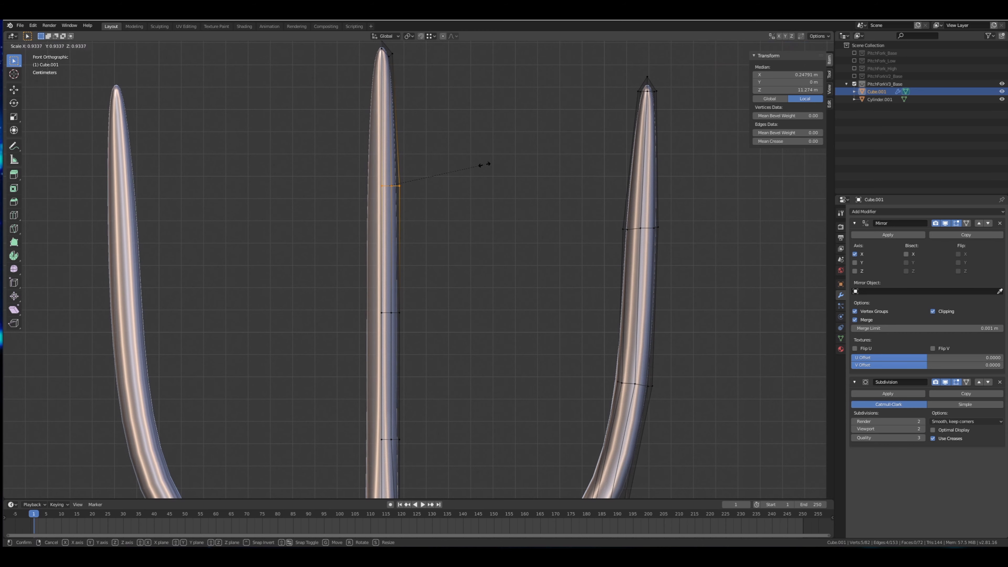
pyautogui.click(471, 166)
# Select the second edge loop below the middle prong's tip and scale it down to about 0.83.
pyautogui.keyDown('shift'); pyautogui.moveTo(407, 293); pyautogui.dragTo(426, 240, button='middle'); pyautogui.keyUp('shift')
pyautogui.moveTo(415, 227); pyautogui.dragTo(486, 168)
pyautogui.press('s')
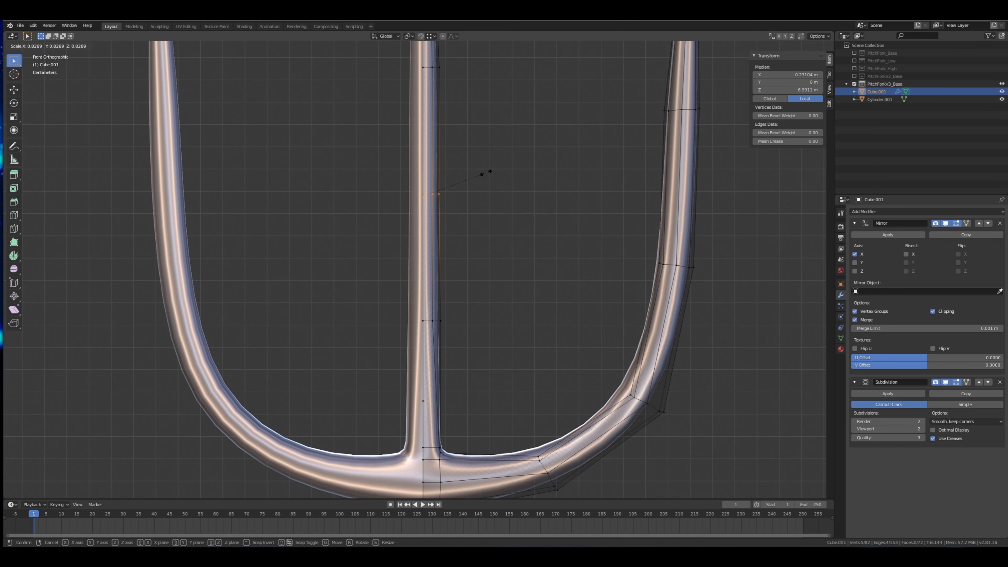
# Scale the middle prong's upper edge loop to about 0.83 and enlarge the loop below it to about 1.09.
pyautogui.click(486, 172)
pyautogui.keyDown('shift'); pyautogui.moveTo(479, 181); pyautogui.dragTo(486, 74, button='middle'); pyautogui.keyUp('shift')
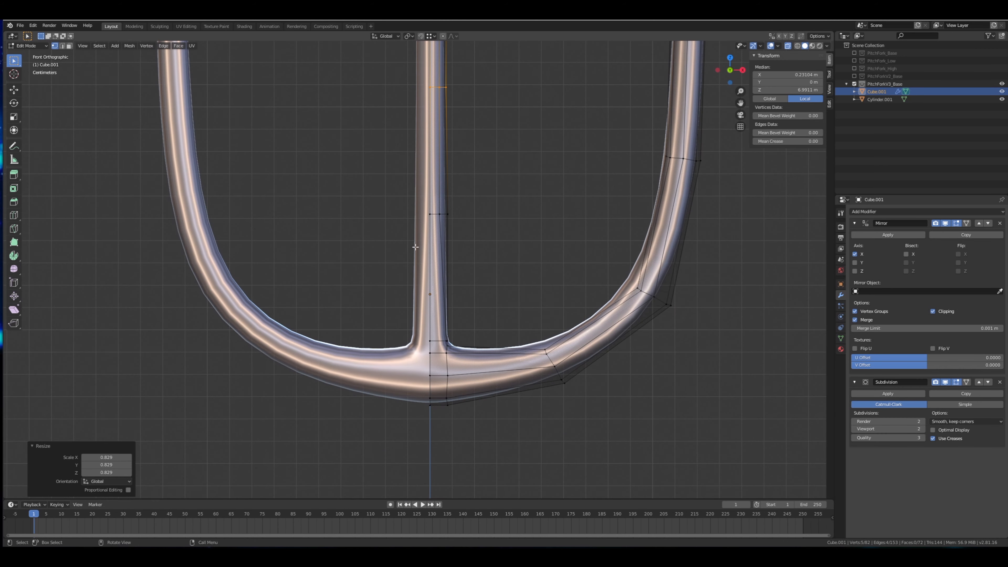
pyautogui.moveTo(411, 241); pyautogui.dragTo(489, 182)
pyautogui.press('s')
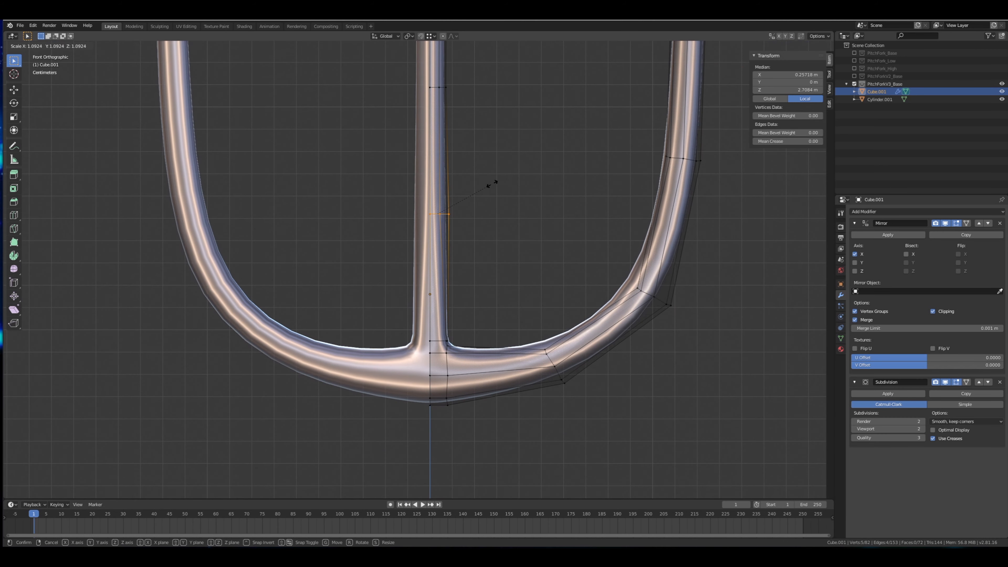
pyautogui.click(490, 185)
# Examine the whole fork head's shape outside edit mode and return to editing its mesh in front view.
pyautogui.keyDown('shift'); pyautogui.moveTo(473, 277); pyautogui.dragTo(512, 205, button='middle'); pyautogui.keyUp('shift')
pyautogui.scroll(-3, 470, 177)
pyautogui.press('Tab')
pyautogui.click(462, 158)
pyautogui.scroll(3, 454, 161)
pyautogui.press('KP_1')
pyautogui.click(580, 215)
pyautogui.press('Tab')
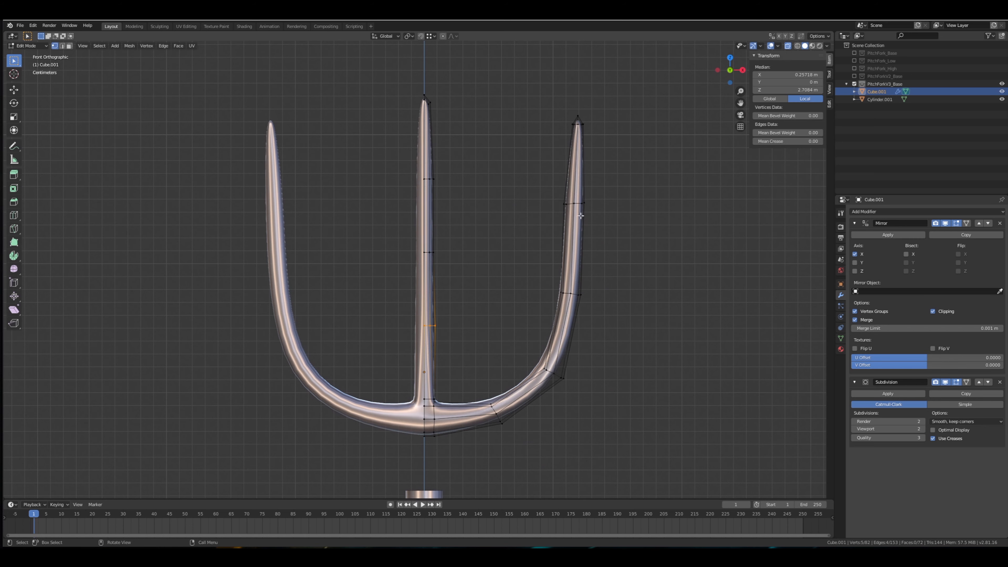
# Scale the outer prong's upper edge loop to about 0.83 and its tip vertices to about 0.96.
pyautogui.moveTo(540, 218); pyautogui.dragTo(625, 182)
pyautogui.press('s')
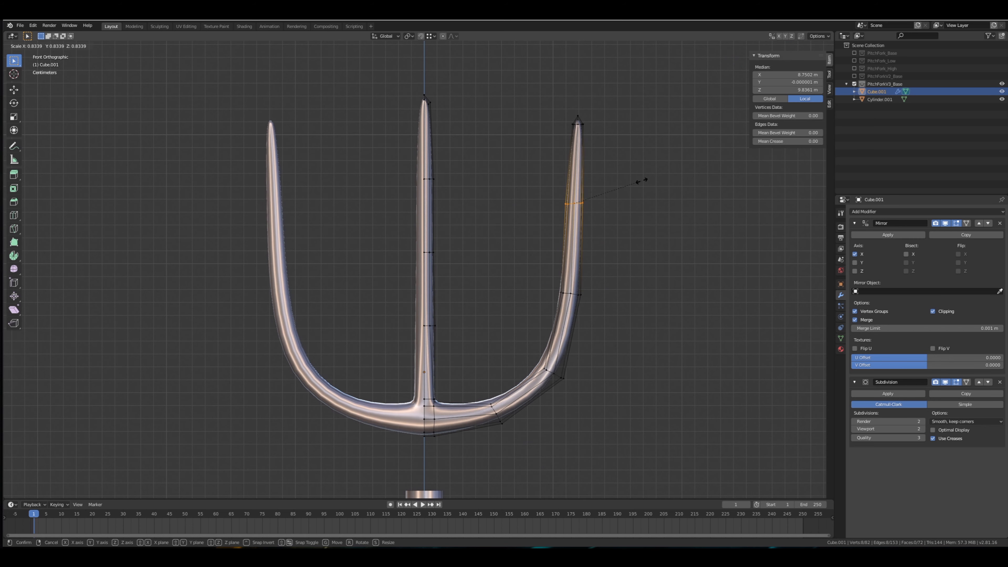
pyautogui.click(636, 180)
pyautogui.moveTo(555, 159); pyautogui.dragTo(620, 95)
pyautogui.press('s')
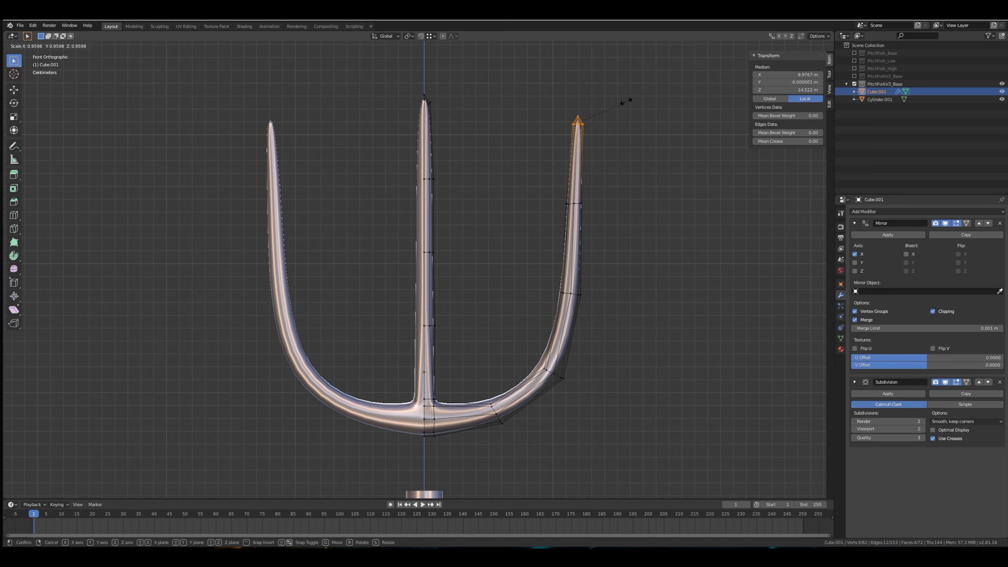
pyautogui.click(622, 104)
# Scale down the outer prong's lower edge loop to about 0.80 and its bend loop to about 0.90.
pyautogui.keyDown('alt'); pyautogui.click(570, 294); pyautogui.keyUp('alt')
pyautogui.press('s')
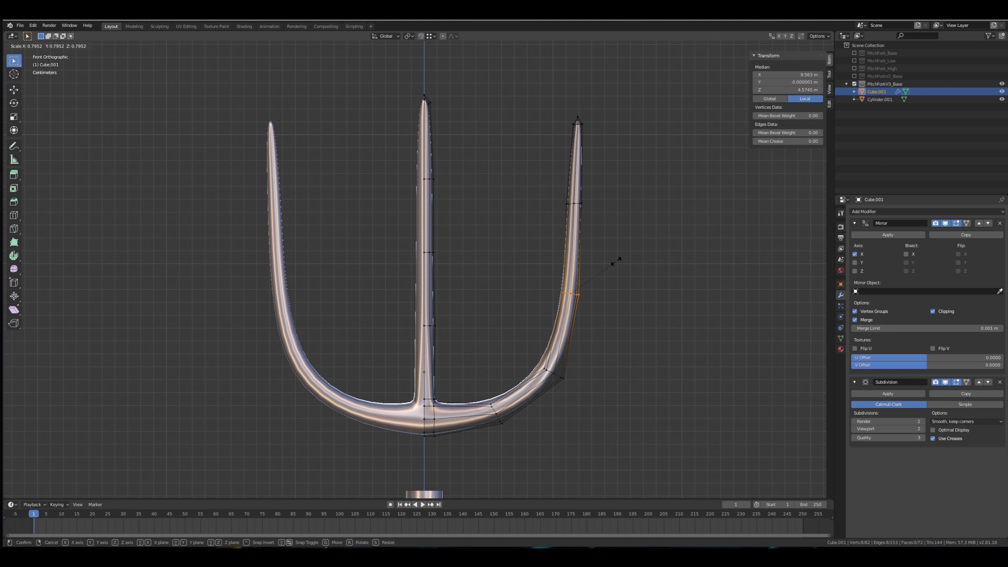
pyautogui.click(533, 395)
pyautogui.moveTo(533, 395); pyautogui.dragTo(643, 330)
pyautogui.press('s')
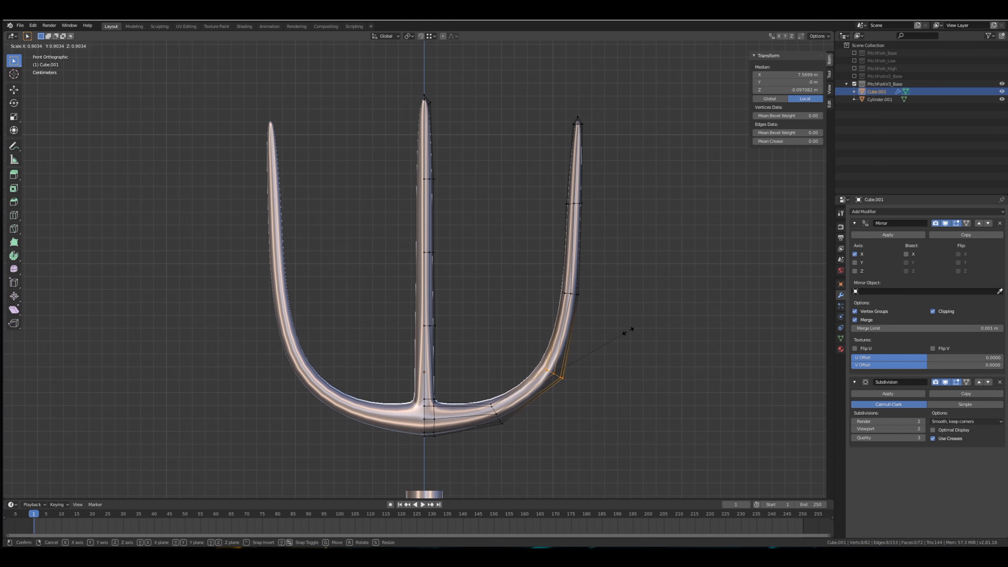
pyautogui.click(497, 438)
# Scale the edge loop on the curved base between the middle prong and the bend to 0.652, and clear the selection.
pyautogui.moveTo(475, 360); pyautogui.dragTo(526, 456)
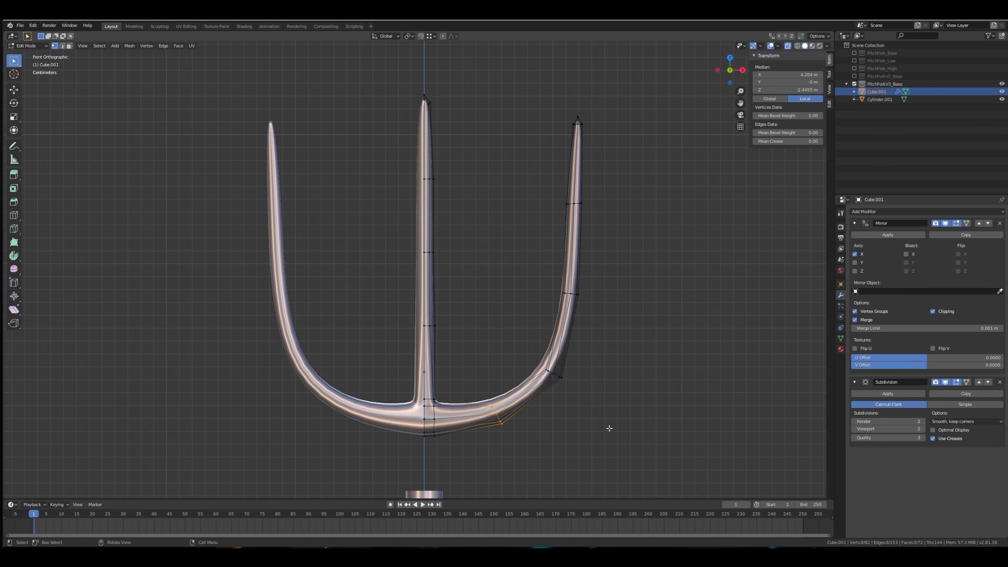
pyautogui.press('s')
pyautogui.click(534, 411)
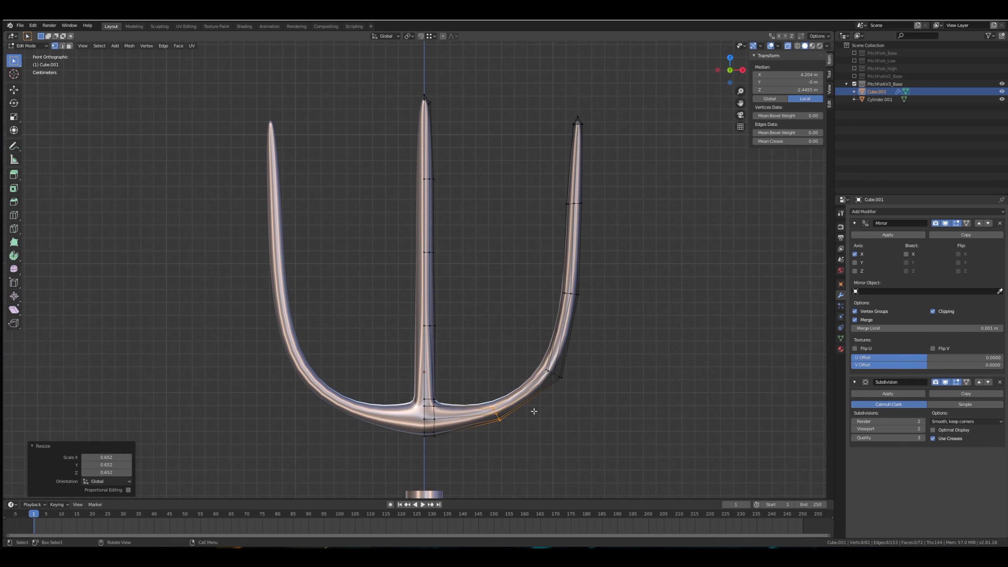
pyautogui.hotkey('alt', 'a')
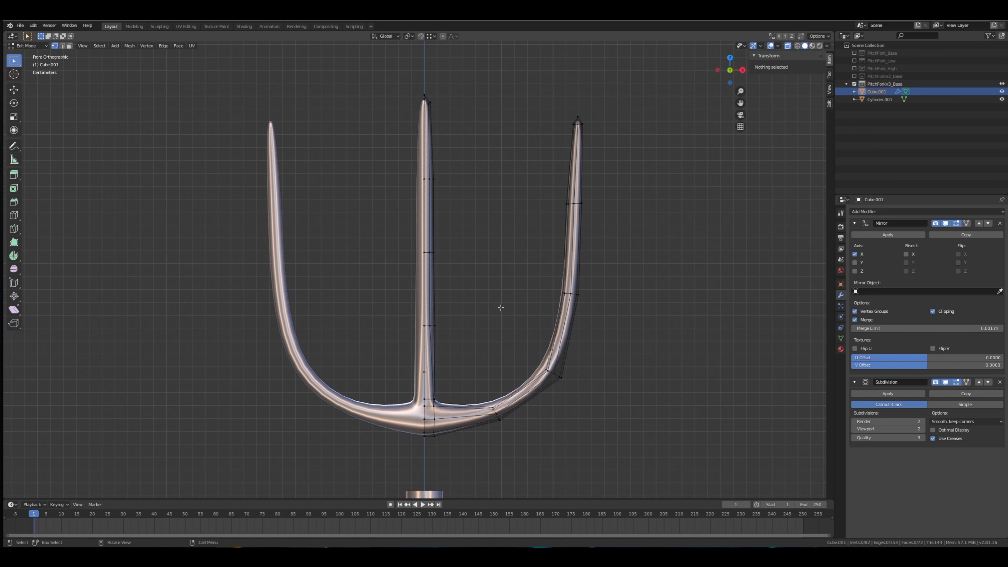
# Inspect the fork head from the side, in perspective and from the front to judge the prongs' thickness and alignment.
pyautogui.press('Tab')
pyautogui.hotkey('alt', 'a')
pyautogui.keyDown('shift'); pyautogui.moveTo(638, 302); pyautogui.dragTo(503, 309, button='middle'); pyautogui.keyUp('shift')
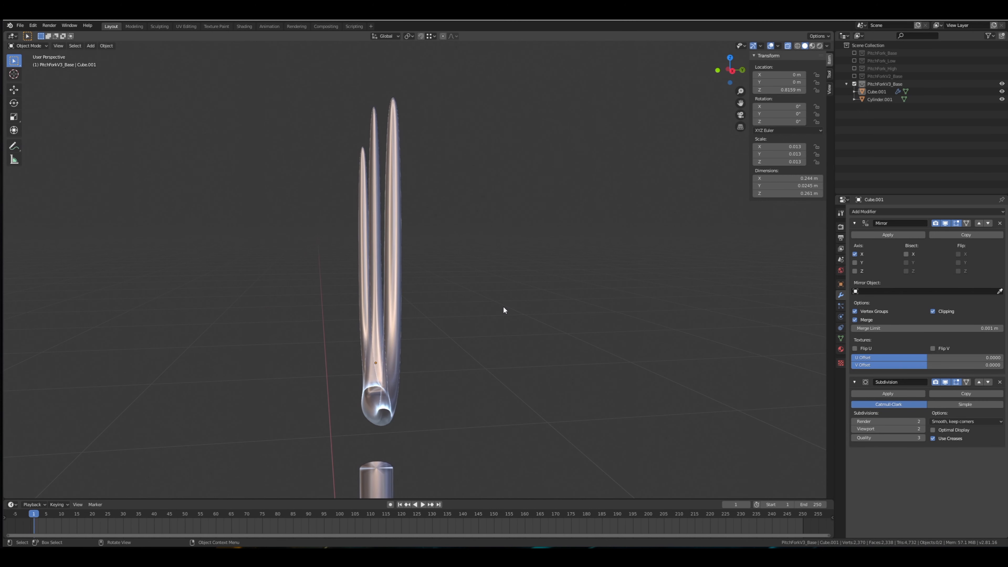
pyautogui.press('KP_3')
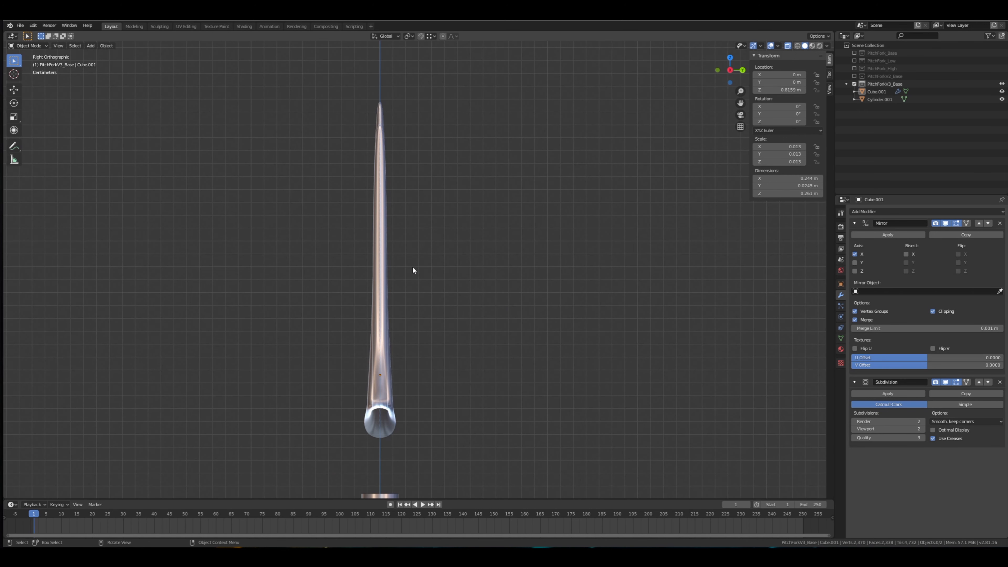
pyautogui.press('Tab')
pyautogui.keyDown('shift'); pyautogui.moveTo(393, 254); pyautogui.dragTo(431, 256, button='middle'); pyautogui.keyUp('shift')
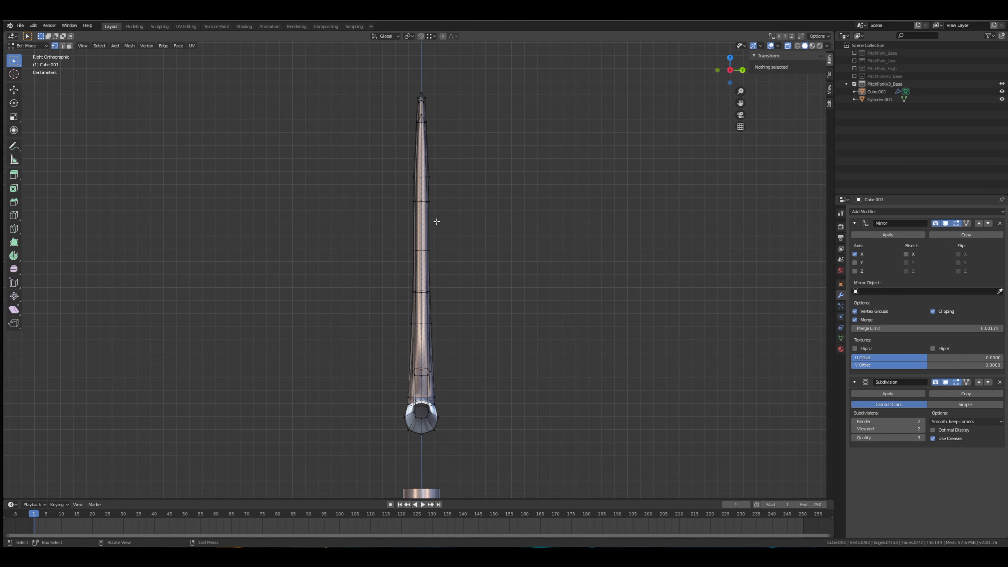
pyautogui.keyDown('shift'); pyautogui.moveTo(439, 321); pyautogui.dragTo(460, 313, button='middle'); pyautogui.keyUp('shift')
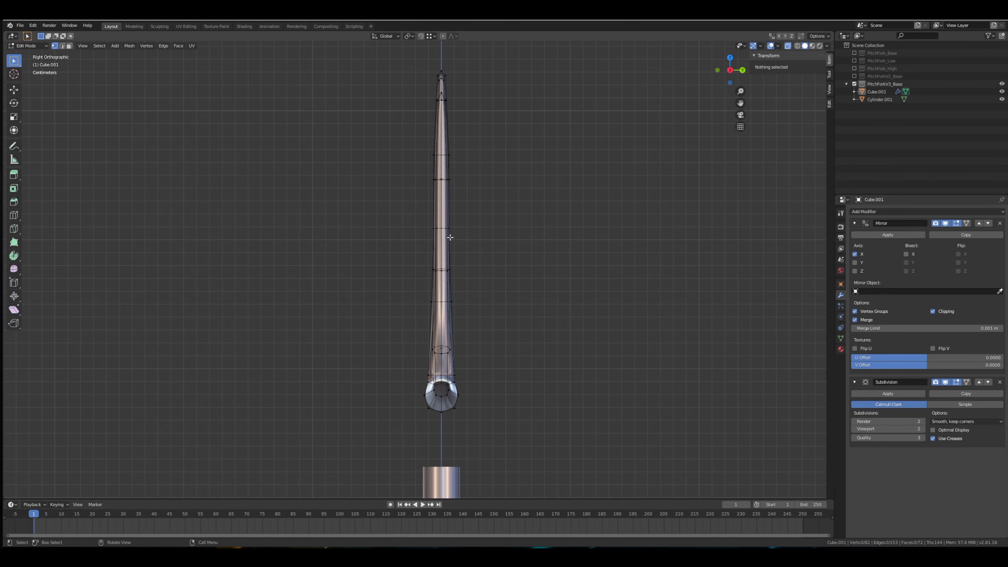
pyautogui.moveTo(450, 237)
pyautogui.mouseDown(button='middle')
pyautogui.moveTo(490, 241)
pyautogui.moveTo(504, 254)
pyautogui.moveTo(486, 265)
pyautogui.moveTo(534, 268)
pyautogui.moveTo(510, 241)
pyautogui.moveTo(445, 241)
pyautogui.mouseUp(button='middle')
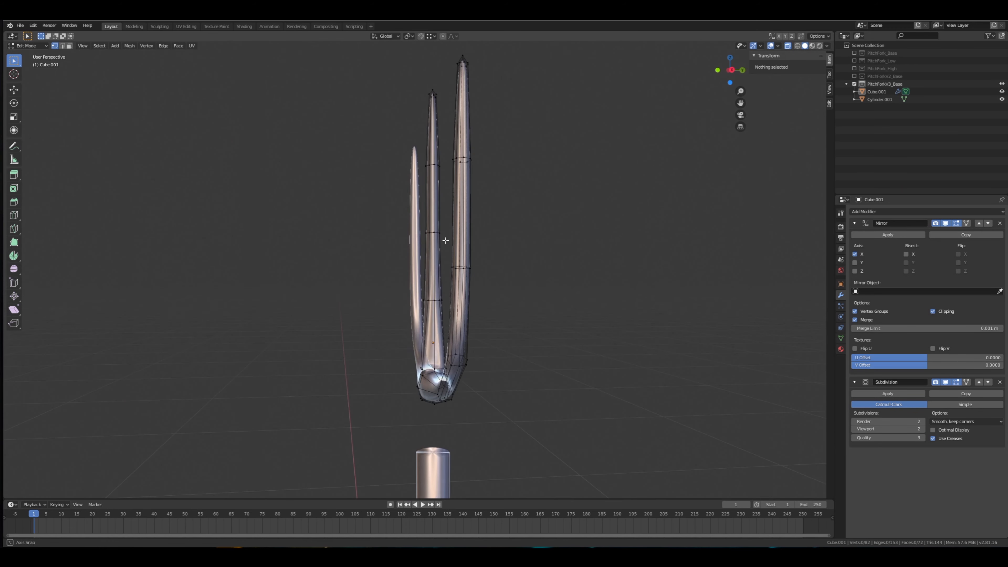
pyautogui.rightClick(445, 241)
pyautogui.press('KP_3')
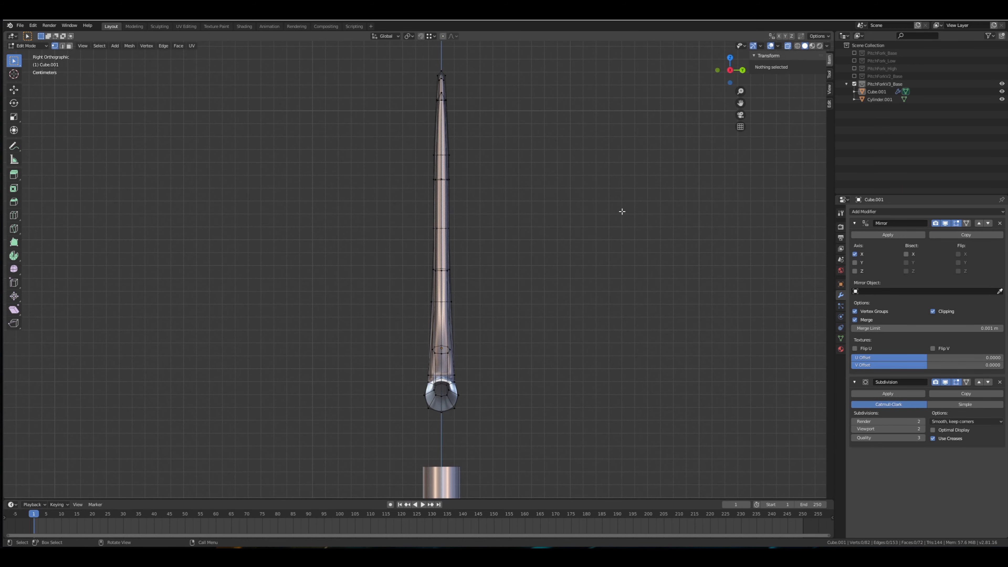
pyautogui.moveTo(368, 254); pyautogui.dragTo(439, 252, button='middle')
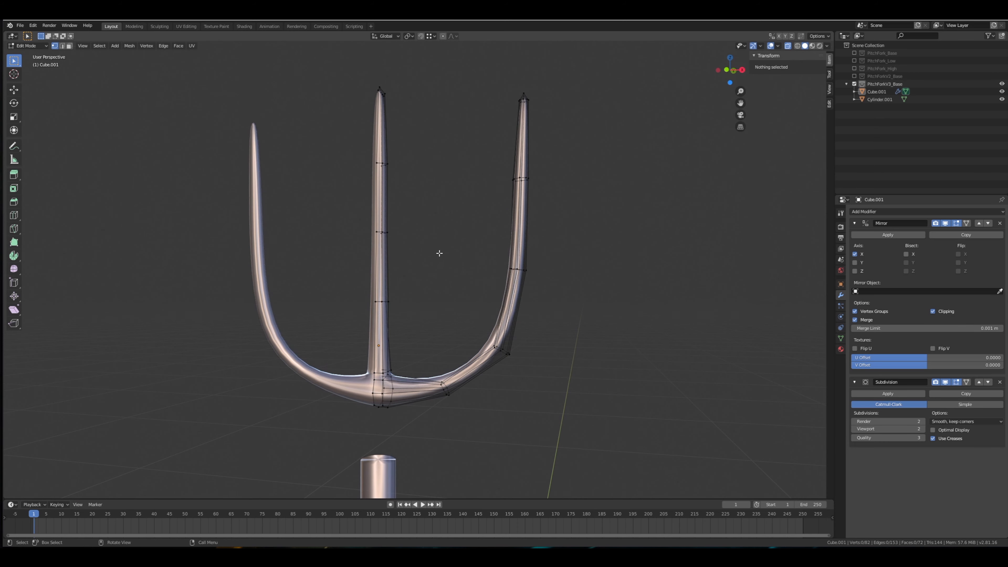
pyautogui.press('KP_1')
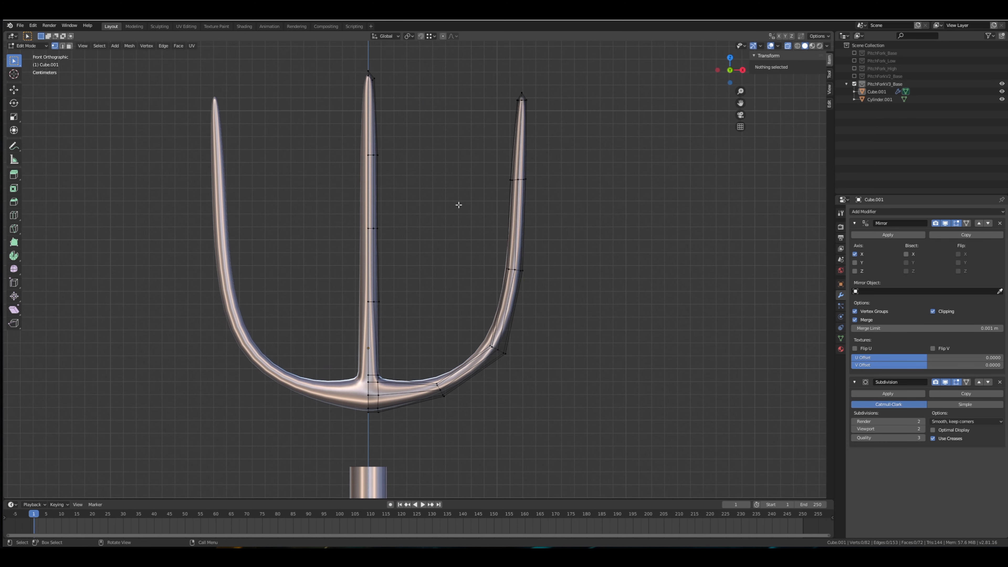
# Move the outer prong's upper edge loop about 0.0195 m up and 0.003 m outward, and raise its tip about 0.0135 m.
pyautogui.moveTo(458, 205); pyautogui.dragTo(559, 161)
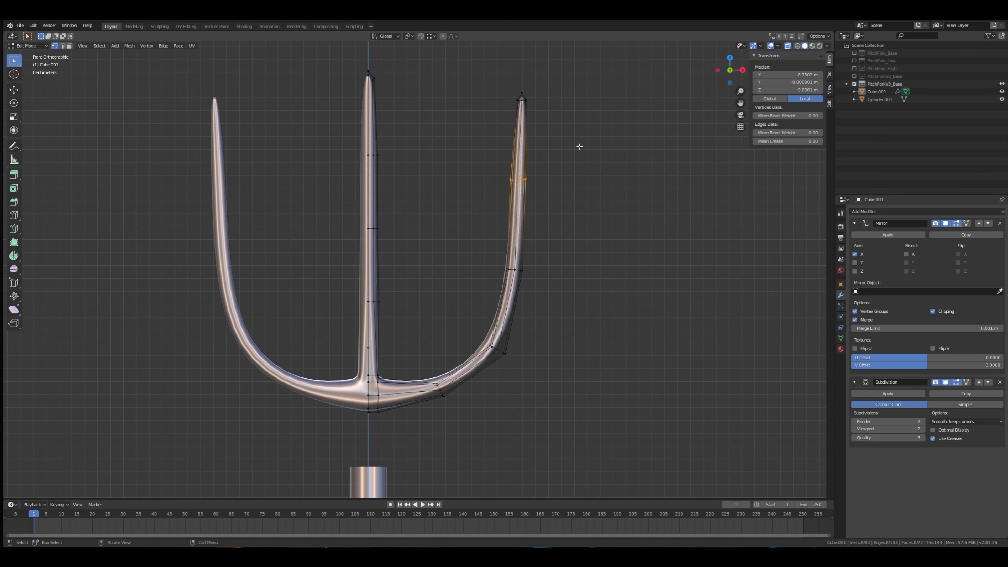
pyautogui.press('g')
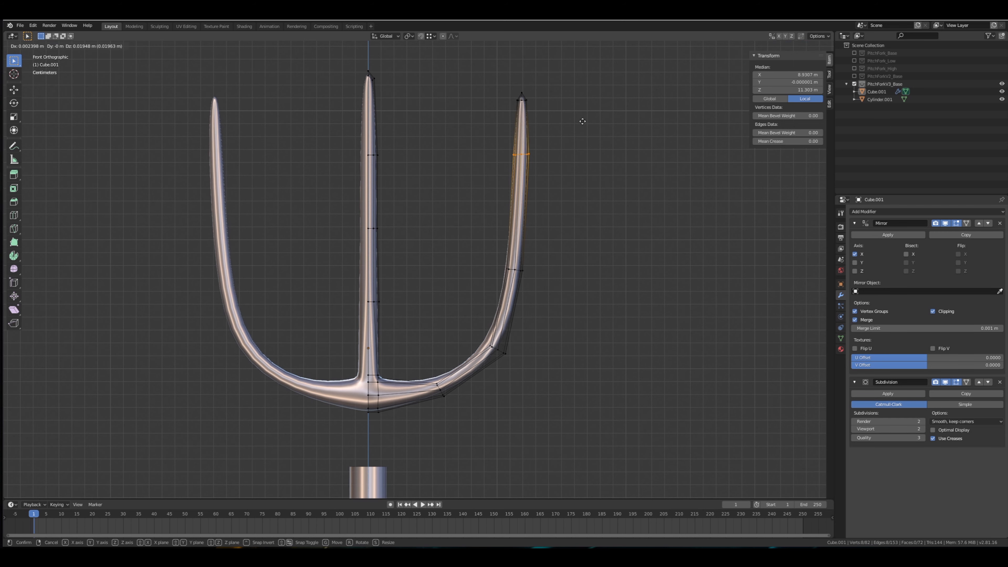
pyautogui.click(583, 121)
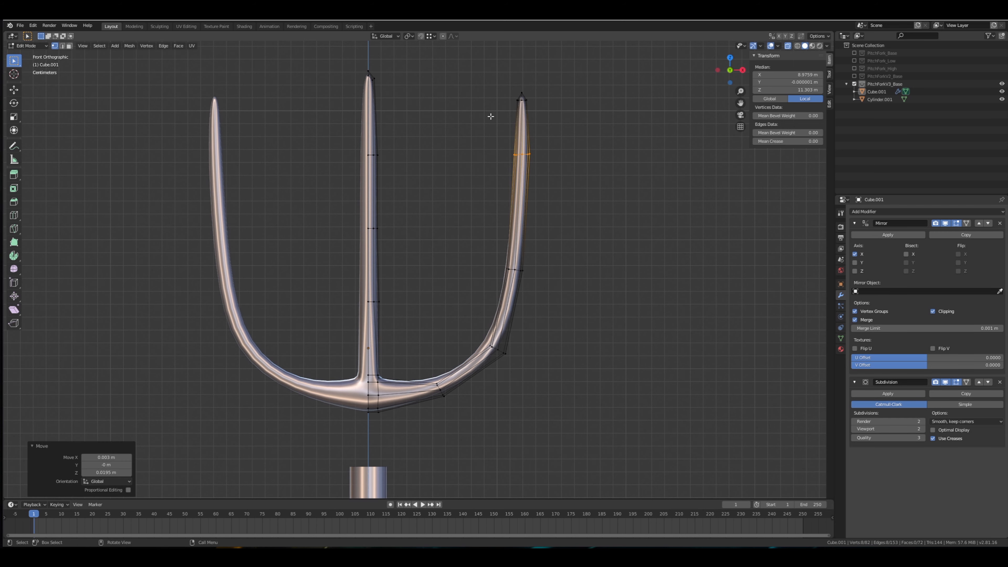
pyautogui.keyDown('shift'); pyautogui.click(522, 94); pyautogui.keyUp('shift')
pyautogui.press('g')
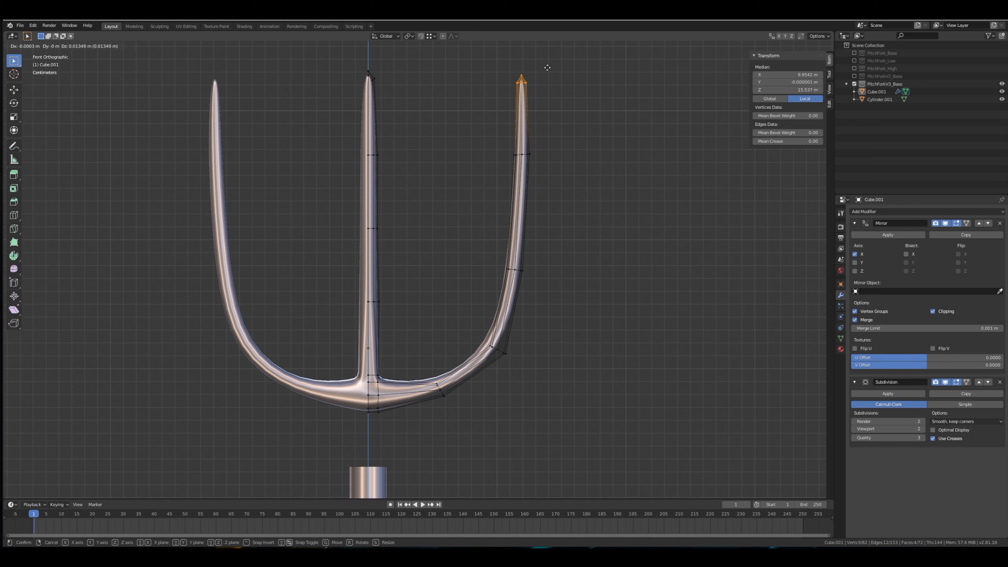
pyautogui.click(547, 68)
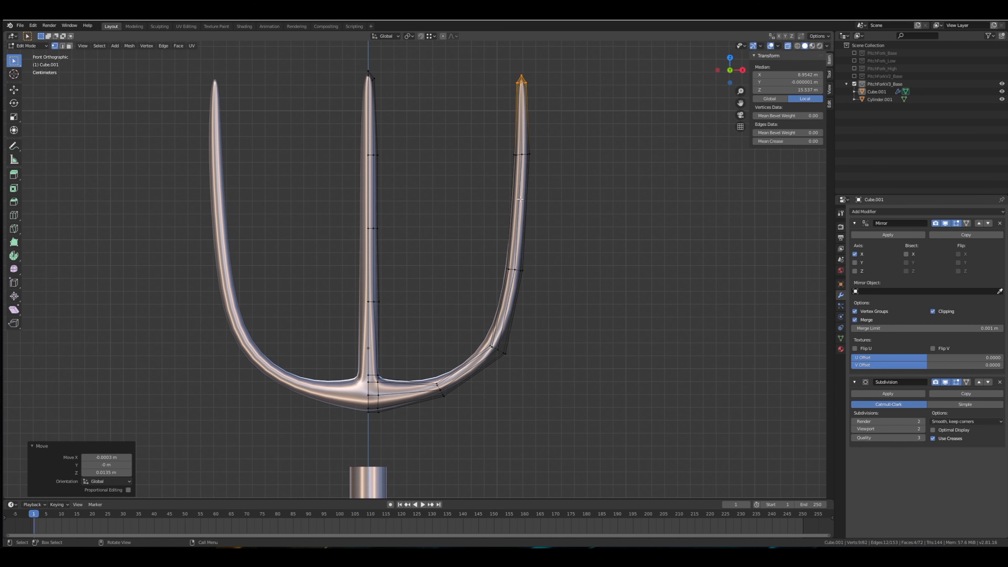
# Move the outer prong's lower edge loop about 0.029 m up and 0.0045 m outward, and clear the selection.
pyautogui.moveTo(475, 296); pyautogui.dragTo(540, 268)
pyautogui.press('g')
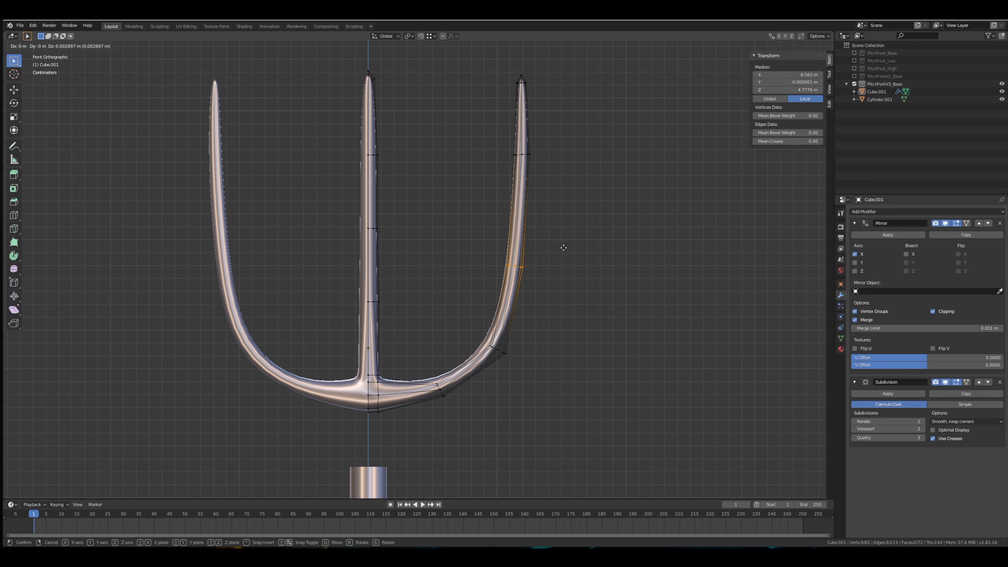
pyautogui.click(571, 217)
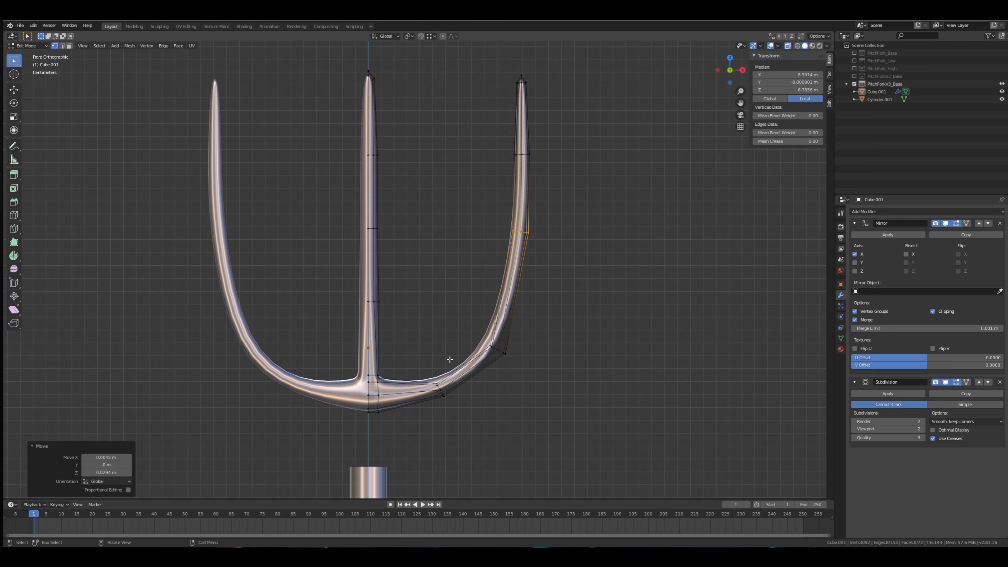
pyautogui.hotkey('alt', 'a')
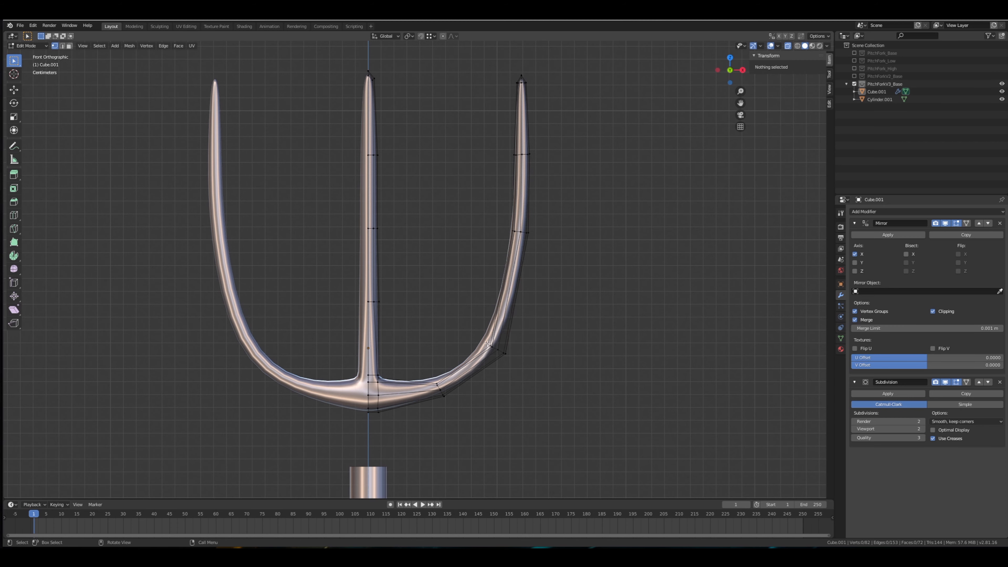
# Add one edge loop to the outer prong above the bend, slid toward the bend by a factor of about 0.32.
pyautogui.scroll(1, 486, 344)
pyautogui.keyDown('shift'); pyautogui.moveTo(501, 360); pyautogui.dragTo(497, 327, button='middle'); pyautogui.keyUp('shift')
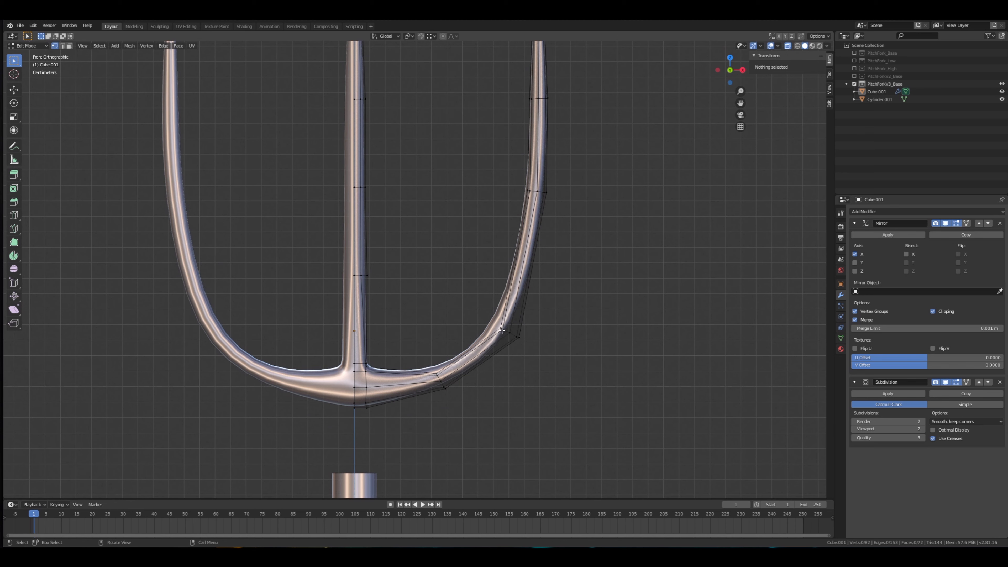
pyautogui.keyDown('alt'); pyautogui.click(507, 332); pyautogui.keyUp('alt')
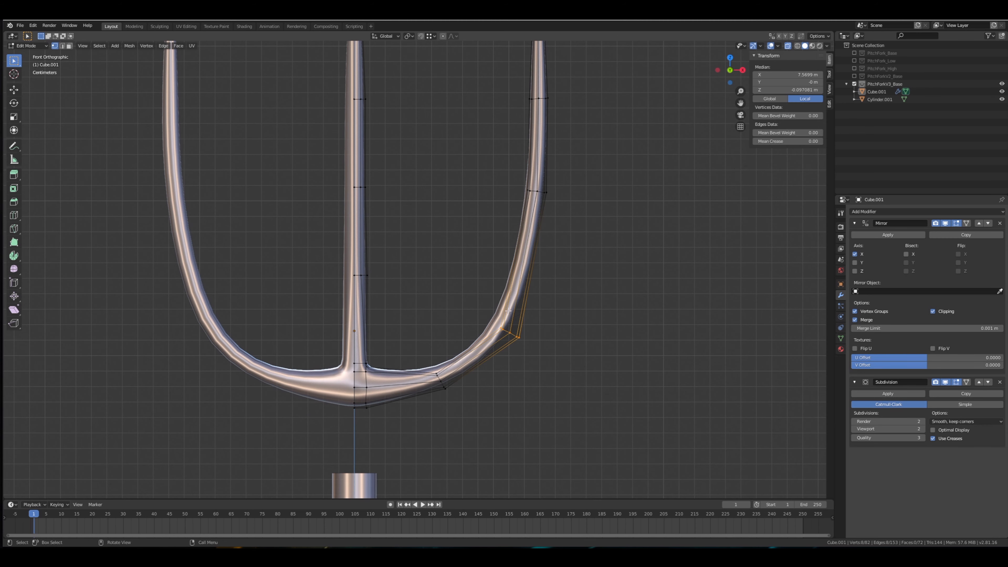
pyautogui.hotkey('alt', 'a')
pyautogui.hotkey('ctrl', 'r')
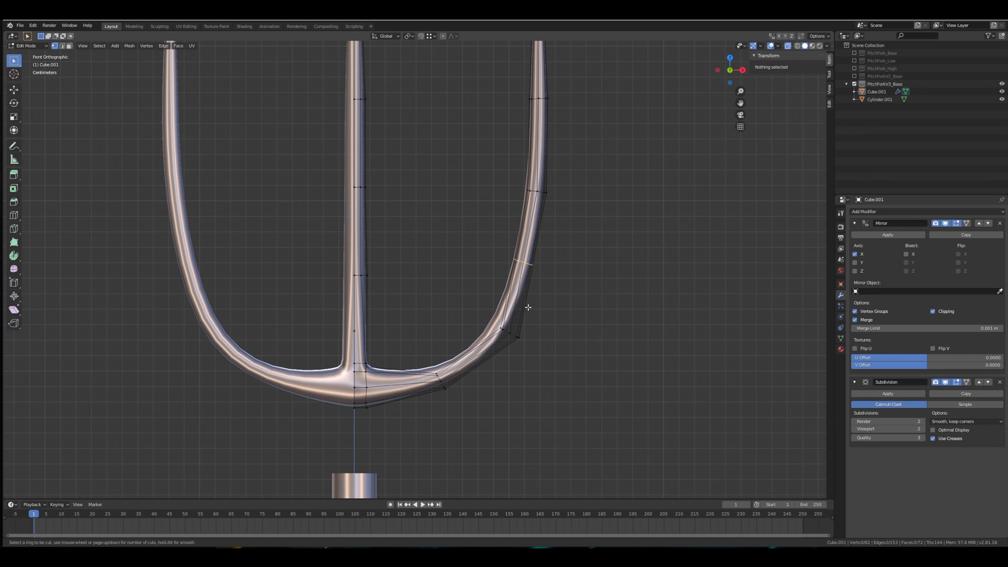
pyautogui.click(527, 291)
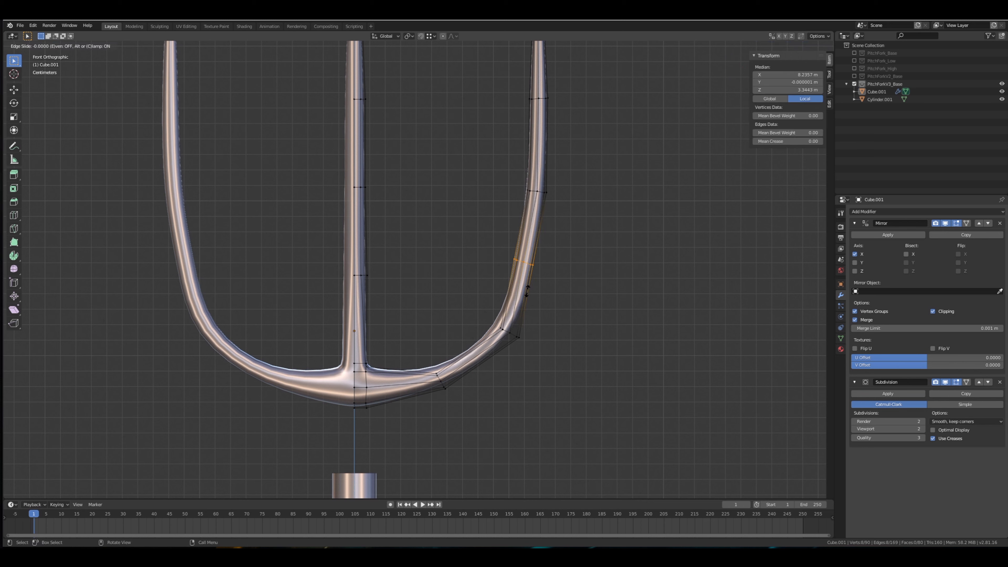
pyautogui.click(516, 313)
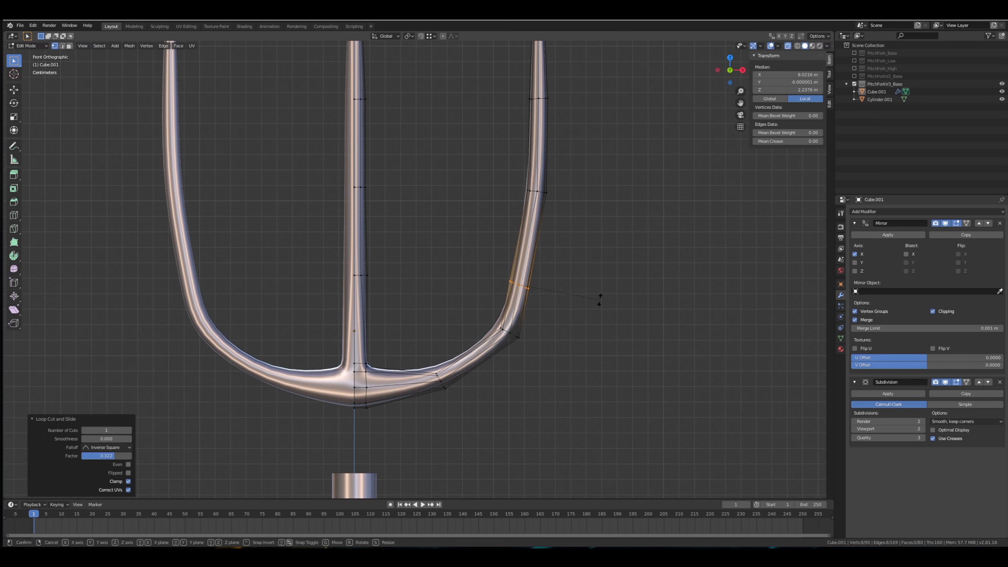
# Rotate the new loop above the bend by about -11.9° and move it about 0.0057 m outward and 0.006 m up.
pyautogui.press('r')
pyautogui.click(605, 281)
pyautogui.press('g')
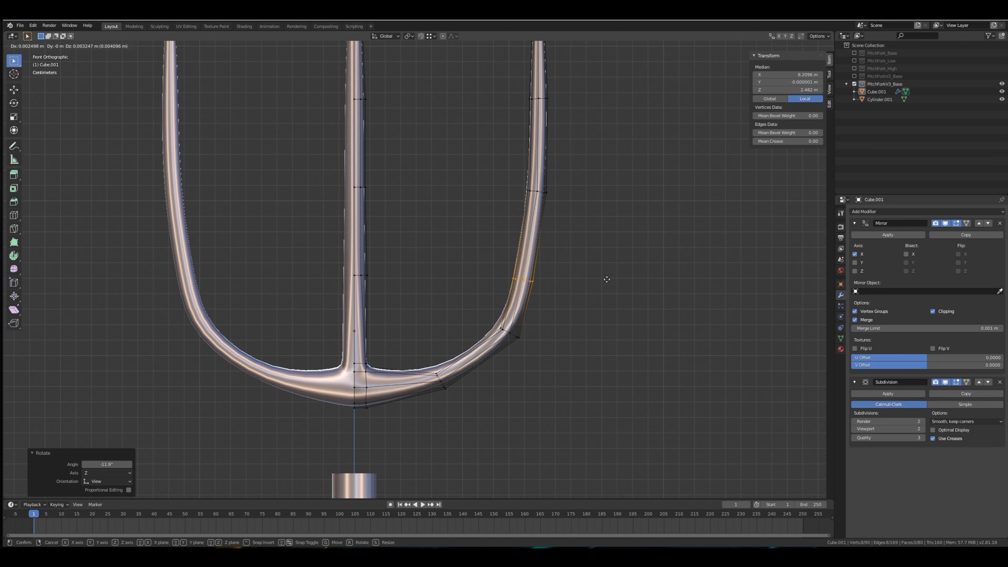
pyautogui.click(611, 275)
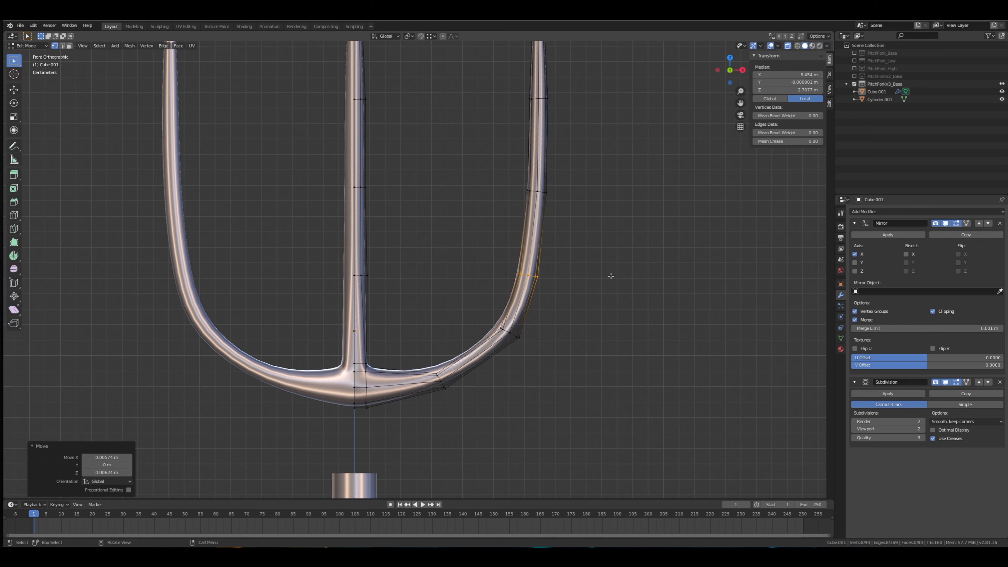
# Move the outer prong's bend loop about 0.0015 m inward and 0.001 m up.
pyautogui.moveTo(479, 356); pyautogui.dragTo(567, 299)
pyautogui.press('g')
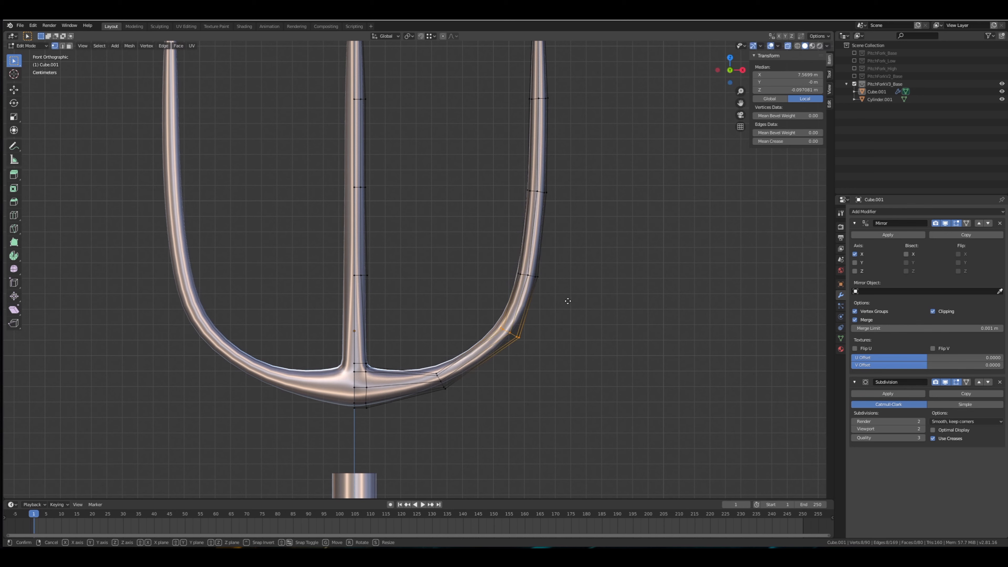
pyautogui.click(566, 301)
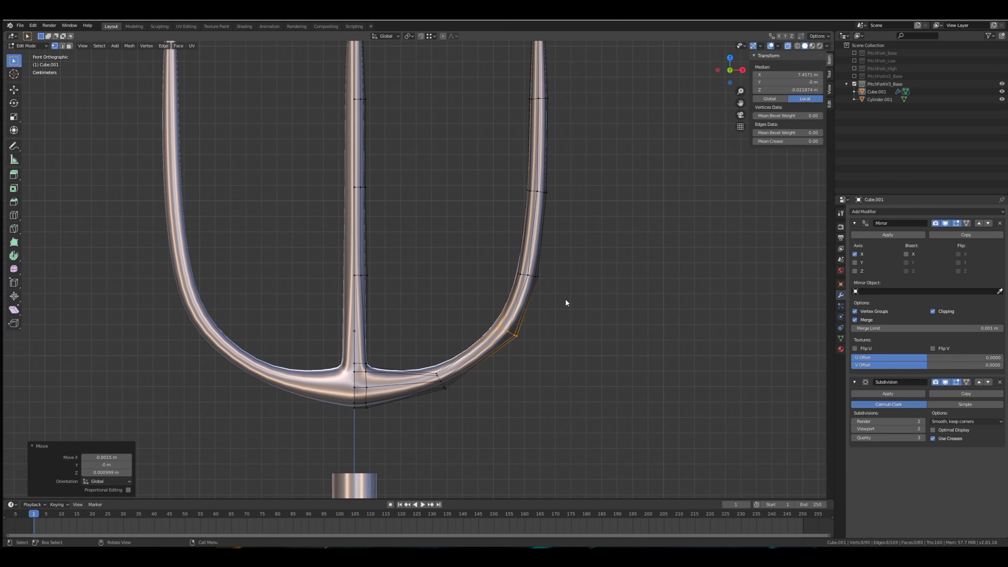
# Subdivide the outer prong's selected bend loop with one cut and clear the selection.
pyautogui.rightClick(564, 302)
pyautogui.click(565, 302)
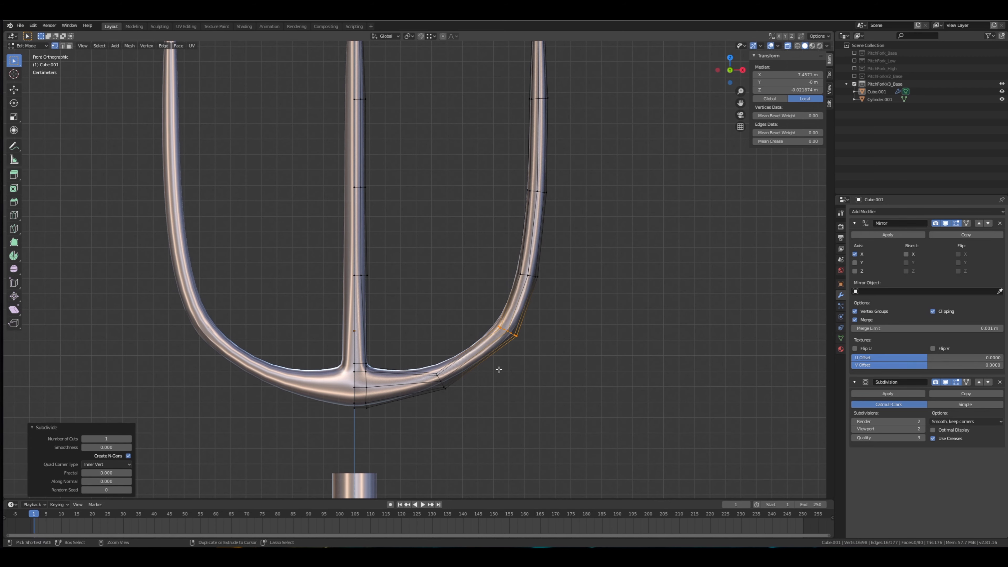
pyautogui.hotkey('ctrl', 'r')
pyautogui.press('Escape')
pyautogui.click(558, 345)
# Compare the head's shape at viewport subdivision levels 1 and 0, returning to level 2.
pyautogui.scroll(3, 535, 353)
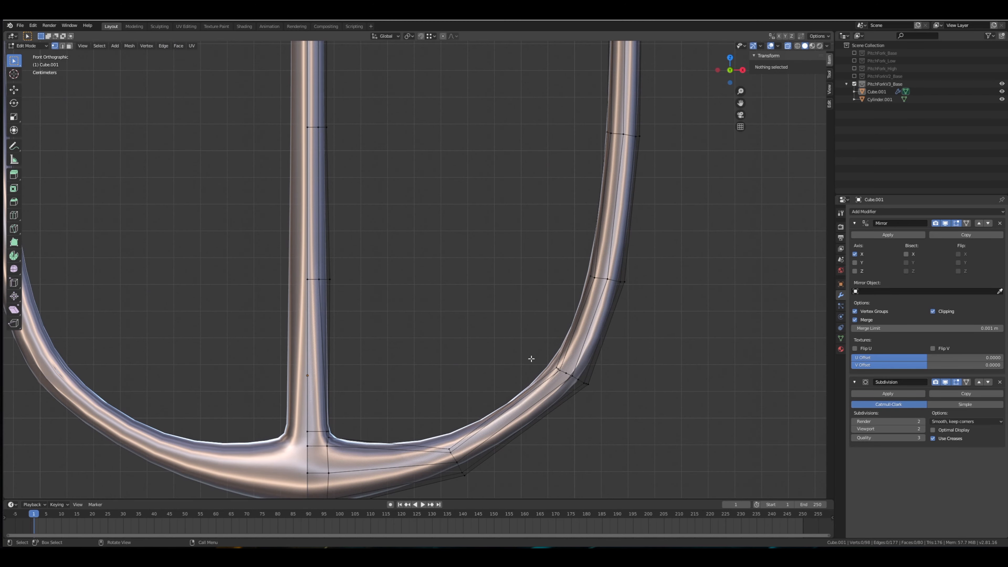
pyautogui.moveTo(530, 361)
pyautogui.mouseDown(button='middle')
pyautogui.moveTo(566, 382)
pyautogui.moveTo(467, 346)
pyautogui.moveTo(519, 360)
pyautogui.mouseUp(button='middle')
pyautogui.press('KP_1')
pyautogui.scroll(-3, 515, 346)
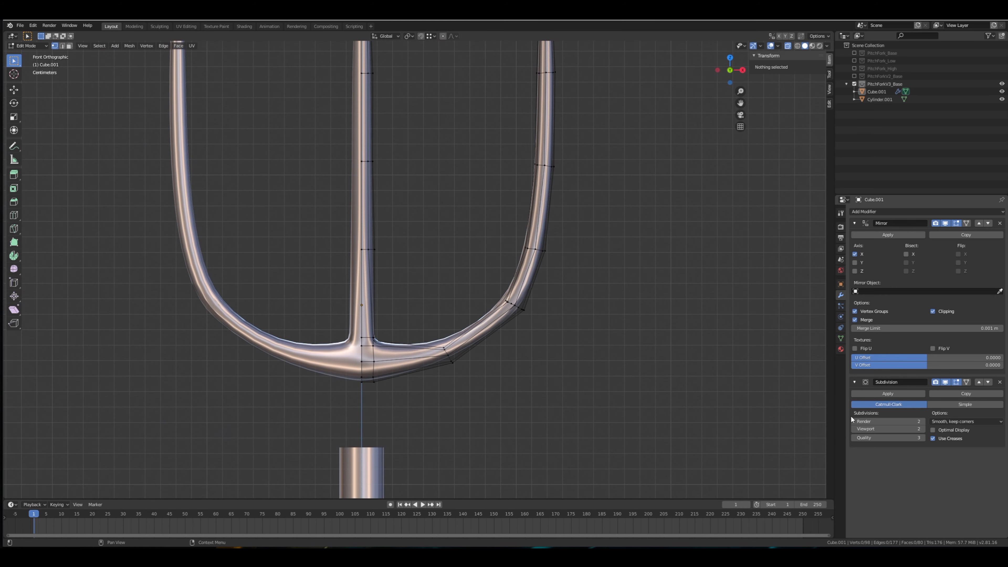
pyautogui.click(854, 429)
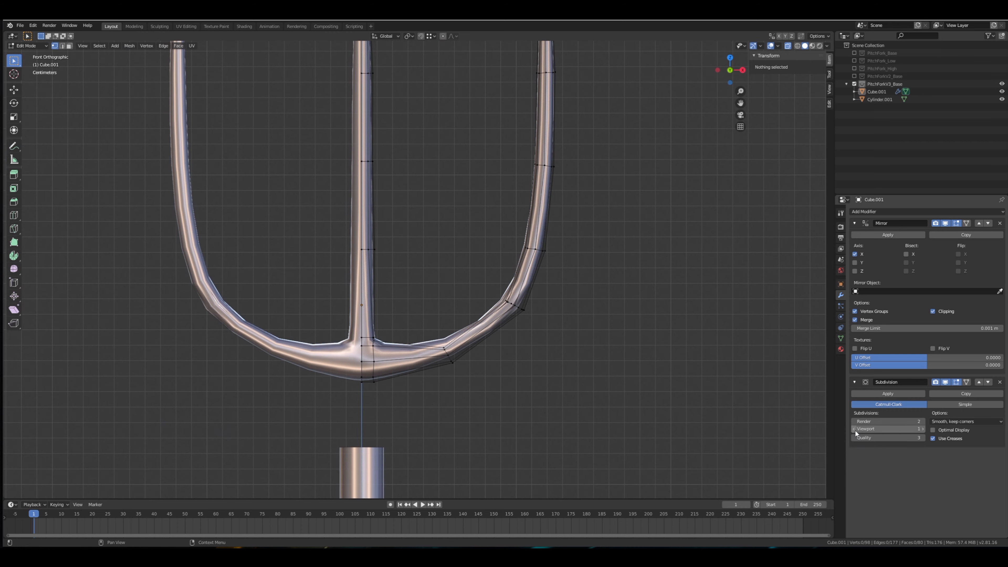
pyautogui.click(854, 429)
pyautogui.keyDown('shift'); pyautogui.moveTo(630, 310); pyautogui.dragTo(637, 334, button='middle'); pyautogui.keyUp('shift')
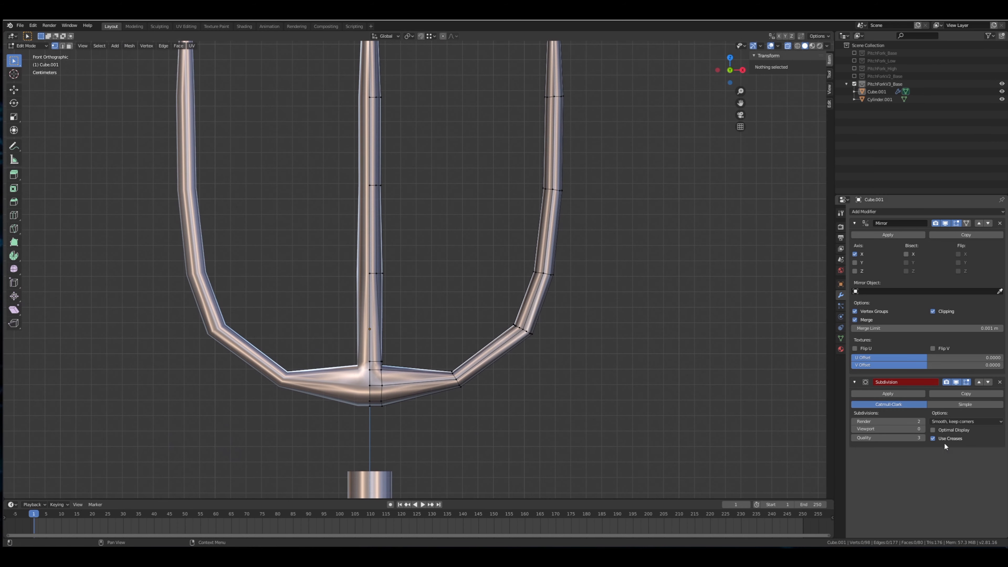
pyautogui.click(922, 429)
pyautogui.click(921, 429)
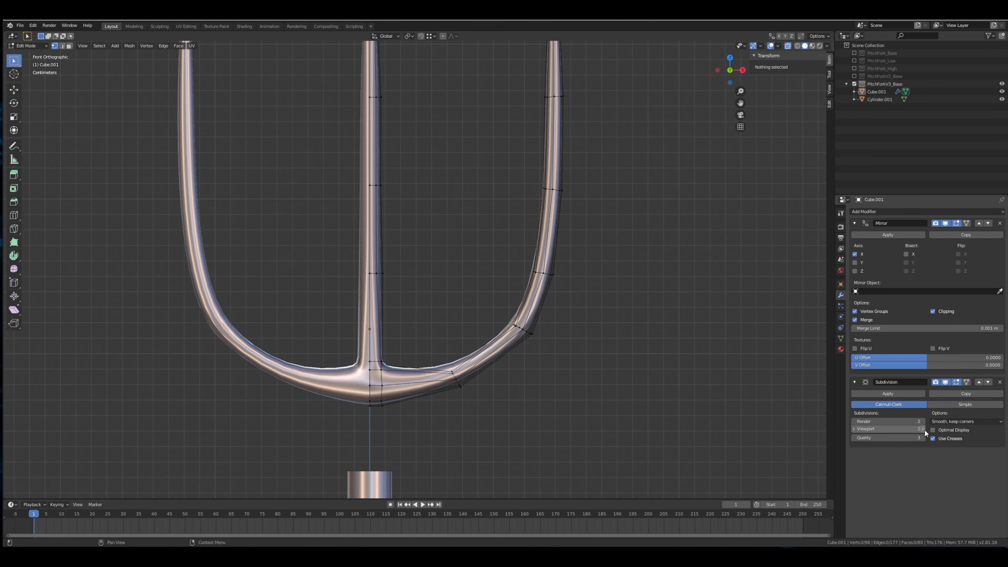
pyautogui.click(854, 429)
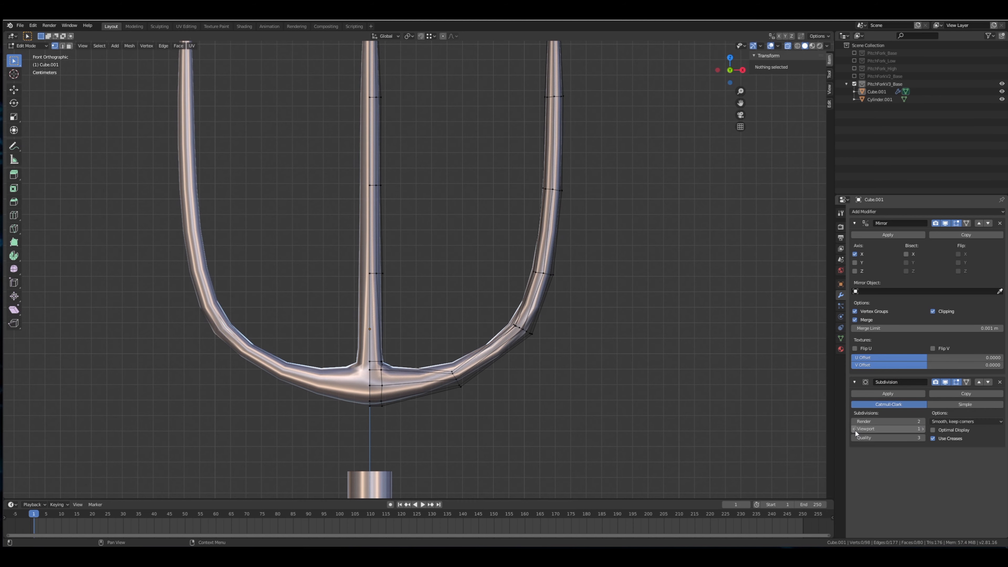
pyautogui.click(854, 429)
pyautogui.click(921, 430)
pyautogui.click(921, 430)
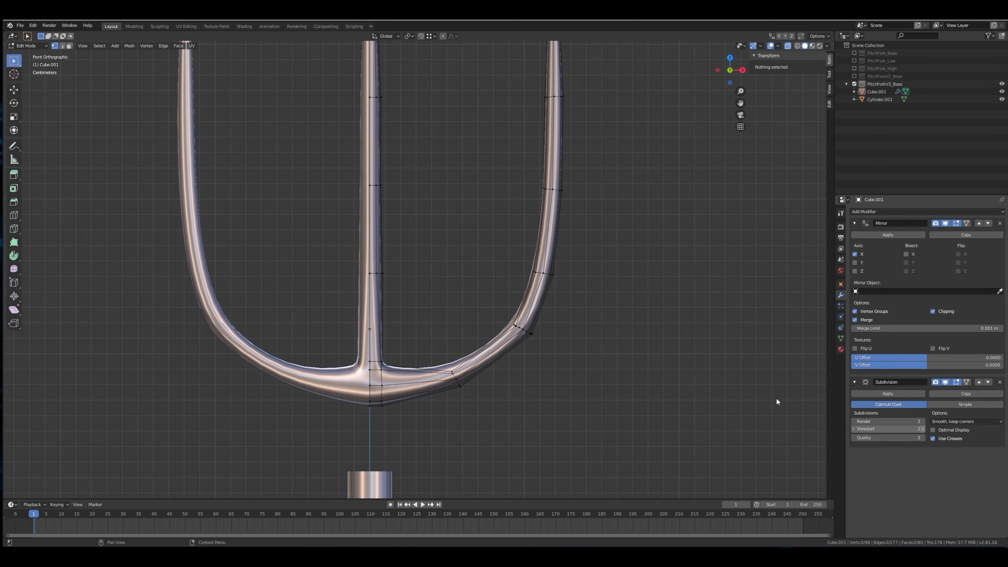
# Compare the outer prong's curve with the Subdivision modifier's viewport display off and on, leaving it on.
pyautogui.keyDown('shift'); pyautogui.moveTo(550, 104); pyautogui.dragTo(553, 163, button='middle'); pyautogui.keyUp('shift')
pyautogui.keyDown('shift'); pyautogui.moveTo(511, 292); pyautogui.dragTo(511, 261, button='middle'); pyautogui.keyUp('shift')
pyautogui.scroll(3, 524, 254)
pyautogui.scroll(-3, 511, 261)
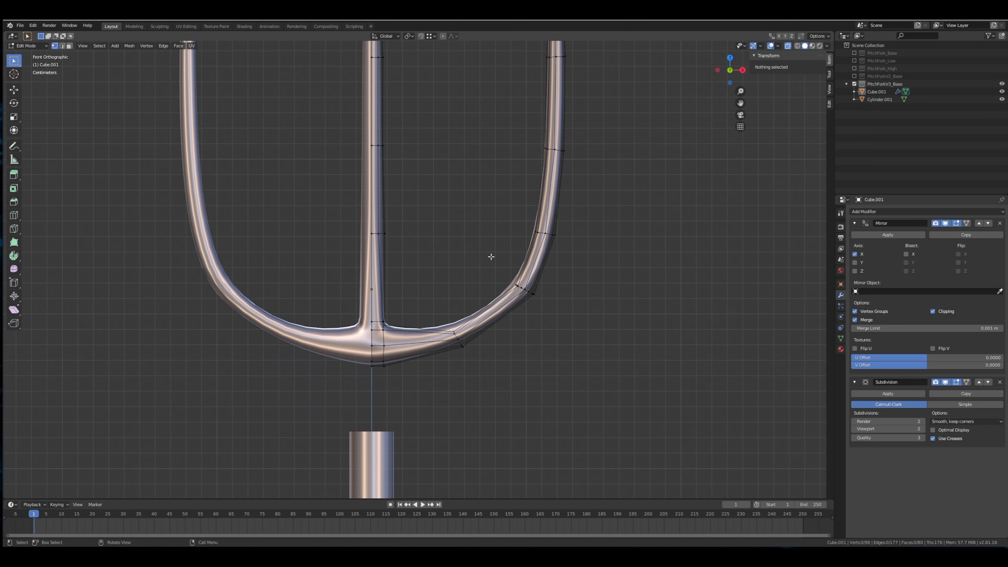
pyautogui.keyDown('shift'); pyautogui.moveTo(481, 228); pyautogui.dragTo(484, 263, button='middle'); pyautogui.keyUp('shift')
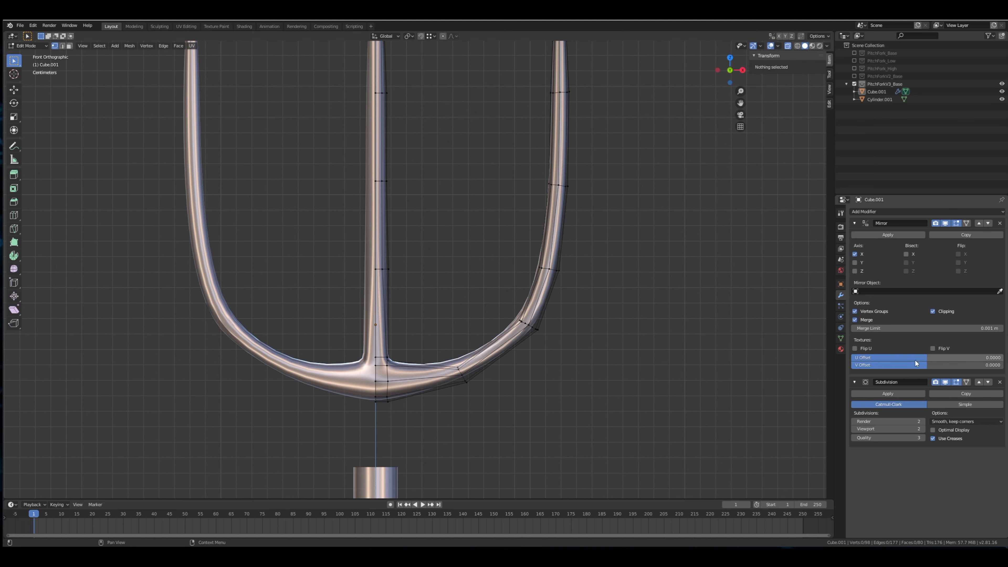
pyautogui.click(945, 384)
pyautogui.click(944, 383)
pyautogui.click(945, 384)
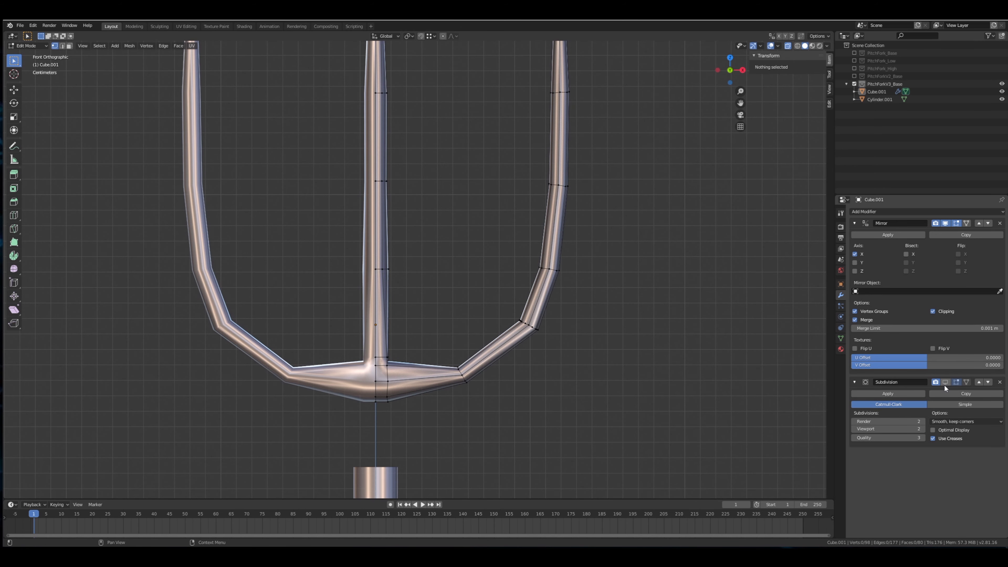
pyautogui.click(945, 383)
pyautogui.scroll(2, 541, 347)
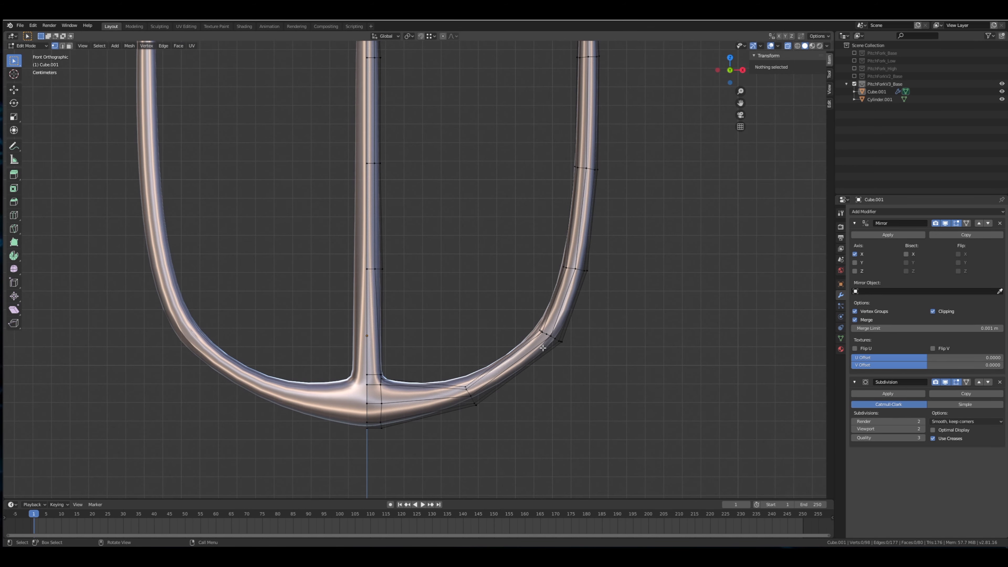
pyautogui.scroll(1, 541, 343)
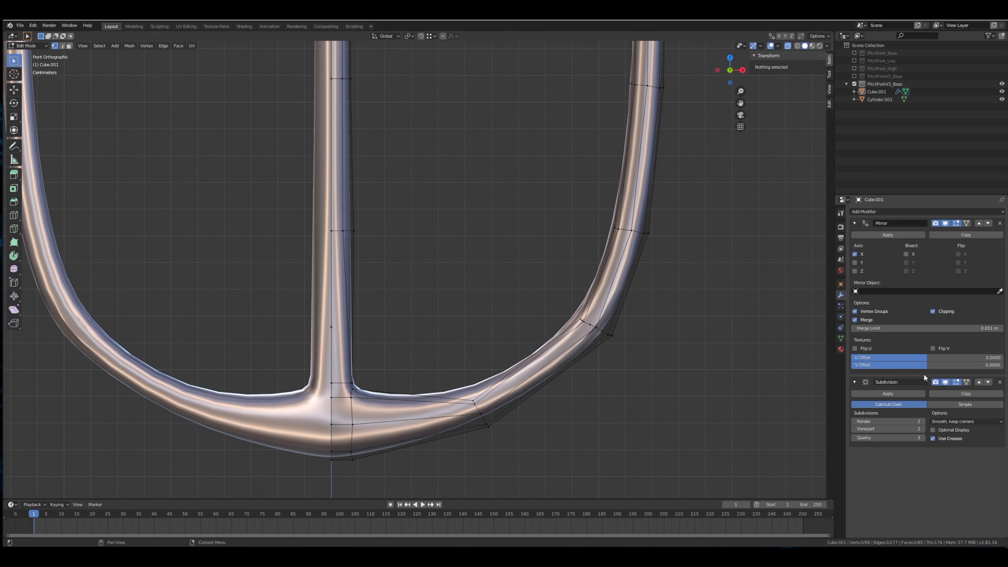
pyautogui.click(945, 383)
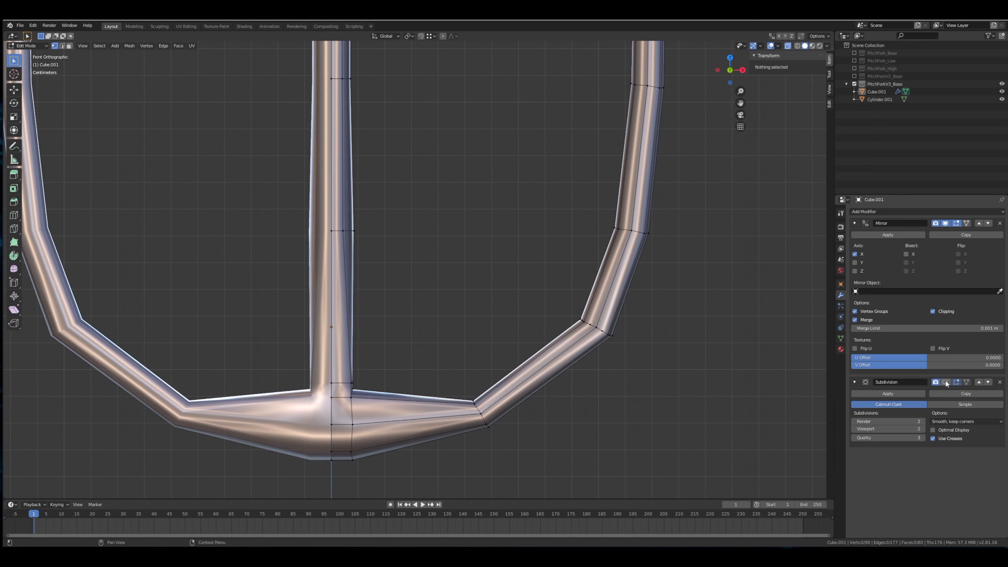
pyautogui.click(946, 383)
pyautogui.scroll(-1, 592, 353)
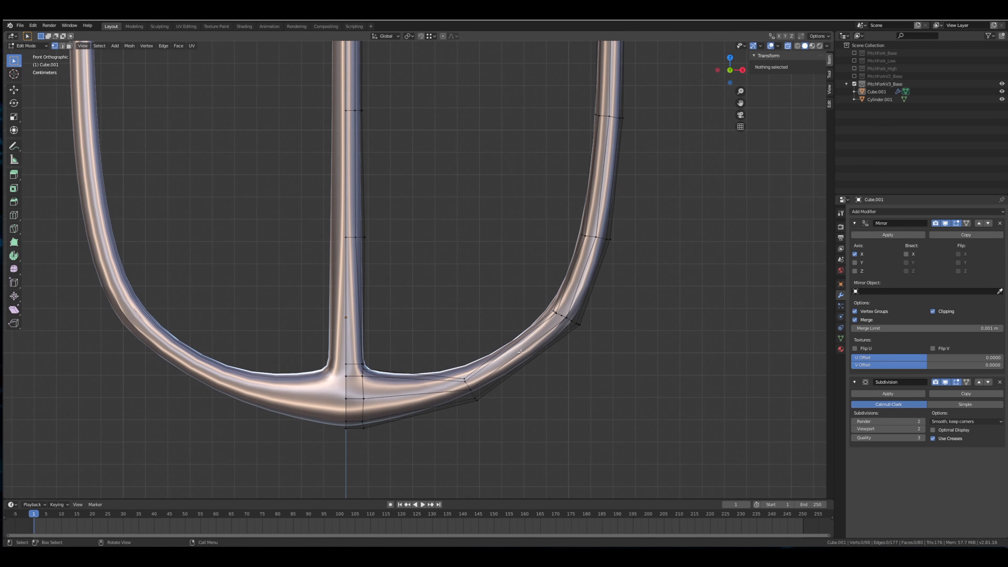
pyautogui.scroll(-1, 520, 352)
pyautogui.hotkey('ctrl', 'r')
pyautogui.press('Escape')
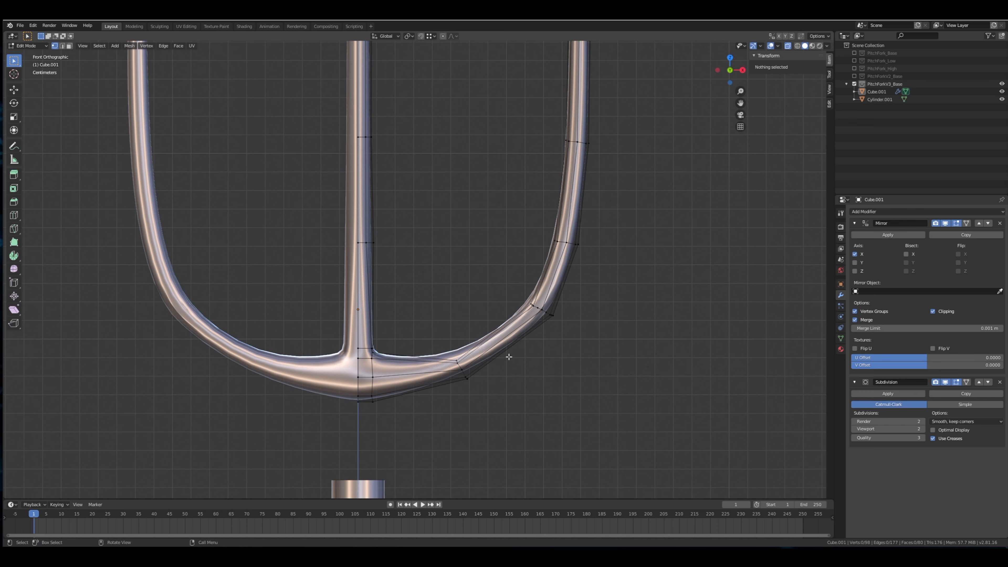
pyautogui.hotkey('ctrl', 'r')
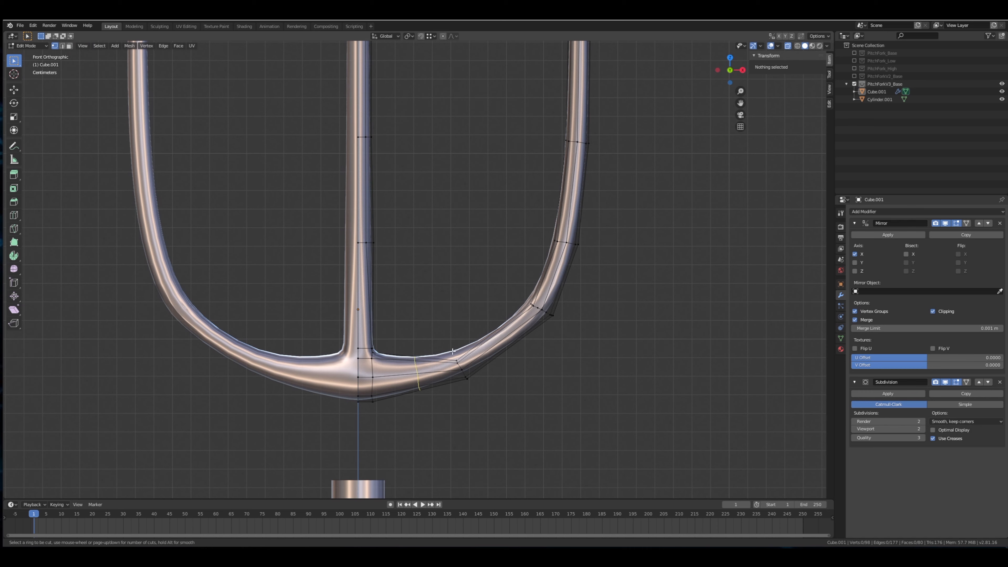
pyautogui.press('Escape')
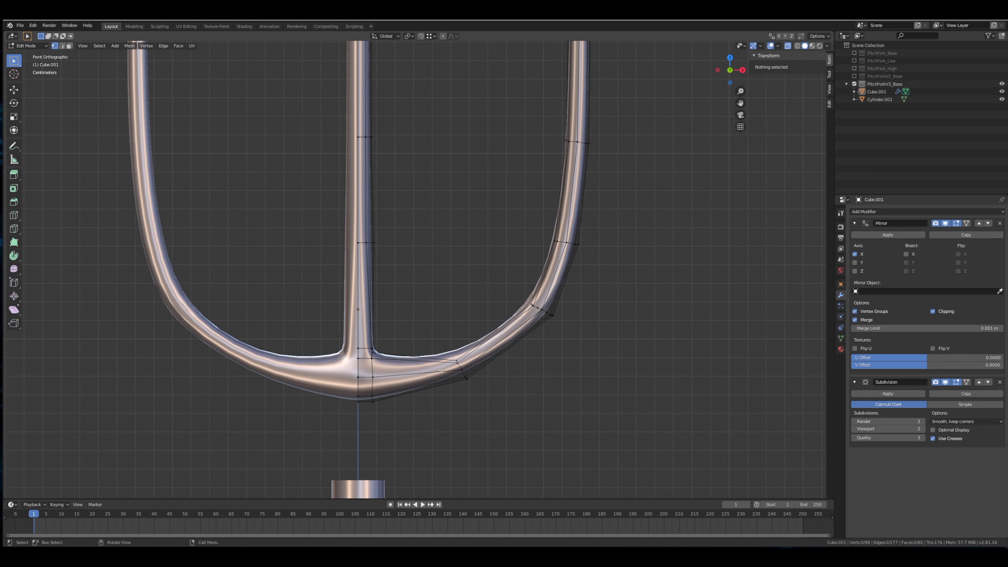
# Try beveling the outer prong's lower edge loop with a width of about 1.19 m and one segment.
pyautogui.keyDown('alt'); pyautogui.click(462, 370); pyautogui.keyUp('alt')
pyautogui.hotkey('ctrl', 'b')
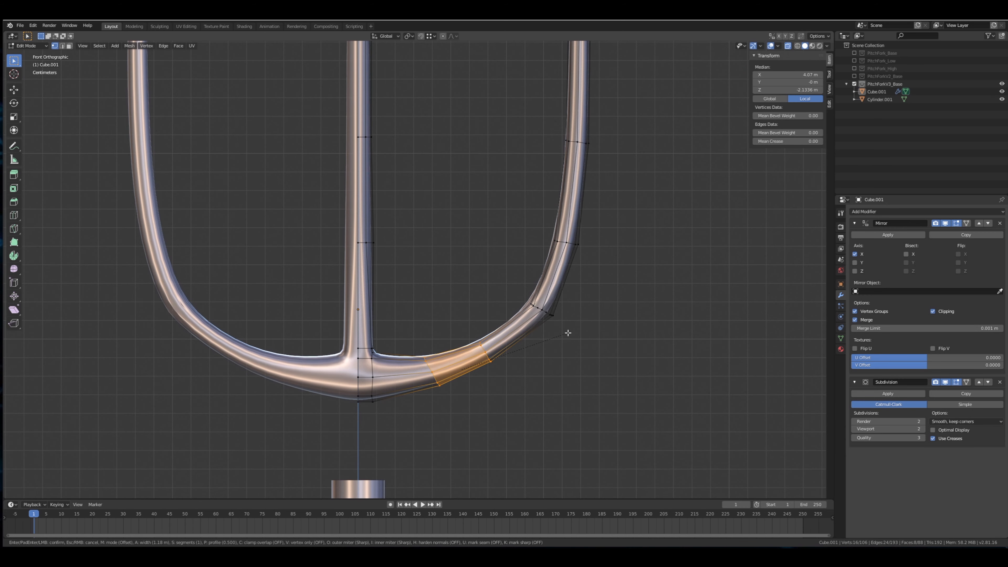
pyautogui.press('Escape')
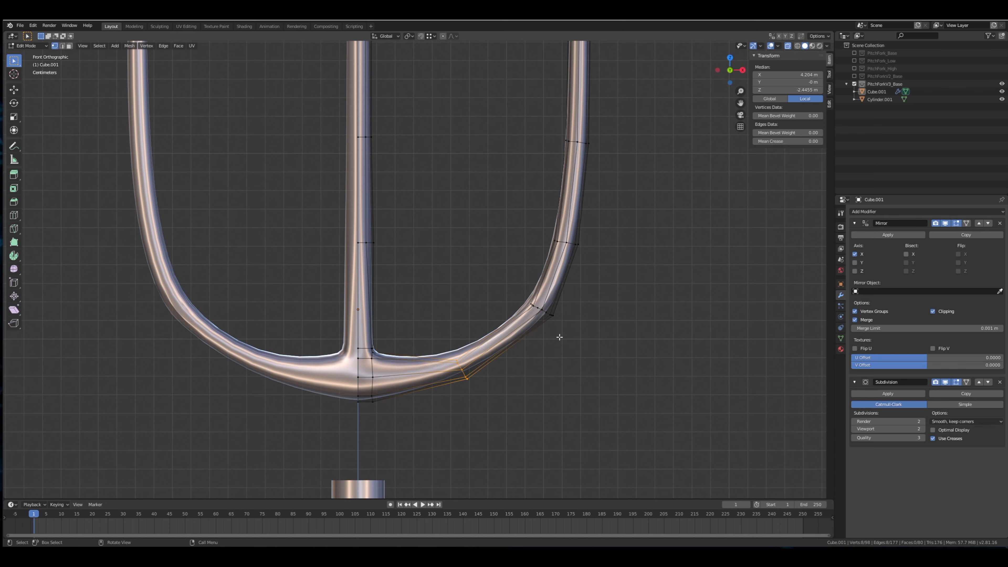
pyautogui.hotkey('ctrl', 'b')
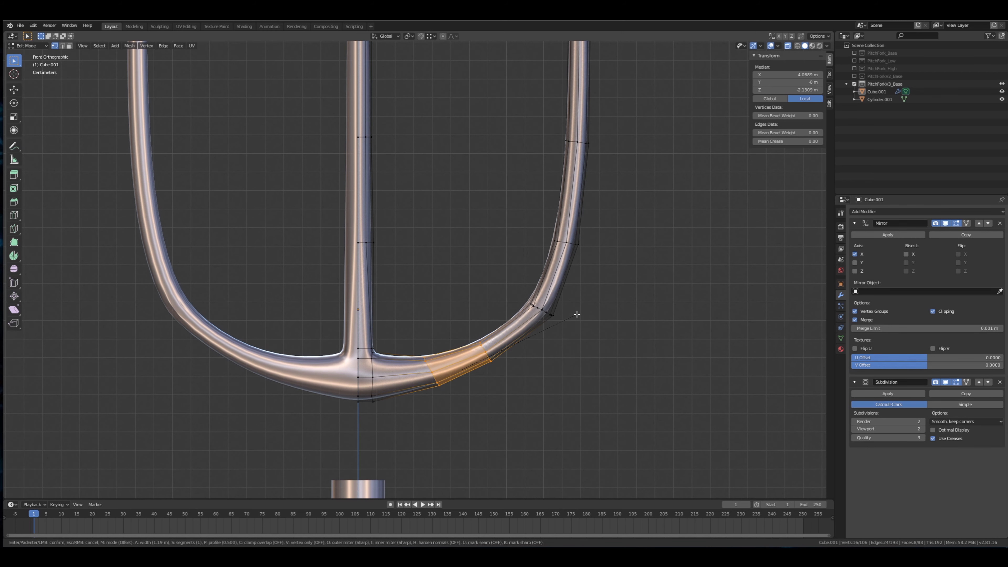
pyautogui.click(577, 314)
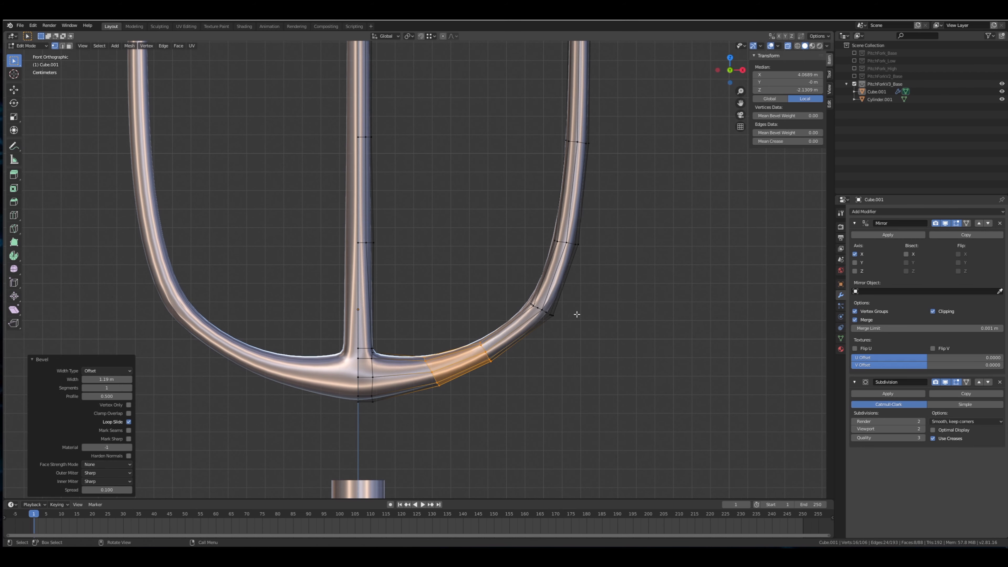
# Try beveling the outer prong's bend loop with a width of about 1.26 m and one segment.
pyautogui.keyDown('alt'); pyautogui.click(547, 312); pyautogui.keyUp('alt')
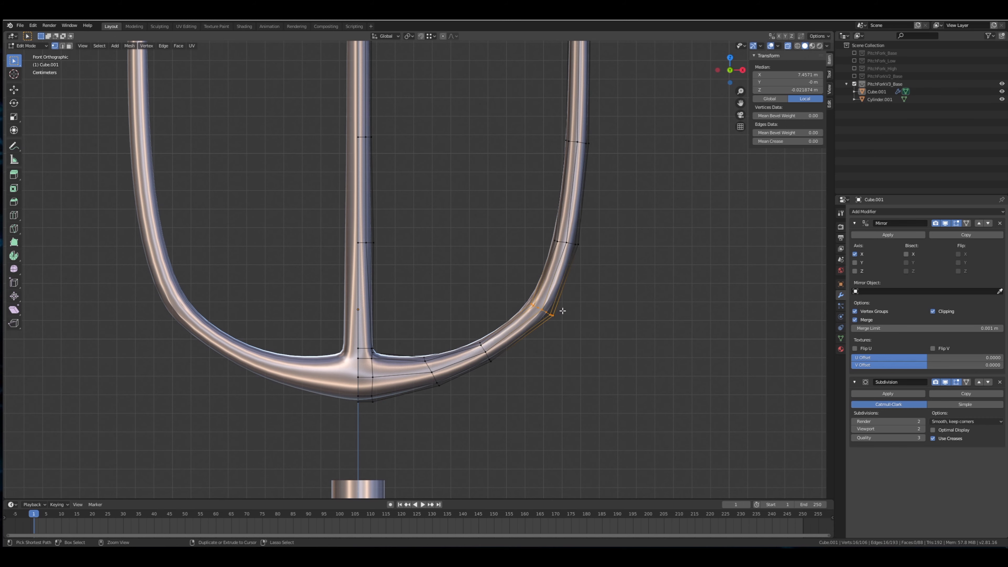
pyautogui.hotkey('ctrl', 'b')
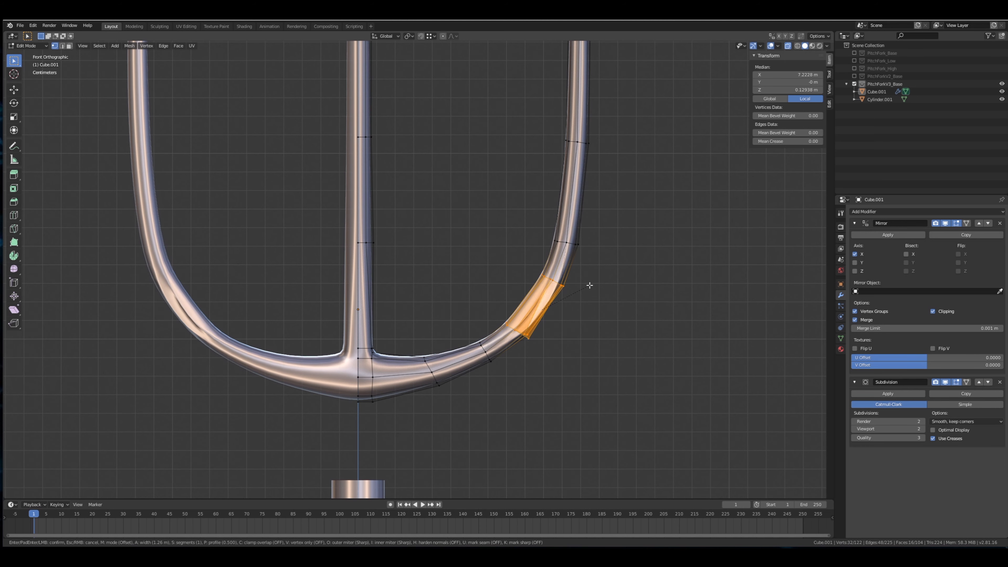
pyautogui.click(590, 285)
# Examine the vertices and faces of the beveled bend from the front and from below.
pyautogui.scroll(4, 590, 285)
pyautogui.keyDown('shift'); pyautogui.moveTo(624, 313); pyautogui.dragTo(512, 253, button='middle'); pyautogui.keyUp('shift')
pyautogui.scroll(2, 555, 275)
pyautogui.click(576, 377)
pyautogui.scroll(-5, 578, 375)
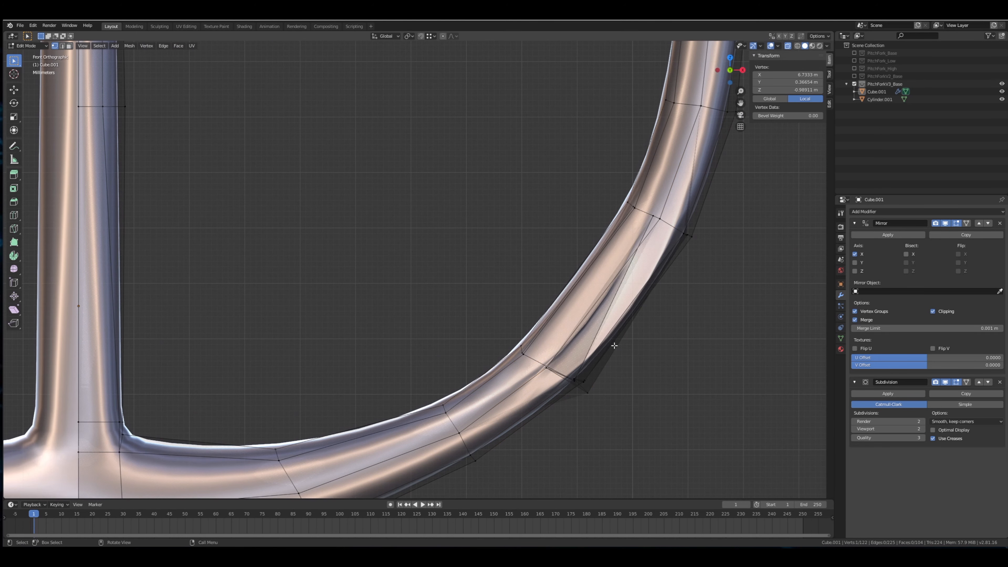
pyautogui.moveTo(615, 346); pyautogui.dragTo(551, 274, button='middle')
pyautogui.click(515, 335)
pyautogui.keyDown('shift'); pyautogui.click(562, 274); pyautogui.keyUp('shift')
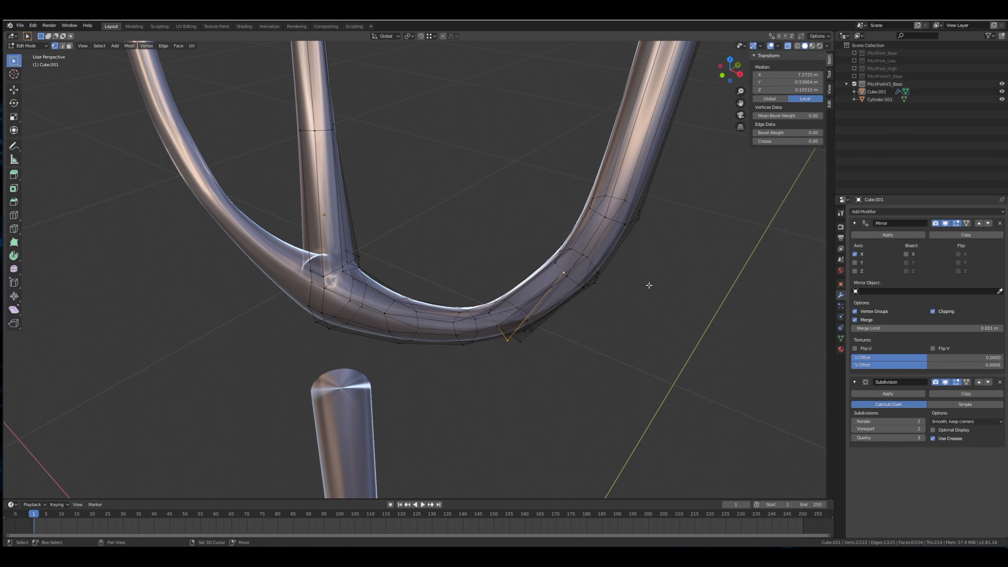
pyautogui.moveTo(647, 284); pyautogui.dragTo(605, 239, button='middle')
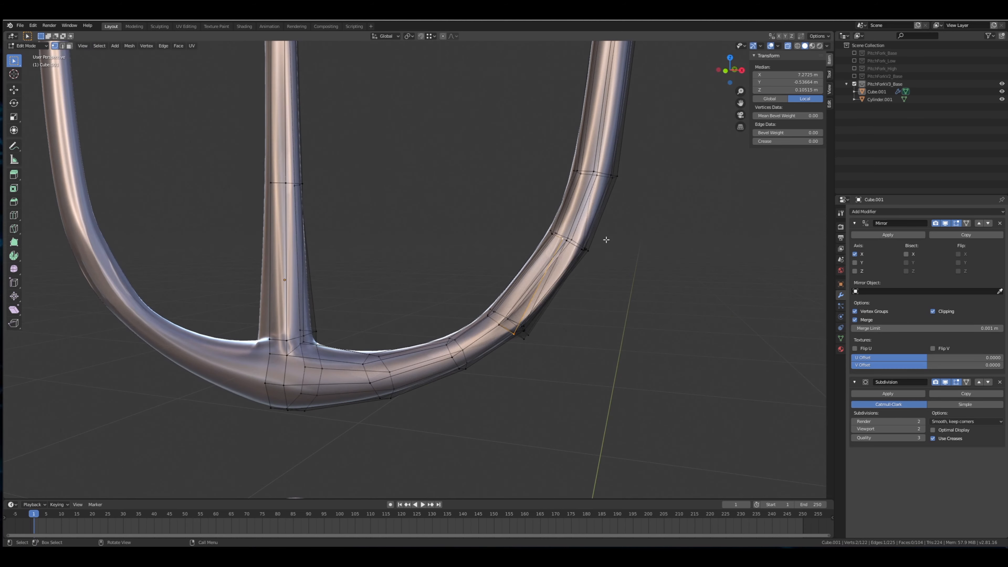
pyautogui.click(521, 334)
pyautogui.moveTo(524, 336); pyautogui.dragTo(482, 327, button='middle')
pyautogui.scroll(2, 482, 327)
pyautogui.moveTo(483, 361); pyautogui.dragTo(511, 348, button='middle')
pyautogui.press('KP_1')
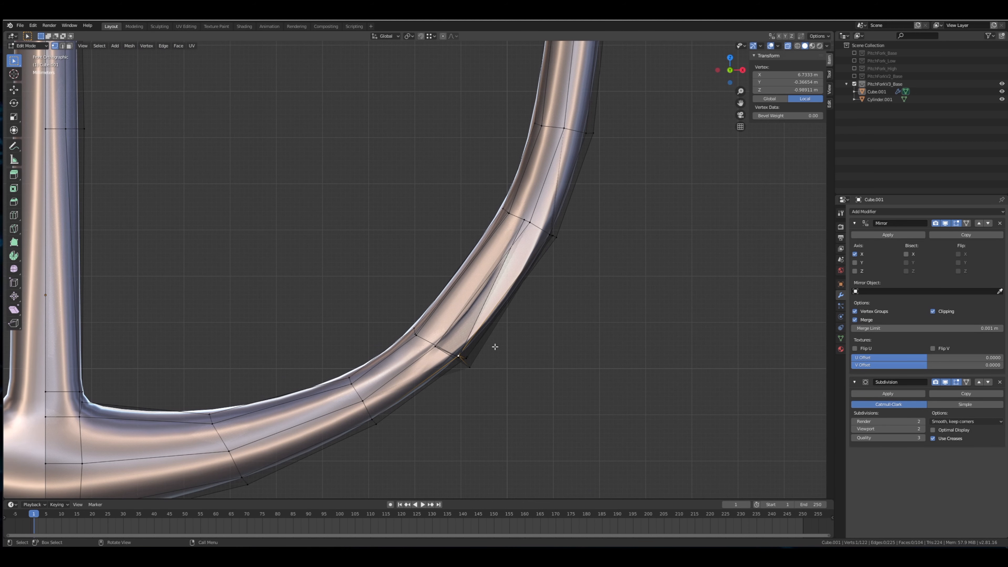
# Try moving the outer vertex at the lower end of the beveled bend.
pyautogui.click(526, 223)
pyautogui.click(468, 367)
pyautogui.press('g')
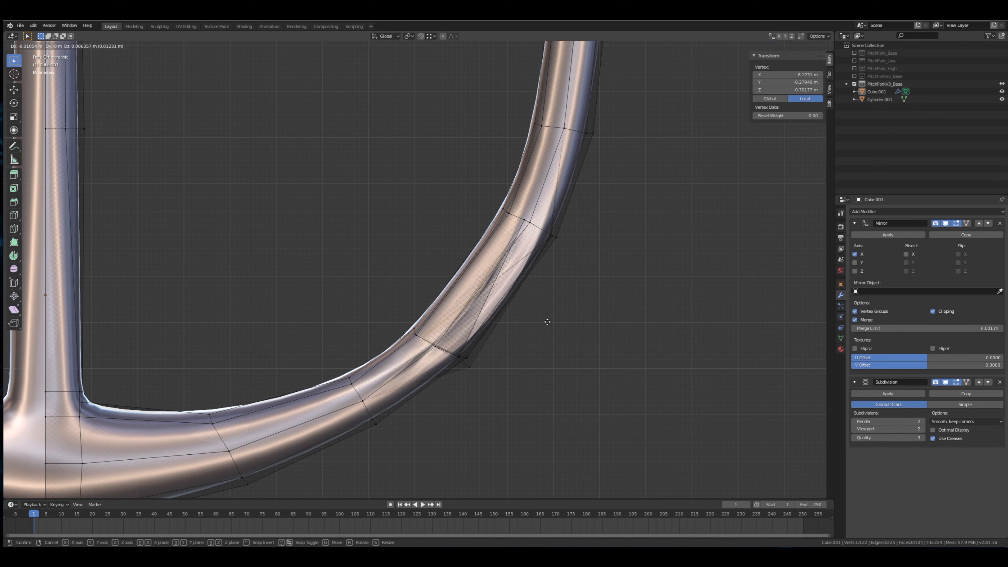
pyautogui.rightClick(565, 341)
pyautogui.moveTo(565, 341)
pyautogui.mouseDown(button='middle')
pyautogui.moveTo(487, 343)
pyautogui.moveTo(530, 349)
pyautogui.moveTo(522, 344)
pyautogui.moveTo(551, 340)
pyautogui.mouseUp(button='middle')
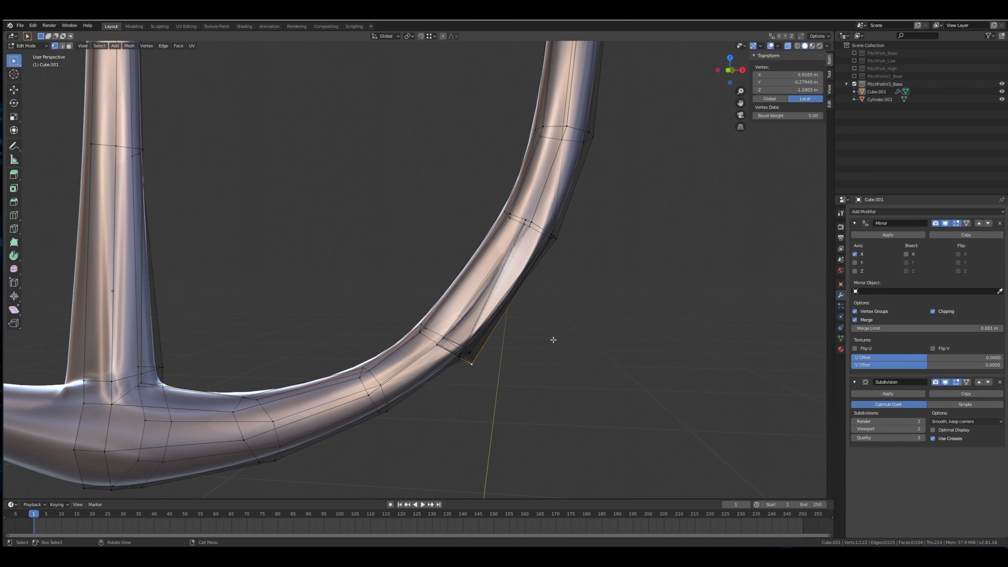
# Undo the vertex selections and both bevels on the outer prong.
pyautogui.hotkey('ctrl', 'z')
pyautogui.hotkey('ctrl', 'z')
pyautogui.hotkey('ctrl', 'z')
pyautogui.hotkey('ctrl', 'z')
pyautogui.hotkey('ctrl', 'z')
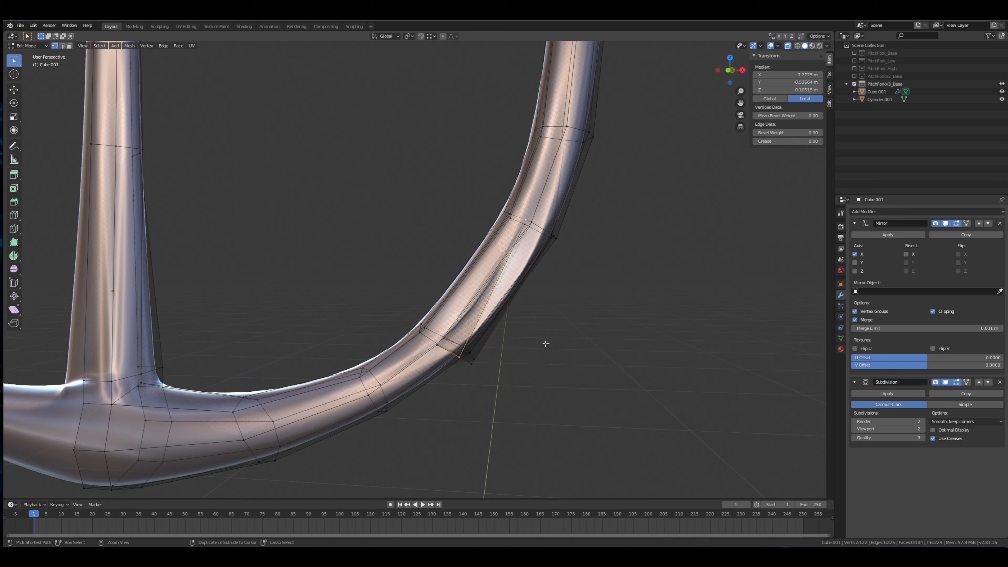
pyautogui.moveTo(543, 344); pyautogui.dragTo(522, 323, button='middle')
pyautogui.hotkey('ctrl', 'z')
pyautogui.hotkey('ctrl', 'z')
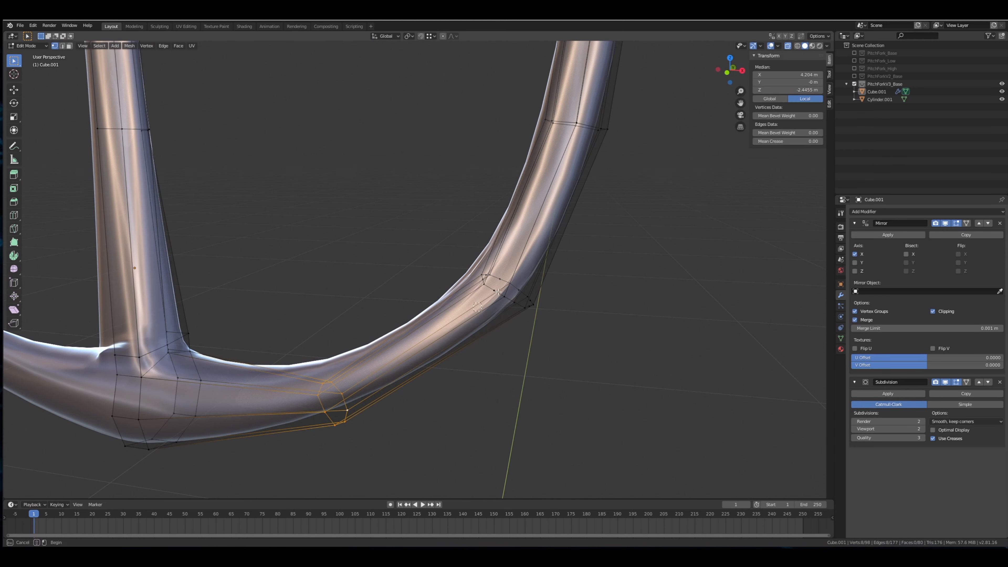
pyautogui.press('g')
pyautogui.rightClick(605, 276)
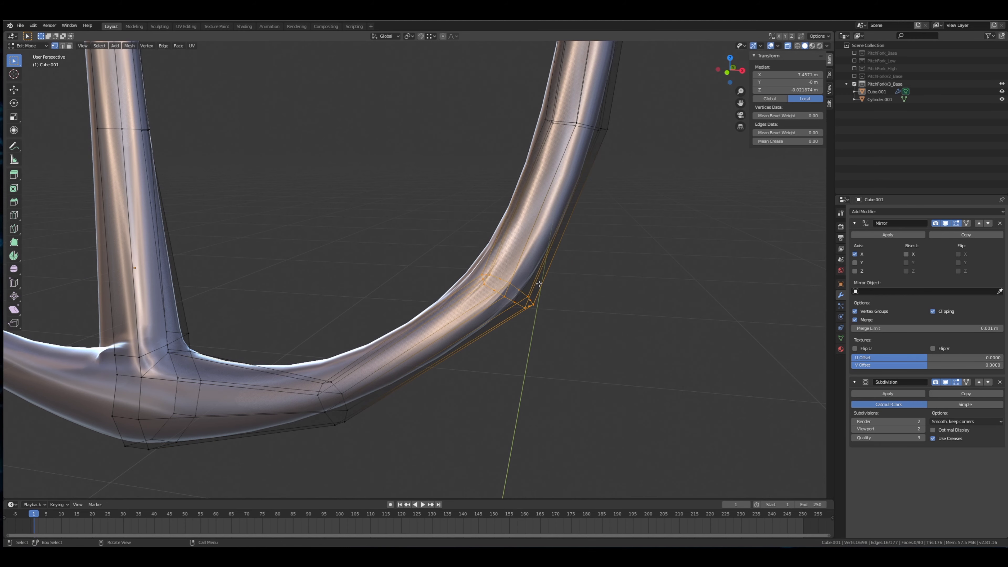
# Bevel the outer prong's lower edge loop near the crossbar in front view with a width of about 0.93 m and one segment.
pyautogui.scroll(-4, 523, 282)
pyautogui.moveTo(432, 289); pyautogui.dragTo(450, 282, button='middle')
pyautogui.press('KP_1')
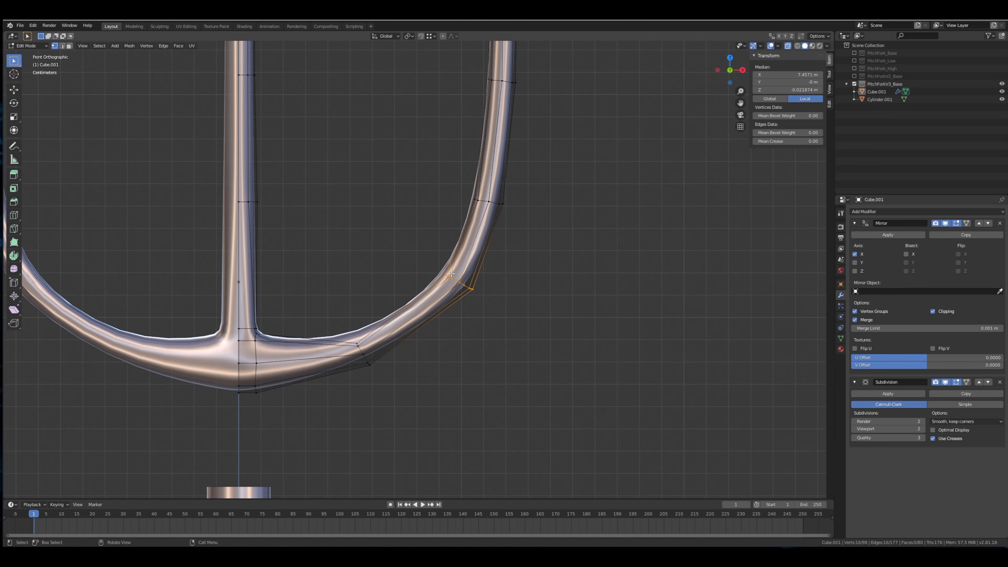
pyautogui.keyDown('shift'); pyautogui.moveTo(451, 274); pyautogui.dragTo(453, 274); pyautogui.keyUp('shift')
pyautogui.keyDown('shift'); pyautogui.moveTo(453, 273); pyautogui.dragTo(474, 268, button='middle'); pyautogui.keyUp('shift')
pyautogui.keyDown('alt'); pyautogui.click(390, 356); pyautogui.keyUp('alt')
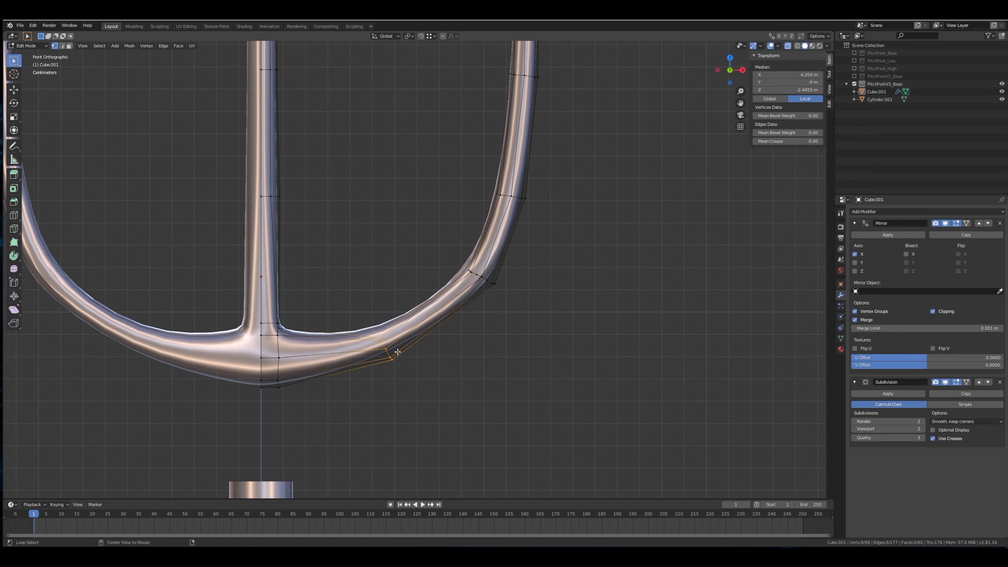
pyautogui.hotkey('ctrl', 'b')
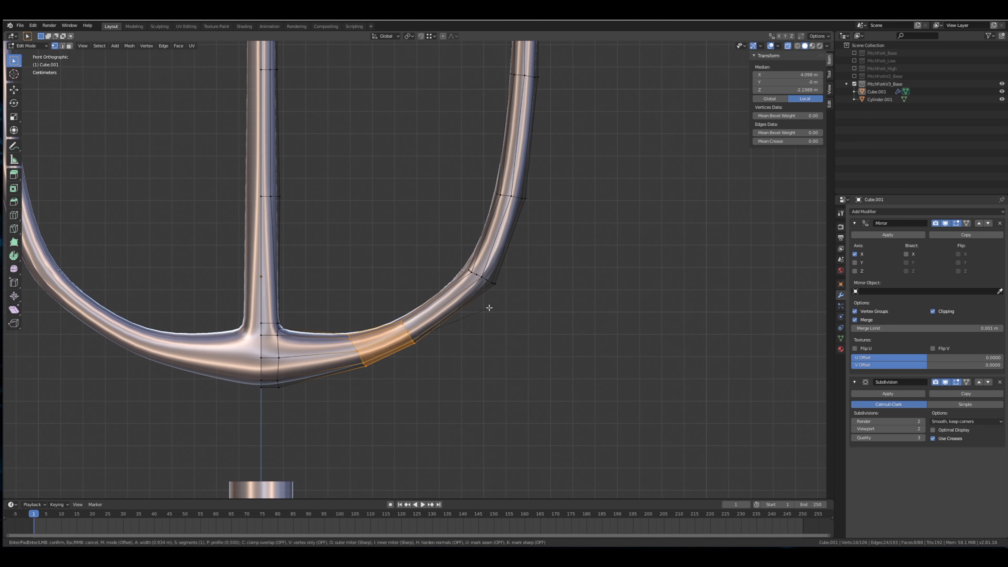
pyautogui.click(489, 308)
# Try beveling the outer prong's bend loop with a width of about 0.84 m and one segment.
pyautogui.keyDown('alt'); pyautogui.click(484, 277); pyautogui.keyUp('alt')
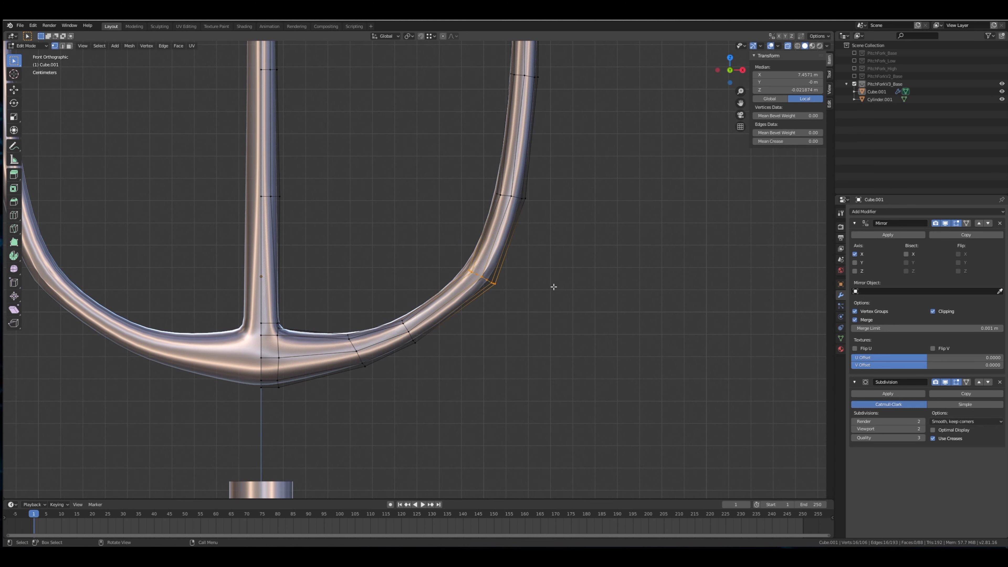
pyautogui.hotkey('ctrl', 'b')
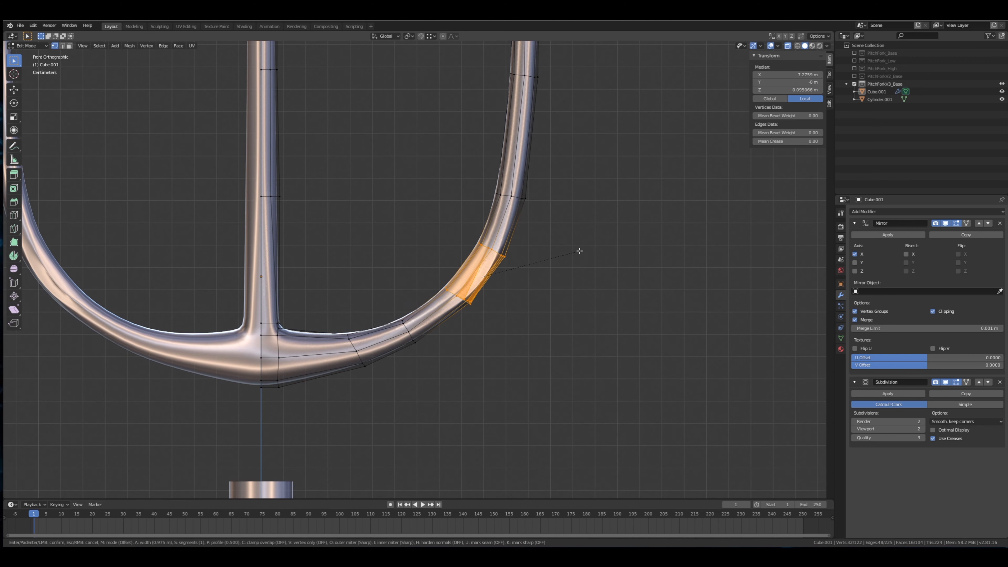
pyautogui.click(578, 251)
pyautogui.scroll(-3, 546, 248)
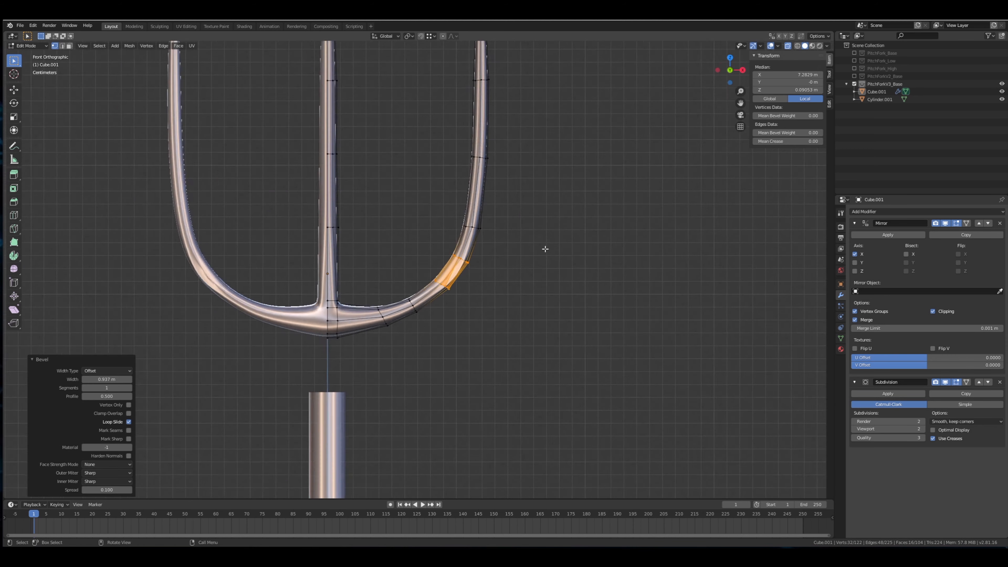
pyautogui.scroll(5, 541, 248)
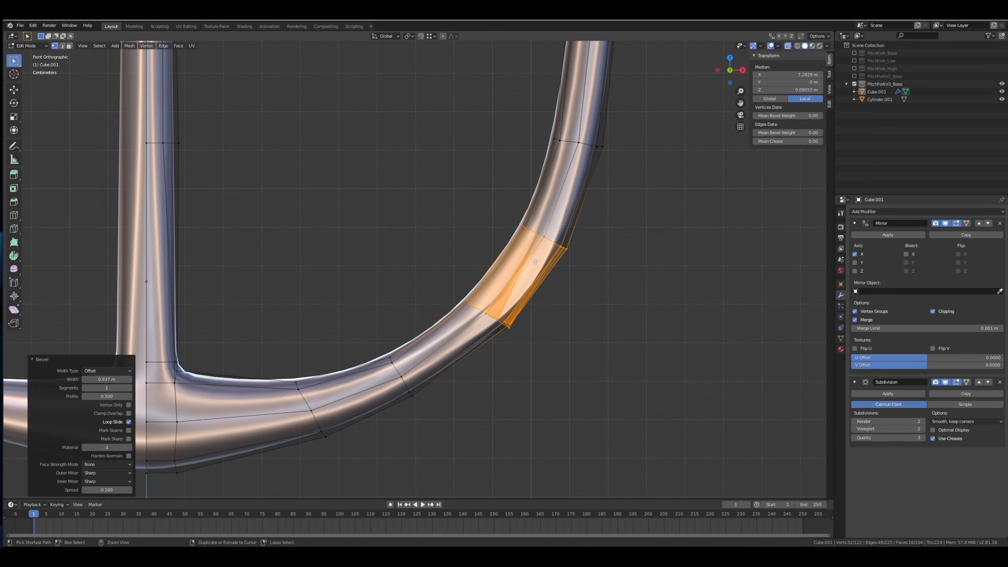
pyautogui.scroll(-2, 535, 261)
pyautogui.click(680, 285)
pyautogui.moveTo(652, 283)
pyautogui.mouseDown(button='middle')
pyautogui.moveTo(594, 288)
pyautogui.moveTo(598, 297)
pyautogui.moveTo(639, 278)
pyautogui.mouseUp(button='middle')
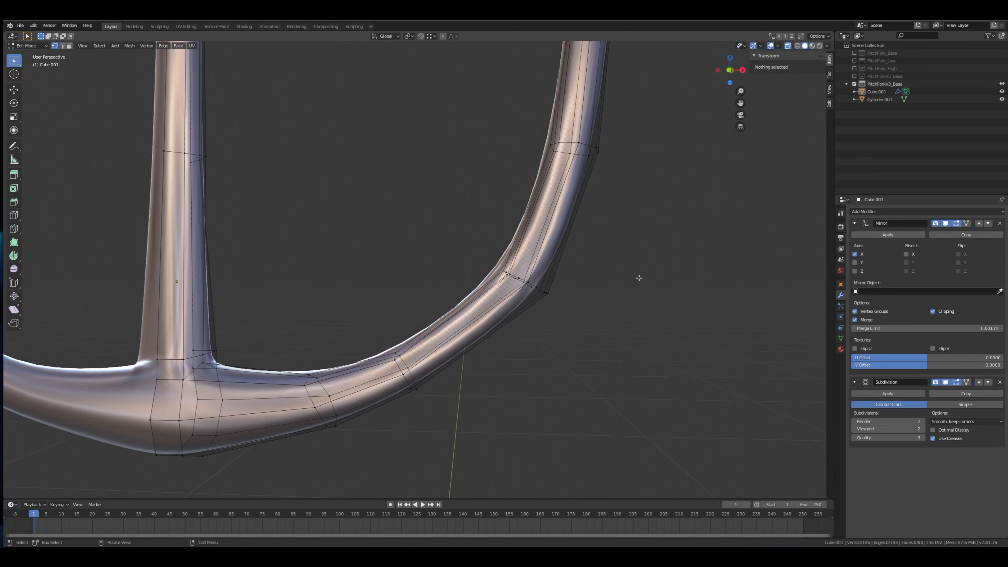
# Select the whole mesh and merge its vertices by distance.
pyautogui.scroll(-2, 639, 278)
pyautogui.press('a')
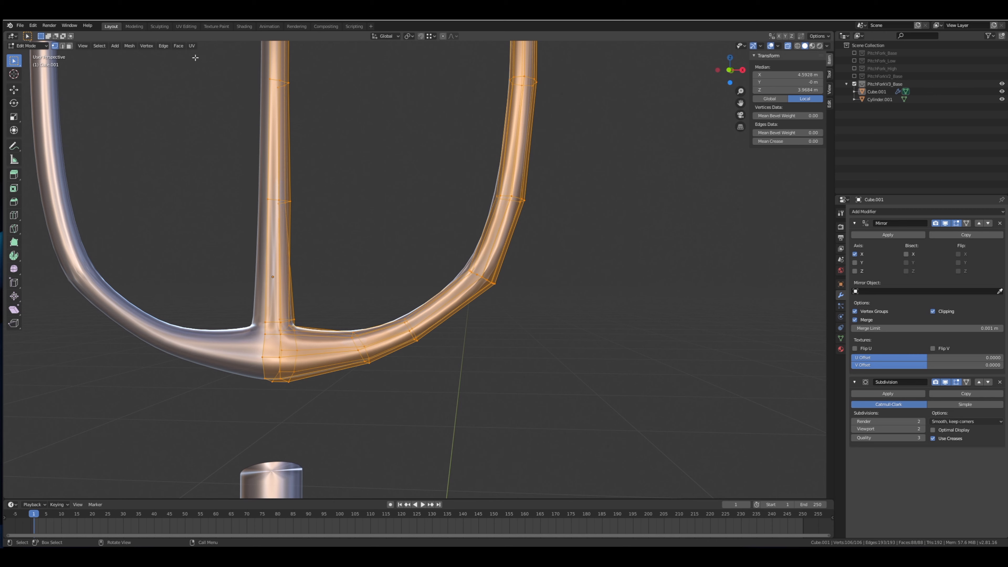
pyautogui.click(135, 49)
pyautogui.moveTo(139, 49)
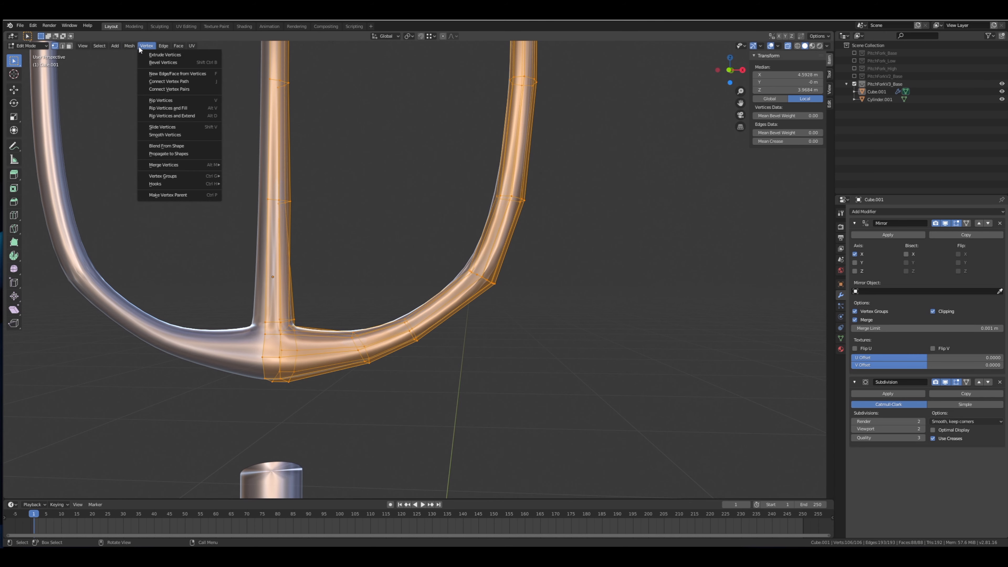
pyautogui.moveTo(179, 166)
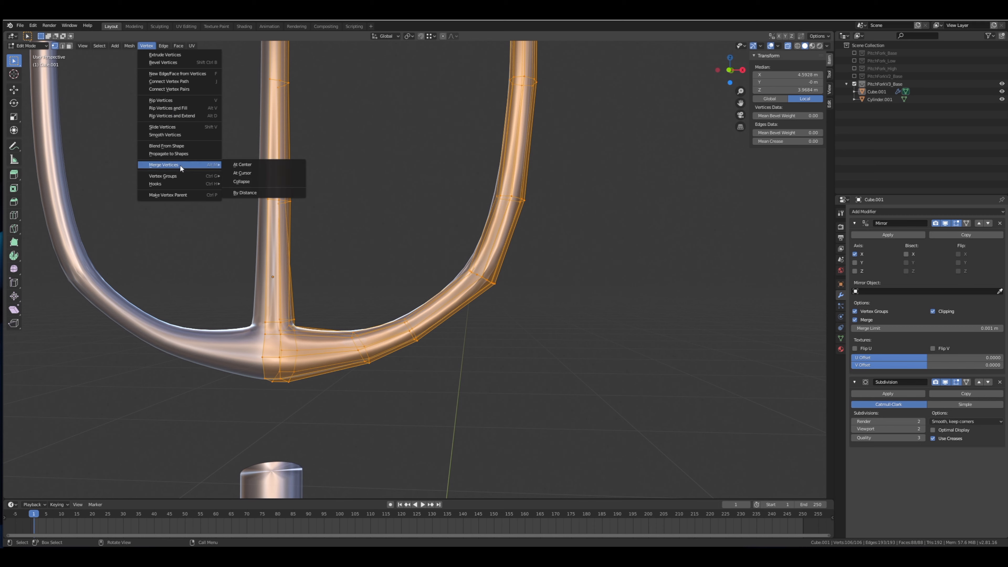
pyautogui.click(249, 193)
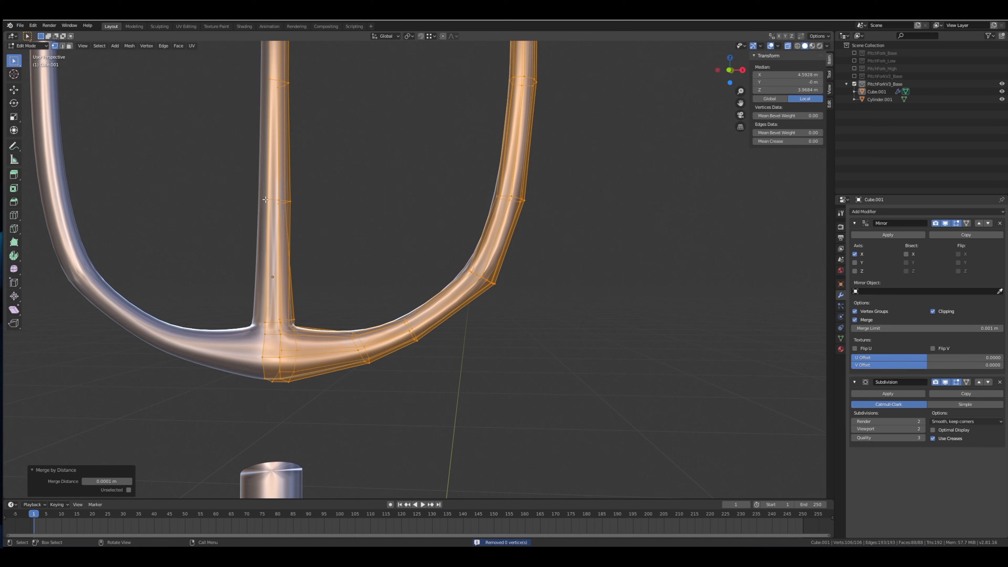
# Set the merge distance to 0.001 m.
pyautogui.moveTo(507, 213); pyautogui.dragTo(541, 252, button='middle')
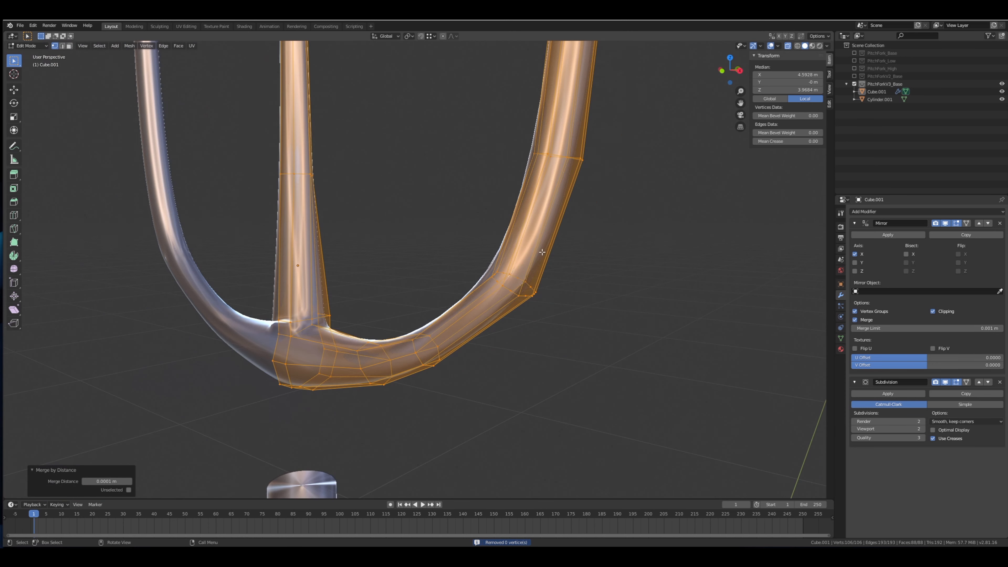
pyautogui.click(115, 481)
pyautogui.press('BackSpace')
pyautogui.click(115, 479)
pyautogui.write('0')
pyautogui.write('01')
pyautogui.press('Return')
pyautogui.click(109, 481)
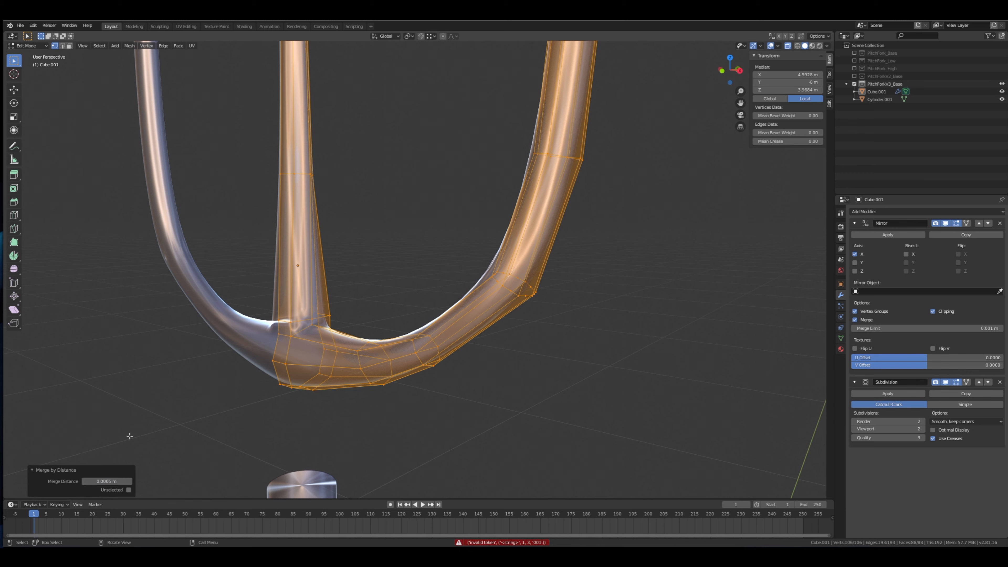
pyautogui.write('.0')
pyautogui.press('Return')
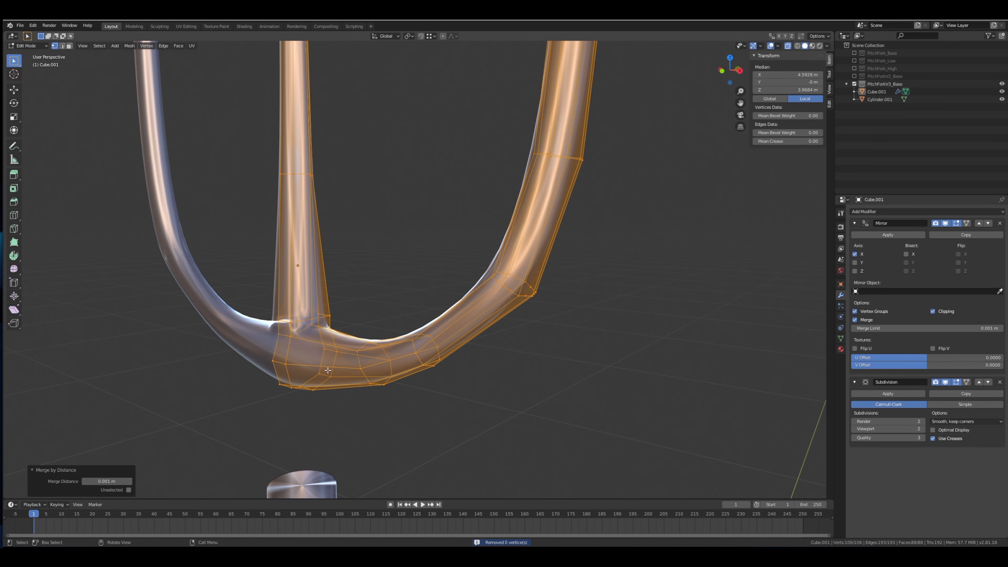
# Hide a single vertex of the outer prong's bend loop to check for overlapping geometry.
pyautogui.moveTo(328, 370); pyautogui.dragTo(393, 409, button='middle')
pyautogui.scroll(2, 439, 351)
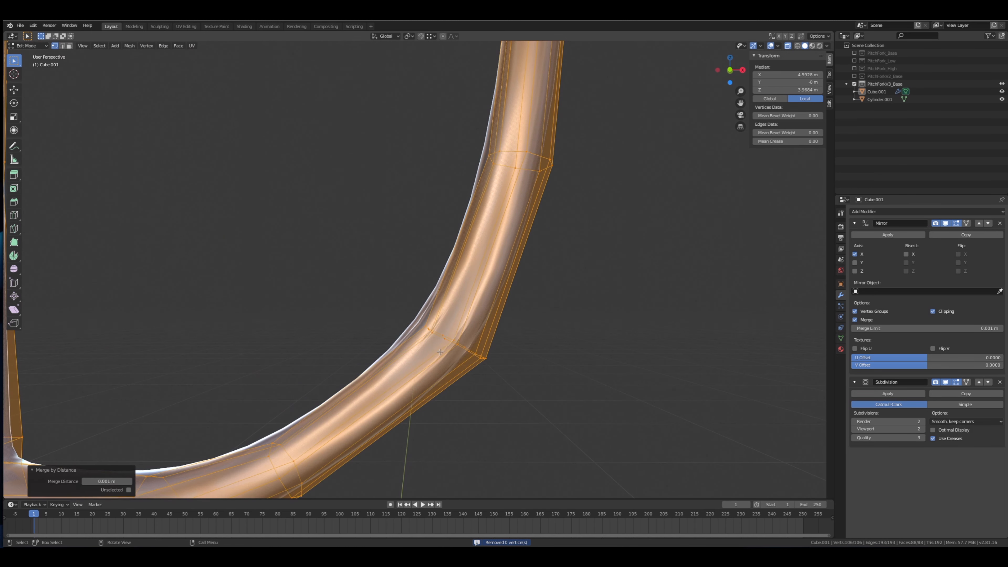
pyautogui.click(452, 341)
pyautogui.moveTo(486, 333)
pyautogui.mouseDown(button='middle')
pyautogui.moveTo(500, 342)
pyautogui.moveTo(472, 342)
pyautogui.mouseUp(button='middle')
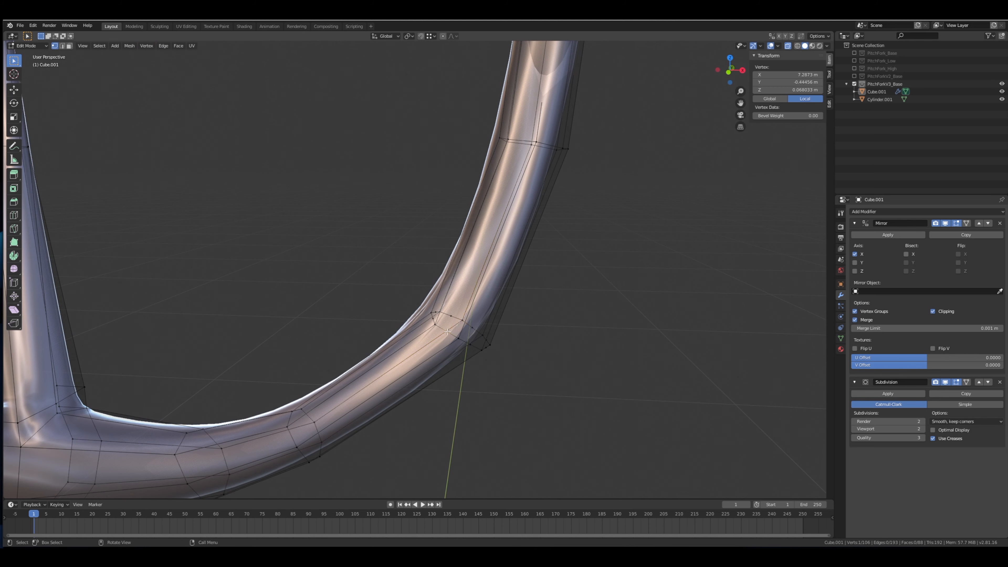
pyautogui.press('h')
pyautogui.rightClick(462, 314)
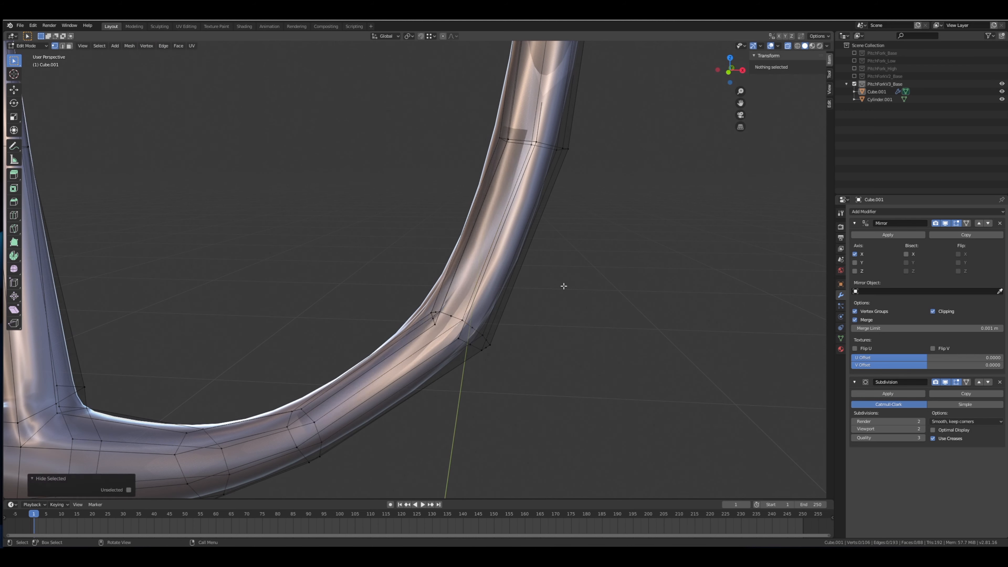
# Undo the recent edits back past the duplicate loop at the outer prong's bend, and test-move the bend loop without keeping the move.
pyautogui.hotkey('ctrl', 'z')
pyautogui.hotkey('ctrl', 'z')
pyautogui.hotkey('ctrl', 'z')
pyautogui.hotkey('ctrl', 'z')
pyautogui.hotkey('ctrl', 'z')
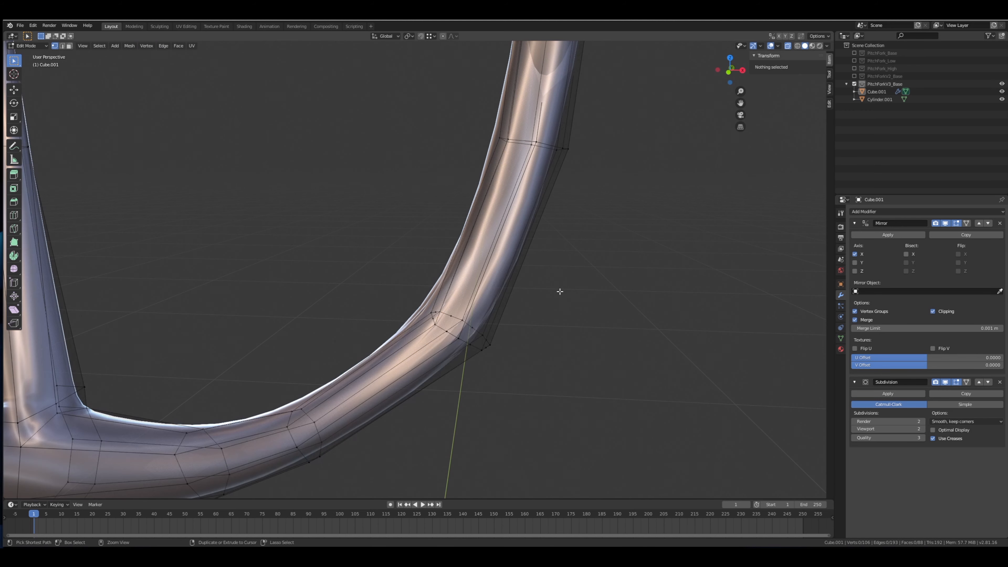
pyautogui.hotkey('ctrl', 'z')
pyautogui.hotkey('ctrl', 'z')
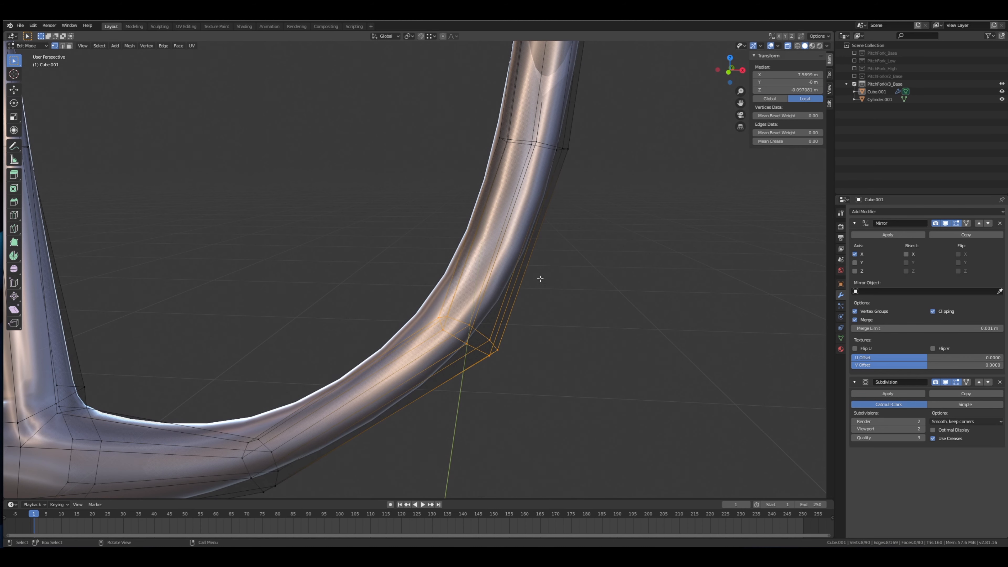
pyautogui.press('g')
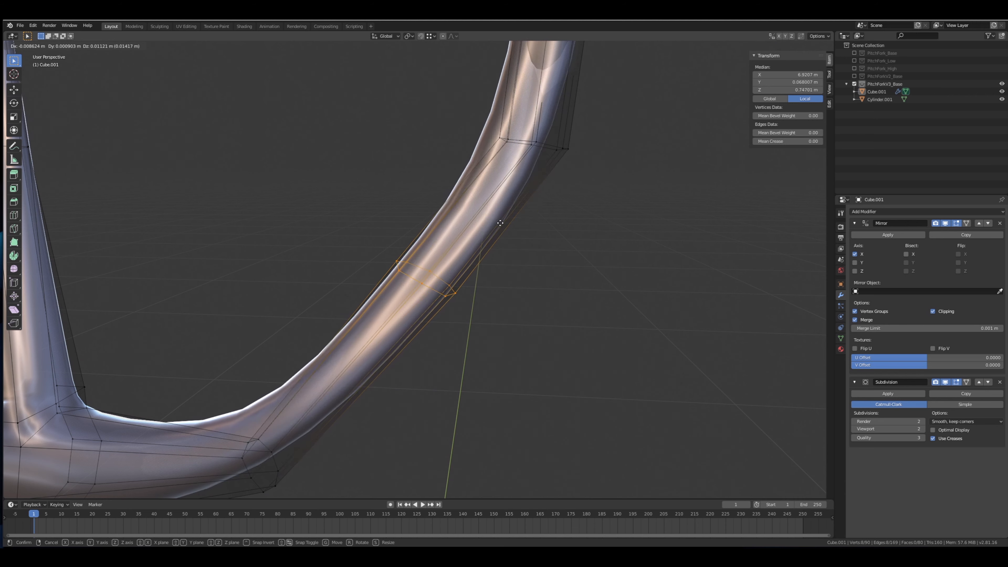
pyautogui.rightClick(405, 258)
# Bevel the outer prong's bend loop in front view with a width of about 0.82 m and one segment.
pyautogui.scroll(-2, 404, 259)
pyautogui.moveTo(389, 263)
pyautogui.mouseDown(button='middle')
pyautogui.moveTo(398, 259)
pyautogui.moveTo(384, 256)
pyautogui.mouseUp(button='middle')
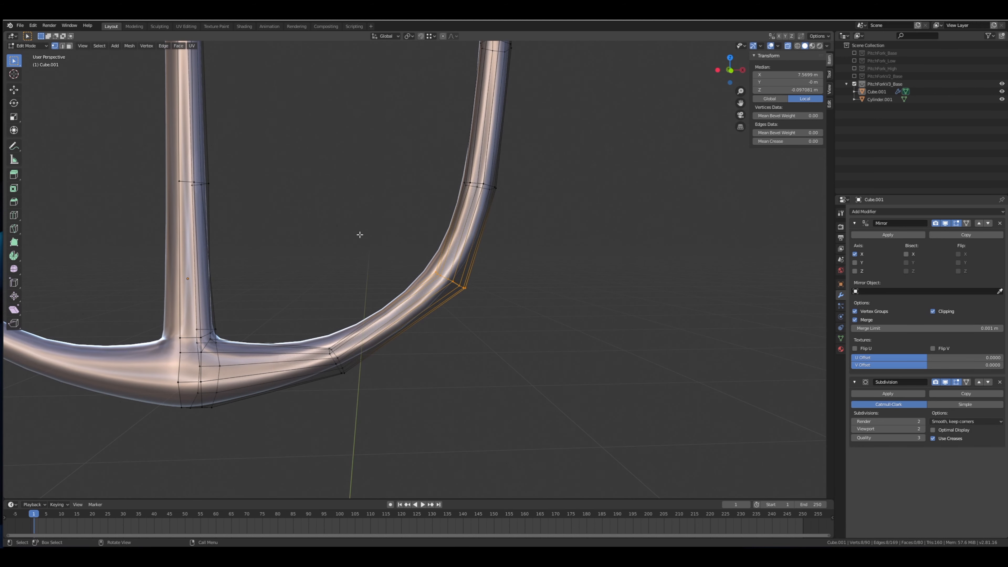
pyautogui.press('KP_1')
pyautogui.hotkey('ctrl', 'b')
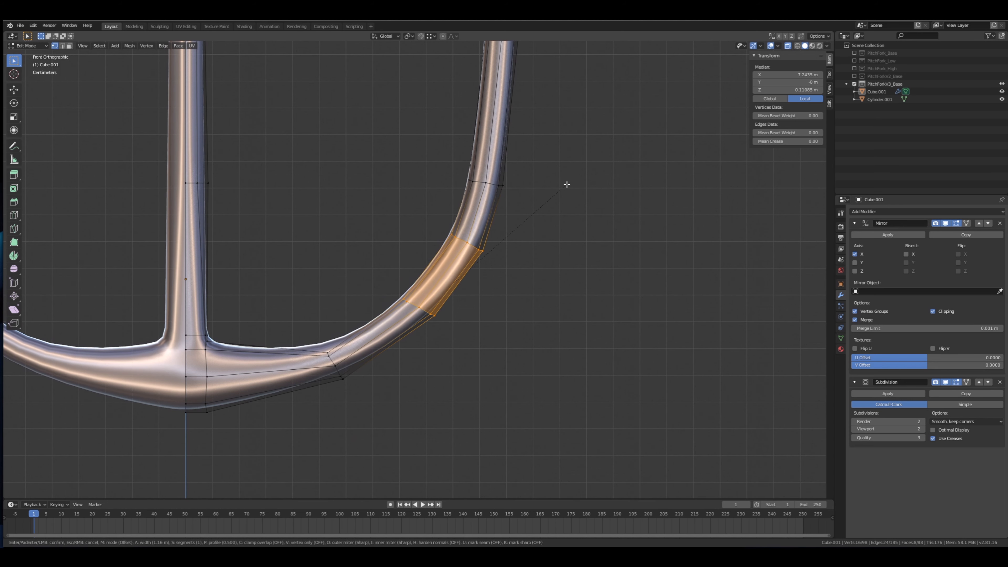
pyautogui.click(559, 191)
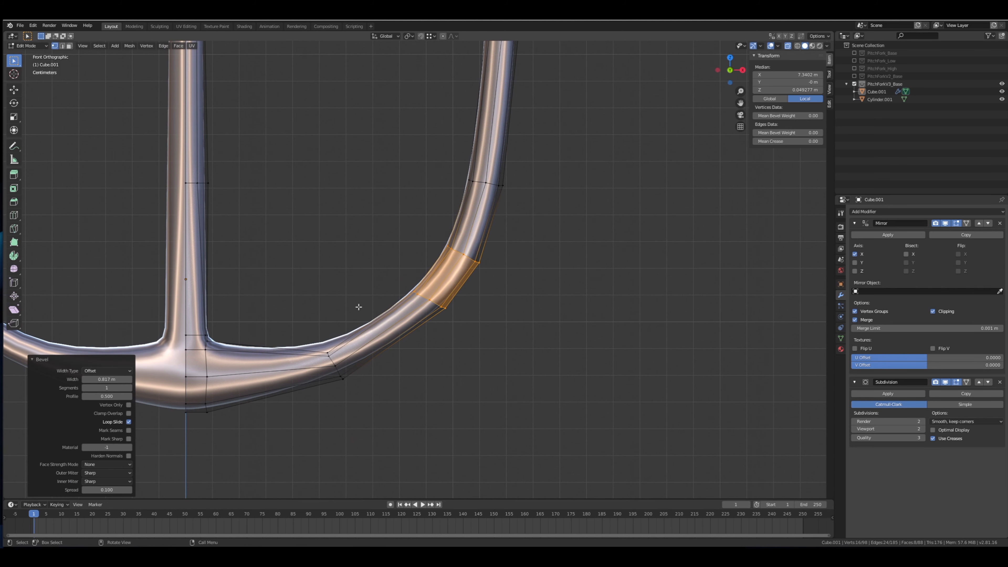
# Bevel the outer prong's lower edge loop near the crossbar with a width of about 0.99 m and one segment.
pyautogui.keyDown('alt'); pyautogui.click(342, 376); pyautogui.keyUp('alt')
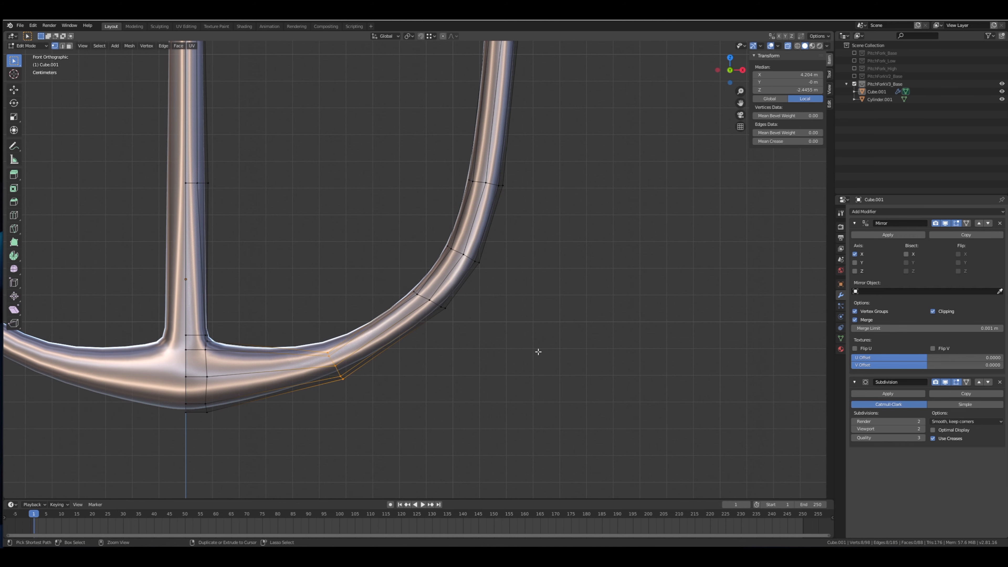
pyautogui.hotkey('ctrl', 'b')
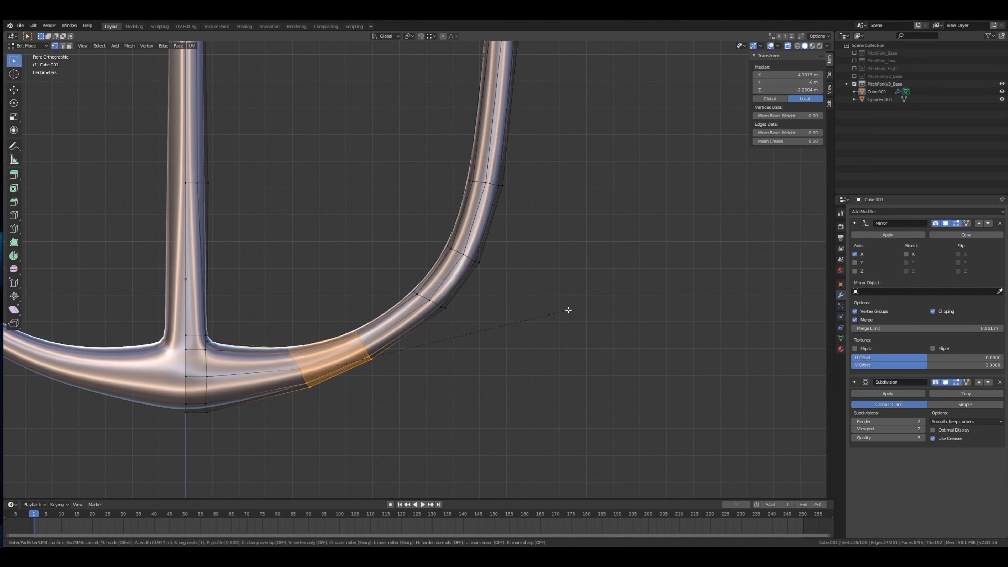
pyautogui.click(565, 309)
# Clear the selection and examine the curve of the whole pitchfork head from the front, from prong tips to crossbar.
pyautogui.scroll(-2, 512, 270)
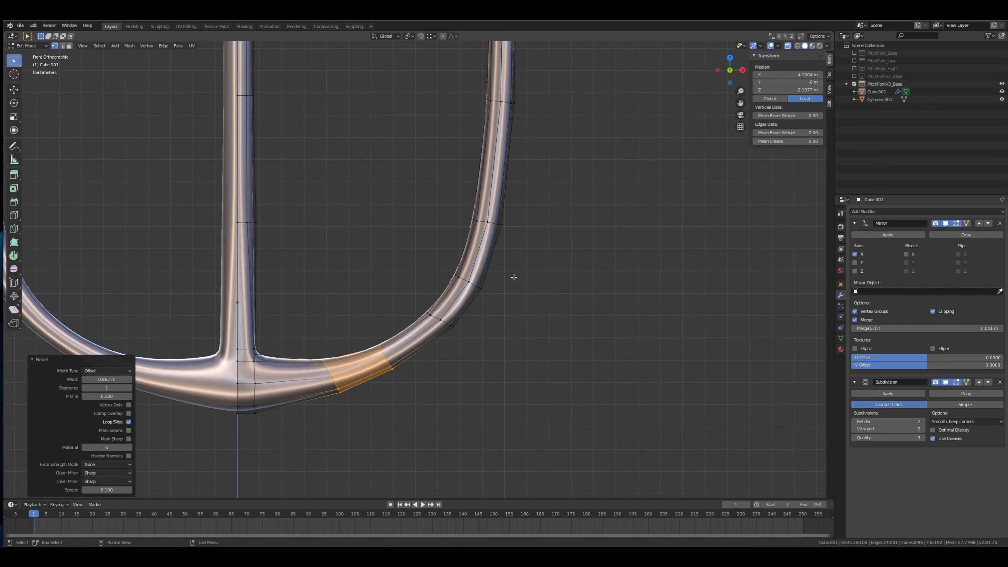
pyautogui.keyDown('shift'); pyautogui.moveTo(457, 257); pyautogui.dragTo(478, 295, button='middle'); pyautogui.keyUp('shift')
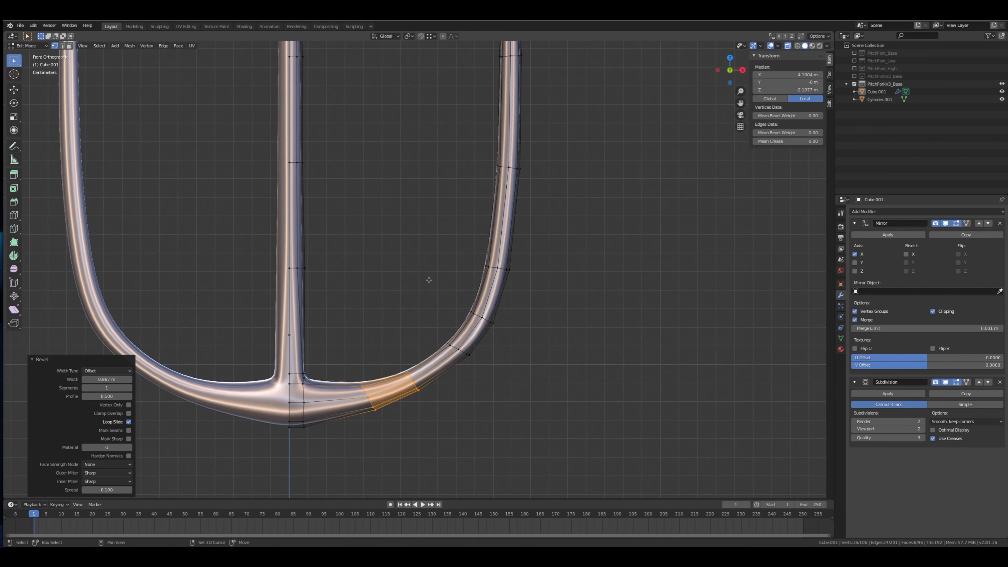
pyautogui.click(441, 203)
pyautogui.keyDown('shift'); pyautogui.moveTo(452, 152); pyautogui.dragTo(459, 205, button='middle'); pyautogui.keyUp('shift')
pyautogui.scroll(1, 444, 176)
pyautogui.scroll(-2, 444, 176)
pyautogui.scroll(-1, 444, 175)
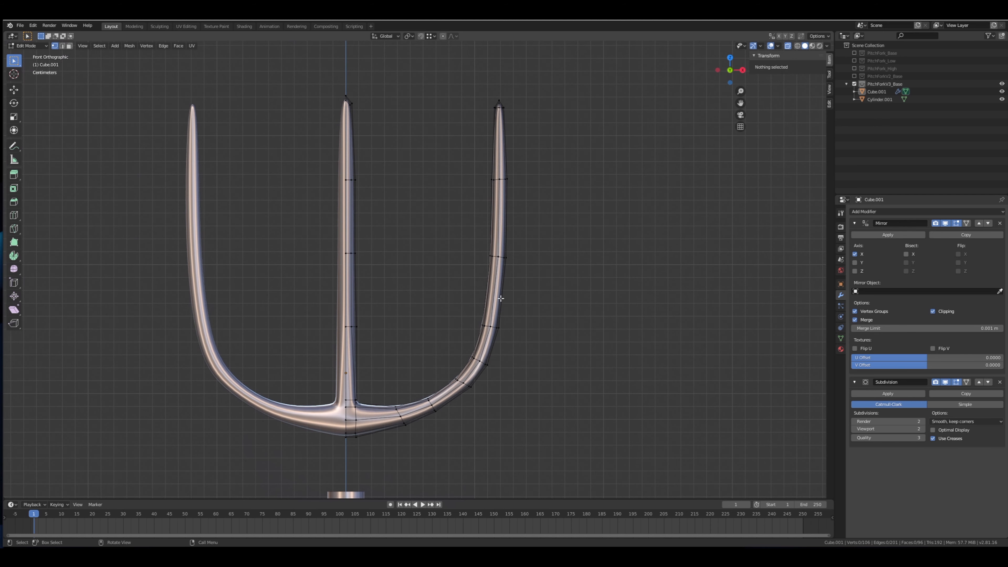
pyautogui.scroll(1, 465, 313)
pyautogui.scroll(1, 488, 248)
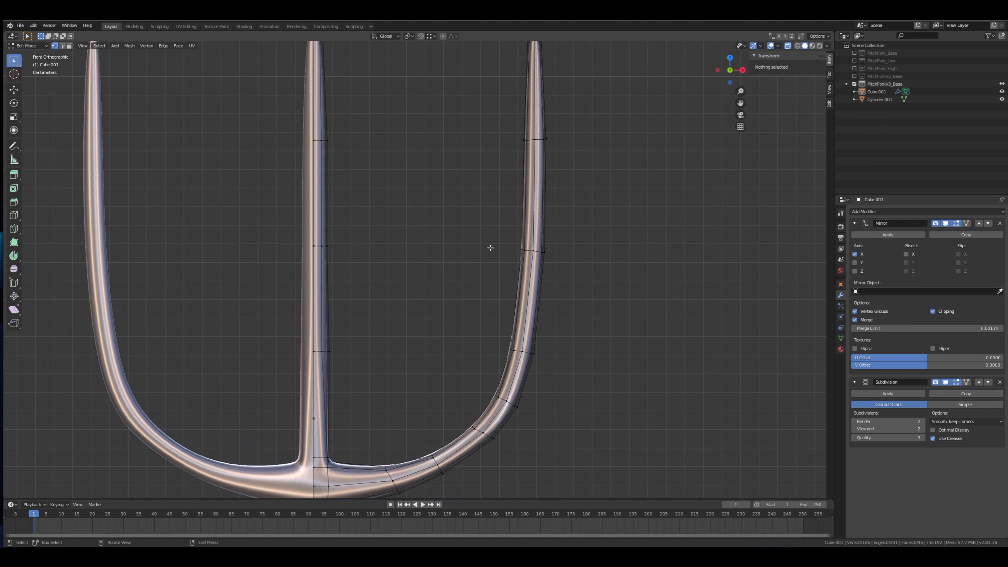
pyautogui.keyDown('shift'); pyautogui.moveTo(488, 247); pyautogui.dragTo(490, 251, button='middle'); pyautogui.keyUp('shift')
pyautogui.keyDown('shift'); pyautogui.moveTo(474, 299); pyautogui.dragTo(464, 216, button='middle'); pyautogui.keyUp('shift')
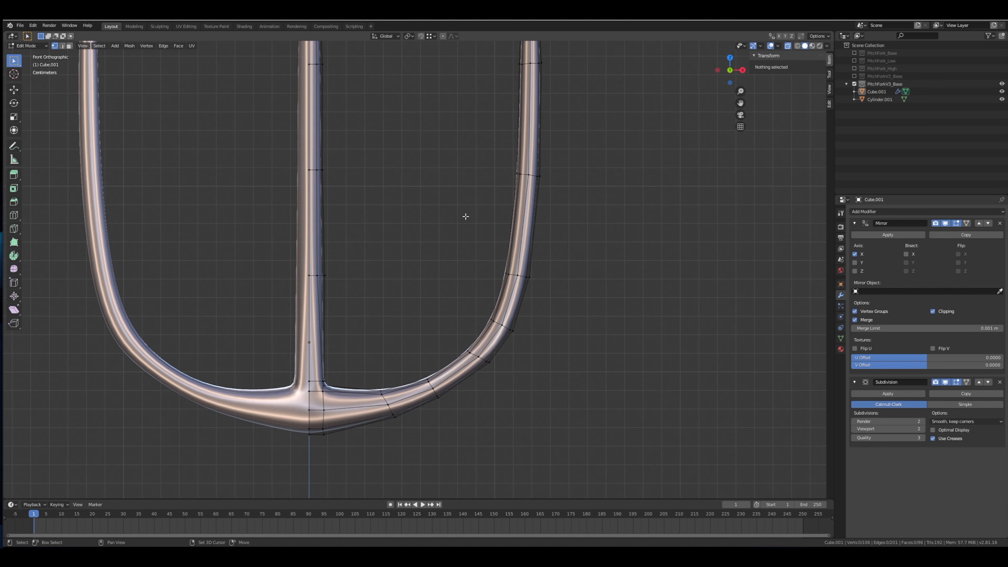
# Switch the Subdivision modifier's viewport display off and on repeatedly to compare the smoothed pitchfork head with its base mesh.
pyautogui.click(945, 383)
pyautogui.click(944, 382)
pyautogui.click(944, 382)
pyautogui.click(943, 381)
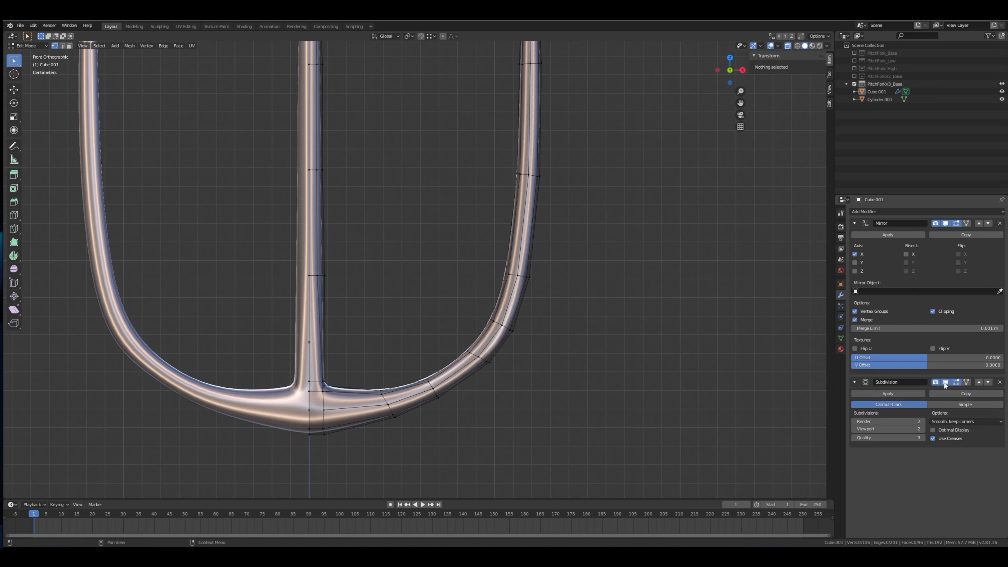
pyautogui.click(944, 382)
pyautogui.scroll(-3, 609, 299)
pyautogui.keyDown('shift'); pyautogui.moveTo(599, 296); pyautogui.dragTo(608, 313, button='middle'); pyautogui.keyUp('shift')
pyautogui.click(946, 382)
pyautogui.click(945, 383)
pyautogui.click(947, 383)
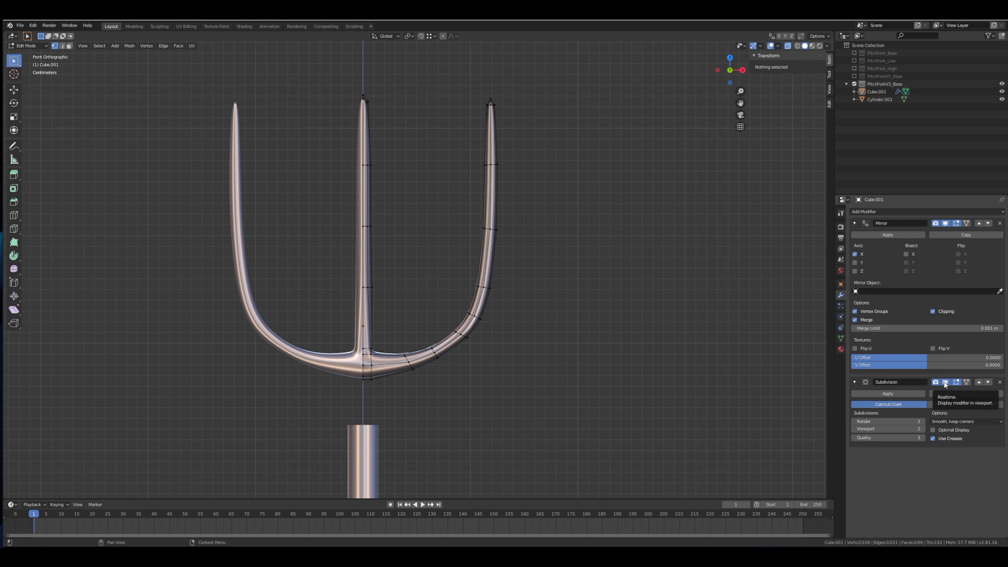
pyautogui.click(944, 384)
pyautogui.click(945, 383)
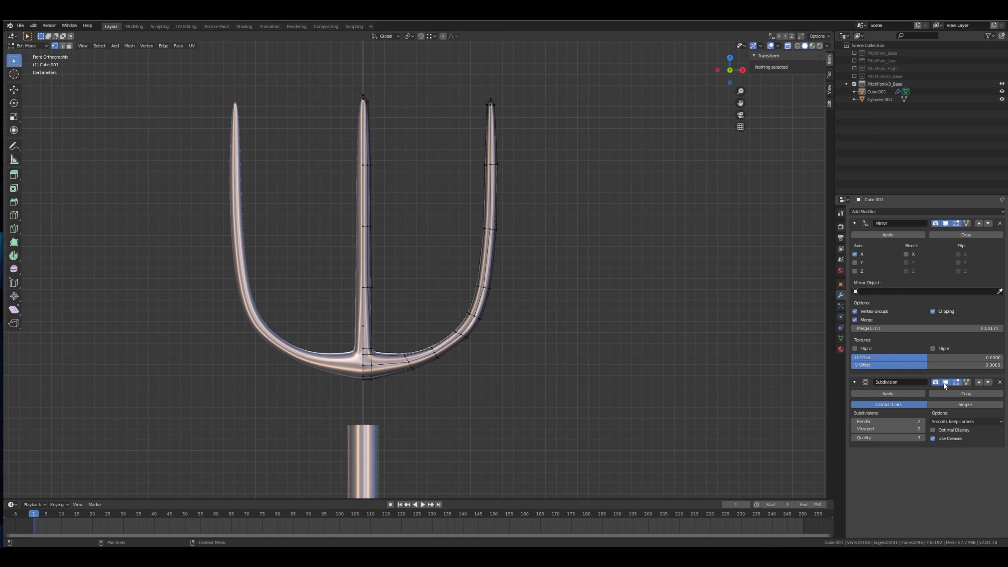
pyautogui.click(944, 384)
pyautogui.click(944, 384)
pyautogui.click(944, 384)
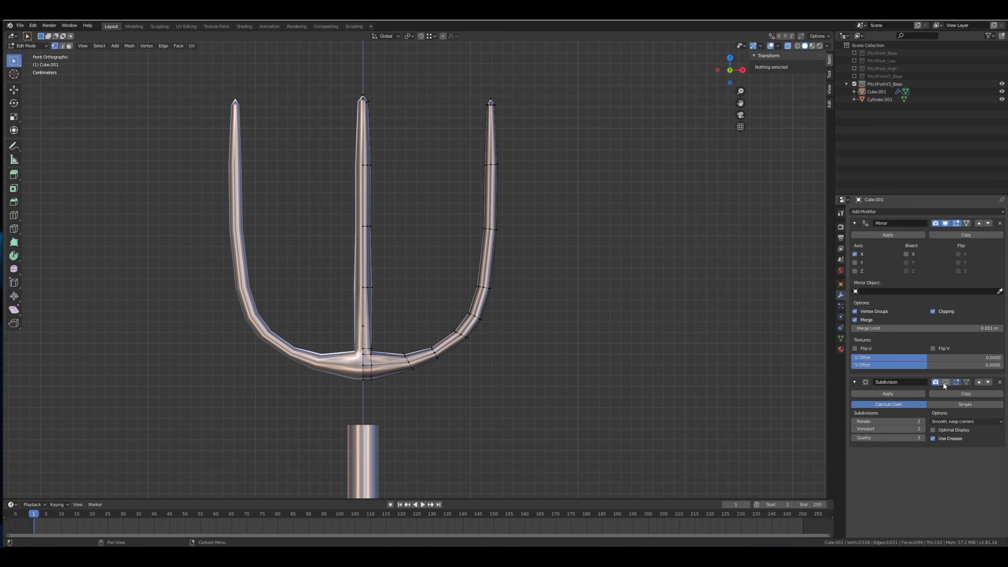
# Compare the pitchfork head with the Subdivision modifier's viewport display off and on, and at viewport levels 1 and 2.
pyautogui.click(944, 384)
pyautogui.click(944, 384)
pyautogui.click(944, 382)
pyautogui.click(945, 383)
pyautogui.click(945, 383)
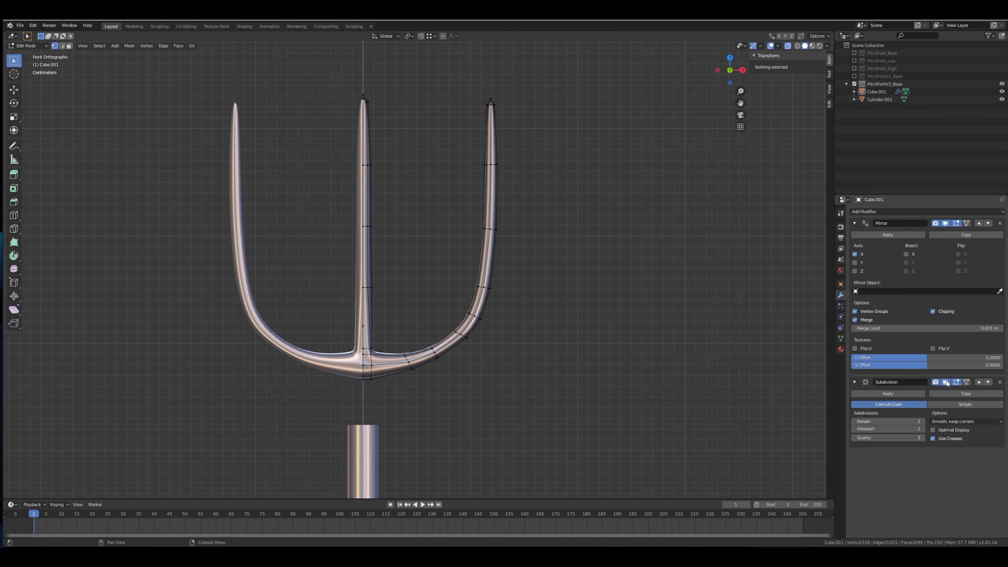
pyautogui.click(946, 383)
pyautogui.click(946, 382)
pyautogui.click(855, 429)
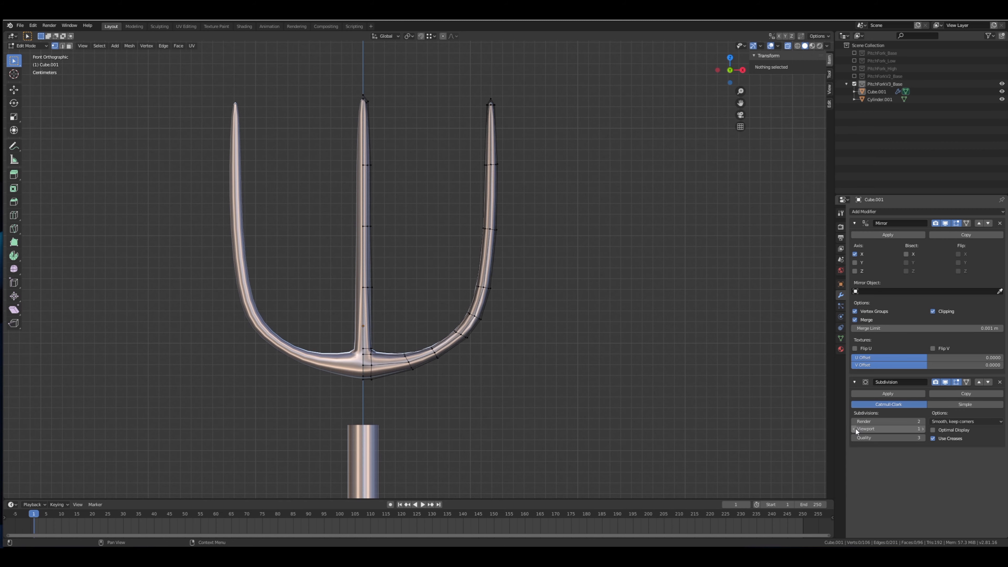
pyautogui.click(921, 429)
# Inspect the outer prong's bend up close and the whole smoothed head from an angle, with and without its edit mesh.
pyautogui.scroll(5, 560, 290)
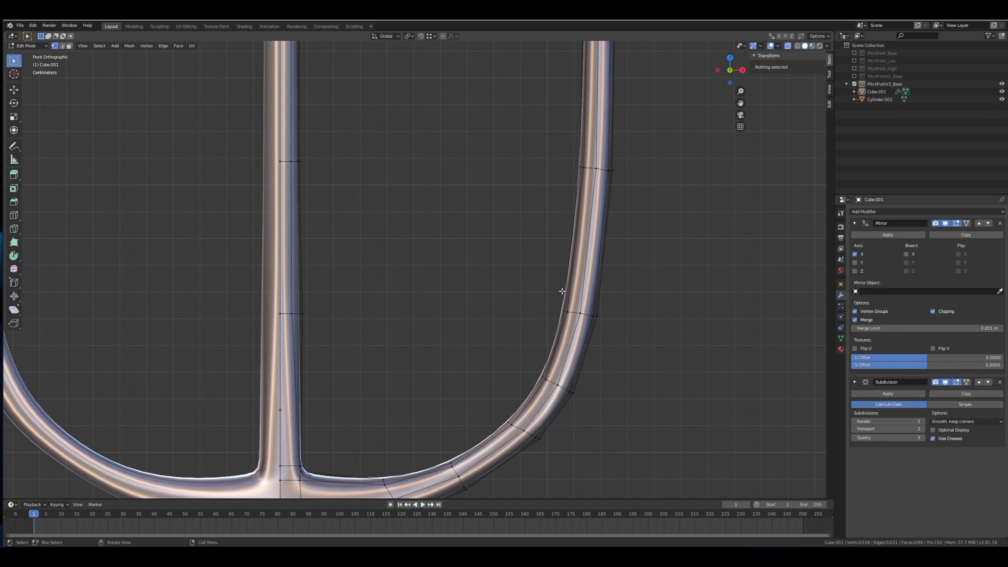
pyautogui.moveTo(562, 292); pyautogui.dragTo(443, 219, button='middle')
pyautogui.scroll(-3, 477, 291)
pyautogui.press('Tab')
pyautogui.press('Tab')
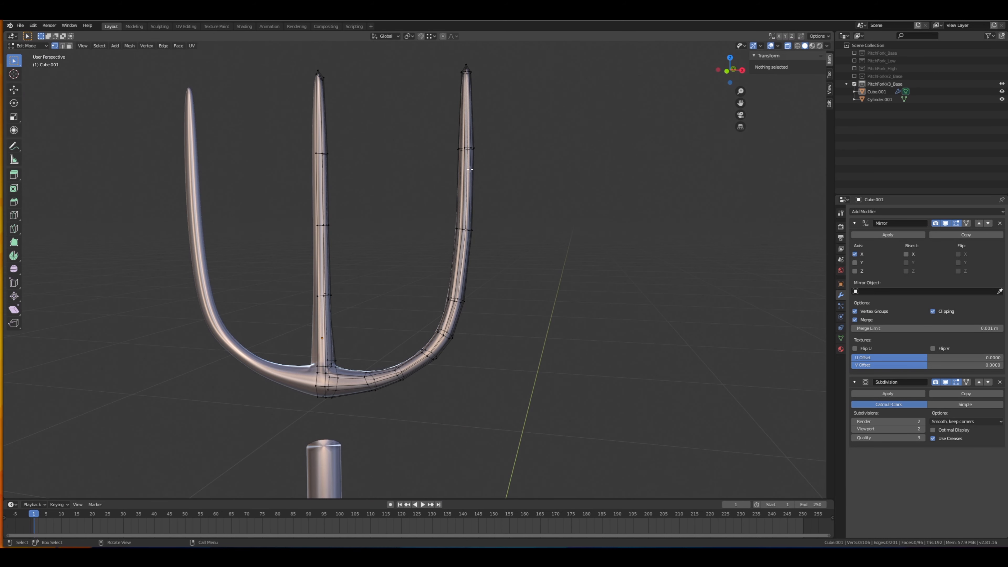
# In right view, rotate the vertices of the crossbar and lower prong bends by about 3.57°.
pyautogui.press('KP_3')
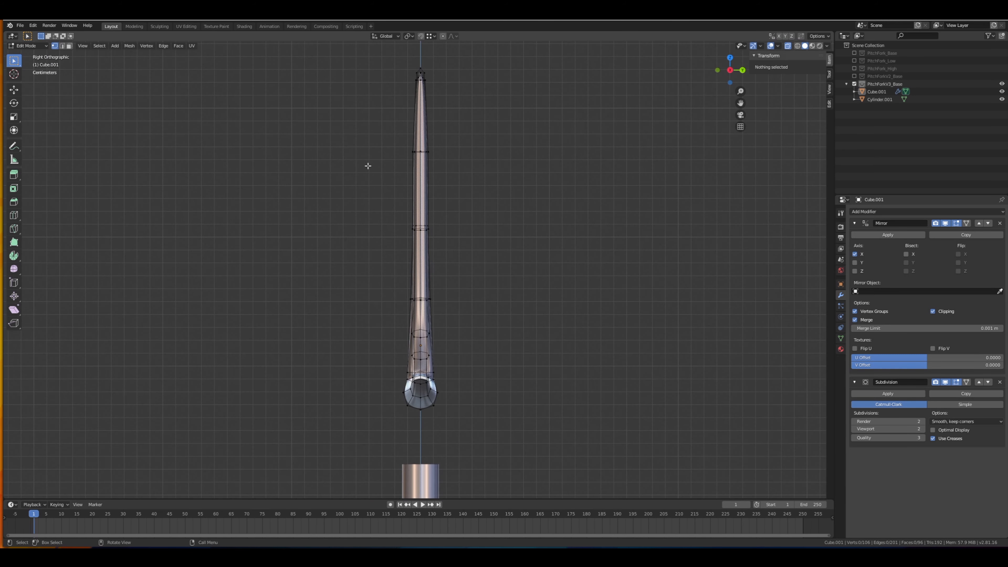
pyautogui.keyDown('shift'); pyautogui.moveTo(393, 108); pyautogui.dragTo(385, 148, button='middle'); pyautogui.keyUp('shift')
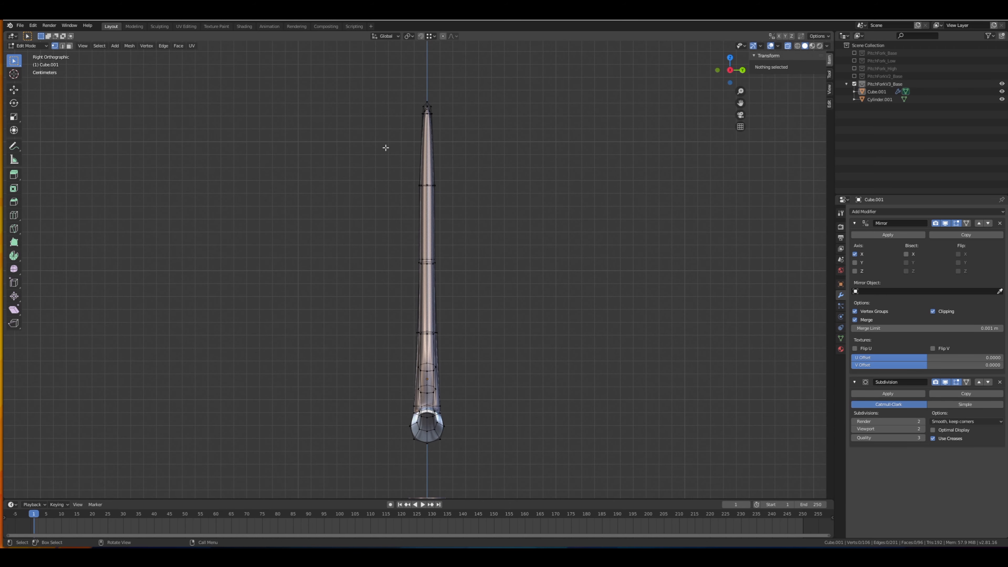
pyautogui.moveTo(368, 148); pyautogui.dragTo(482, 79)
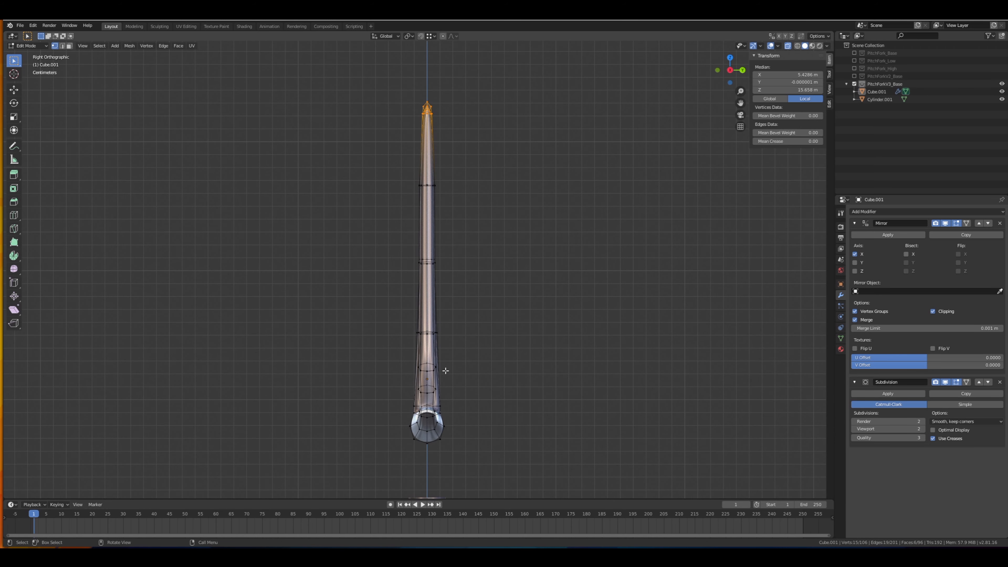
pyautogui.keyDown('shift'); pyautogui.moveTo(446, 370); pyautogui.dragTo(453, 284, button='middle'); pyautogui.keyUp('shift')
pyautogui.moveTo(367, 384); pyautogui.dragTo(504, 268)
pyautogui.moveTo(503, 268)
pyautogui.mouseDown(button='middle')
pyautogui.moveTo(543, 270)
pyautogui.moveTo(507, 262)
pyautogui.mouseUp(button='middle')
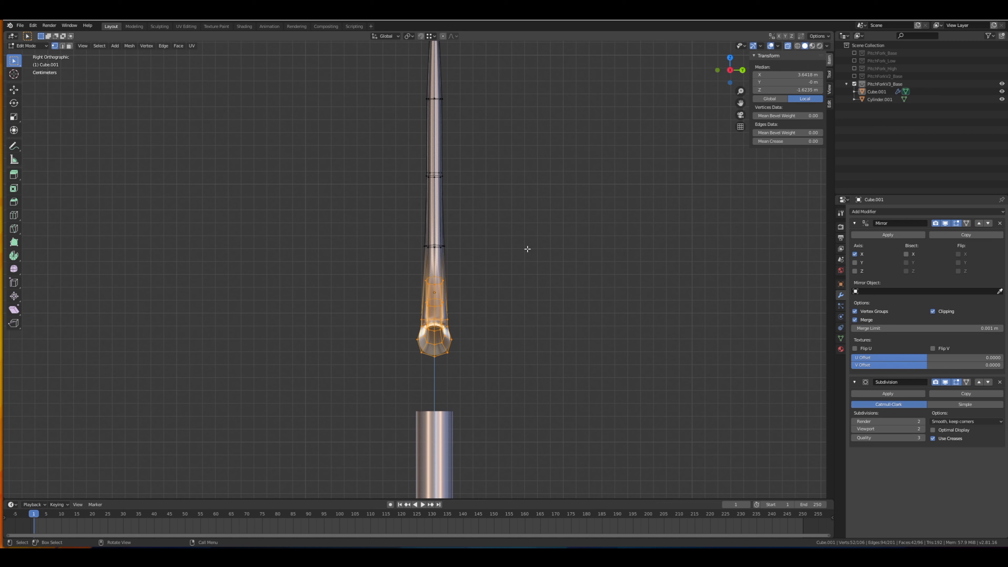
pyautogui.press('r')
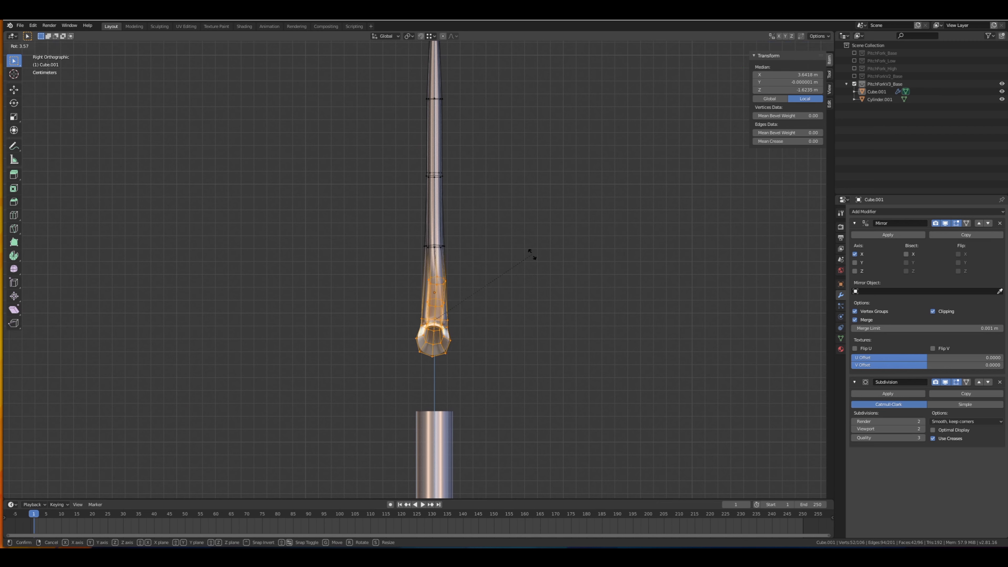
pyautogui.click(532, 254)
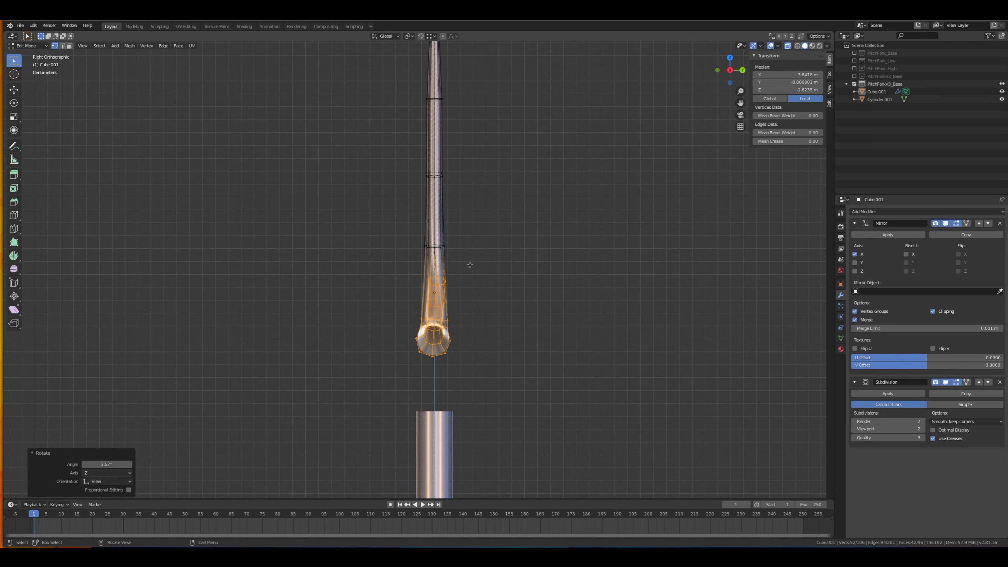
# Shift the prong edge loops just above the bend about 0.003 m along Y in right view and adjust their tilt.
pyautogui.moveTo(387, 269); pyautogui.dragTo(478, 225)
pyautogui.moveTo(478, 224); pyautogui.dragTo(458, 242, button='middle')
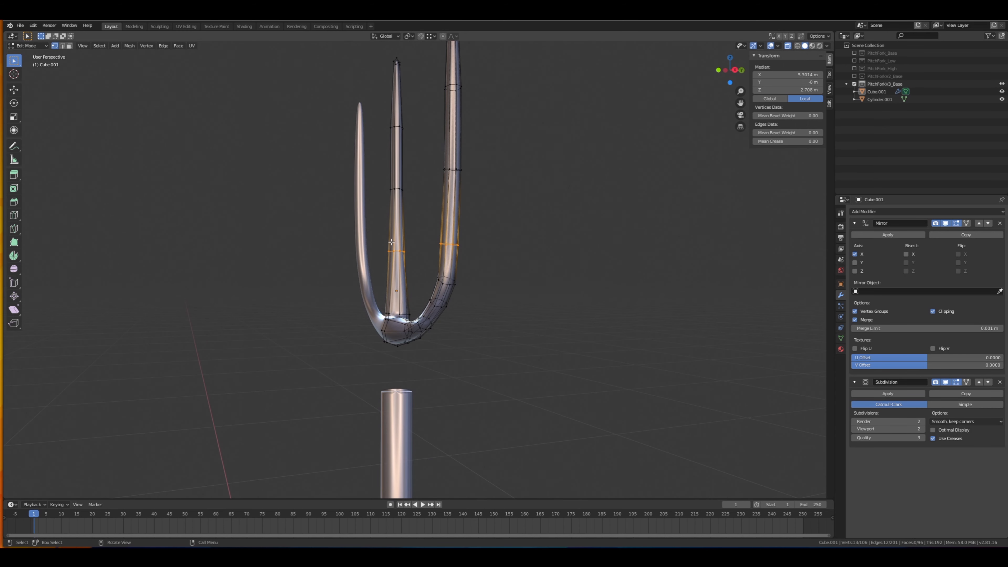
pyautogui.press('KP_3')
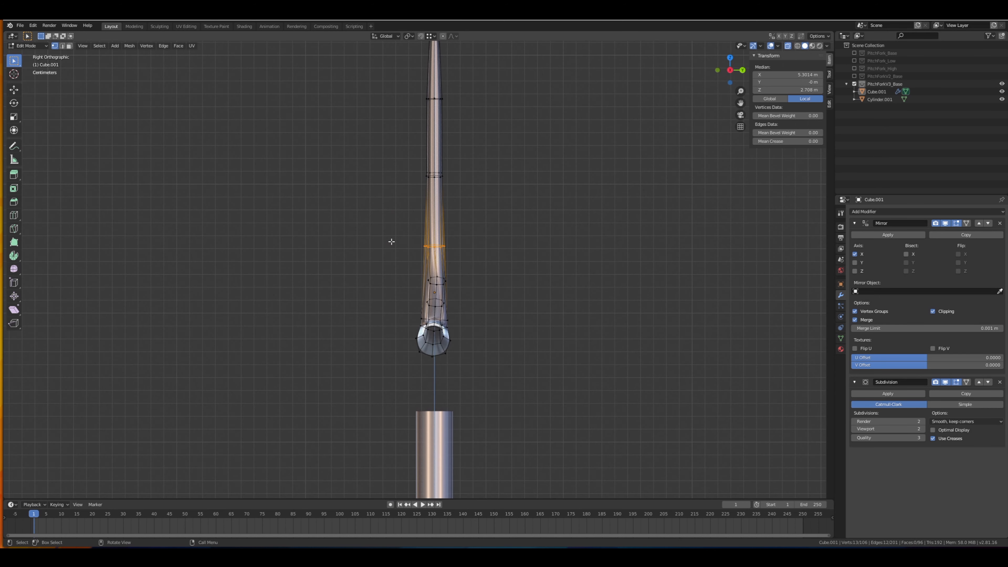
pyautogui.press('g')
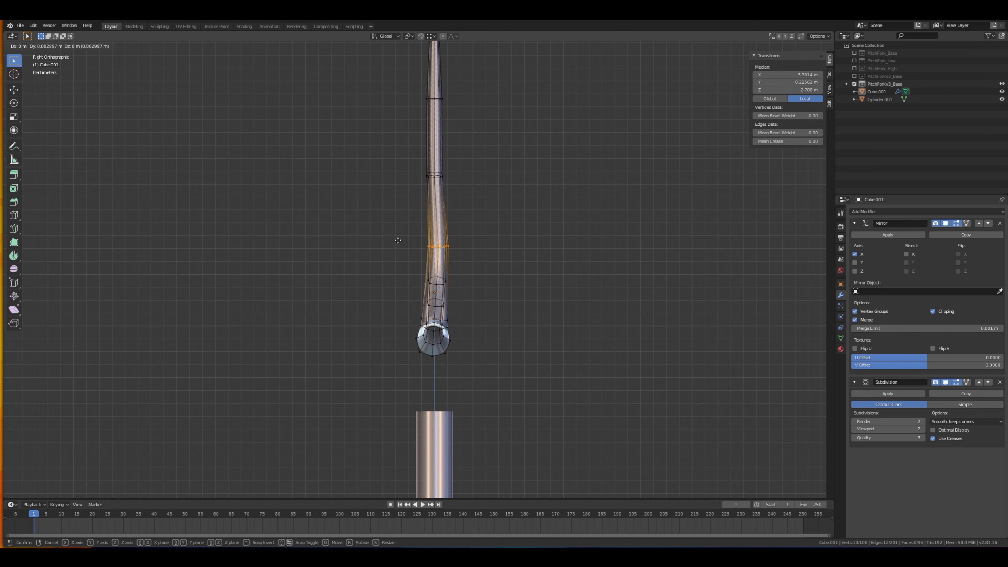
pyautogui.click(398, 241)
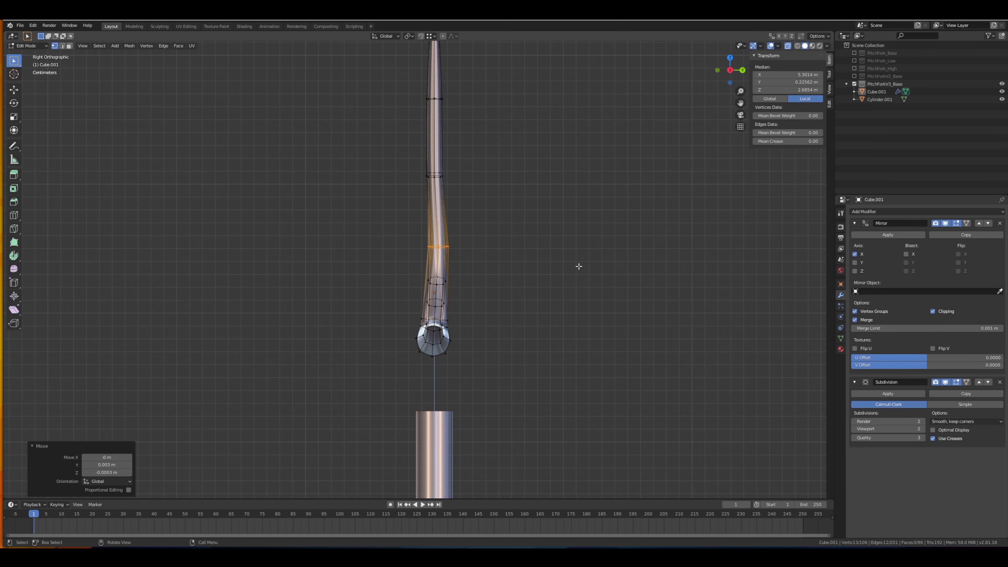
pyautogui.press('r')
pyautogui.click(580, 243)
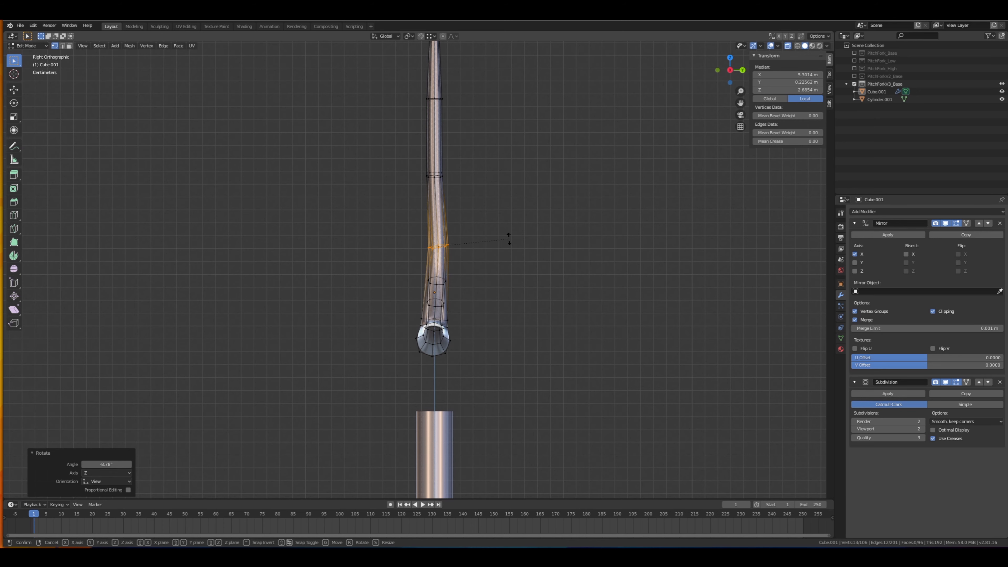
pyautogui.press('r')
pyautogui.click(512, 246)
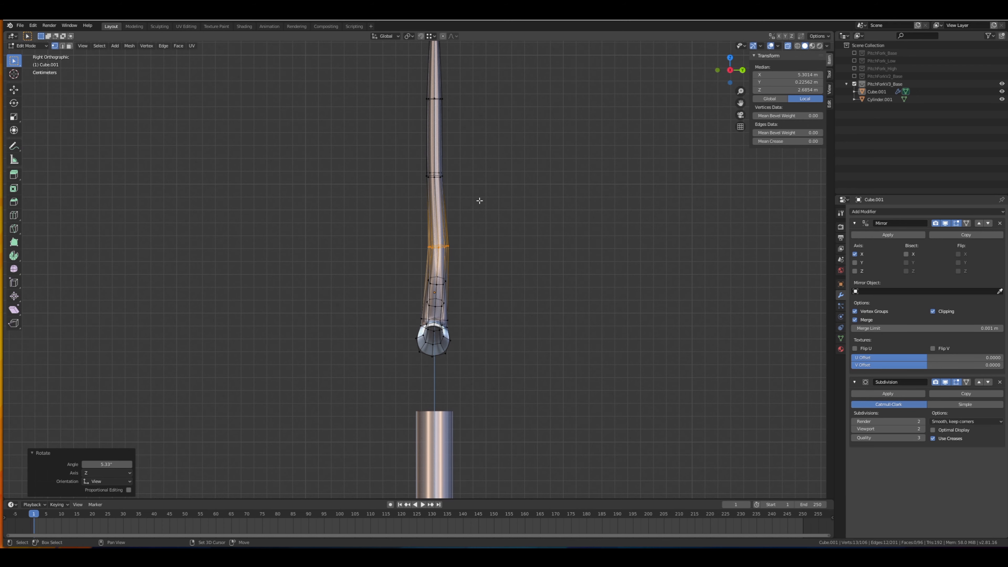
# Bend the upper prong sections by moving them -0.0123 m along Y, rotating them about -24.6°, and shifting them further toward negative Y and slightly down.
pyautogui.keyDown('shift'); pyautogui.moveTo(479, 200); pyautogui.dragTo(484, 225, button='middle'); pyautogui.keyUp('shift')
pyautogui.keyDown('shift'); pyautogui.moveTo(406, 154); pyautogui.dragTo(405, 190, button='middle'); pyautogui.keyUp('shift')
pyautogui.moveTo(393, 200); pyautogui.dragTo(515, 64)
pyautogui.keyDown('shift'); pyautogui.moveTo(524, 243); pyautogui.dragTo(520, 221, button='middle'); pyautogui.keyUp('shift')
pyautogui.press('g')
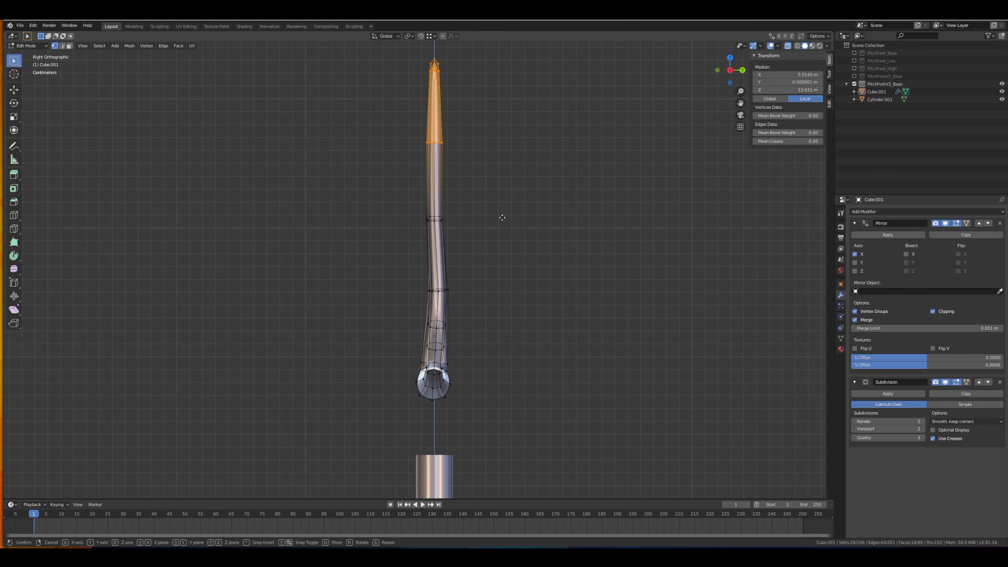
pyautogui.click(487, 217)
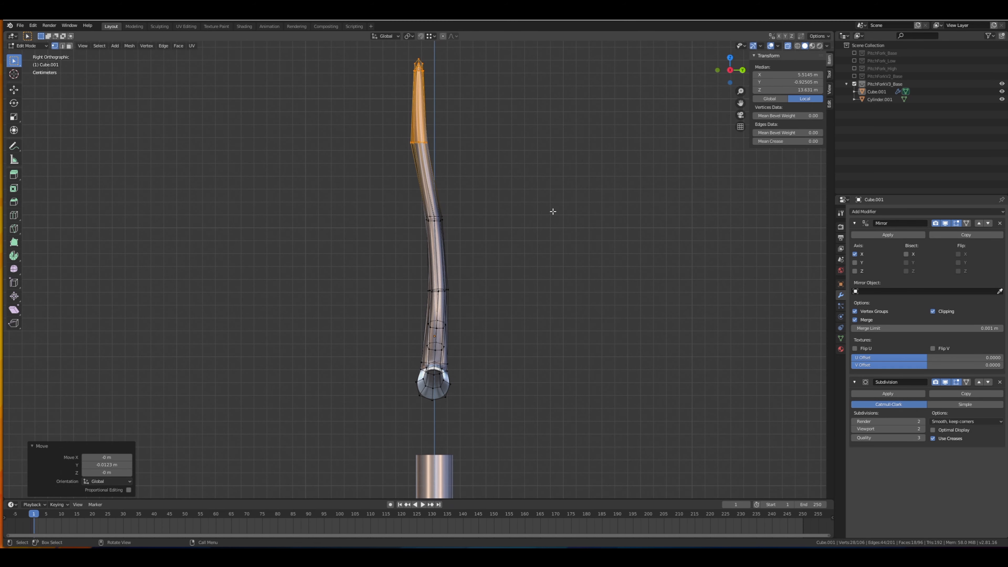
pyautogui.press('r')
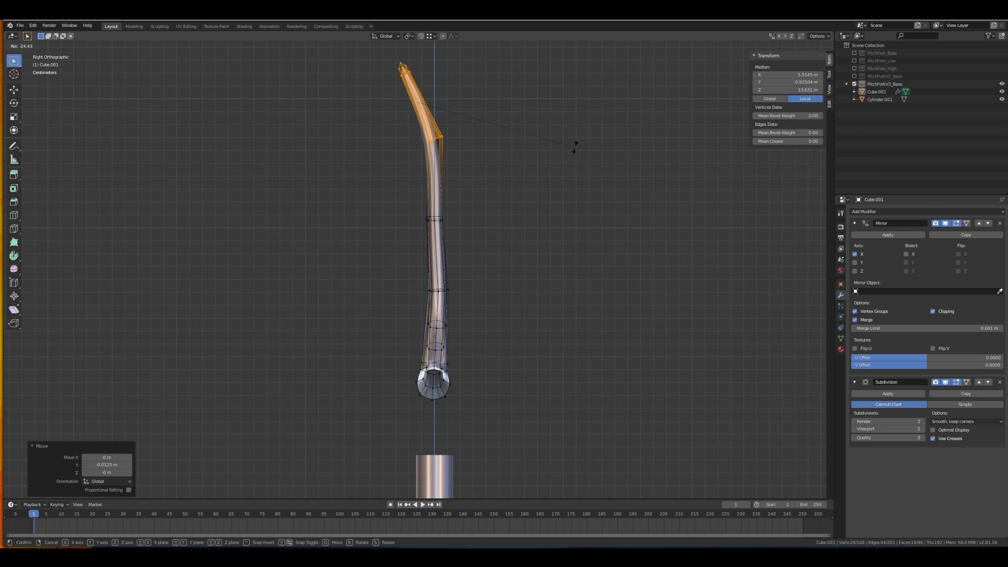
pyautogui.click(574, 146)
pyautogui.press('g')
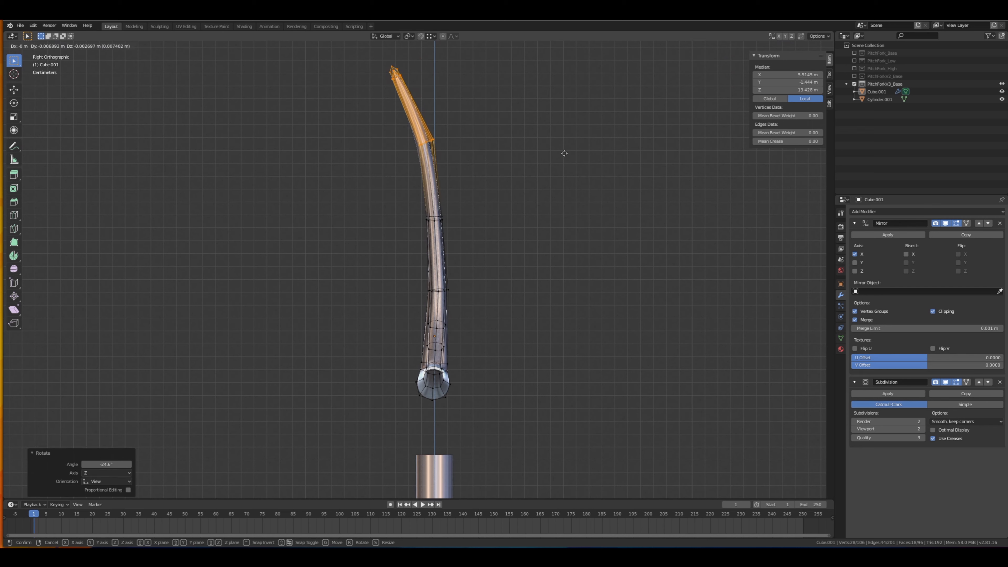
pyautogui.click(561, 155)
# Rotate the mid-height prong loops by about -11.5° and move them up about 0.005 m to follow the curve.
pyautogui.moveTo(412, 244); pyautogui.dragTo(479, 195)
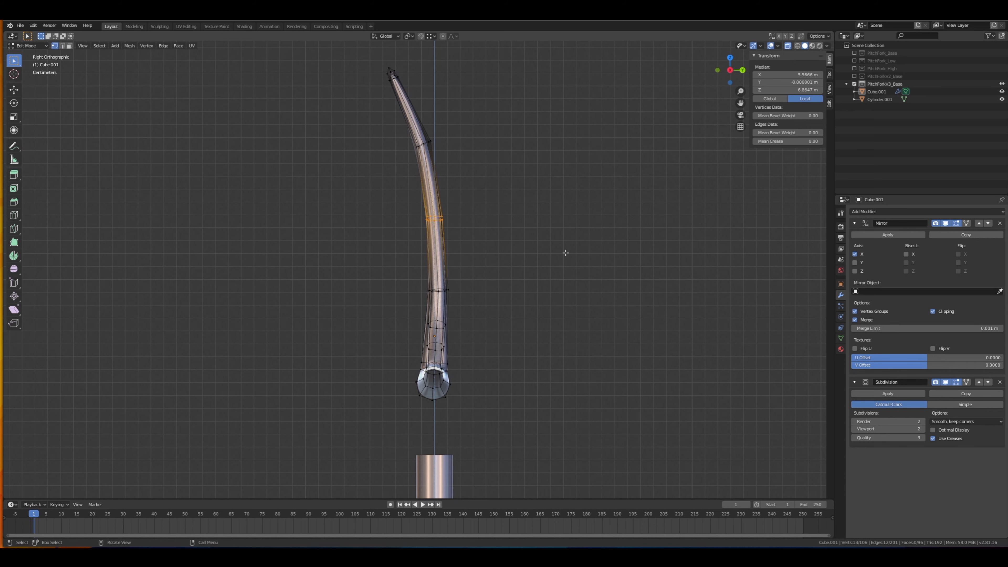
pyautogui.press('r')
pyautogui.click(546, 230)
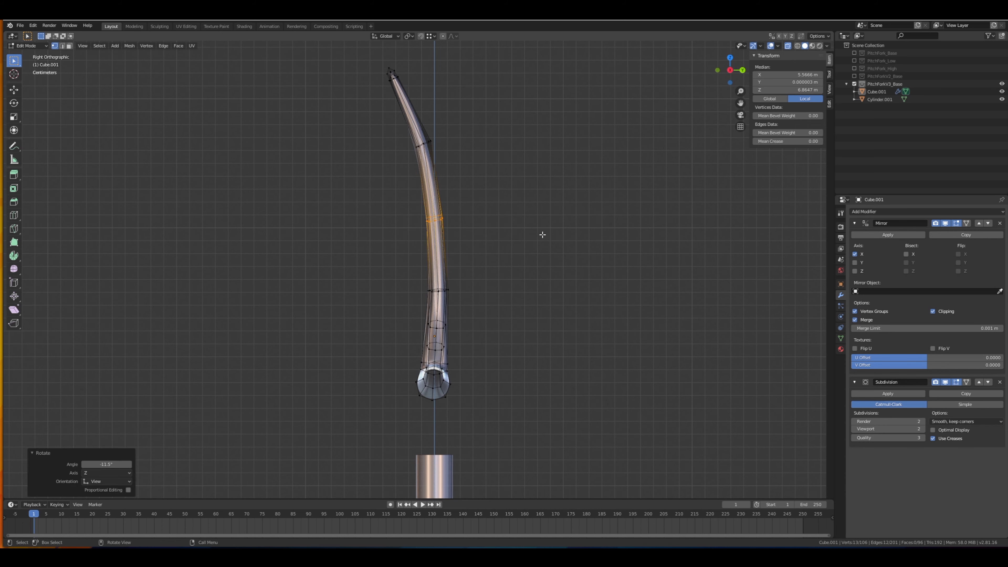
pyautogui.press('g')
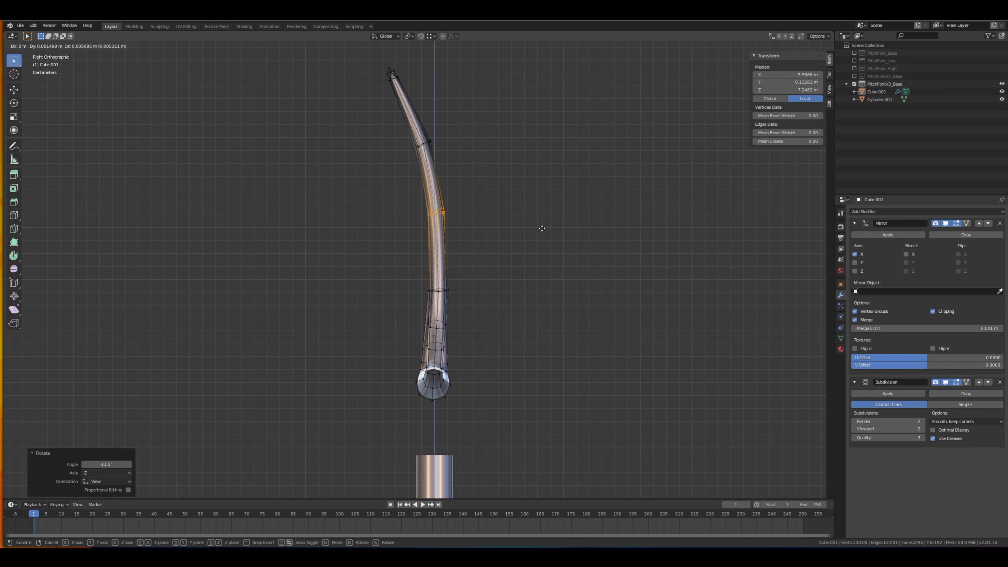
pyautogui.click(542, 229)
# Move the upper prong sections -0.0042 m along Y and -0.0039 m along Z, and rotate them about -3°.
pyautogui.keyDown('shift'); pyautogui.moveTo(457, 176); pyautogui.dragTo(465, 191, button='middle'); pyautogui.keyUp('shift')
pyautogui.moveTo(355, 188); pyautogui.dragTo(491, 68)
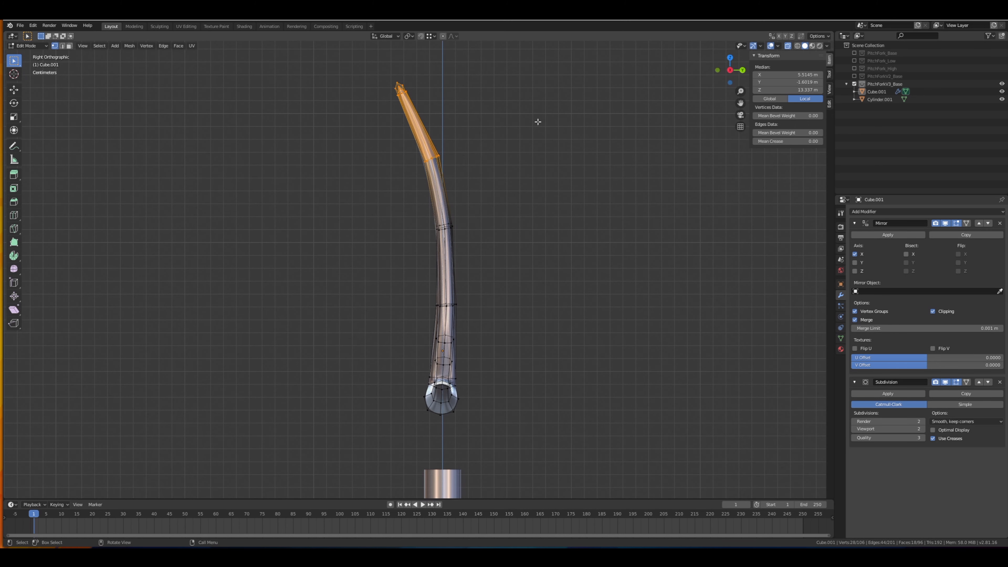
pyautogui.press('g')
pyautogui.click(531, 130)
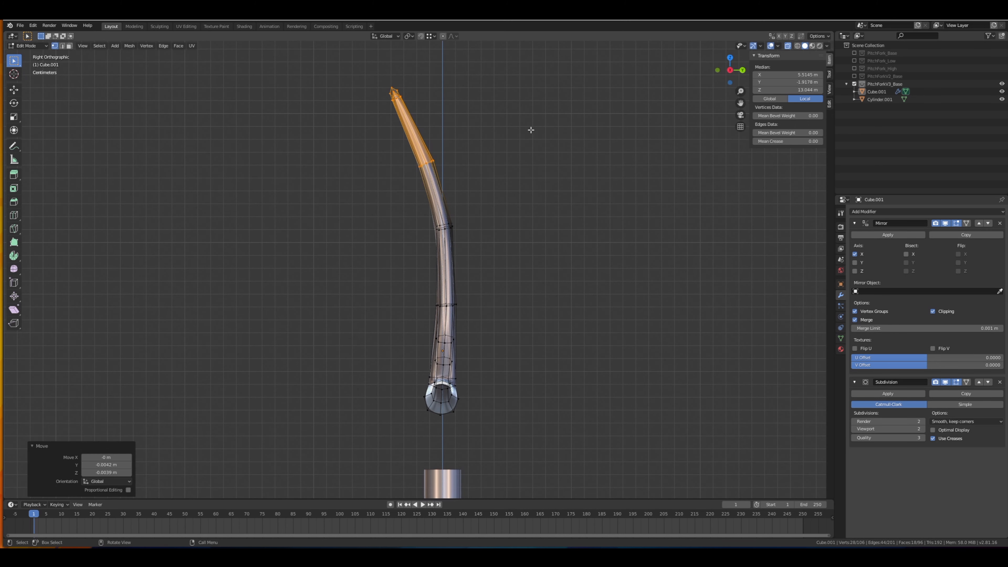
pyautogui.press('r')
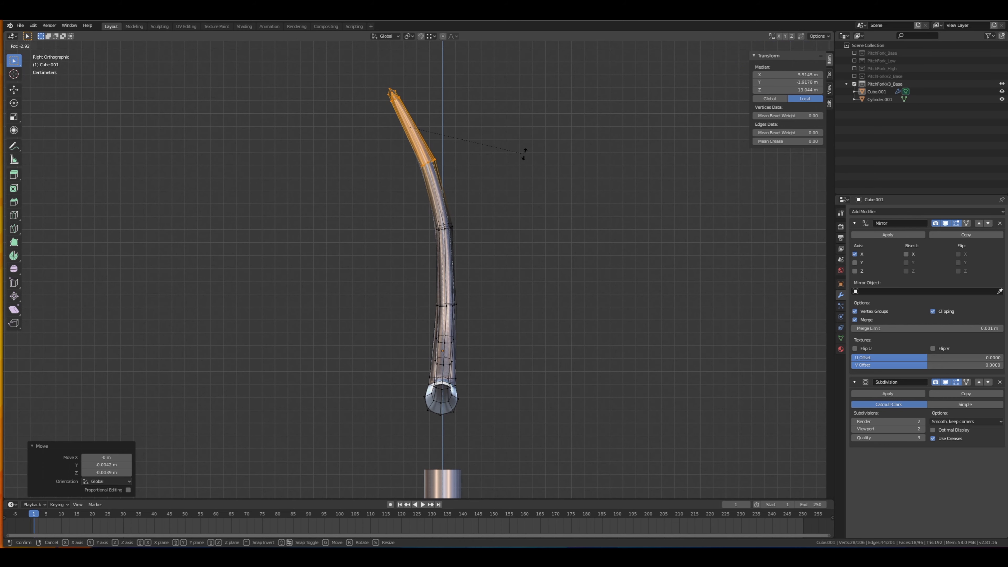
pyautogui.click(524, 155)
# Leave Edit Mode and examine the curved pitchfork from the side and front, near the head and with its handle.
pyautogui.press('Tab')
pyautogui.moveTo(514, 161); pyautogui.dragTo(476, 164, button='middle')
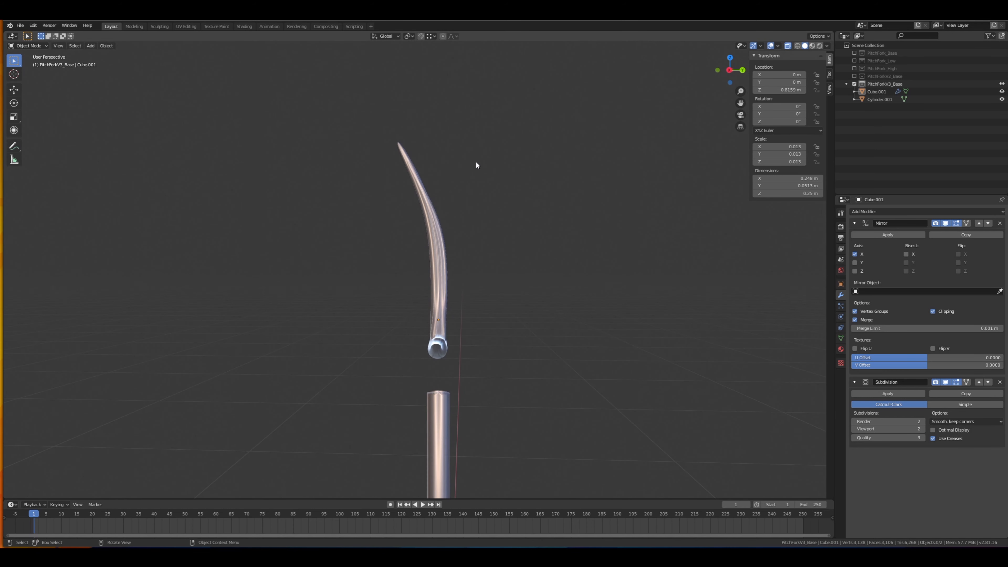
pyautogui.moveTo(397, 213); pyautogui.dragTo(463, 221, button='middle')
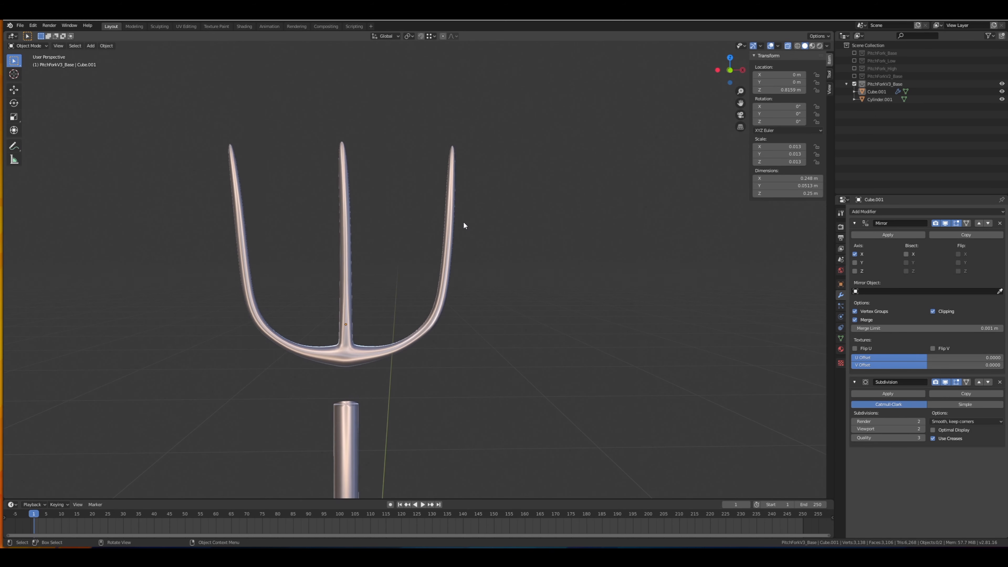
pyautogui.scroll(-6, 449, 151)
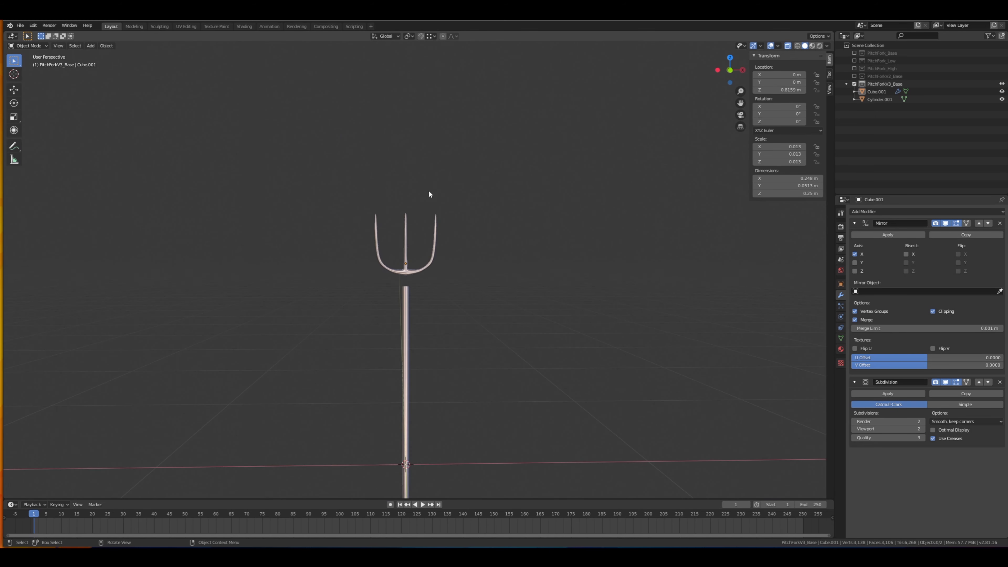
pyautogui.scroll(6, 420, 199)
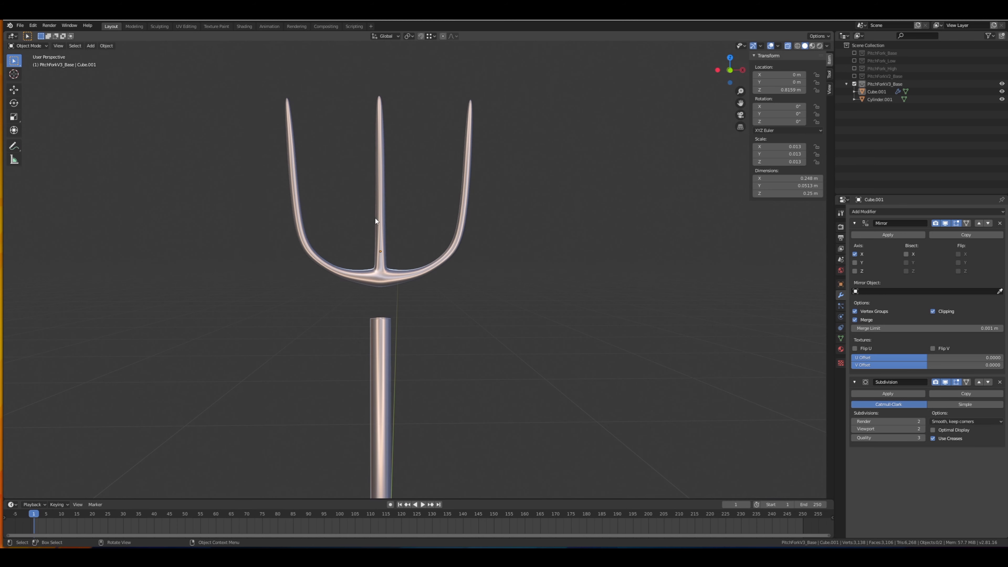
pyautogui.press('Tab')
pyautogui.press('Tab')
# In front view, move the outer prong's vertices inward along X by about 0.02 m to narrow the head, and return to Object Mode.
pyautogui.press('a')
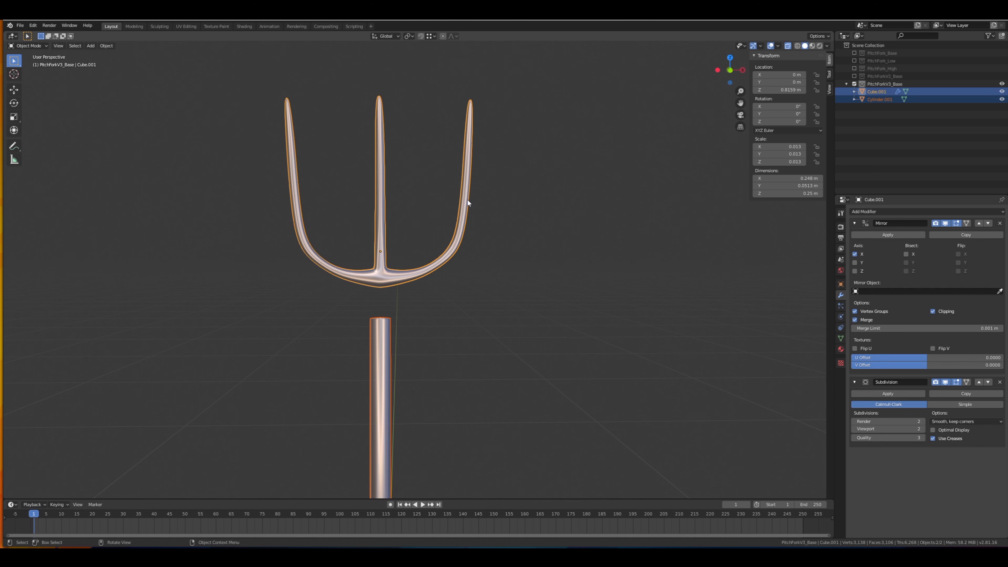
pyautogui.press('Tab')
pyautogui.moveTo(399, 297); pyautogui.dragTo(532, 92)
pyautogui.press('KP_1')
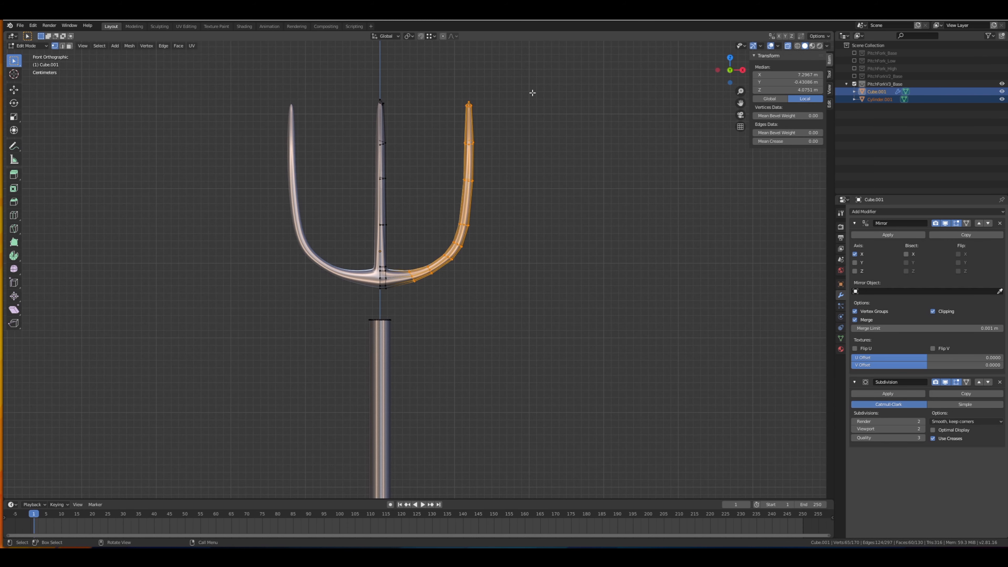
pyautogui.press('g')
pyautogui.press('x')
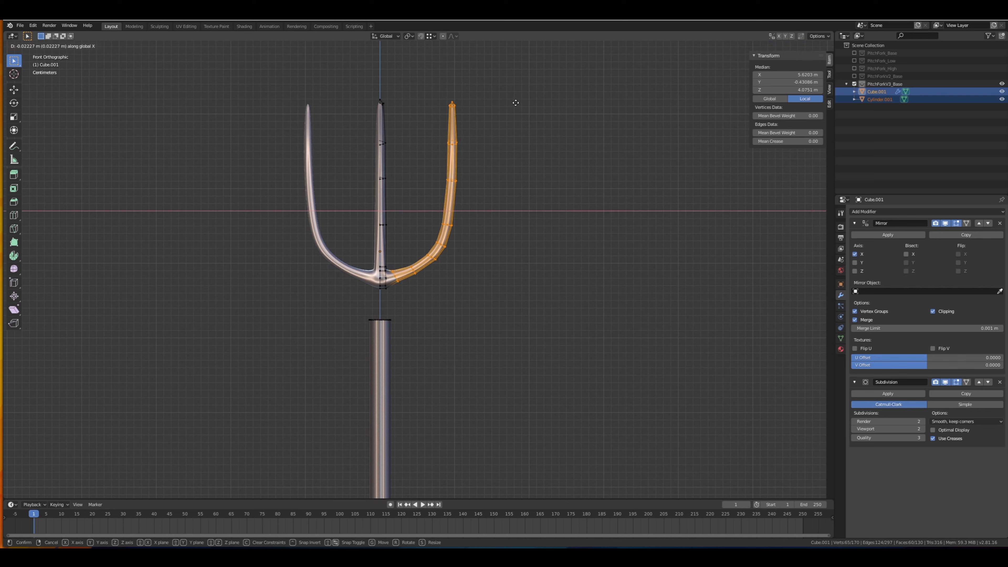
pyautogui.click(518, 101)
pyautogui.press('a')
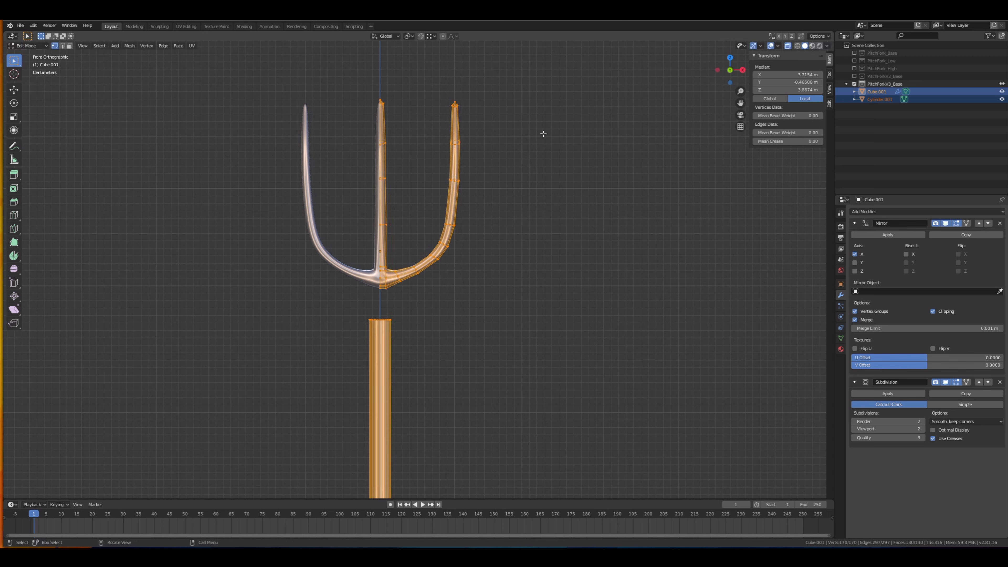
pyautogui.press('Tab')
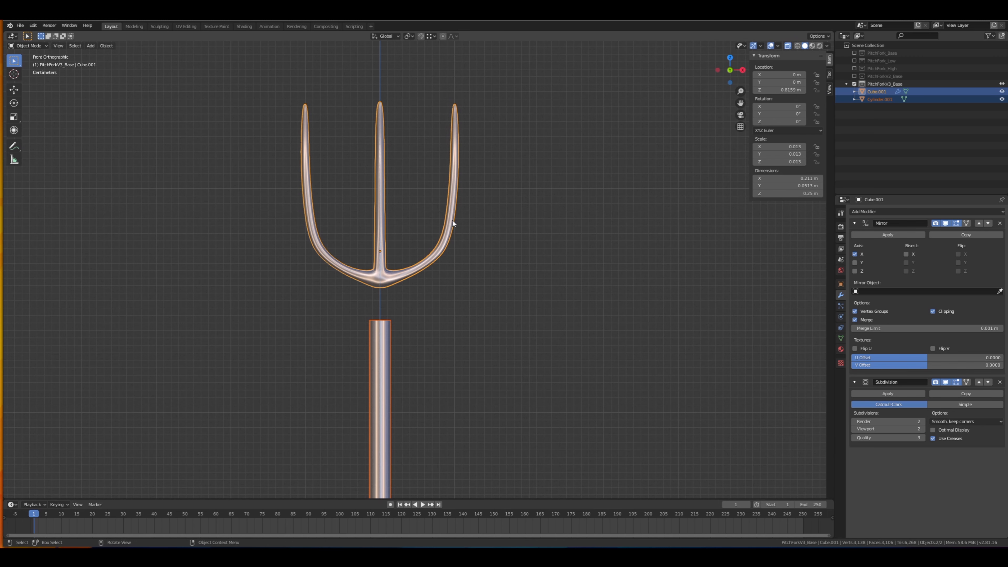
# Scale the head's whole mesh along Z by about 1.2 in Edit Mode, then return to Object Mode and clear the selection.
pyautogui.click(400, 270)
pyautogui.press('Tab')
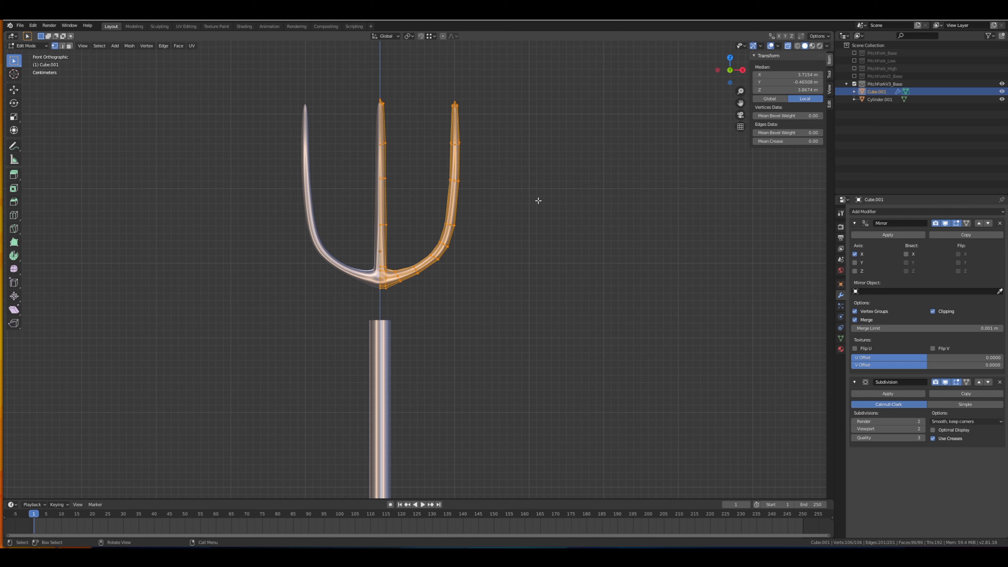
pyautogui.press('s')
pyautogui.press('z')
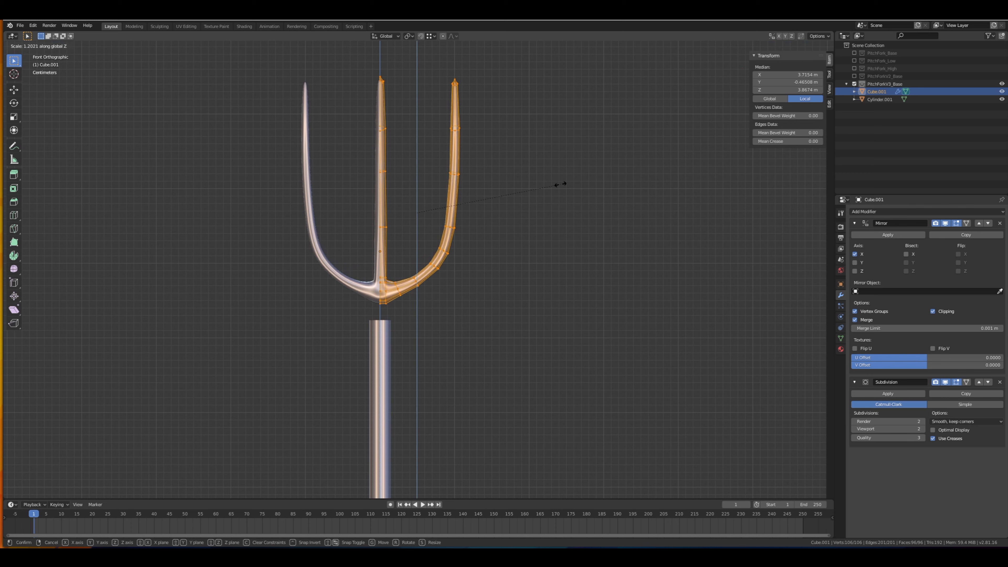
pyautogui.click(560, 183)
pyautogui.press('Tab')
pyautogui.hotkey('alt', 'a')
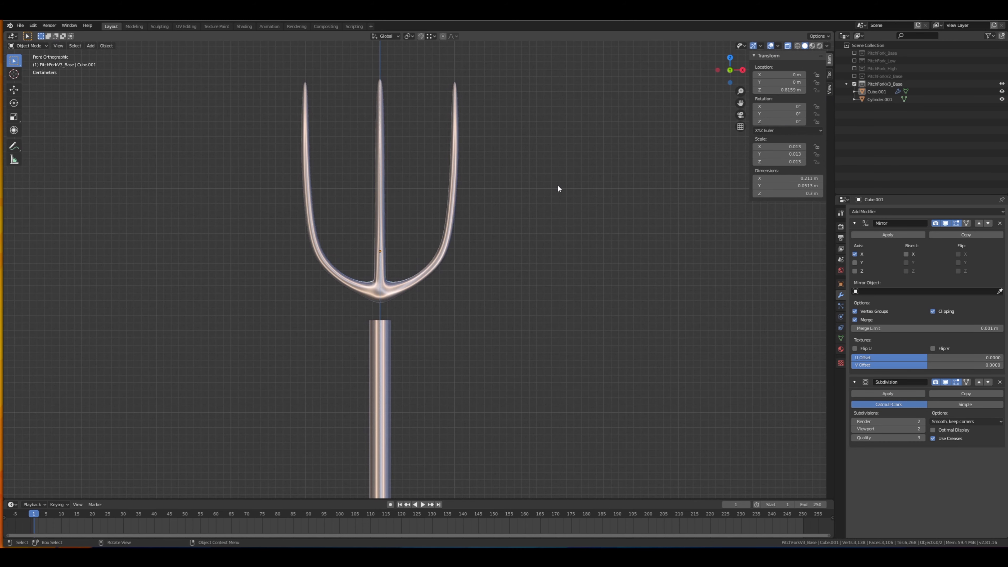
# Scale the pitchfork head object uniformly by about 1.03 in front view.
pyautogui.moveTo(558, 184); pyautogui.dragTo(534, 204, button='middle')
pyautogui.scroll(-9, 487, 189)
pyautogui.press('KP_1')
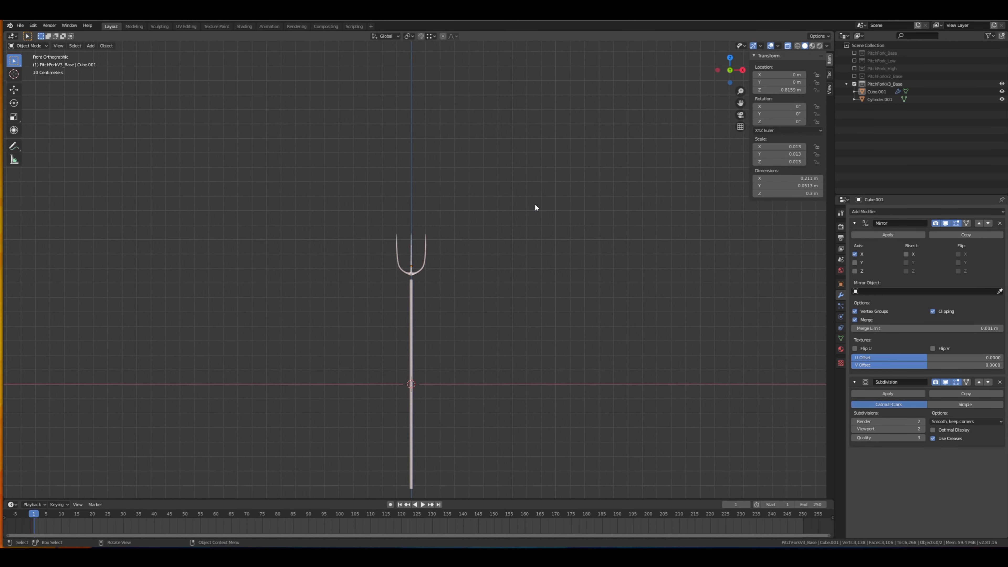
pyautogui.keyDown('shift'); pyautogui.moveTo(477, 256); pyautogui.dragTo(515, 162, button='middle'); pyautogui.keyUp('shift')
pyautogui.scroll(3, 510, 159)
pyautogui.scroll(-1, 510, 157)
pyautogui.click(449, 137)
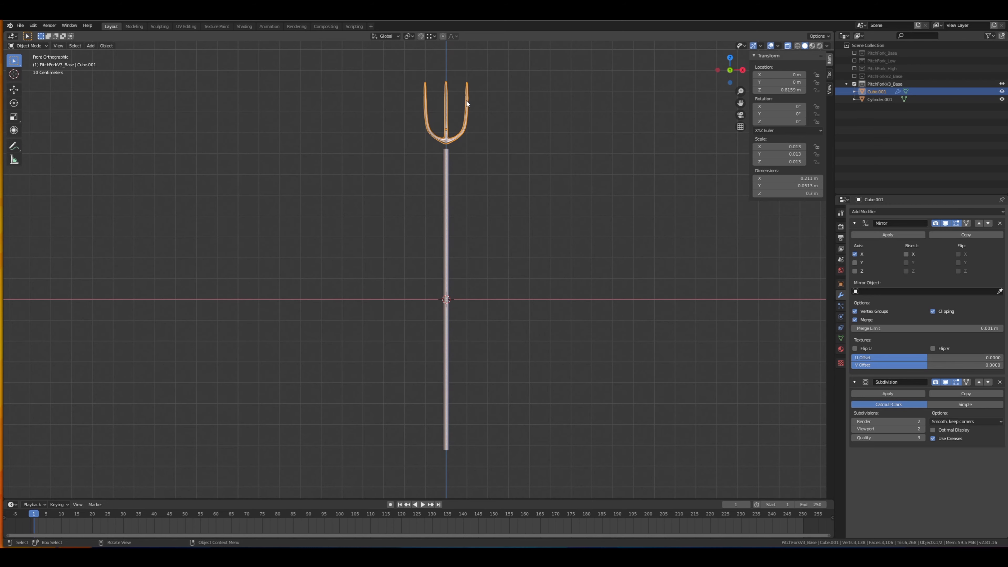
pyautogui.keyDown('shift'); pyautogui.moveTo(466, 100); pyautogui.dragTo(431, 191, button='middle'); pyautogui.keyUp('shift')
pyautogui.scroll(6, 431, 192)
pyautogui.keyDown('shift'); pyautogui.moveTo(439, 135); pyautogui.dragTo(461, 222, button='middle'); pyautogui.keyUp('shift')
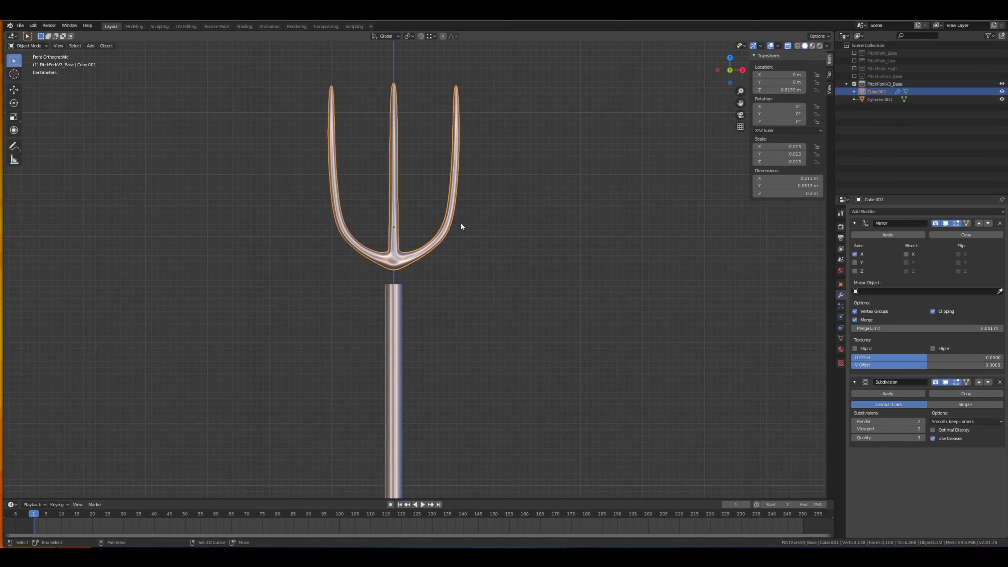
pyautogui.press('s')
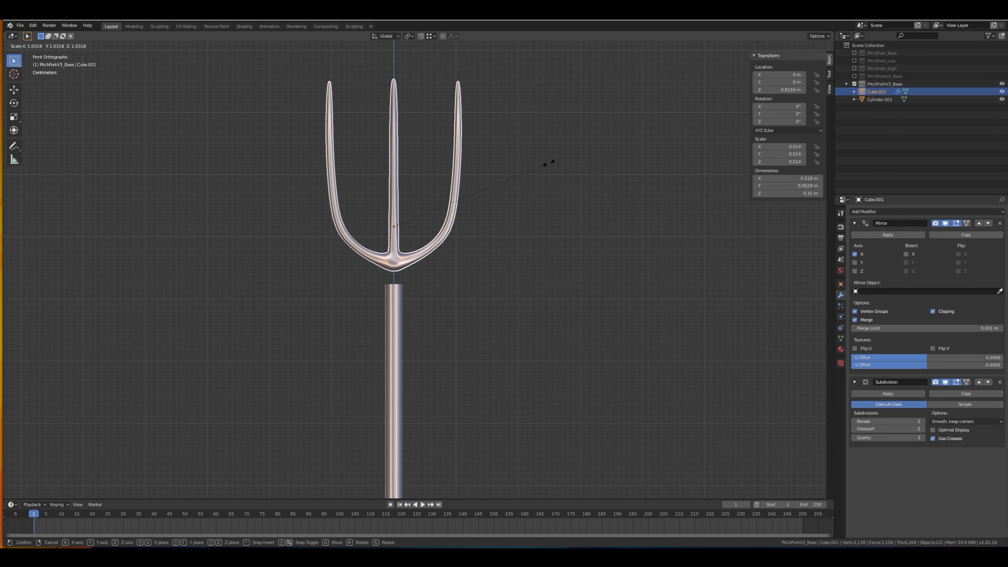
pyautogui.click(549, 163)
# In Edit Mode, stretch the head's mesh along Z to a height of about 0.331 m.
pyautogui.press('Tab')
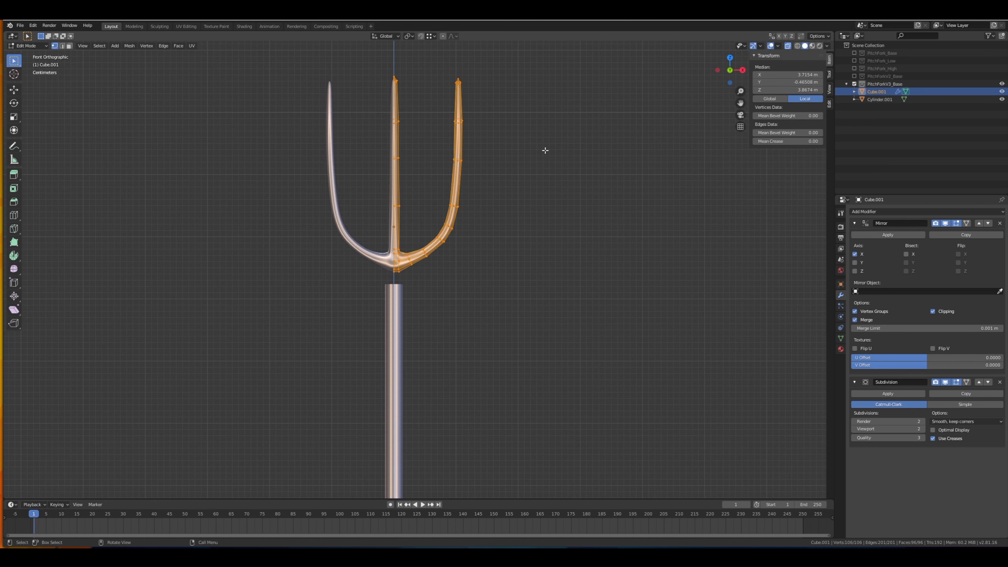
pyautogui.press('s')
pyautogui.press('z')
pyautogui.click(551, 146)
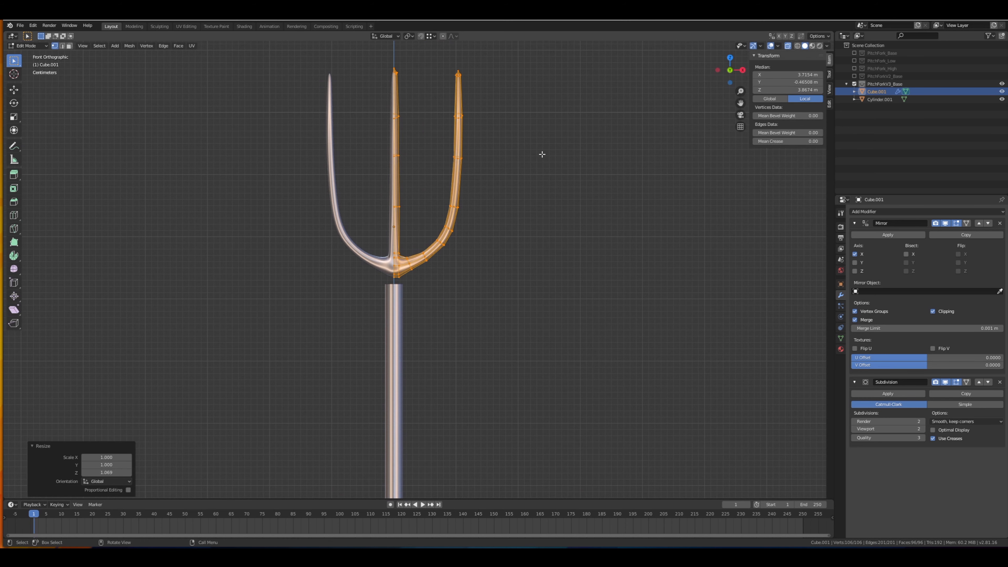
pyautogui.press('s')
pyautogui.press('x')
pyautogui.rightClick(551, 151)
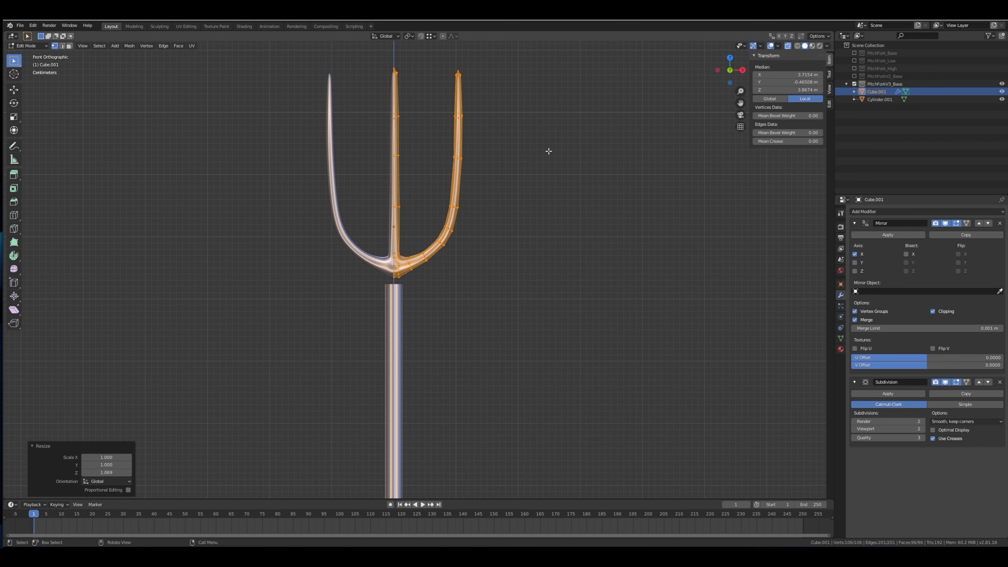
pyautogui.press('s')
pyautogui.press('x')
pyautogui.rightClick(549, 151)
# Return to Object Mode and widen the head along X to about 0.233 m.
pyautogui.moveTo(549, 151); pyautogui.dragTo(542, 158, button='middle')
pyautogui.press('Tab')
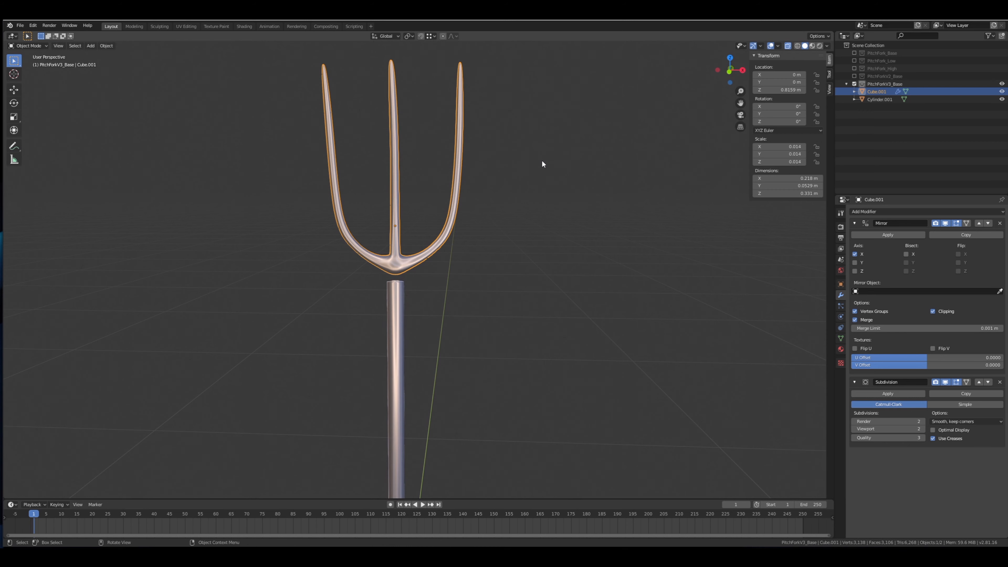
pyautogui.press('s')
pyautogui.press('x')
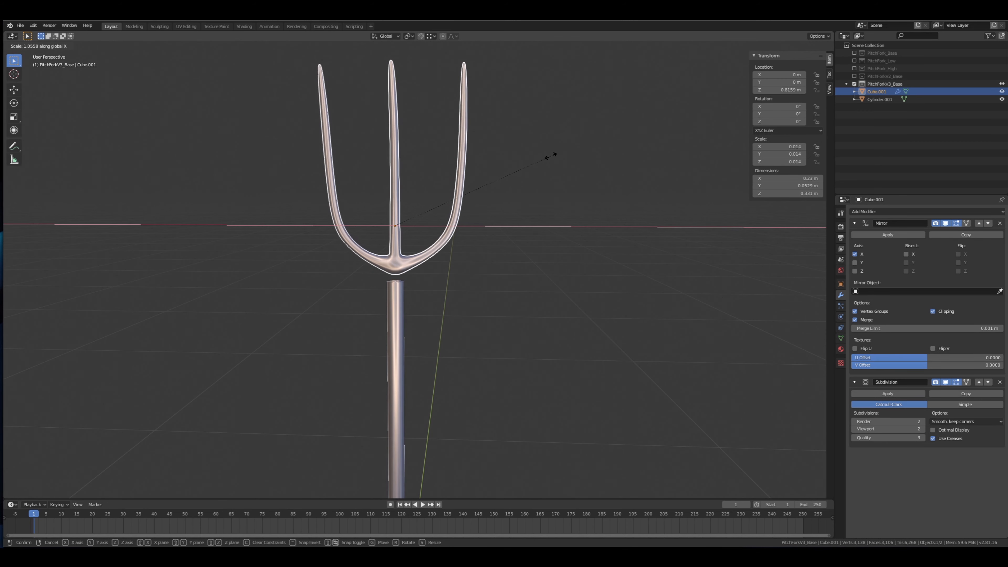
pyautogui.click(552, 153)
# Examine the head's proportions against the full handle and the gap where they meet, in Object Mode and front view.
pyautogui.press('Tab')
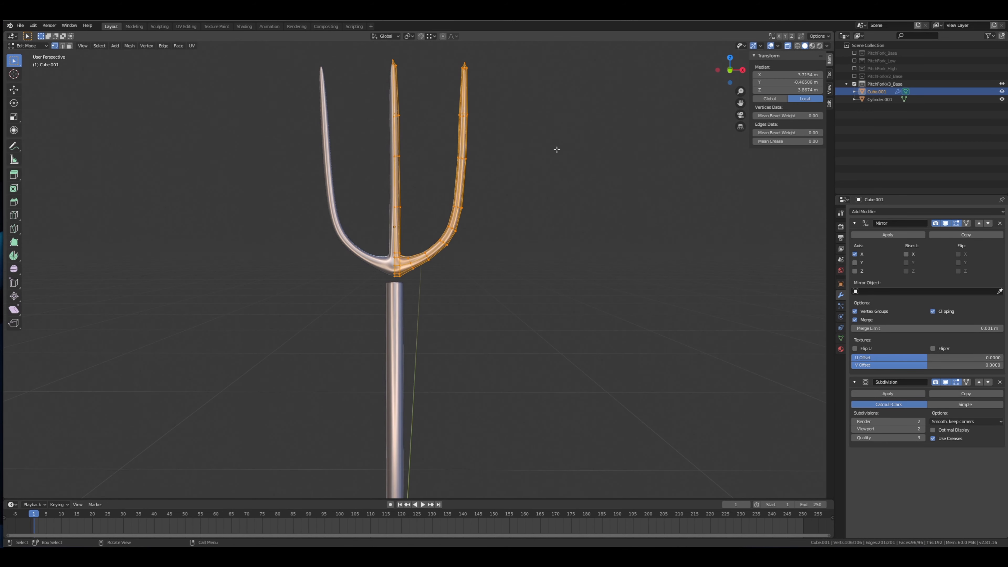
pyautogui.moveTo(552, 151); pyautogui.dragTo(513, 154, button='middle')
pyautogui.press('Tab')
pyautogui.scroll(-2, 498, 144)
pyautogui.press('KP_1')
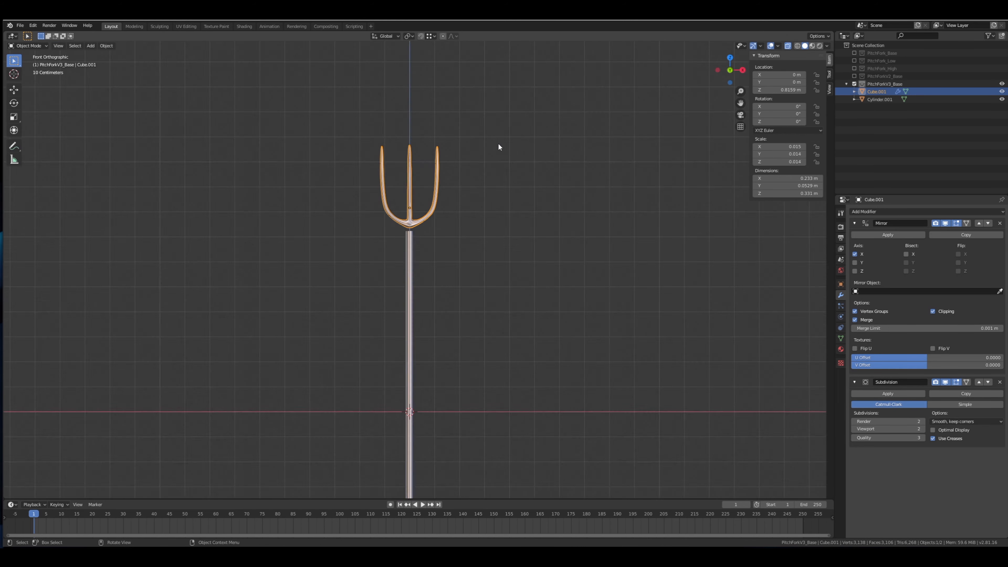
pyautogui.keyDown('shift'); pyautogui.moveTo(496, 221); pyautogui.dragTo(489, 192, button='middle'); pyautogui.keyUp('shift')
pyautogui.keyDown('shift'); pyautogui.moveTo(480, 254); pyautogui.dragTo(468, 201, button='middle'); pyautogui.keyUp('shift')
pyautogui.keyDown('shift'); pyautogui.moveTo(463, 239); pyautogui.dragTo(466, 204, button='middle'); pyautogui.keyUp('shift')
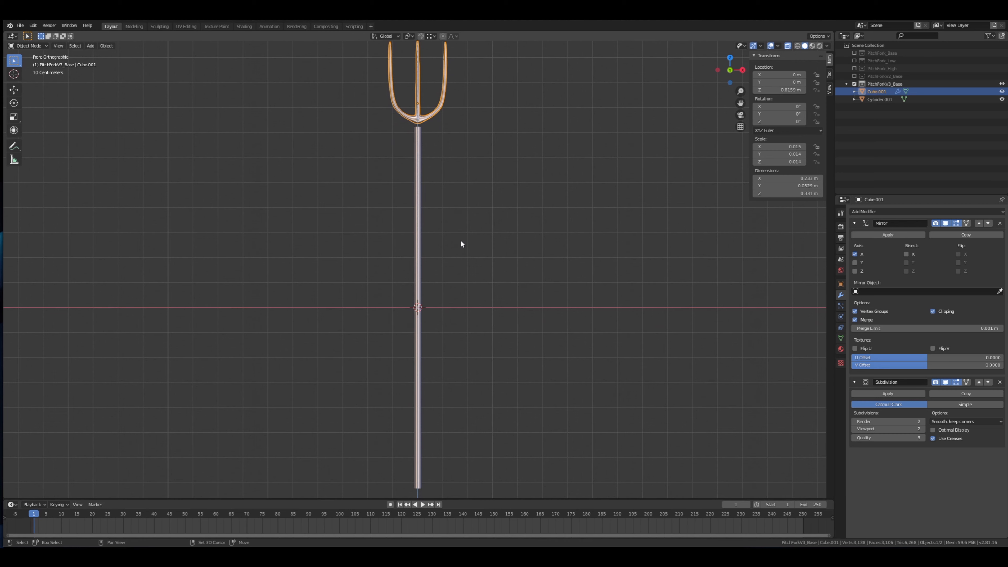
pyautogui.scroll(-1, 470, 202)
pyautogui.click(469, 173)
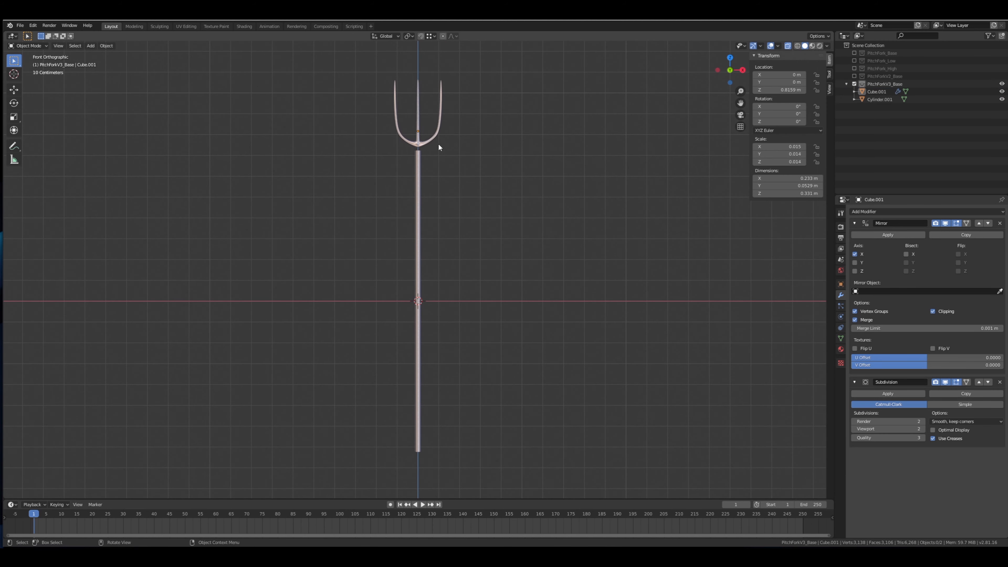
pyautogui.keyDown('shift'); pyautogui.moveTo(445, 116); pyautogui.dragTo(442, 211, button='middle'); pyautogui.keyUp('shift')
pyautogui.scroll(5, 447, 190)
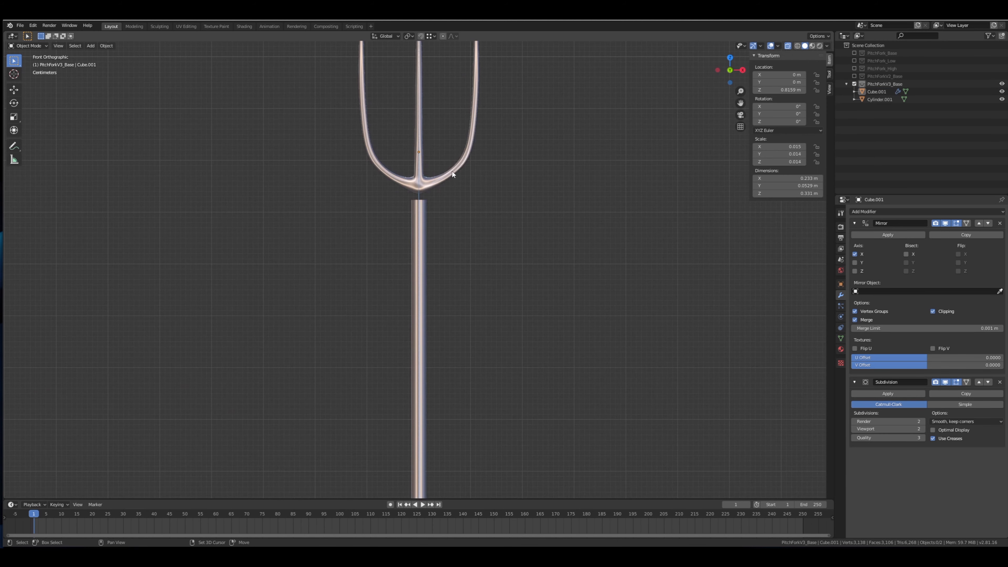
pyautogui.keyDown('shift'); pyautogui.moveTo(452, 171); pyautogui.dragTo(465, 225, button='middle'); pyautogui.keyUp('shift')
pyautogui.scroll(5, 452, 316)
# Move the pitchfork head straight down along Z to the top end of the handle.
pyautogui.click(471, 329)
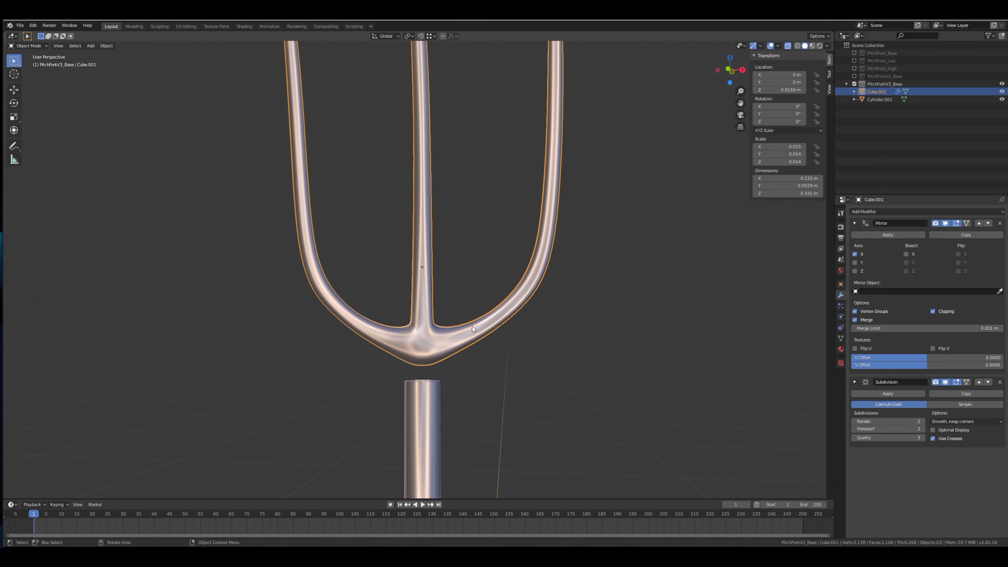
pyautogui.press('KP_1')
pyautogui.press('g')
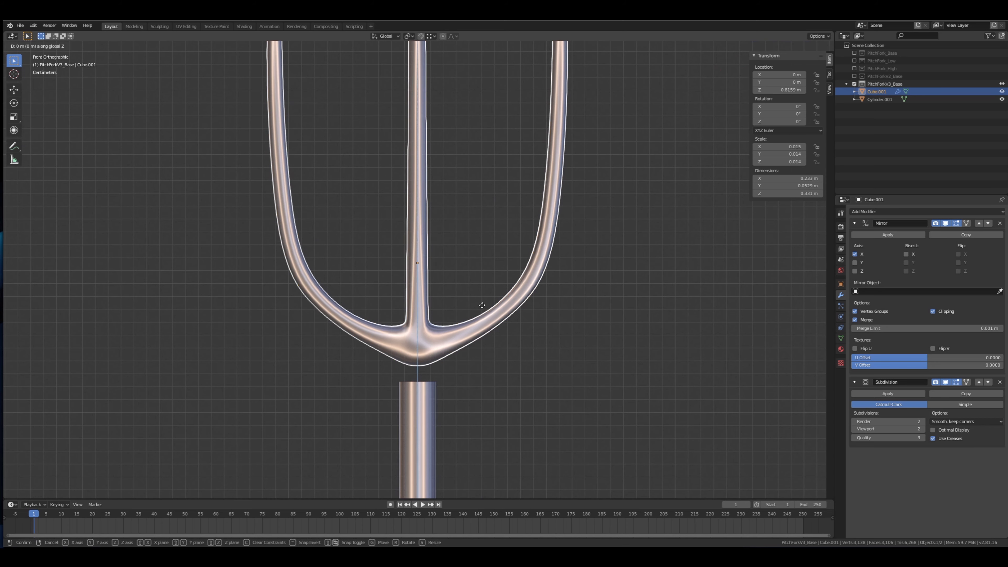
pyautogui.press('z')
pyautogui.click(470, 364)
# Select the two bottom faces of the head's mesh in face mode and extrude them about 0.0413 m down into the handle.
pyautogui.keyDown('shift'); pyautogui.moveTo(470, 364); pyautogui.dragTo(478, 268, button='middle'); pyautogui.keyUp('shift')
pyautogui.scroll(5, 461, 252)
pyautogui.press('Tab')
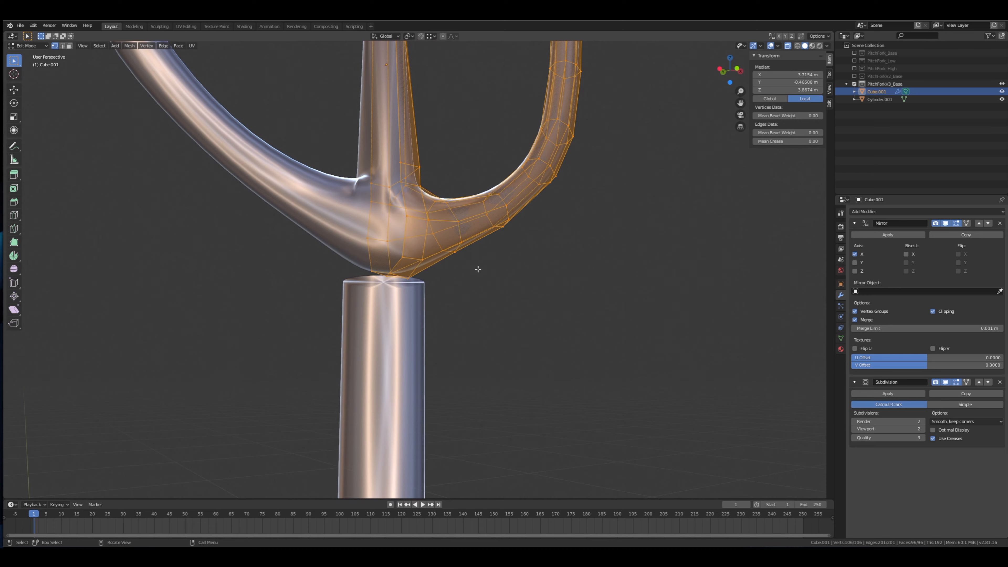
pyautogui.click(70, 47)
pyautogui.click(443, 282)
pyautogui.click(408, 270)
pyautogui.moveTo(401, 272); pyautogui.dragTo(536, 282, button='middle')
pyautogui.keyDown('shift'); pyautogui.click(378, 263); pyautogui.keyUp('shift')
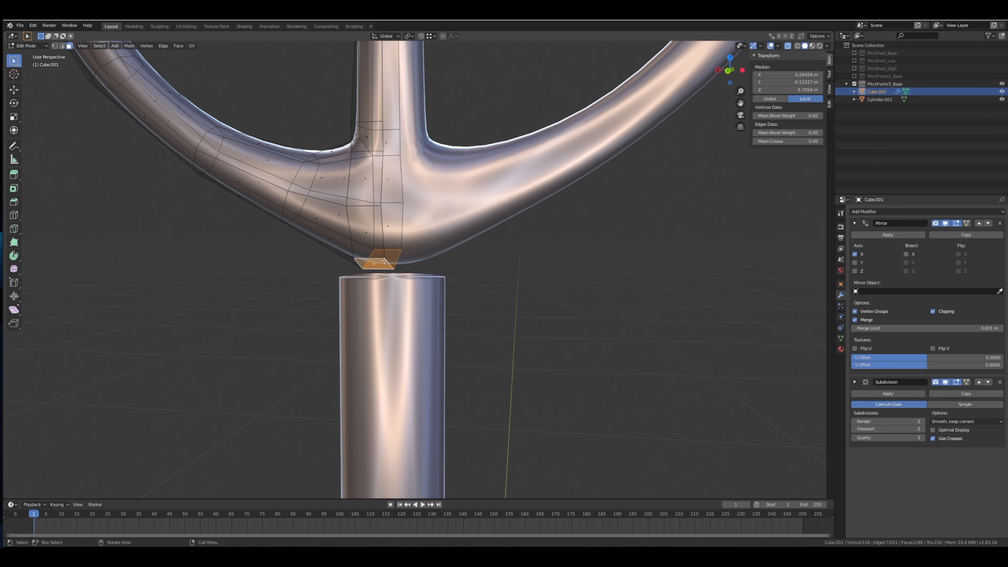
pyautogui.moveTo(378, 261); pyautogui.dragTo(524, 247, button='middle')
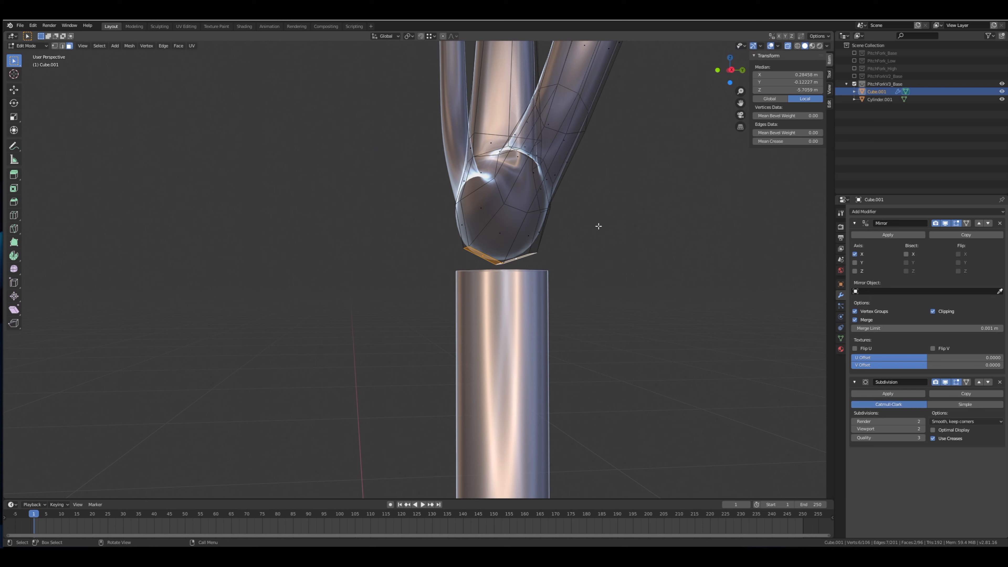
pyautogui.press('e')
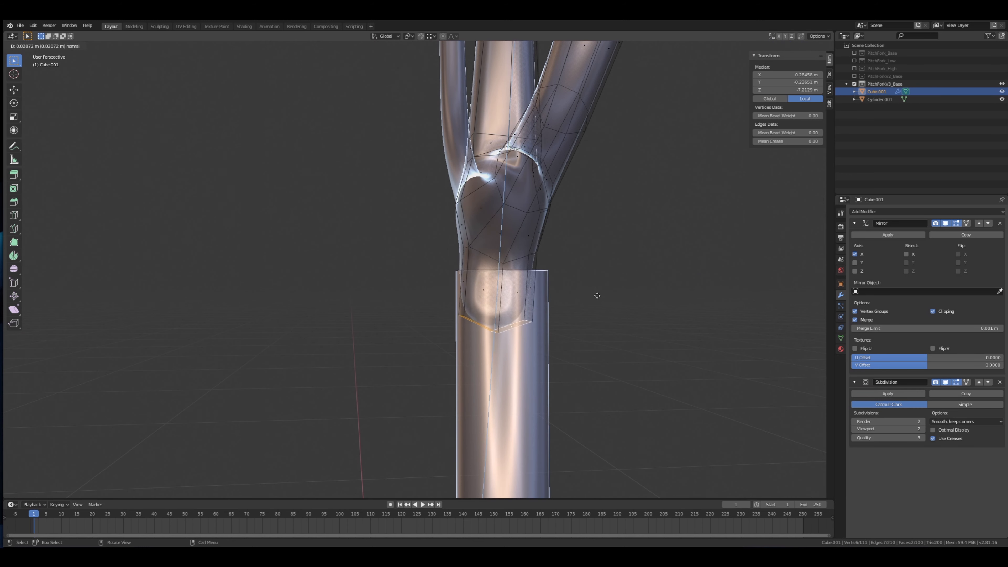
pyautogui.click(581, 354)
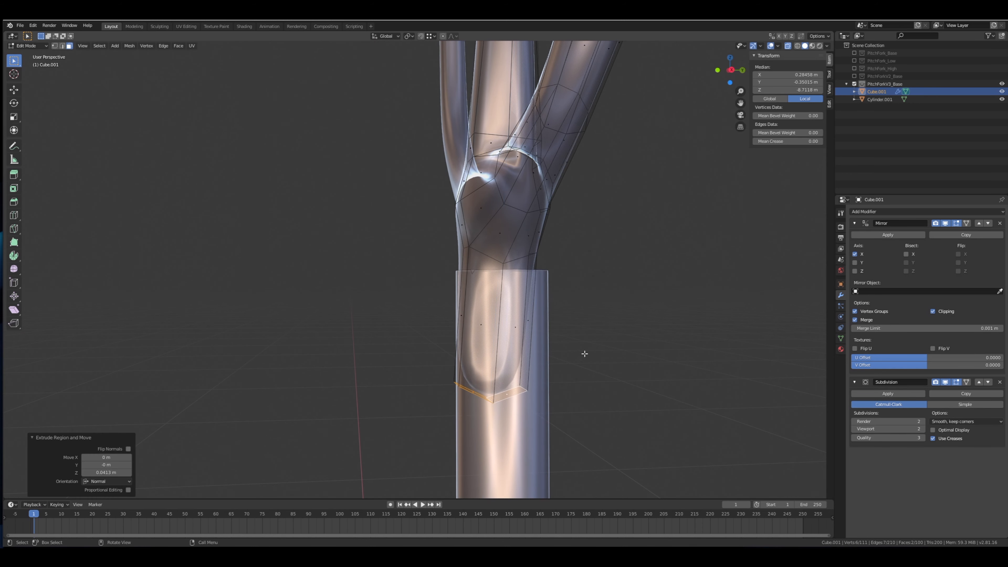
# In side view, rotate the extruded bottom faces by about -7.81° and move them about 0.00325 m along Y to centre them in the handle.
pyautogui.moveTo(581, 355); pyautogui.dragTo(562, 317, button='middle')
pyautogui.press('KP_1')
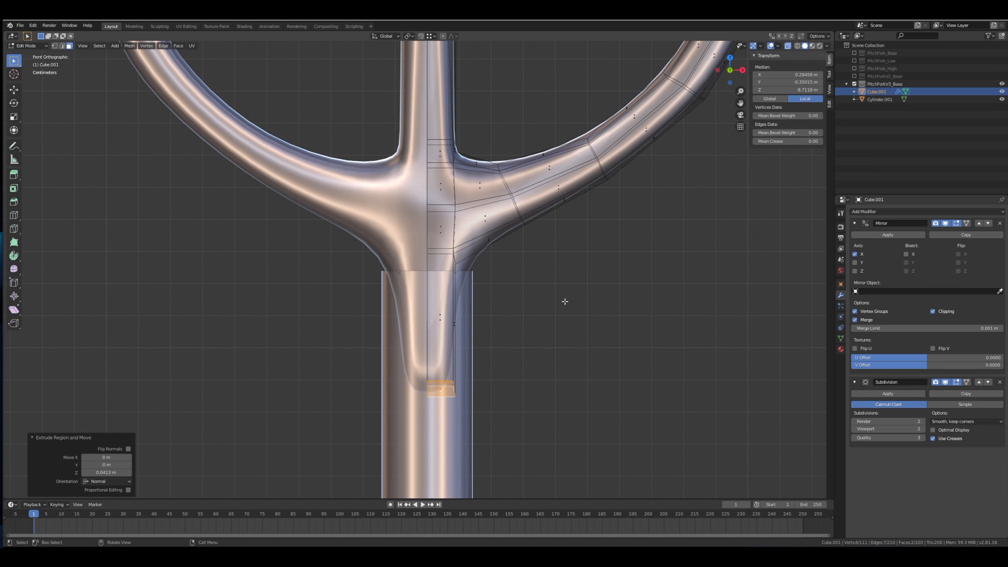
pyautogui.press('KP_3')
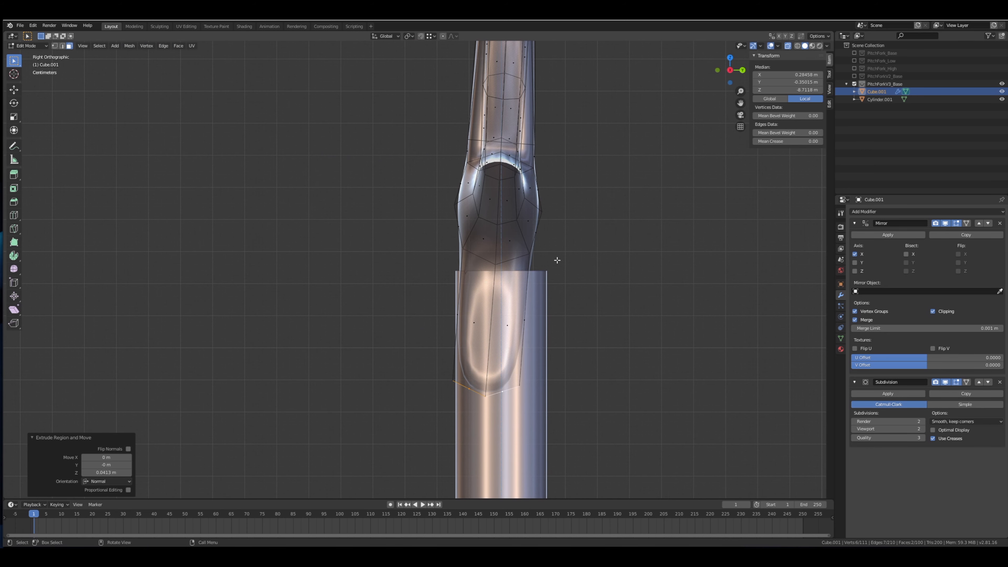
pyautogui.press('r')
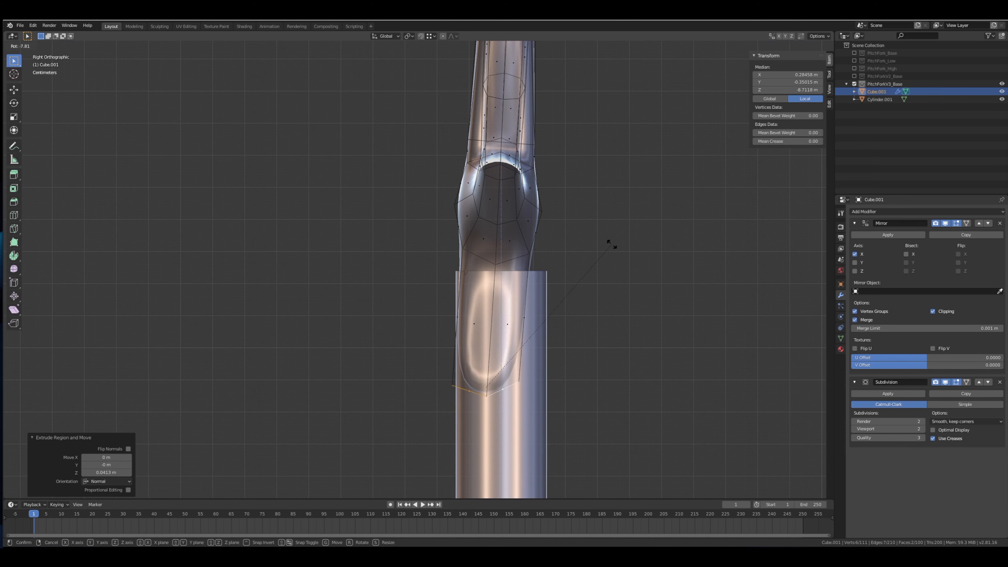
pyautogui.click(610, 242)
pyautogui.press('g')
pyautogui.press('y')
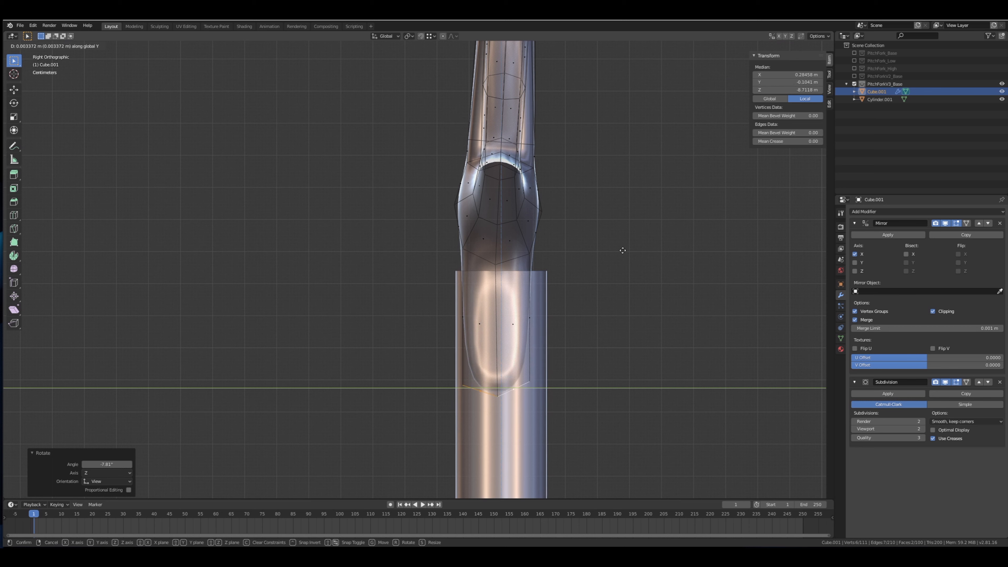
pyautogui.rightClick(622, 250)
pyautogui.press('g')
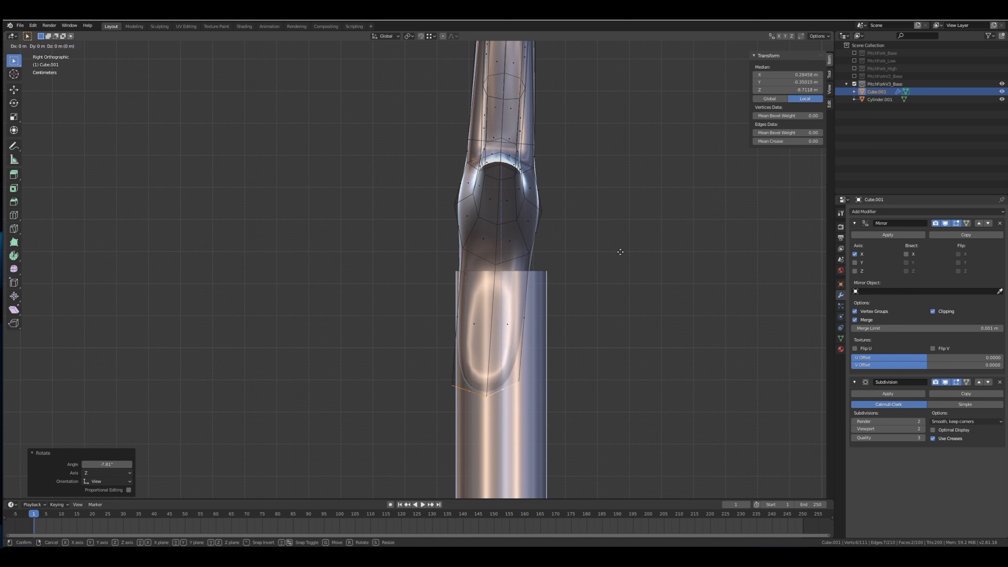
pyautogui.press('y')
pyautogui.click(631, 252)
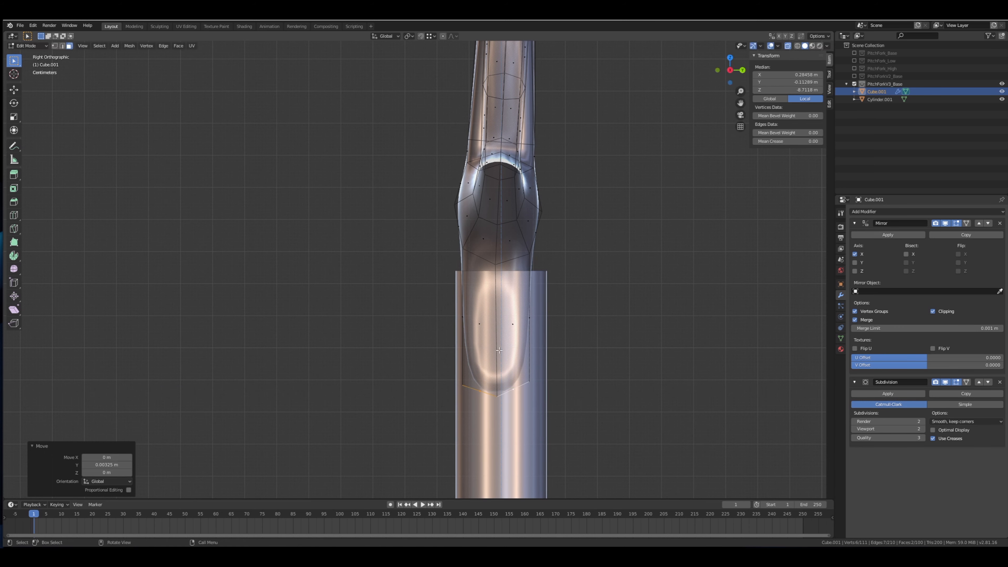
# Select the front and back faces of the extruded shank and scale them along Y by about 1.374.
pyautogui.moveTo(452, 303)
pyautogui.mouseDown(button='middle')
pyautogui.moveTo(478, 294)
pyautogui.moveTo(463, 320)
pyautogui.moveTo(449, 308)
pyautogui.mouseUp(button='middle')
pyautogui.moveTo(154, 109); pyautogui.dragTo(530, 315, button='middle')
pyautogui.keyDown('shift'); pyautogui.click(451, 298); pyautogui.keyUp('shift')
pyautogui.keyDown('shift'); pyautogui.click(480, 318); pyautogui.keyUp('shift')
pyautogui.keyDown('shift'); pyautogui.click(444, 322); pyautogui.keyUp('shift')
pyautogui.press('s')
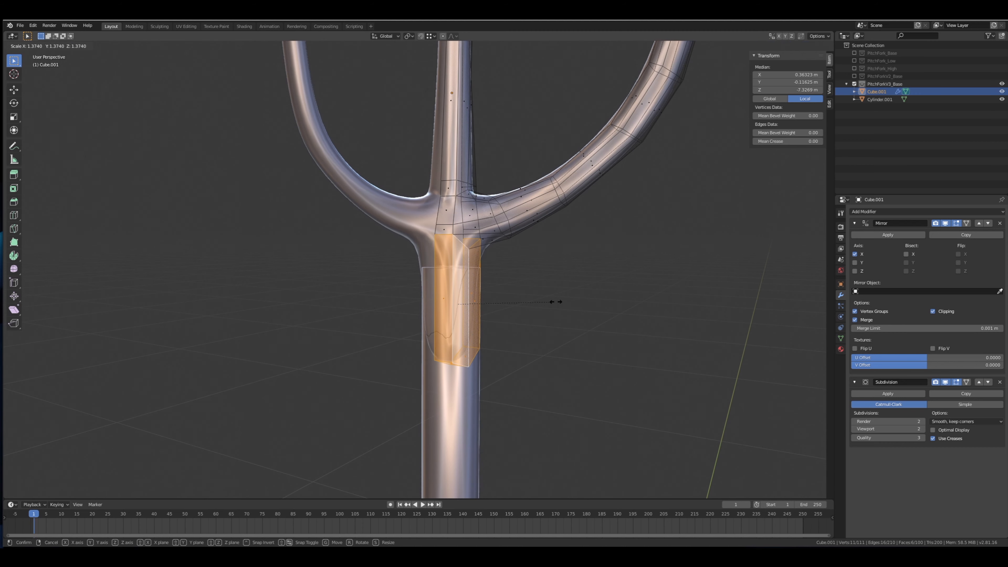
pyautogui.rightClick(557, 302)
pyautogui.moveTo(527, 308); pyautogui.dragTo(572, 303, button='middle')
pyautogui.moveTo(448, 352); pyautogui.dragTo(387, 378, button='middle')
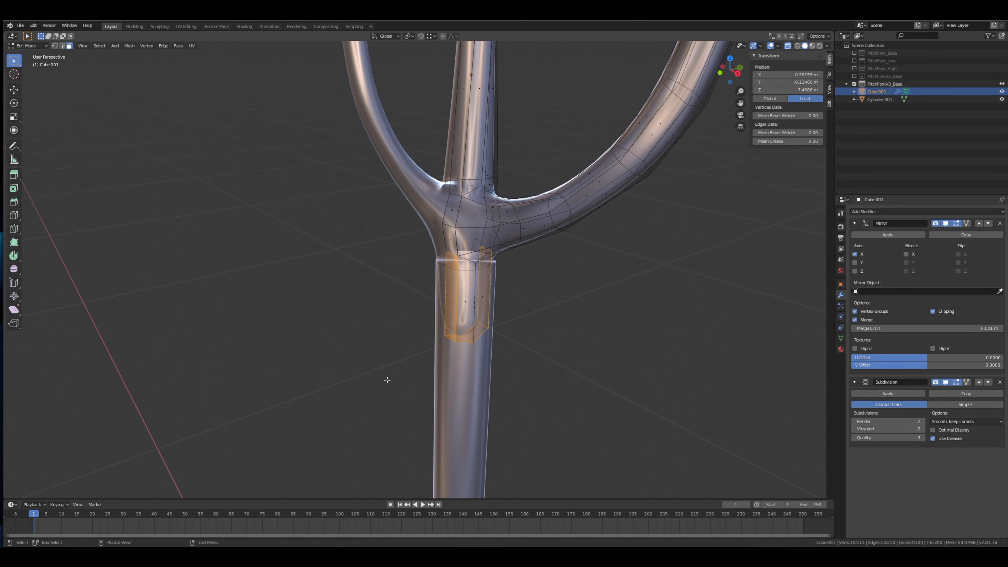
pyautogui.press('s')
pyautogui.press('y')
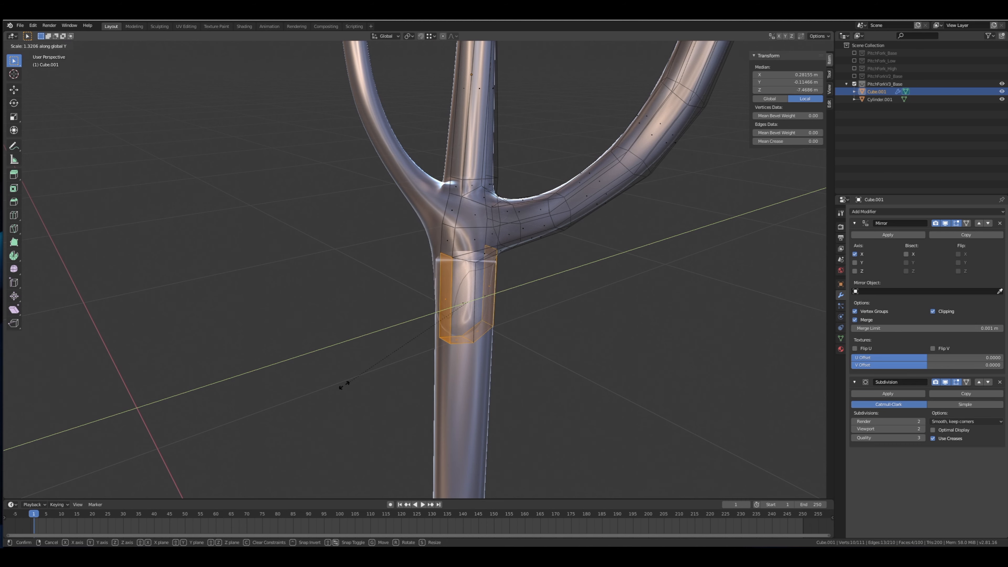
pyautogui.click(338, 387)
# Scale the shank's front and back faces along Y again by about 1.133.
pyautogui.moveTo(337, 387); pyautogui.dragTo(319, 321, button='middle')
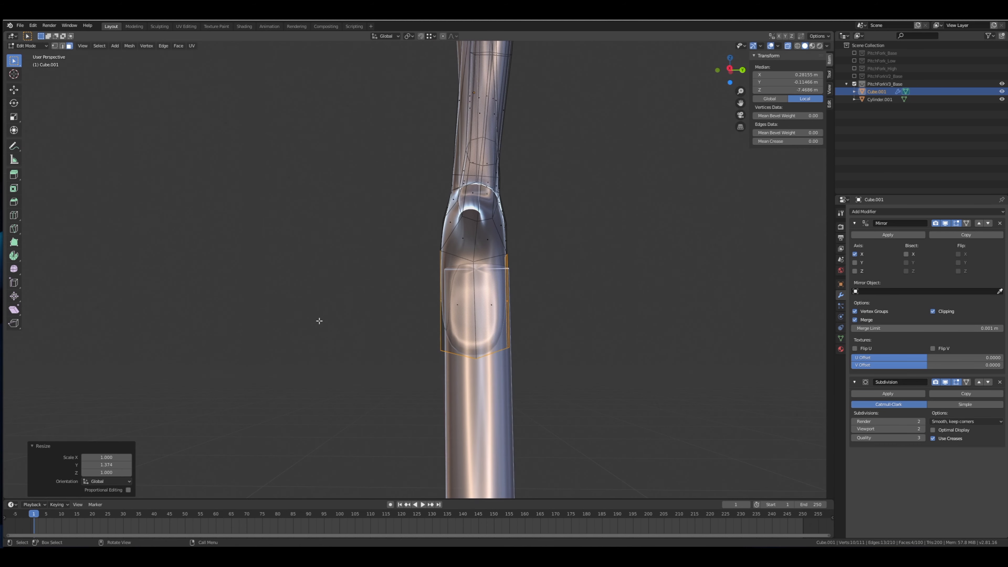
pyautogui.press('s')
pyautogui.press('y')
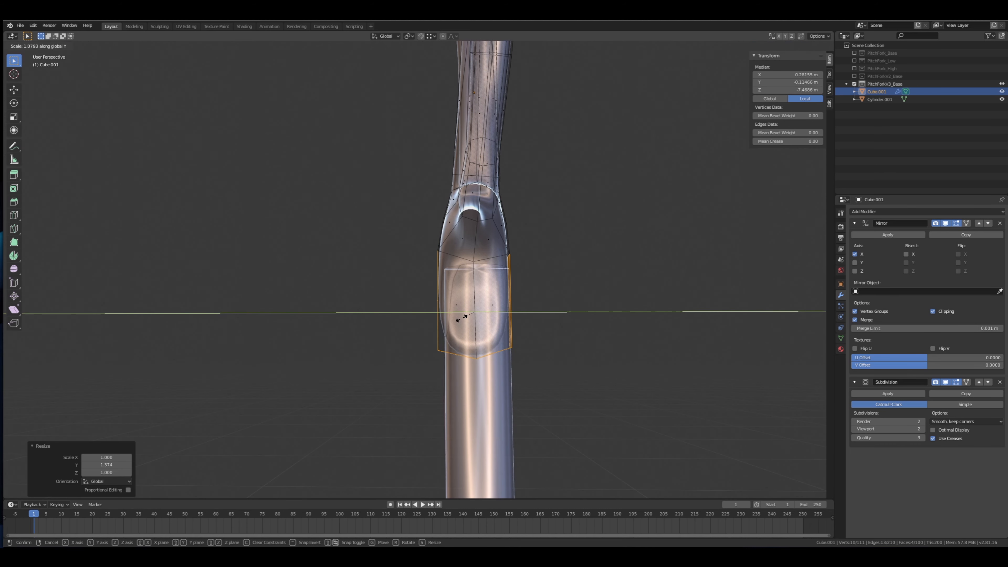
pyautogui.click(461, 319)
pyautogui.moveTo(461, 319); pyautogui.dragTo(378, 318, button='middle')
pyautogui.scroll(-3, 488, 324)
pyautogui.scroll(-5, 505, 350)
pyautogui.scroll(9, 434, 352)
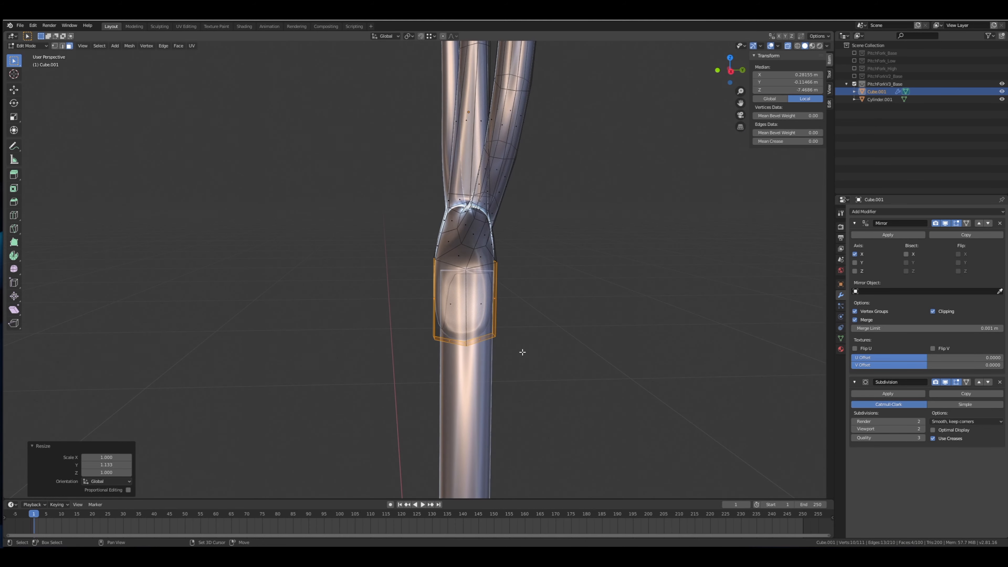
# Select the shank's two outer side faces and move them about 0.0111 m outward along X.
pyautogui.moveTo(522, 352); pyautogui.dragTo(450, 273, button='middle')
pyautogui.click(398, 263)
pyautogui.keyDown('shift'); pyautogui.click(361, 261); pyautogui.keyUp('shift')
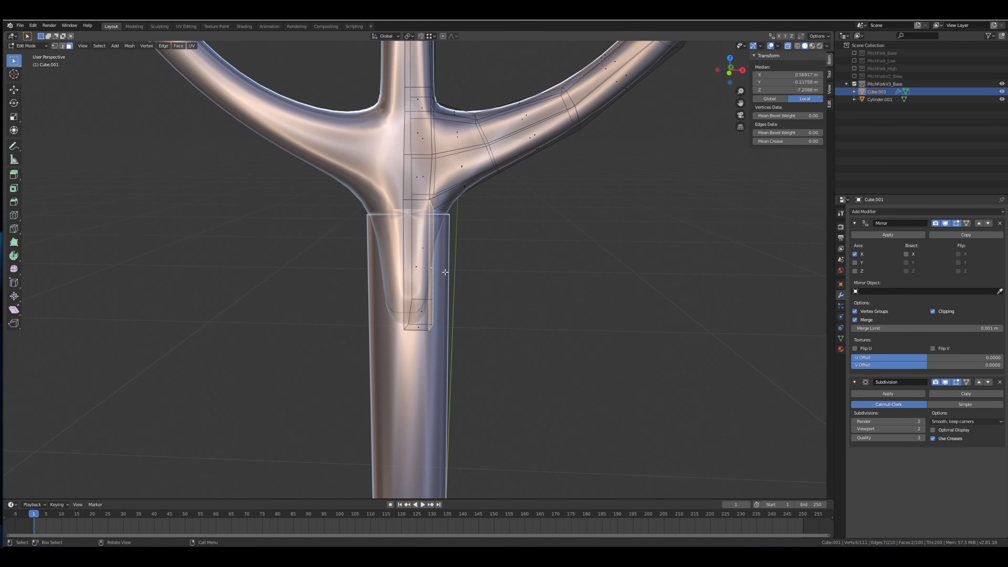
pyautogui.press('x')
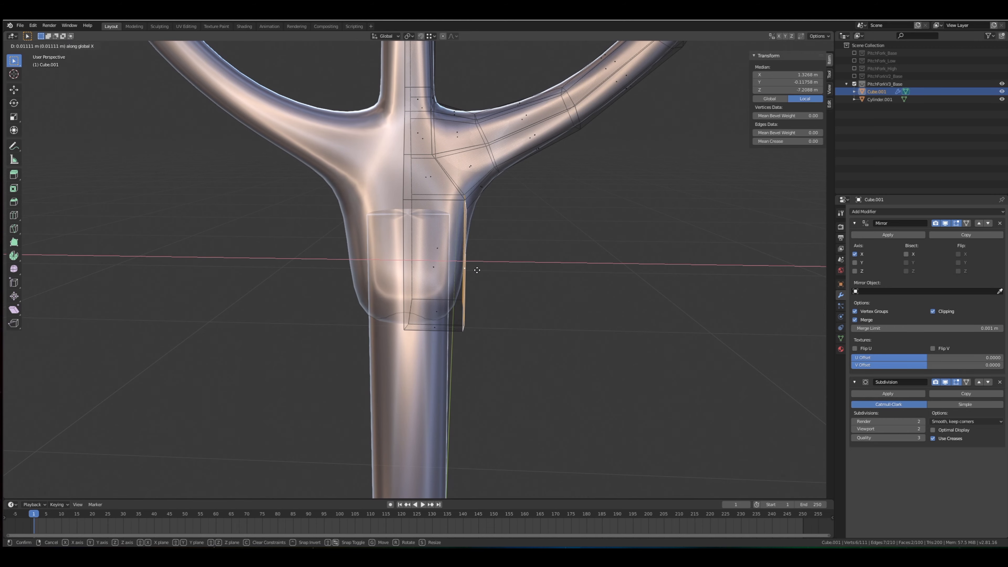
pyautogui.click(472, 272)
pyautogui.moveTo(472, 272); pyautogui.dragTo(497, 249, button='middle')
# Turn off X-ray display and inspect the widened shank around the handle in object mode.
pyautogui.press('Tab')
pyautogui.hotkey('alt', 'a')
pyautogui.click(788, 45)
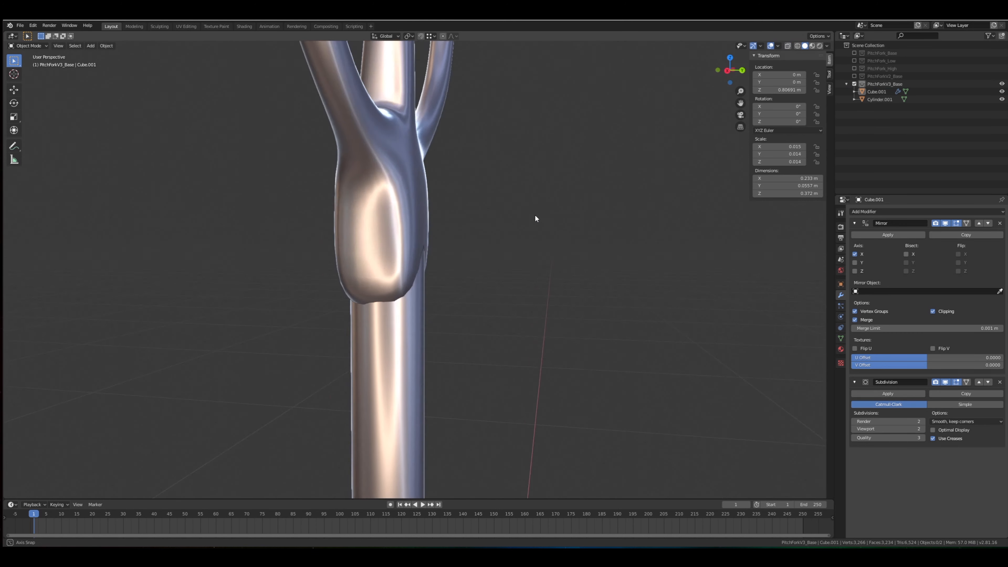
pyautogui.moveTo(535, 214); pyautogui.dragTo(489, 223, button='middle')
pyautogui.press('Tab')
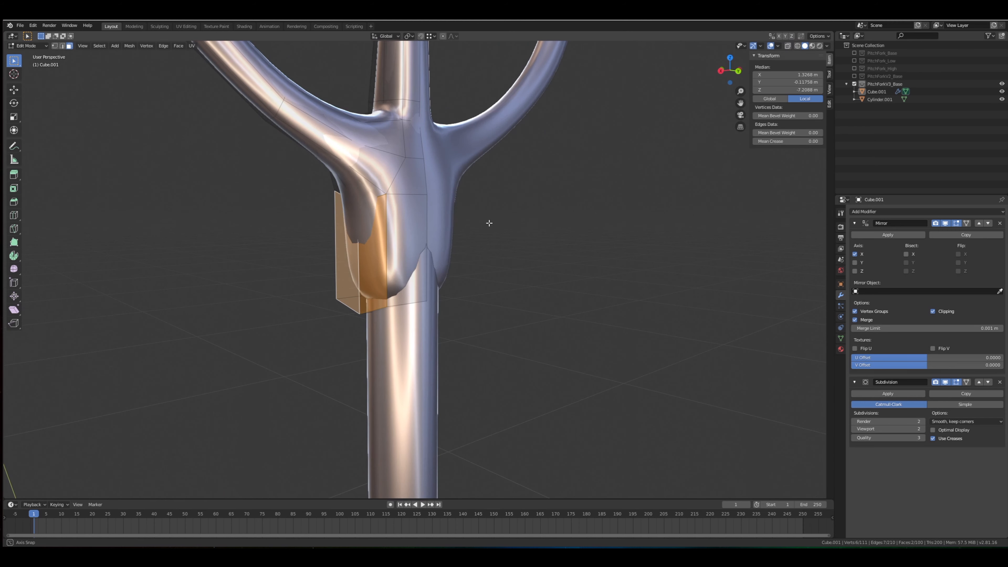
# In edge mode, select the vertical centre edge on the shank's exposed side and move it about 0.00563 m along Y to cover the handle.
pyautogui.moveTo(424, 249); pyautogui.dragTo(427, 248, button='middle')
pyautogui.click(427, 247)
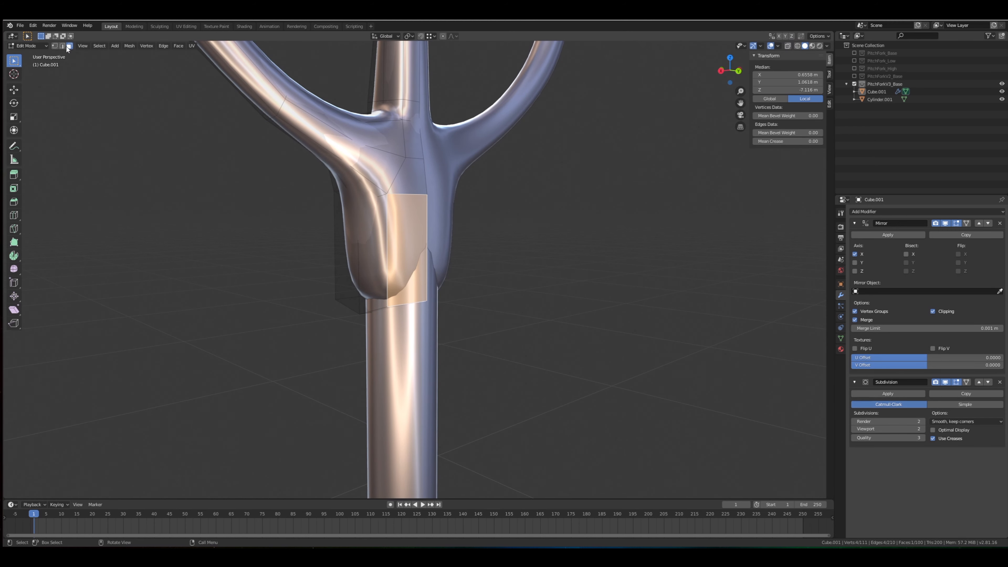
pyautogui.click(62, 46)
pyautogui.click(428, 203)
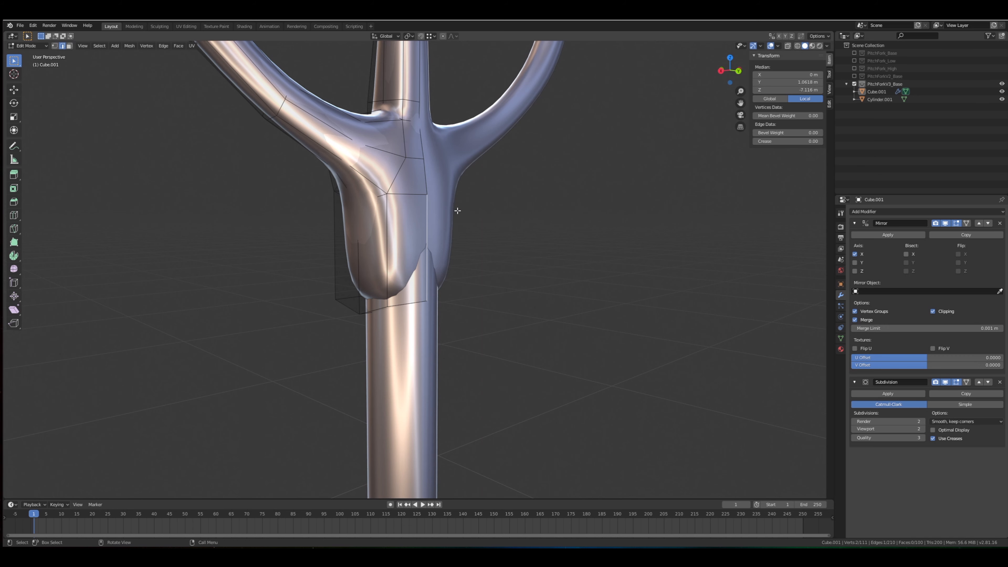
pyautogui.moveTo(457, 210); pyautogui.dragTo(468, 216, button='middle')
pyautogui.press('g')
pyautogui.press('x')
pyautogui.rightClick(472, 217)
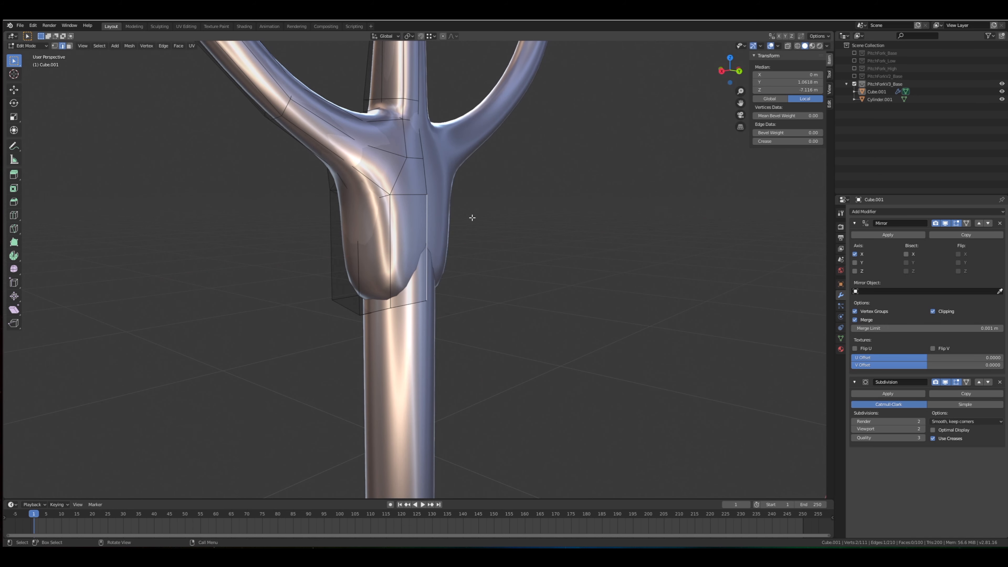
pyautogui.press('g')
pyautogui.press('y')
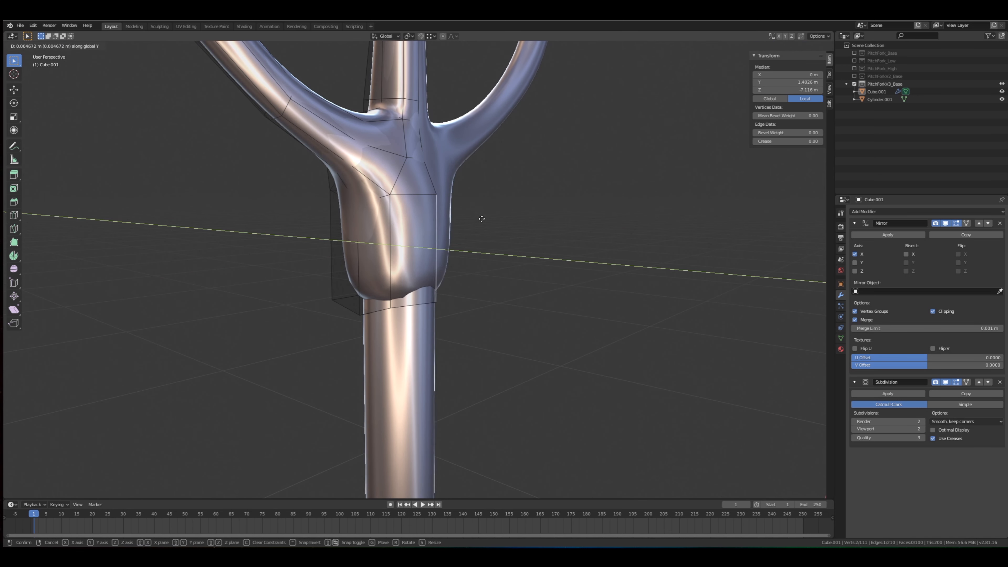
pyautogui.click(480, 218)
pyautogui.moveTo(479, 219); pyautogui.dragTo(503, 224, button='middle')
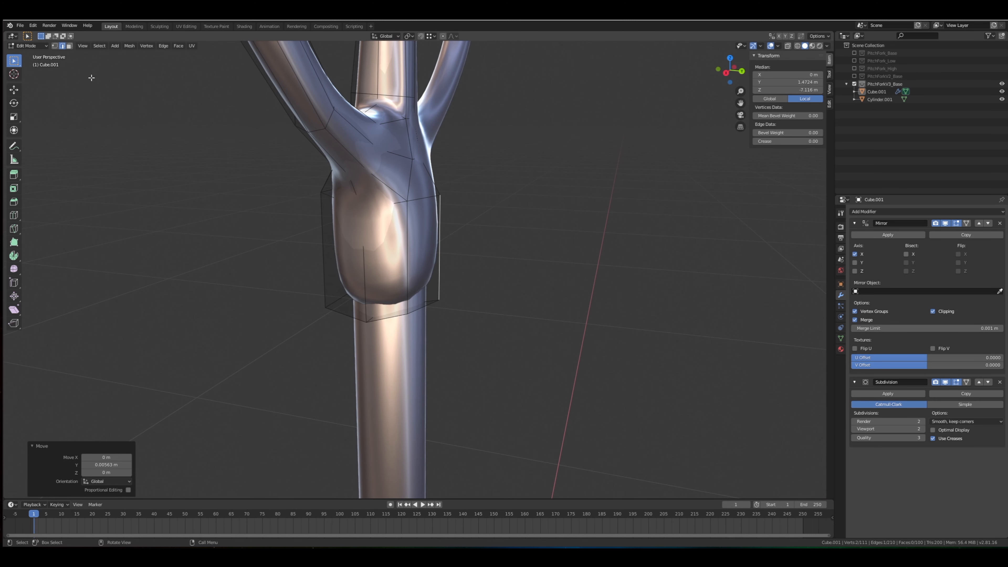
# Select the centre vertex just above the shank in vertex mode and move it about 0.00336 m along Y.
pyautogui.click(421, 152)
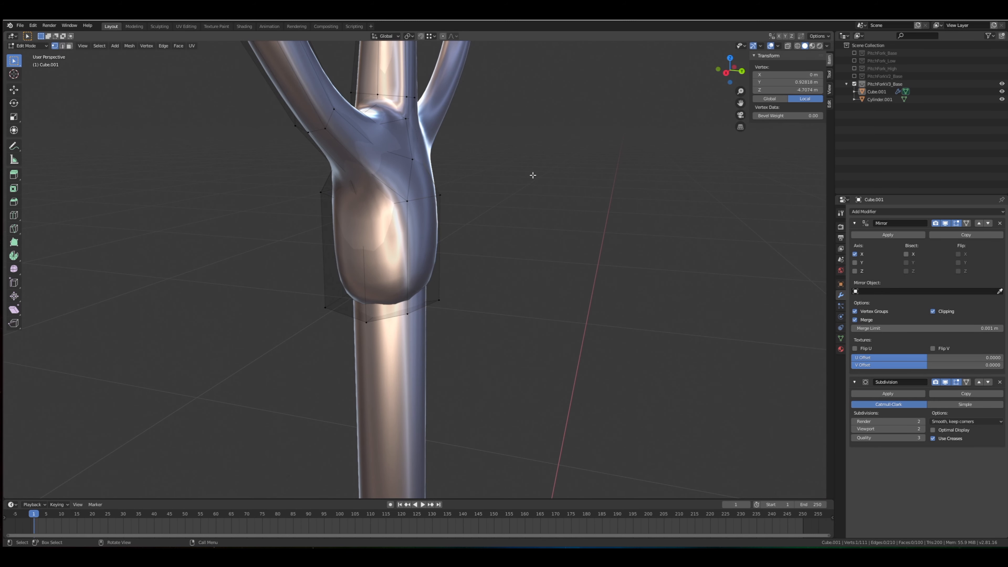
pyautogui.press('g')
pyautogui.press('y')
pyautogui.click(546, 175)
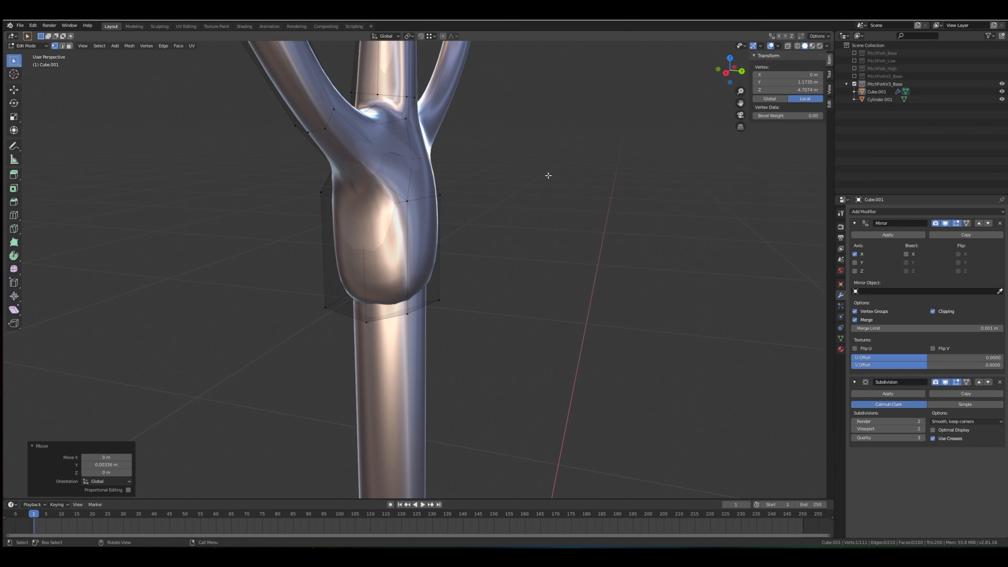
pyautogui.moveTo(546, 174)
pyautogui.mouseDown(button='middle')
pyautogui.moveTo(513, 176)
pyautogui.moveTo(512, 186)
pyautogui.moveTo(540, 180)
pyautogui.moveTo(551, 139)
pyautogui.moveTo(479, 174)
pyautogui.moveTo(551, 174)
pyautogui.mouseUp(button='middle')
# Inspect the reshaped shank in object mode from the opposite side.
pyautogui.press('Tab')
pyautogui.moveTo(488, 198); pyautogui.dragTo(429, 225, button='middle')
pyautogui.click(429, 219)
pyautogui.press('Tab')
pyautogui.moveTo(396, 304); pyautogui.dragTo(367, 265, button='middle')
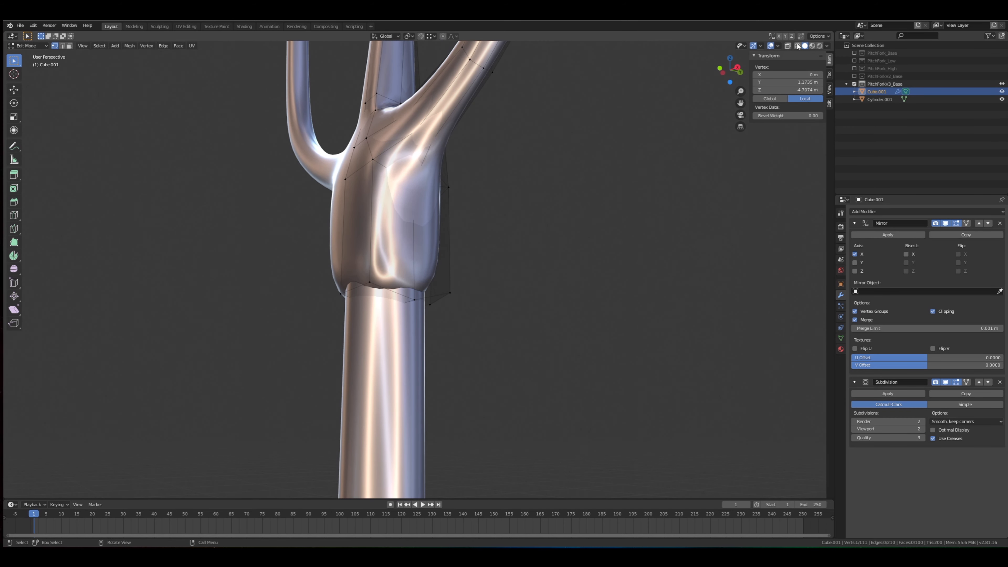
# With X-ray on, level the two bottom vertices on one side of the shank along Z, finishing with a move of about -0.00251 m.
pyautogui.click(788, 46)
pyautogui.moveTo(677, 145); pyautogui.dragTo(649, 143, button='middle')
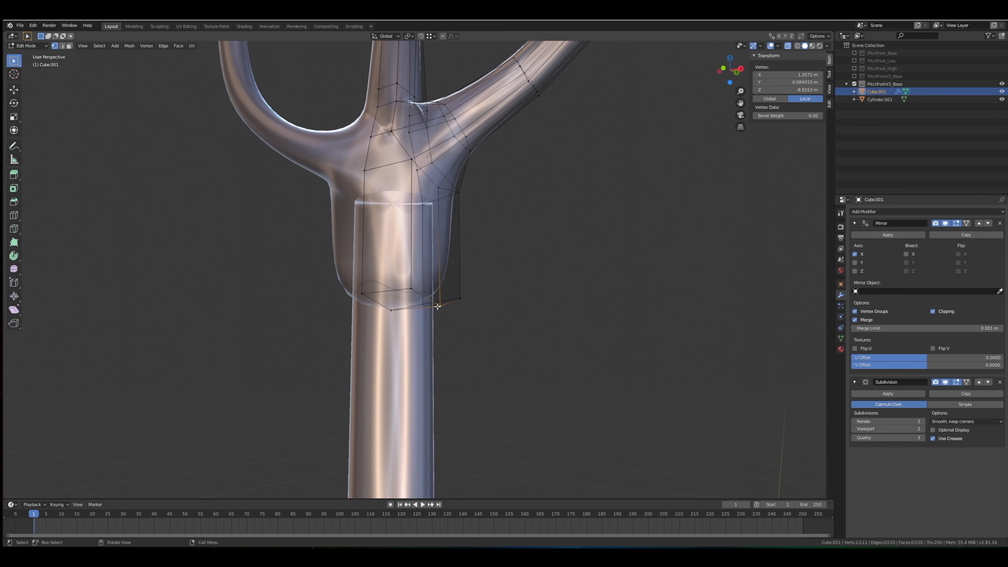
pyautogui.keyDown('shift'); pyautogui.click(394, 311); pyautogui.keyUp('shift')
pyautogui.moveTo(664, 338); pyautogui.dragTo(537, 318, button='middle')
pyautogui.press('g')
pyautogui.press('z')
pyautogui.click(632, 325)
pyautogui.press('g')
pyautogui.press('z')
pyautogui.click(612, 349)
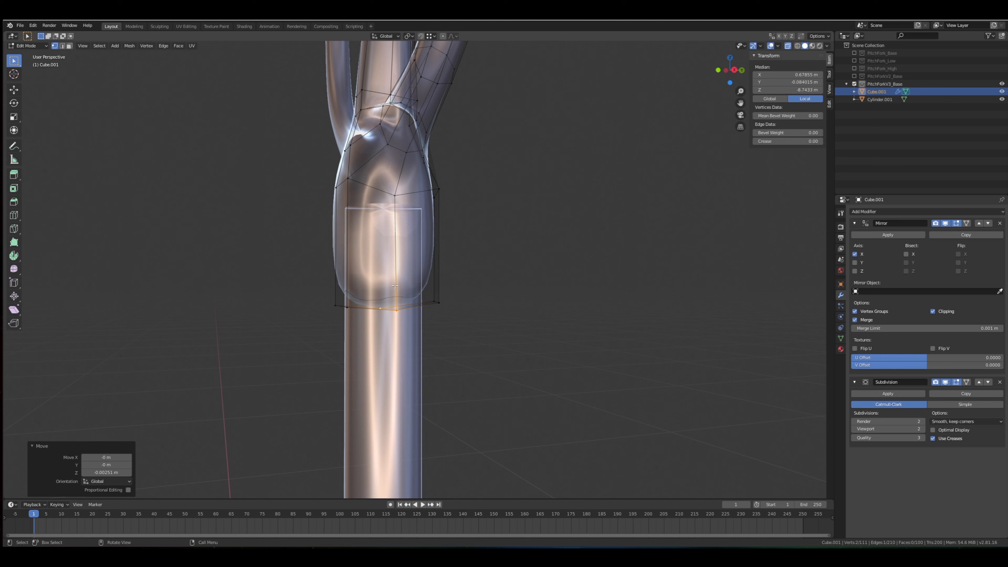
pyautogui.moveTo(395, 285); pyautogui.dragTo(405, 299, button='middle')
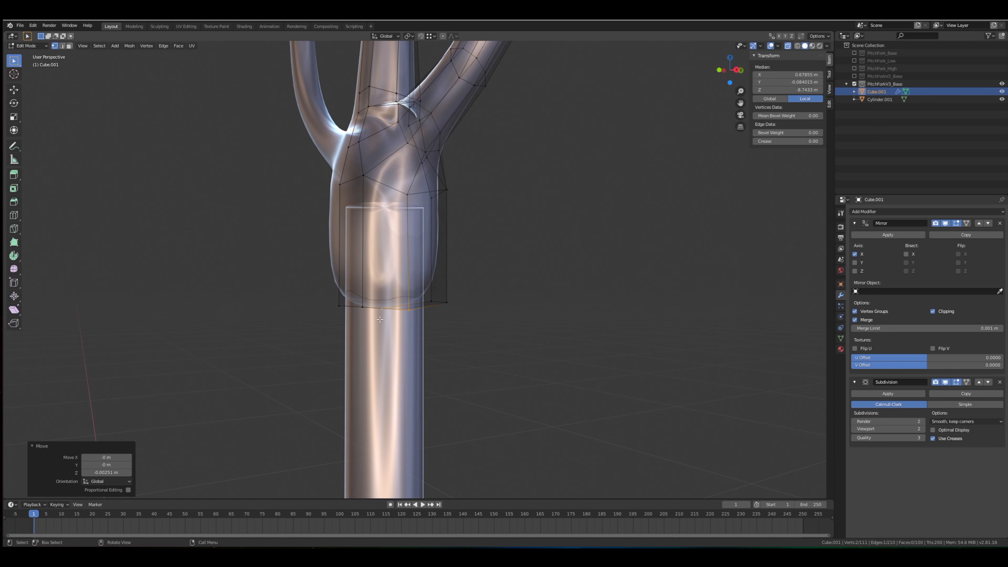
# Select the outer edges around the shank's bottom and bevel them with one segment and a width of about 0.0688 m.
pyautogui.keyDown('shift'); pyautogui.click(380, 306); pyautogui.keyUp('shift')
pyautogui.moveTo(380, 305); pyautogui.dragTo(395, 305, button='middle')
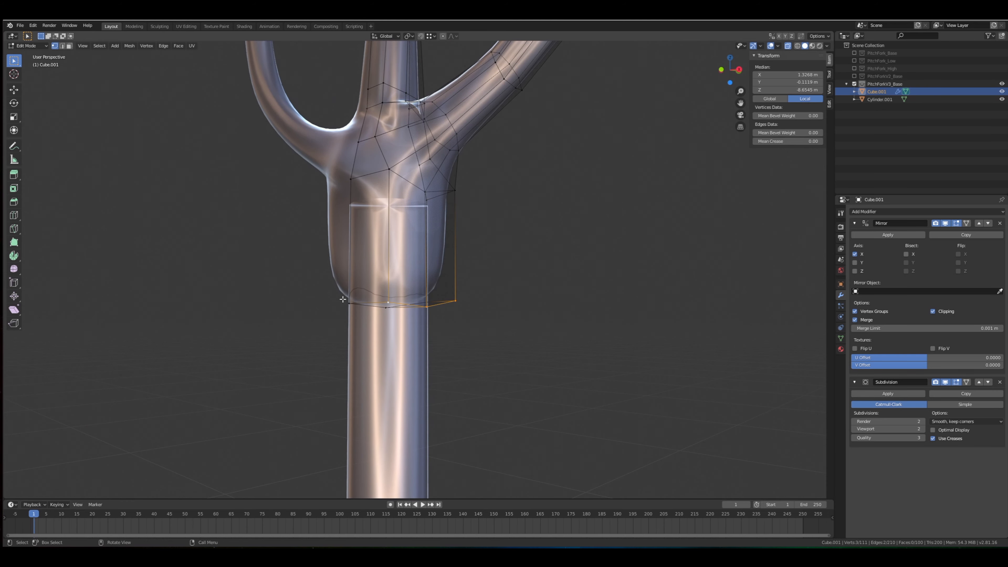
pyautogui.moveTo(503, 320); pyautogui.dragTo(369, 264, button='middle')
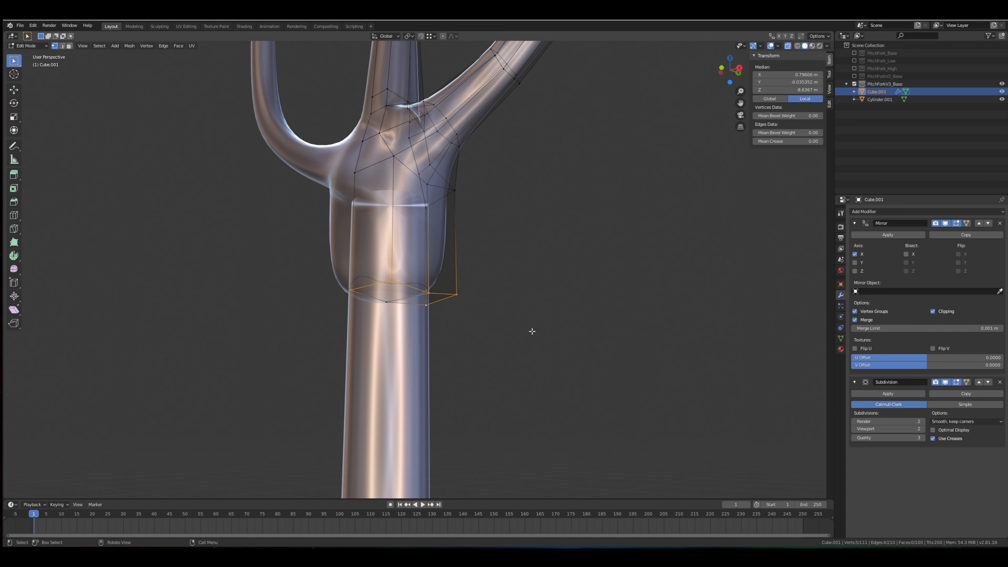
pyautogui.hotkey('ctrl', 'b')
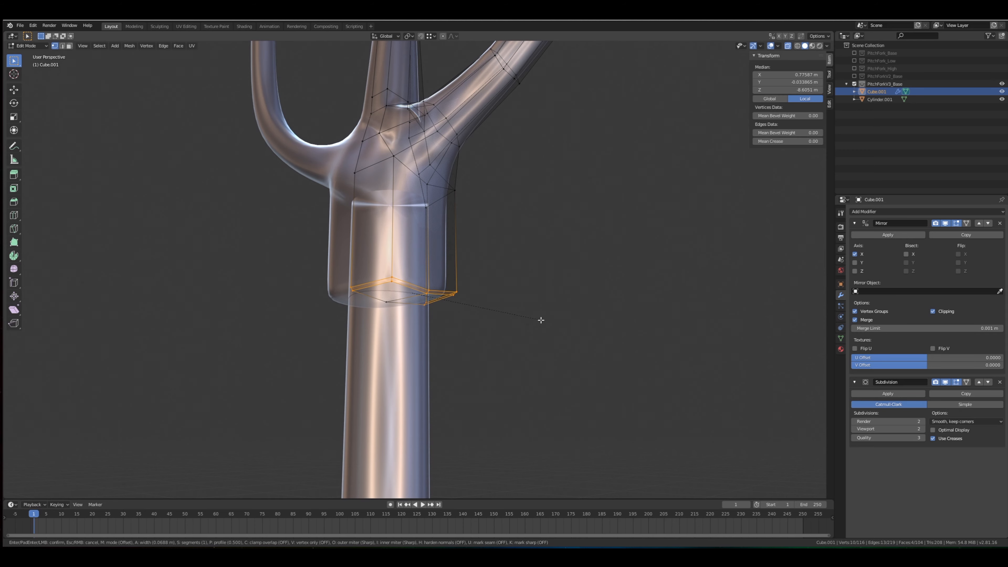
pyautogui.click(540, 320)
pyautogui.moveTo(540, 320); pyautogui.dragTo(572, 312, button='middle')
pyautogui.rightClick(572, 313)
pyautogui.moveTo(438, 241); pyautogui.dragTo(434, 232, button='middle')
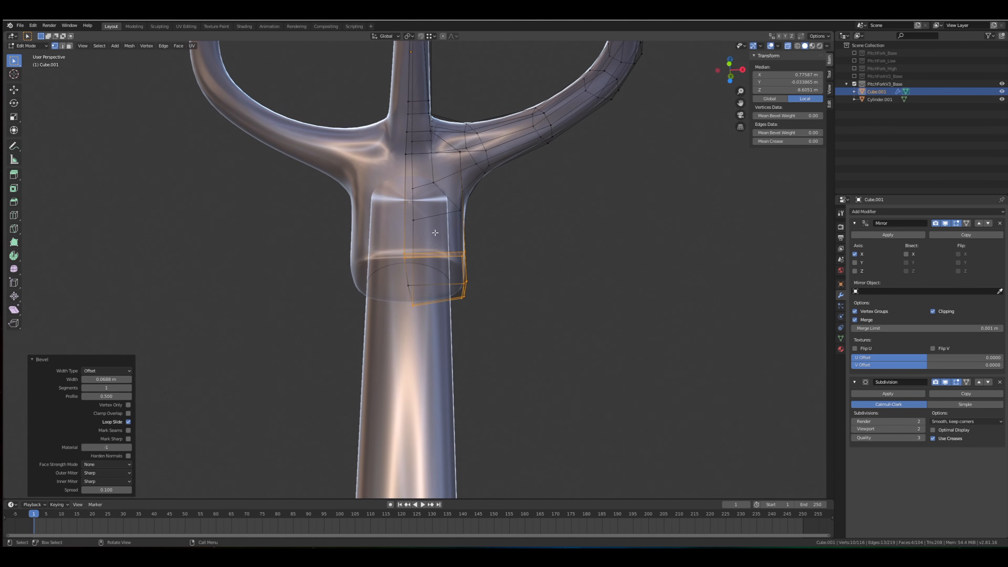
# Select the two bottom faces of the shank in face mode and extrude them about 0.00872 m up inside it.
pyautogui.click(435, 275)
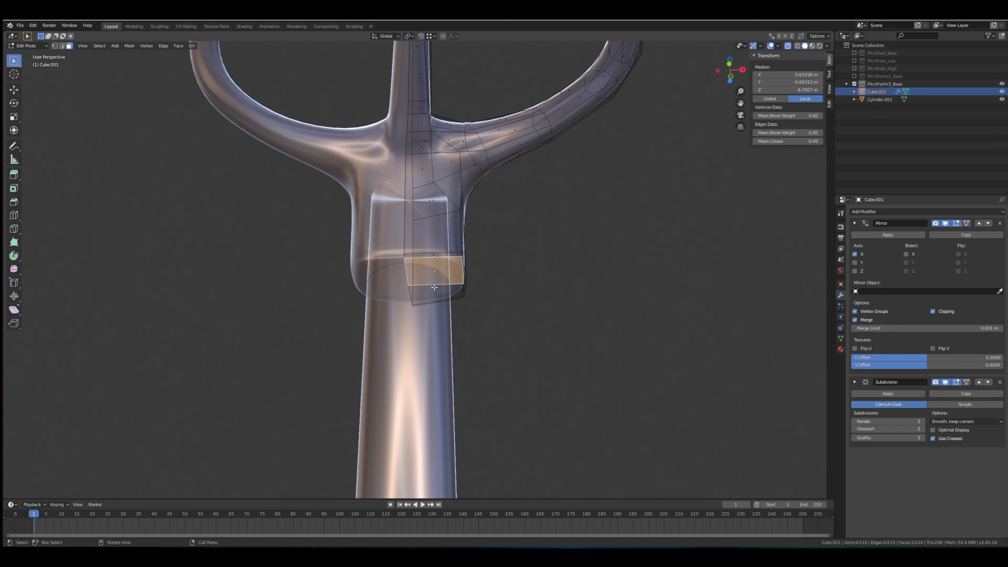
pyautogui.keyDown('shift'); pyautogui.click(436, 294); pyautogui.keyUp('shift')
pyautogui.moveTo(470, 296); pyautogui.dragTo(474, 355, button='middle')
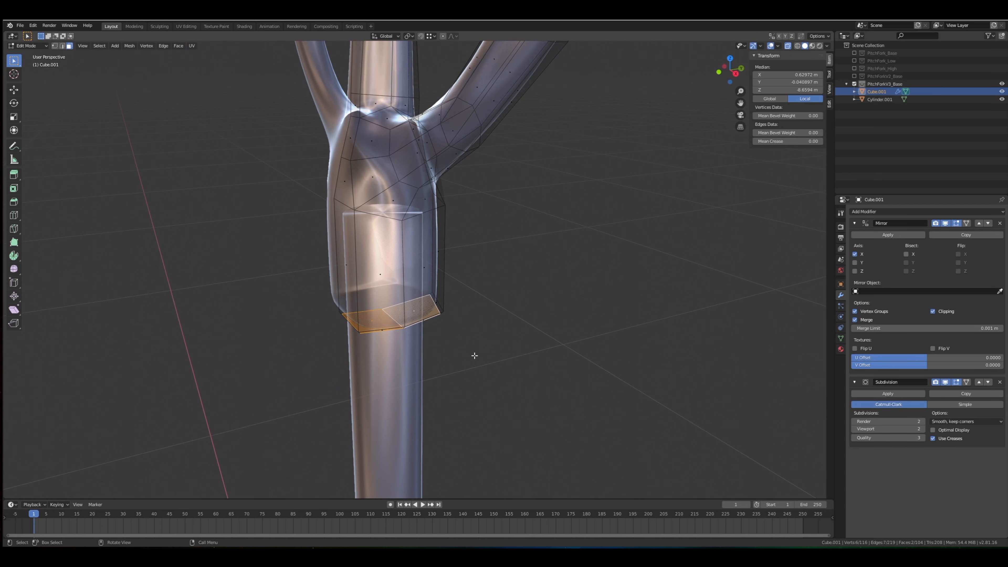
pyautogui.click(478, 331)
pyautogui.moveTo(476, 331)
pyautogui.mouseDown(button='middle')
pyautogui.moveTo(484, 313)
pyautogui.moveTo(525, 297)
pyautogui.moveTo(535, 258)
pyautogui.moveTo(526, 283)
pyautogui.moveTo(482, 324)
pyautogui.moveTo(492, 320)
pyautogui.mouseUp(button='middle')
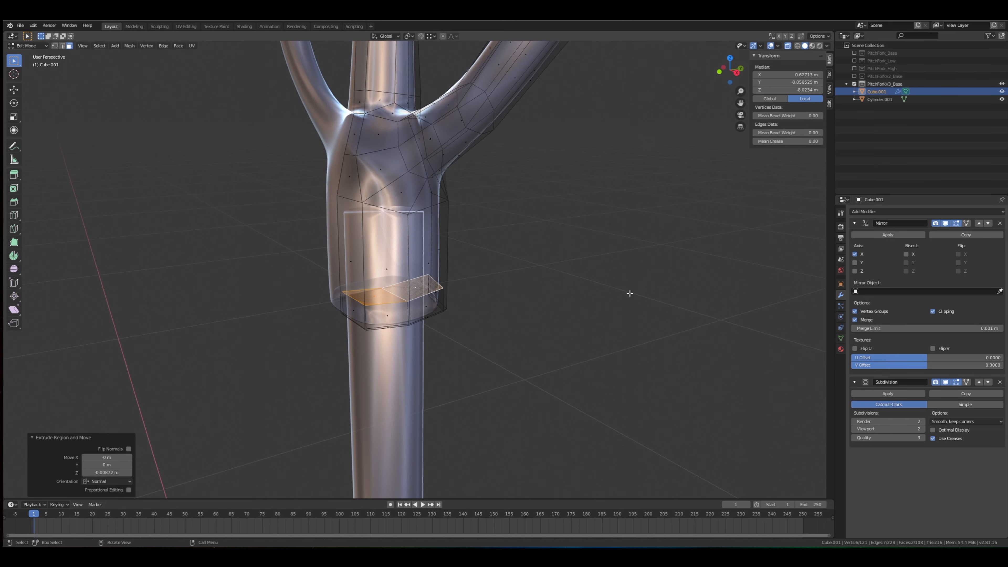
pyautogui.moveTo(630, 293); pyautogui.dragTo(668, 295, button='middle')
# Scale the extruded inner faces down by about 0.513 and again by about 0.895 to fit inside the handle.
pyautogui.press('s')
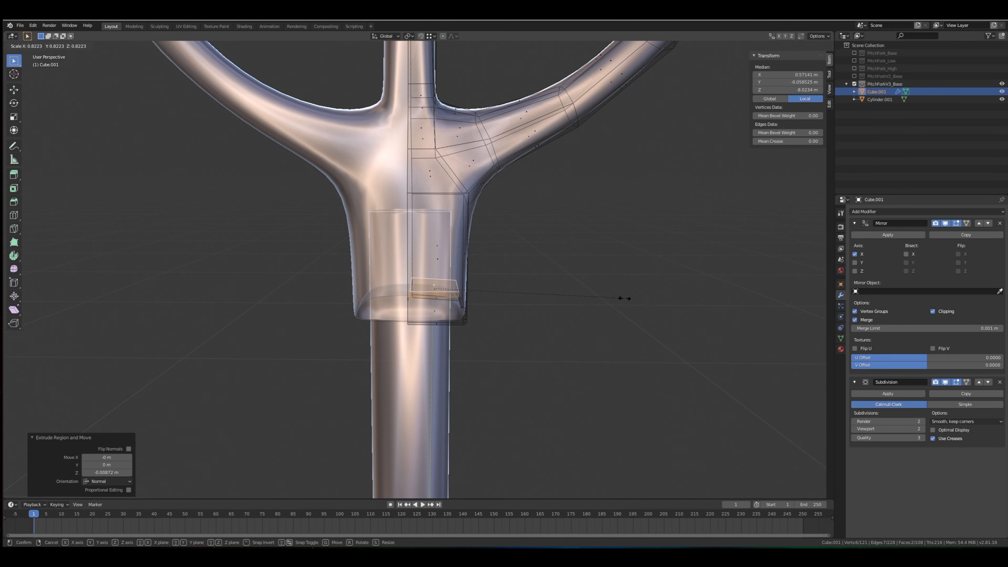
pyautogui.click(553, 305)
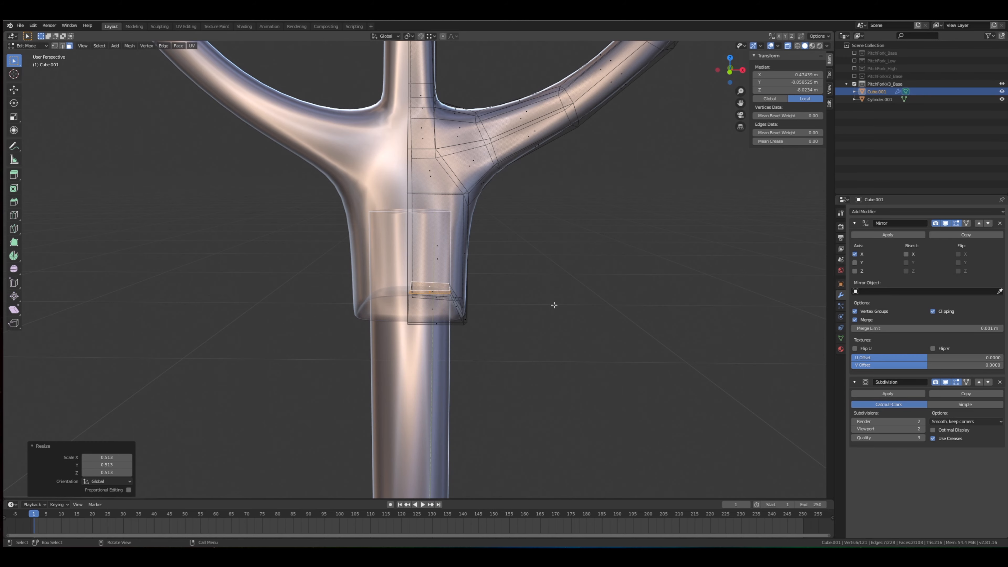
pyautogui.moveTo(554, 305); pyautogui.dragTo(524, 272, button='middle')
pyautogui.press('s')
pyautogui.click(545, 334)
pyautogui.scroll(3, 536, 266)
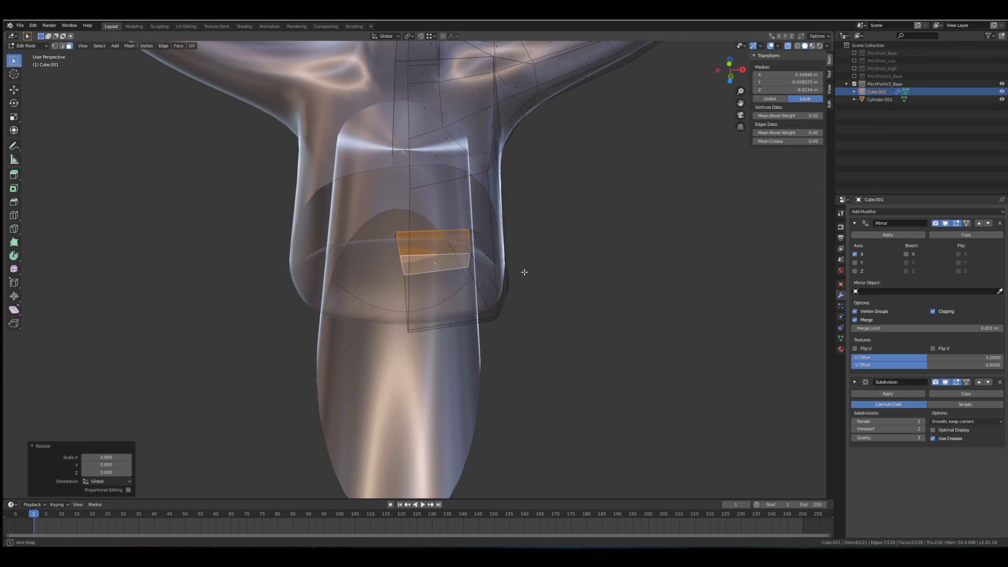
pyautogui.scroll(-5, 524, 272)
pyautogui.press('Tab')
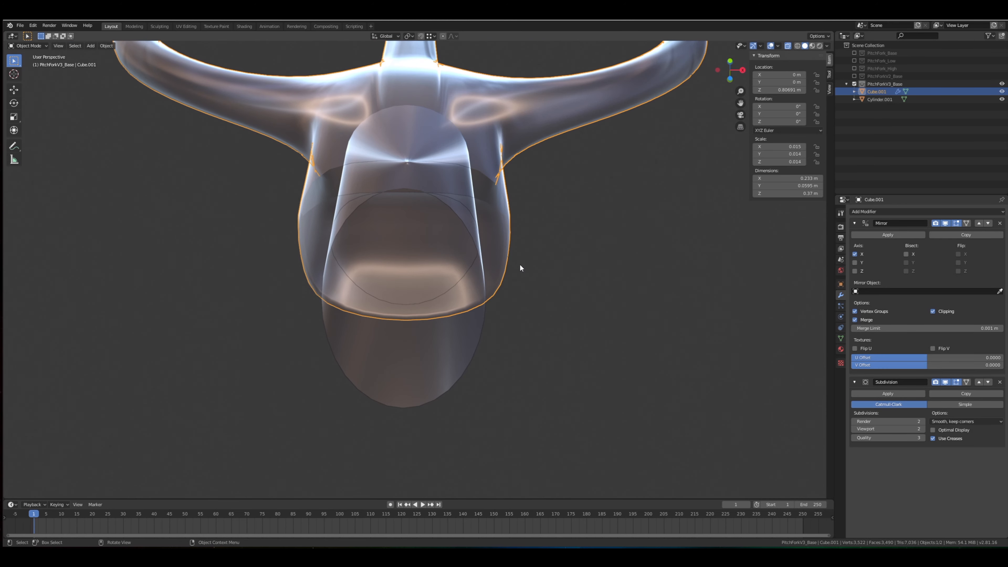
pyautogui.press('Tab')
# Select the edge loop around the shank's bottom rim and scale it inward towards the handle.
pyautogui.moveTo(521, 263); pyautogui.dragTo(482, 307, button='middle')
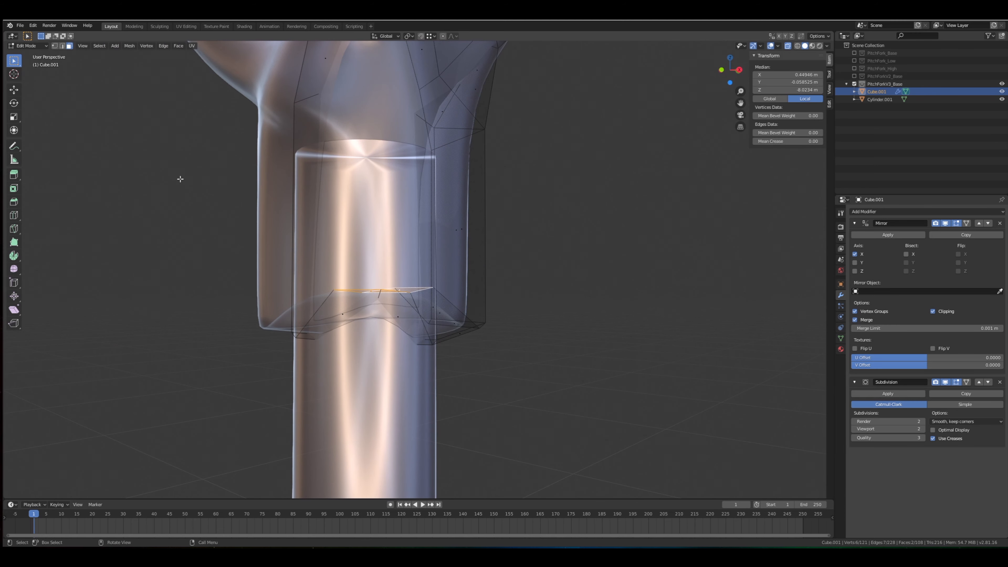
pyautogui.moveTo(77, 67); pyautogui.dragTo(458, 323, button='middle')
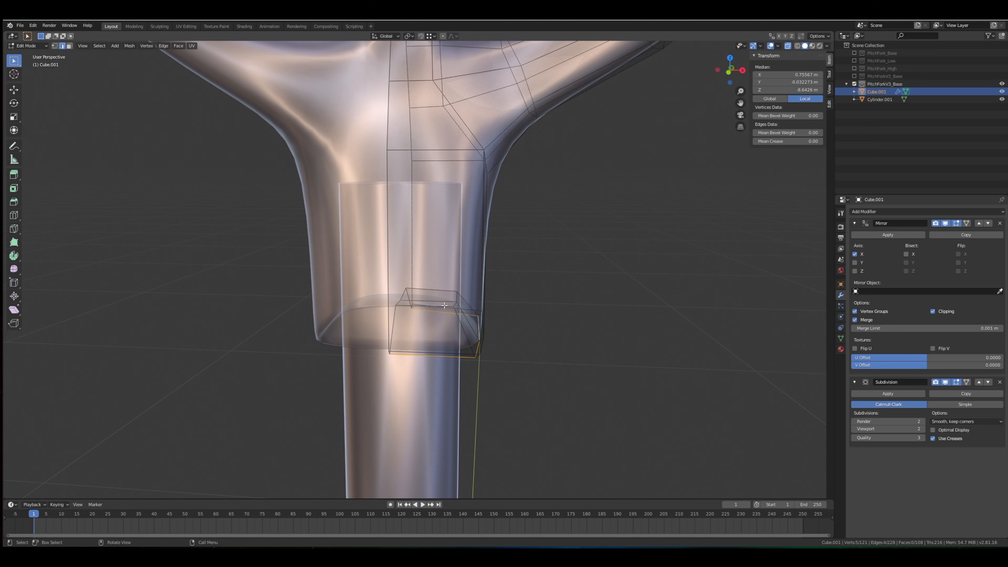
pyautogui.press('s')
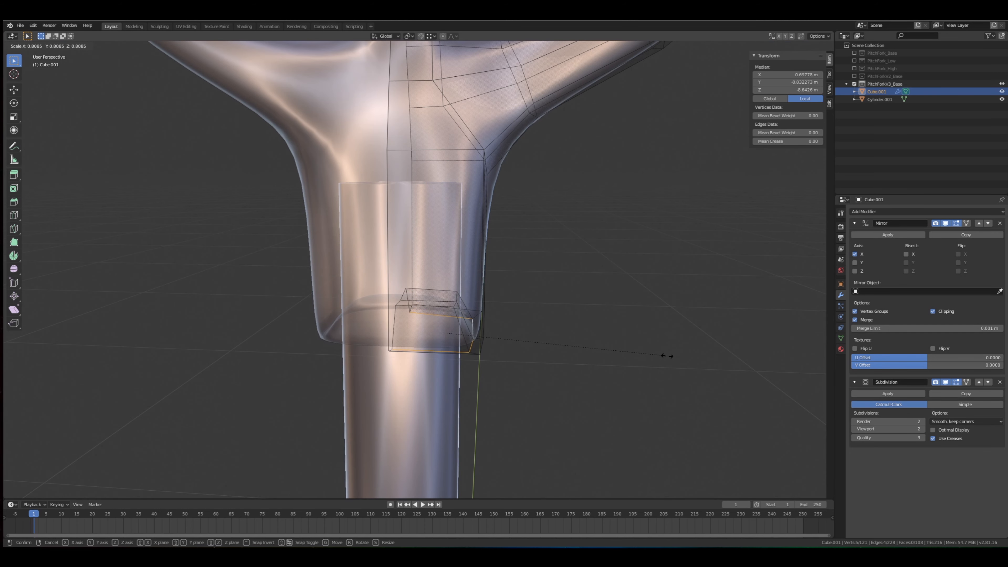
pyautogui.click(664, 355)
pyautogui.moveTo(621, 349); pyautogui.dragTo(599, 308, button='middle')
pyautogui.press('s')
pyautogui.click(619, 288)
# Turn off X-ray display and inspect the joint between the shank's bottom rim and the handle.
pyautogui.press('Tab')
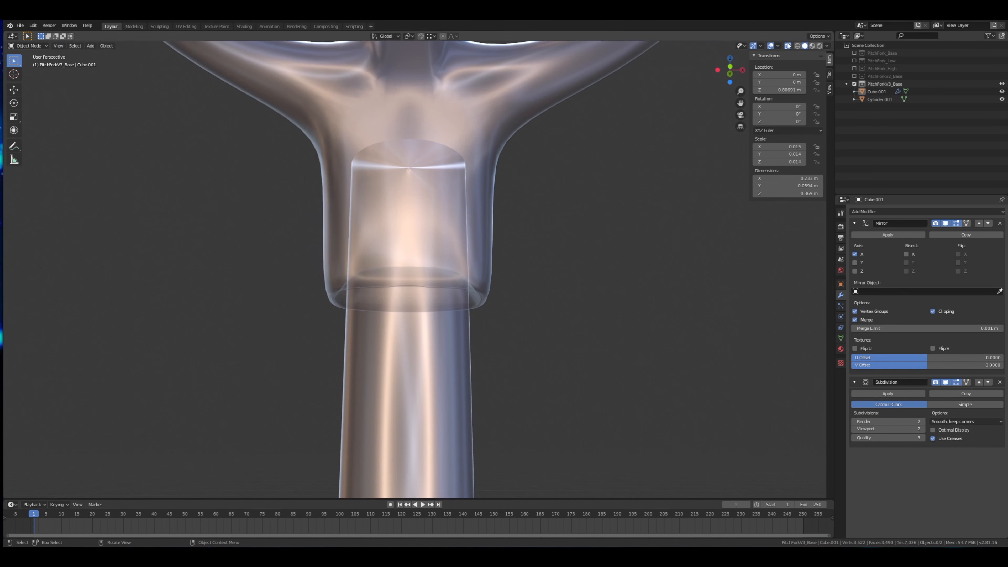
pyautogui.click(788, 46)
pyautogui.moveTo(652, 158); pyautogui.dragTo(456, 256, button='middle')
pyautogui.moveTo(400, 242); pyautogui.dragTo(449, 244, button='middle')
pyautogui.press('Tab')
pyautogui.scroll(2, 422, 260)
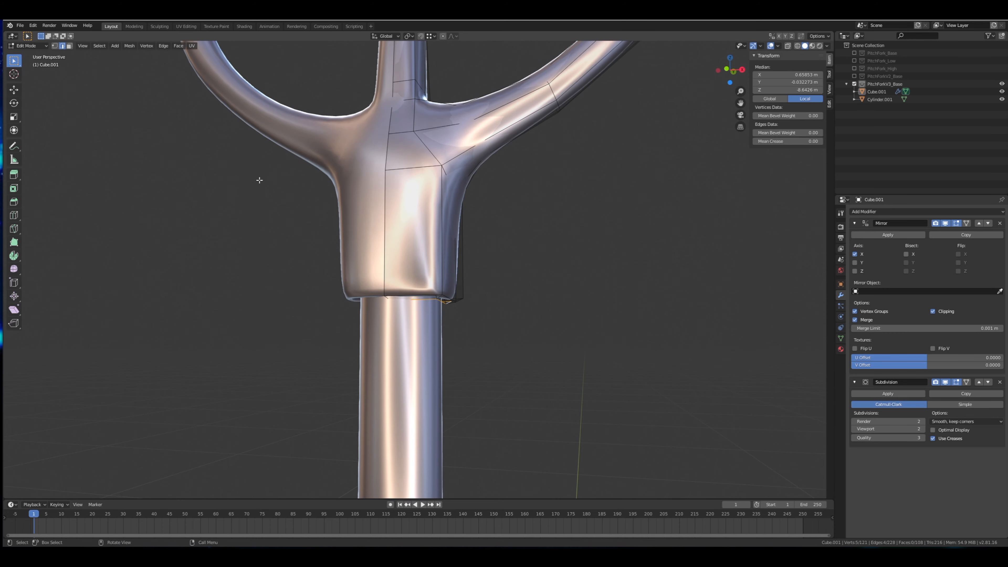
pyautogui.moveTo(365, 243); pyautogui.dragTo(434, 326, button='middle')
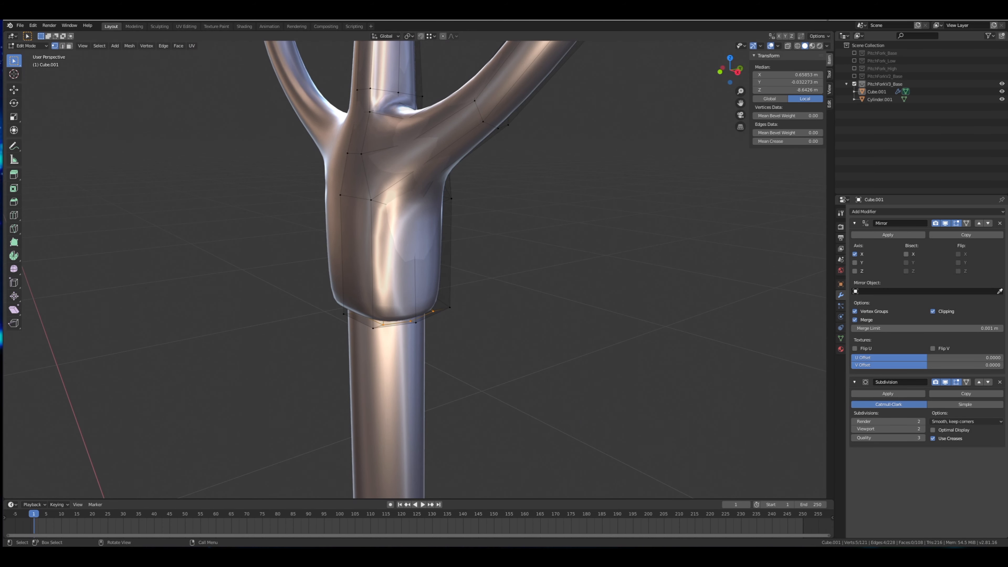
# With X-ray display on, select the outer side vertices of the shank's lower part and move them about 0.0037 m inward along X.
pyautogui.hotkey('alt', 'z')
pyautogui.moveTo(576, 244); pyautogui.dragTo(479, 332, button='middle')
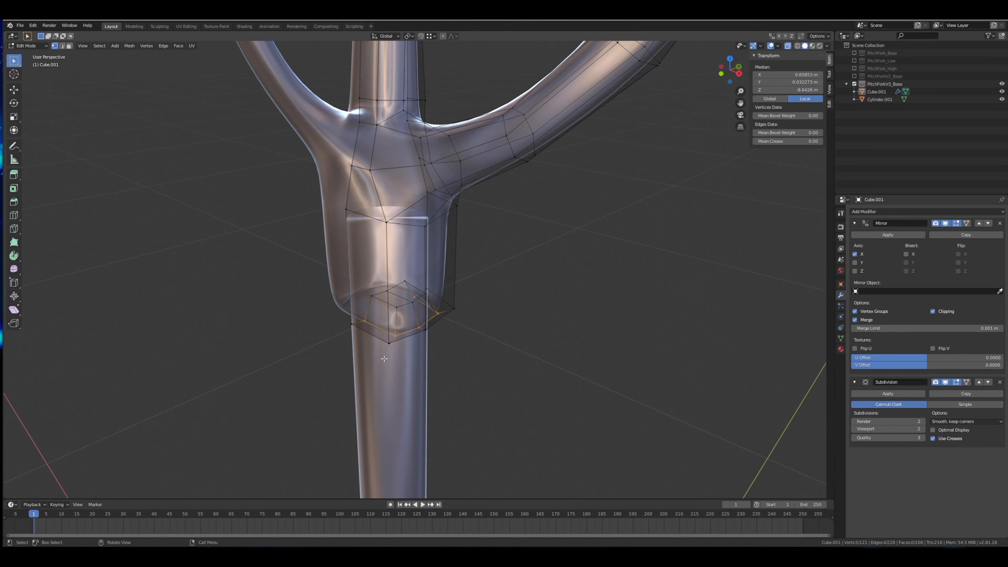
pyautogui.keyDown('shift'); pyautogui.moveTo(402, 307); pyautogui.dragTo(402, 306); pyautogui.keyUp('shift')
pyautogui.moveTo(390, 233); pyautogui.dragTo(385, 246, button='middle')
pyautogui.moveTo(473, 275); pyautogui.dragTo(411, 337, button='middle')
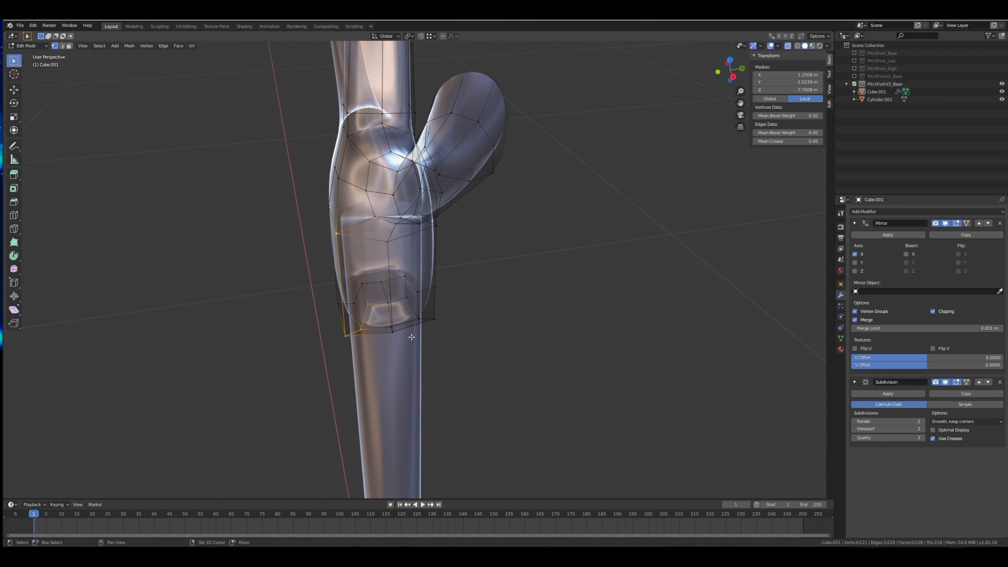
pyautogui.moveTo(453, 310); pyautogui.dragTo(453, 310)
pyautogui.moveTo(492, 298); pyautogui.dragTo(406, 228, button='middle')
pyautogui.moveTo(616, 264); pyautogui.dragTo(561, 283, button='middle')
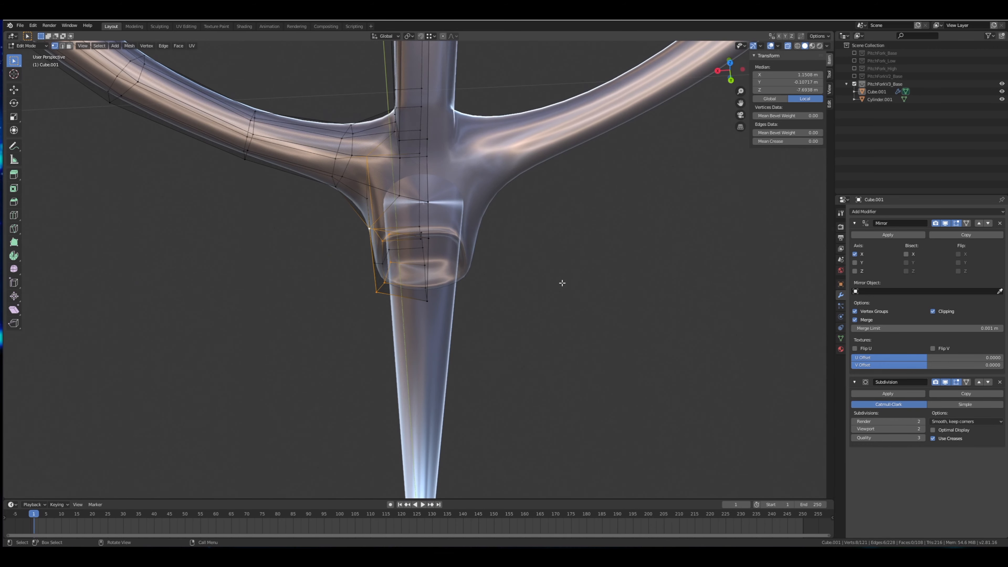
pyautogui.press('g')
pyautogui.press('x')
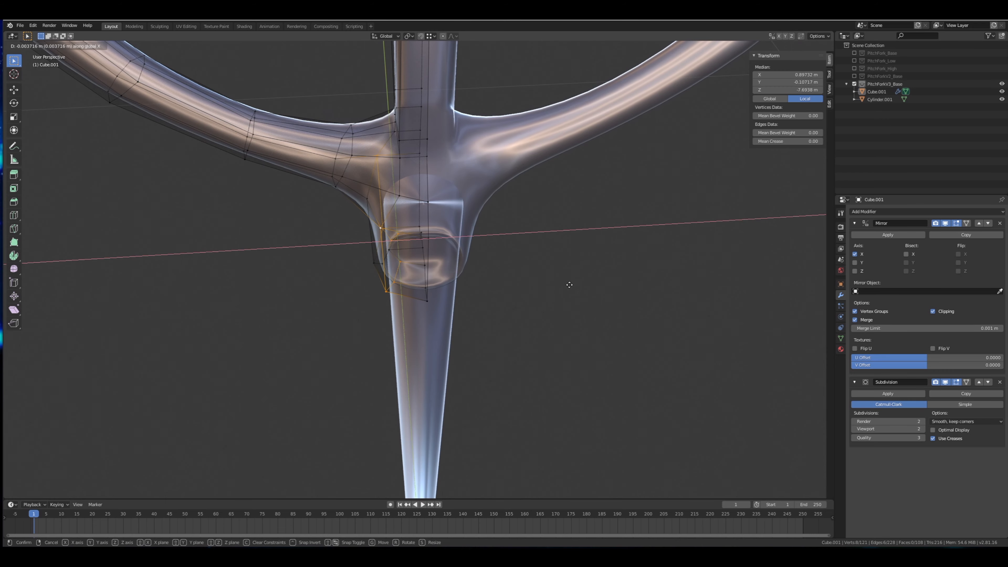
pyautogui.click(570, 285)
# Return to object mode, turn off X-ray display and inspect the narrowed shank where it meets the handle.
pyautogui.moveTo(546, 290); pyautogui.dragTo(627, 239, button='middle')
pyautogui.press('Tab')
pyautogui.click(787, 46)
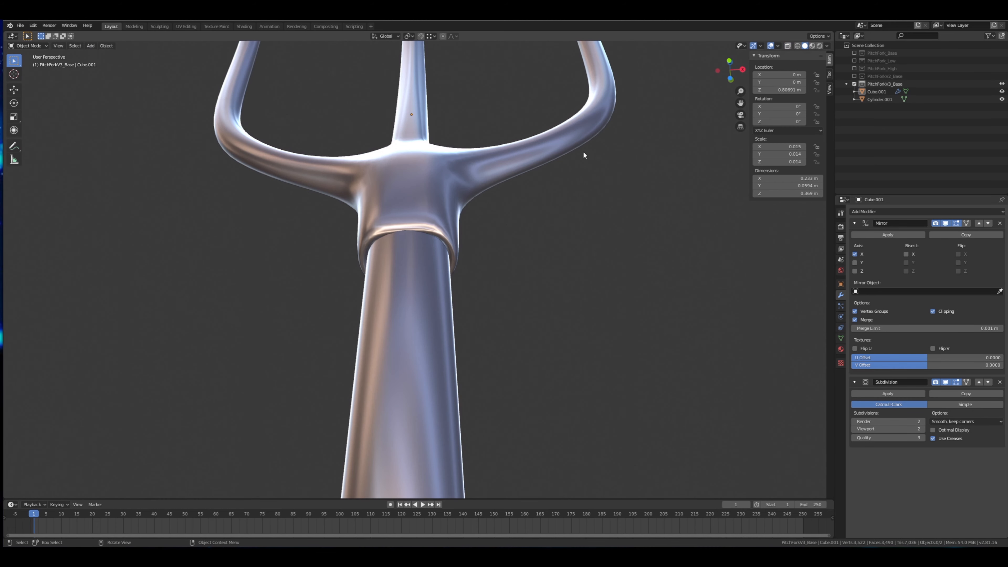
pyautogui.moveTo(582, 151); pyautogui.dragTo(409, 268, button='middle')
# In edit mode, move the front bottom rim edge of the shank about 0.00265 m outward along negative Y.
pyautogui.press('Tab')
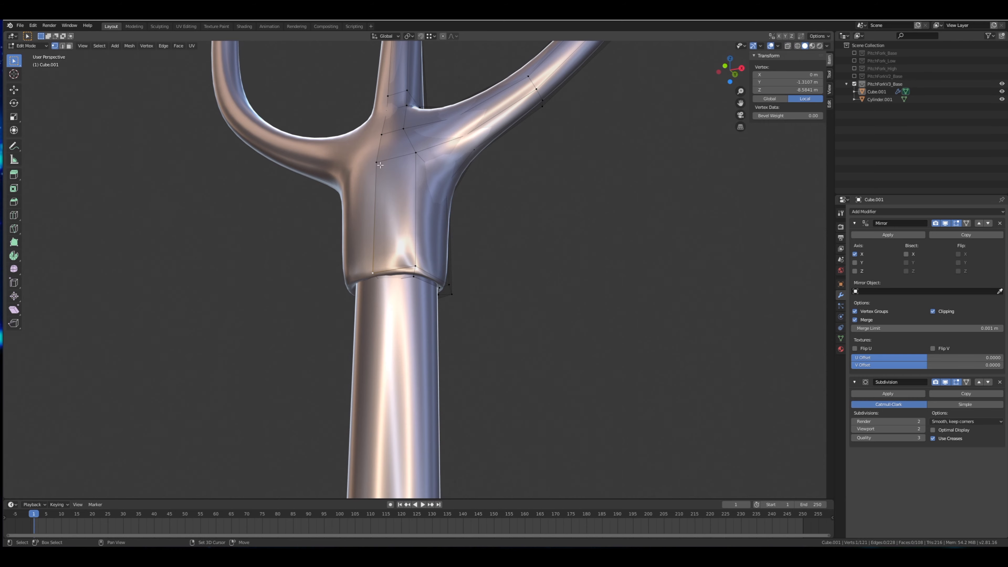
pyautogui.moveTo(516, 220); pyautogui.dragTo(474, 234, button='middle')
pyautogui.press('g')
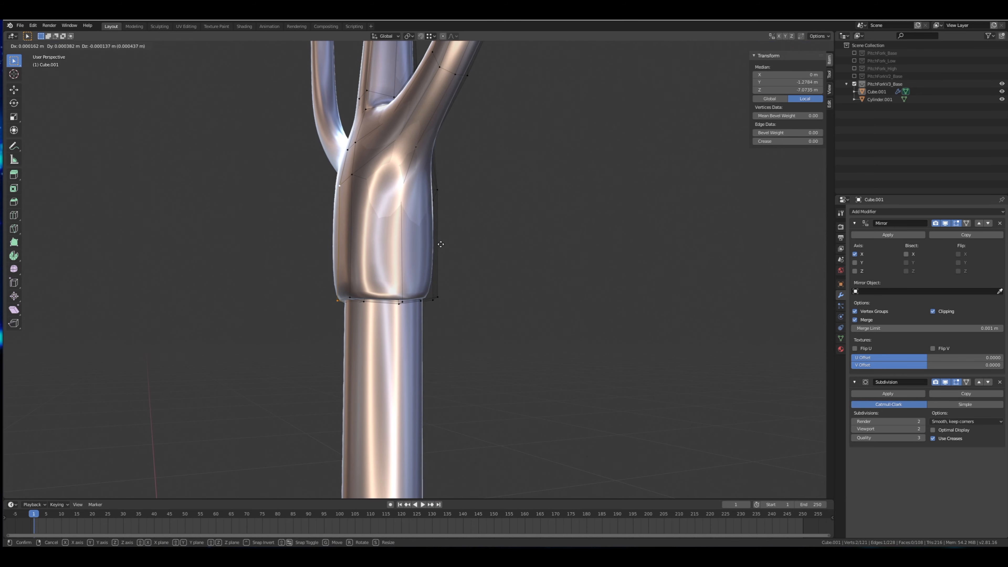
pyautogui.press('y')
pyautogui.click(432, 222)
pyautogui.moveTo(433, 222); pyautogui.dragTo(350, 207, button='middle')
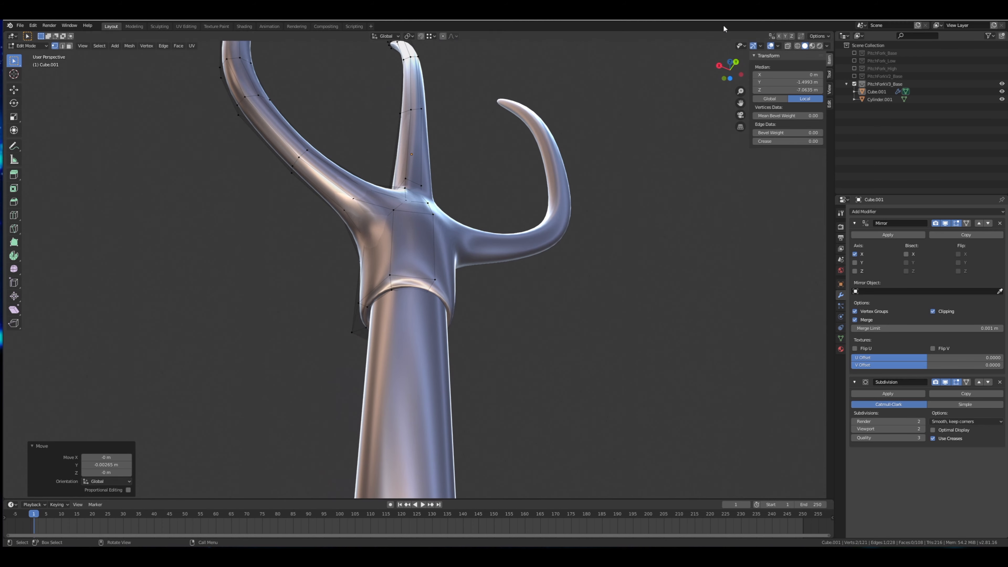
# With X-ray display on, select the rear bottom rim edge of the shank and move it about 0.0018 m outward along Y.
pyautogui.click(787, 45)
pyautogui.moveTo(661, 148); pyautogui.dragTo(636, 206, button='middle')
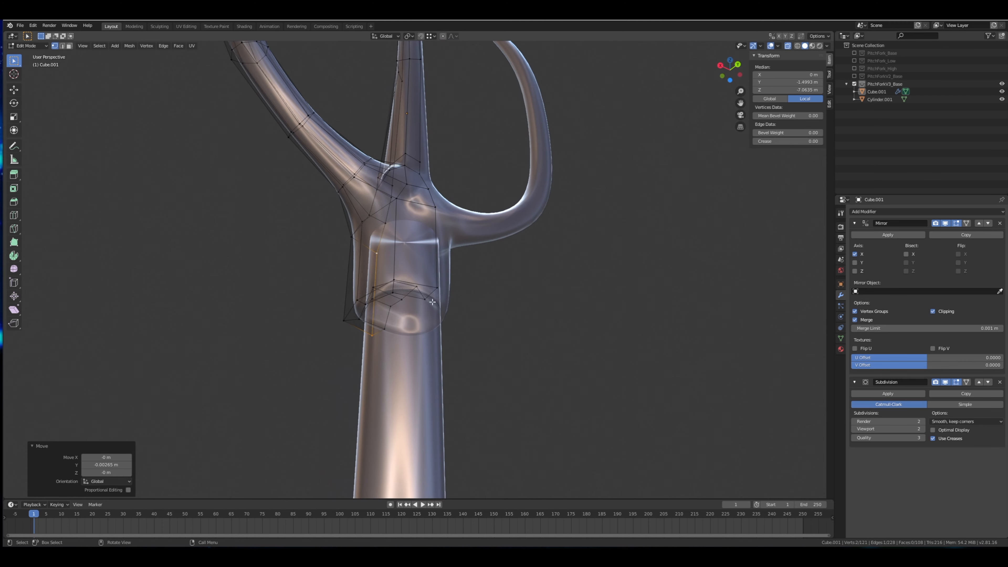
pyautogui.click(437, 292)
pyautogui.moveTo(457, 268); pyautogui.dragTo(495, 274, button='middle')
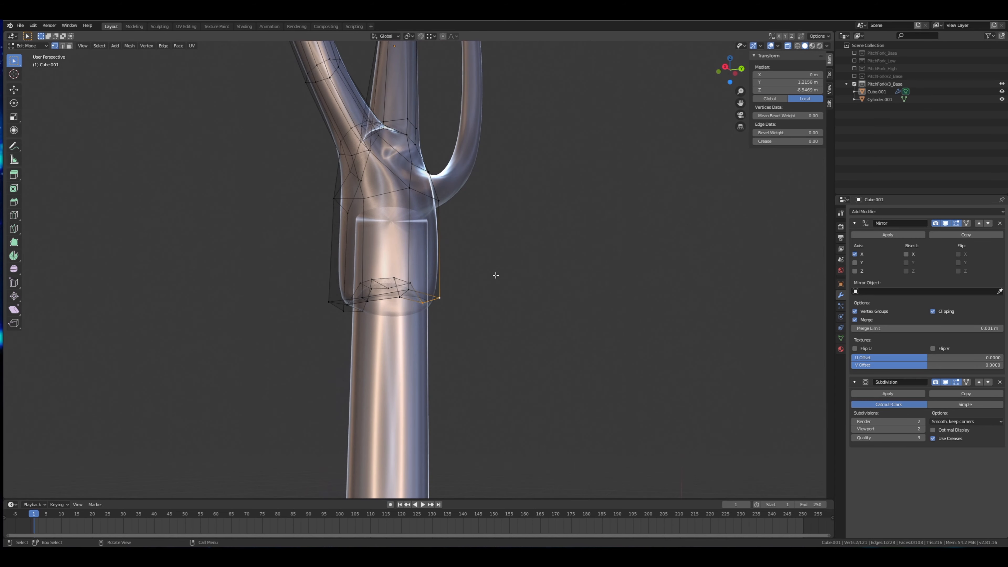
pyautogui.press('g')
pyautogui.press('y')
pyautogui.click(498, 272)
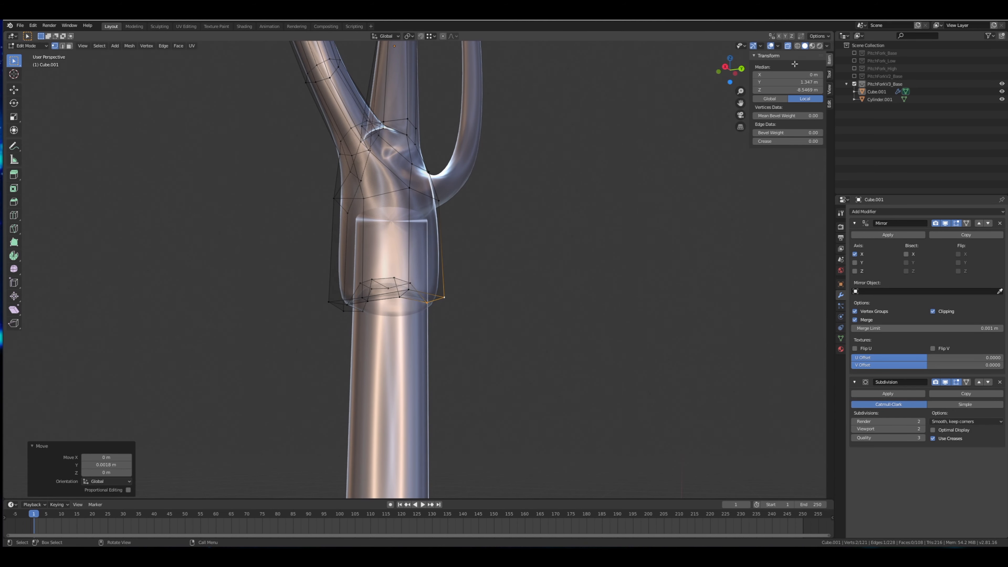
# Return to object mode with X-ray display off and check the pitchfork's side profile.
pyautogui.press('Tab')
pyautogui.moveTo(473, 280); pyautogui.dragTo(392, 348, button='middle')
pyautogui.scroll(-5, 474, 336)
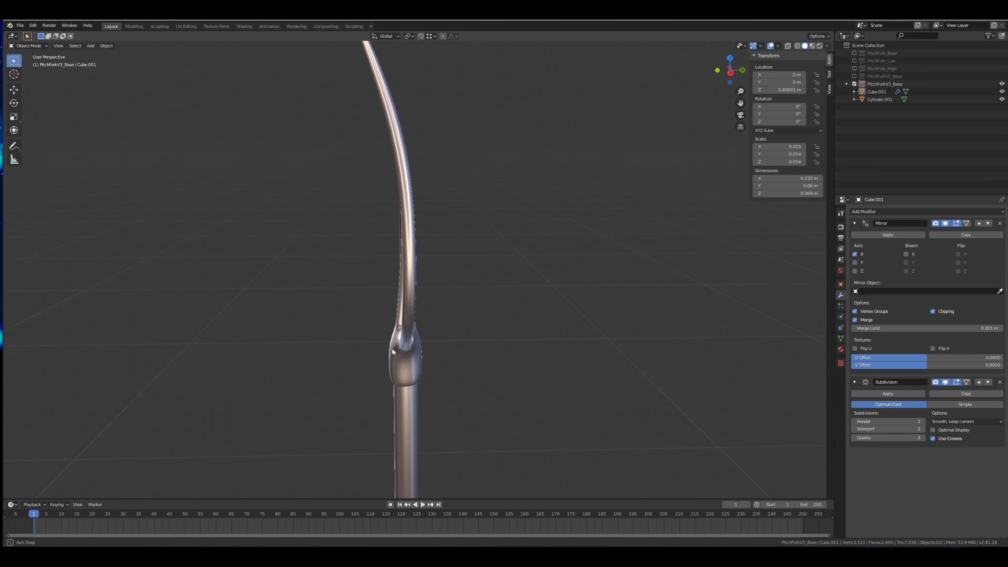
# Switch the viewport lighting to Studio and look over the pitchfork head in plain grey shading.
pyautogui.click(827, 45)
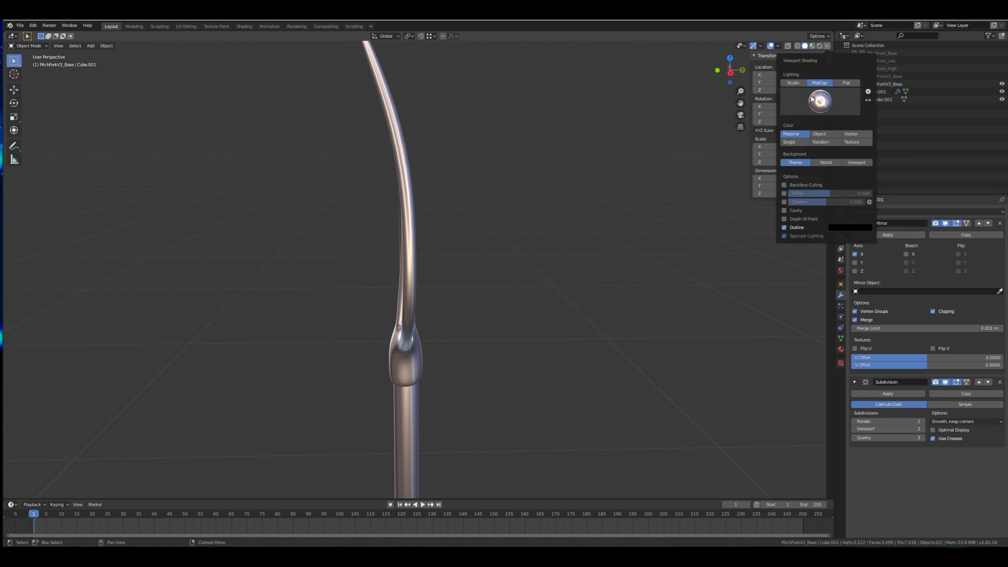
pyautogui.click(792, 83)
pyautogui.moveTo(402, 223)
pyautogui.mouseDown(button='middle')
pyautogui.moveTo(485, 217)
pyautogui.moveTo(499, 243)
pyautogui.moveTo(531, 169)
pyautogui.moveTo(523, 183)
pyautogui.mouseUp(button='middle')
pyautogui.scroll(-2, 506, 276)
pyautogui.scroll(2, 505, 277)
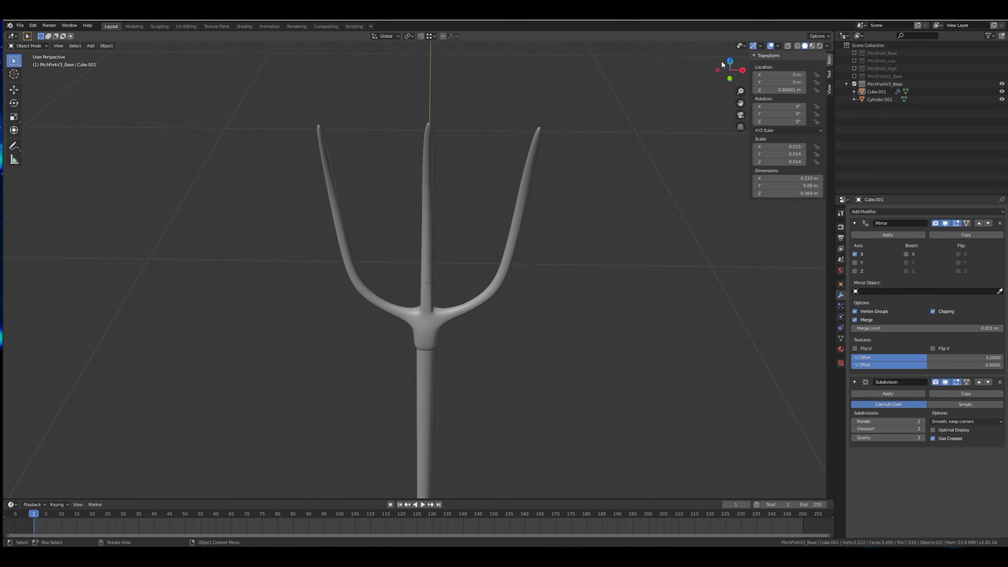
pyautogui.click(827, 46)
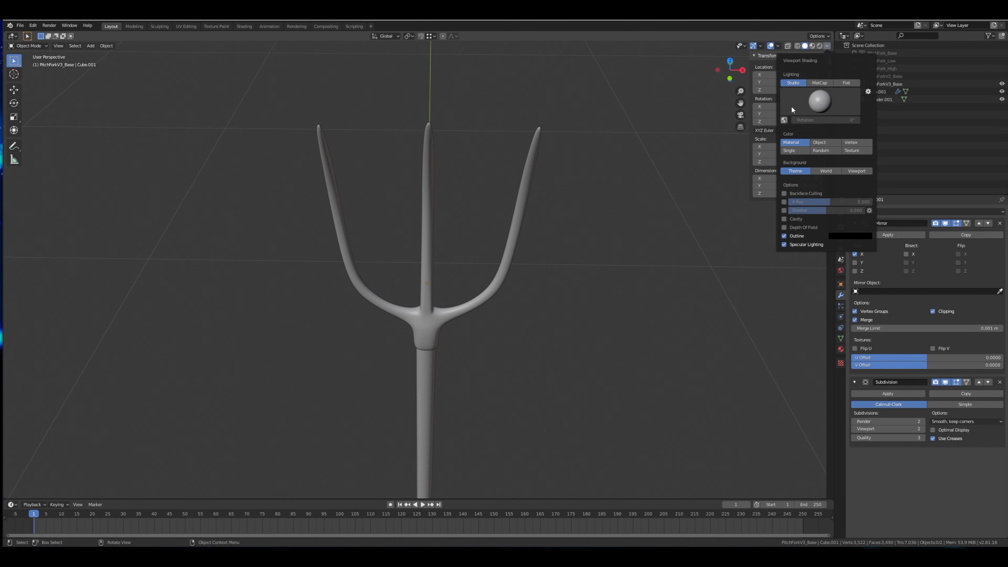
pyautogui.moveTo(521, 339)
pyautogui.mouseDown(button='middle')
pyautogui.moveTo(499, 319)
pyautogui.moveTo(447, 308)
pyautogui.moveTo(387, 325)
pyautogui.moveTo(474, 337)
pyautogui.moveTo(519, 321)
pyautogui.moveTo(506, 318)
pyautogui.mouseUp(button='middle')
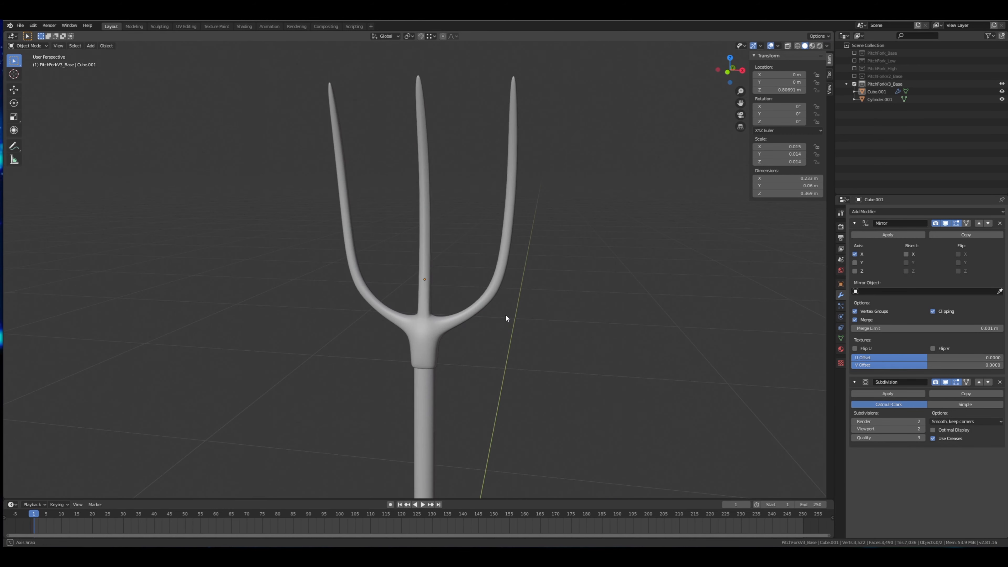
# Set the viewport lighting back to MatCap and try the multicoloured normal matcap and the glossy red one.
pyautogui.click(827, 45)
pyautogui.click(826, 46)
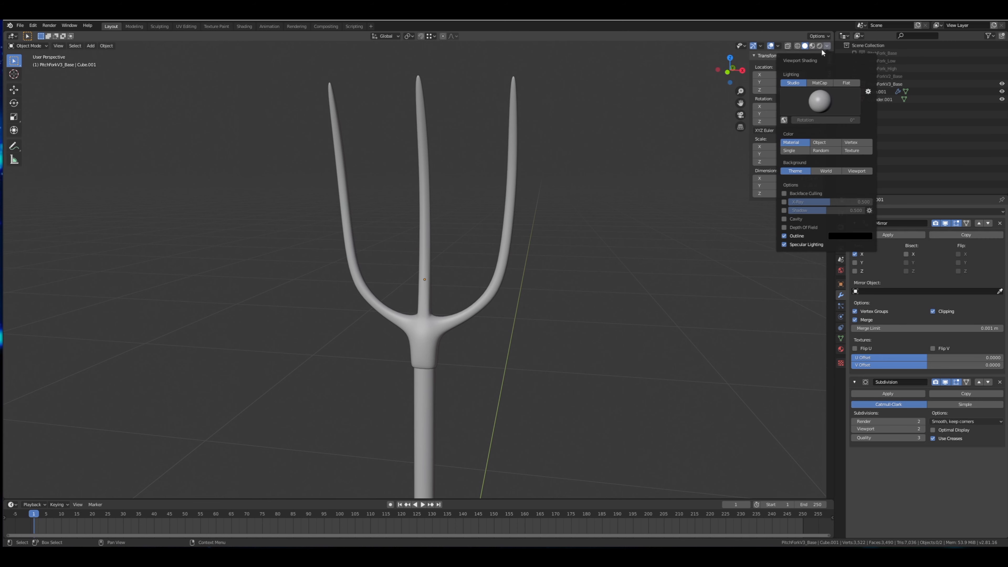
pyautogui.click(819, 83)
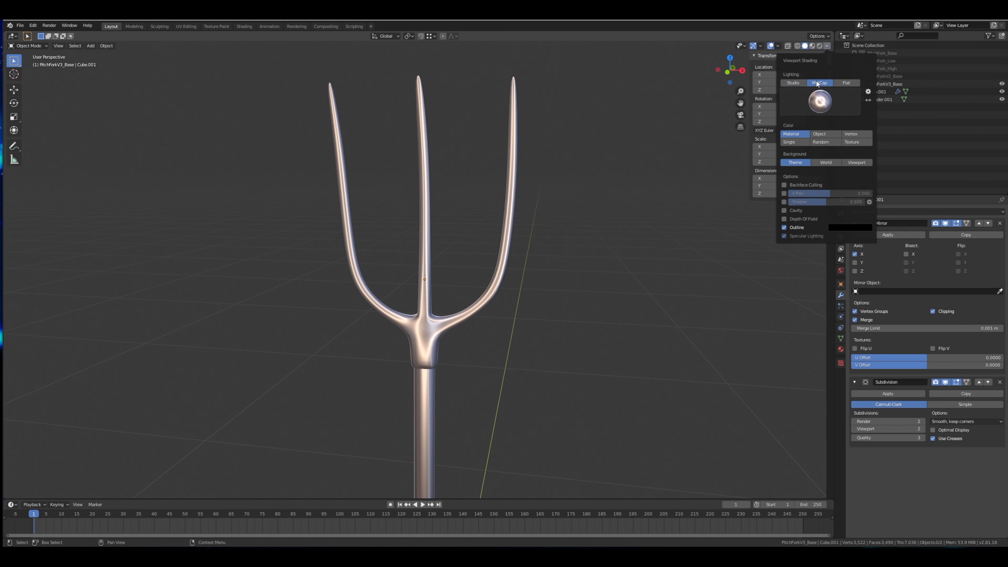
pyautogui.click(815, 102)
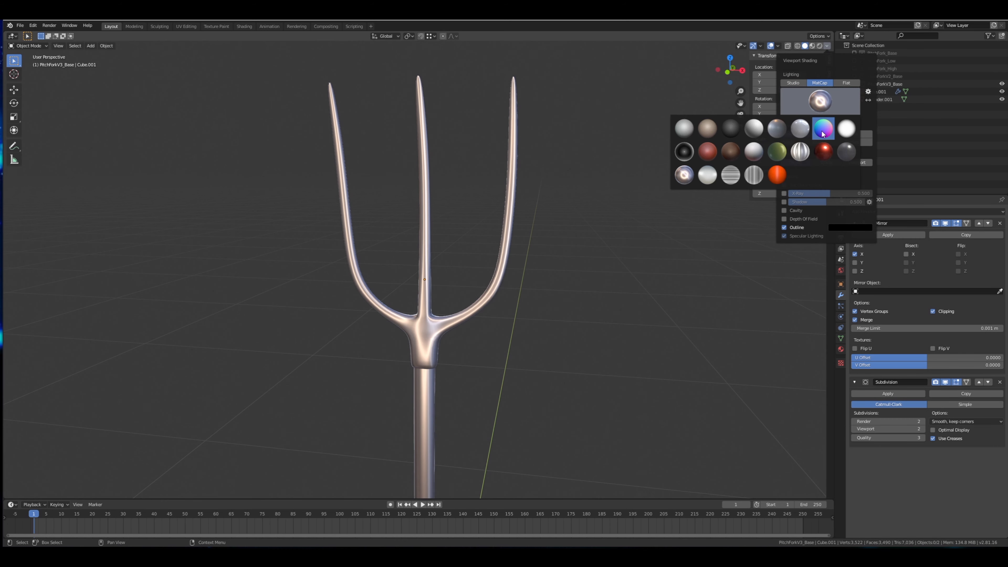
pyautogui.click(831, 135)
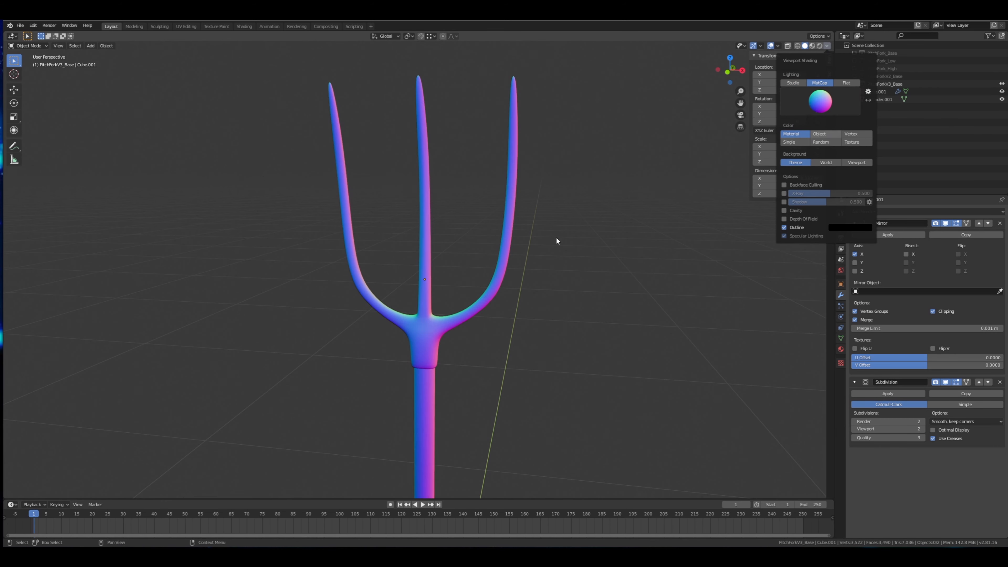
pyautogui.click(827, 46)
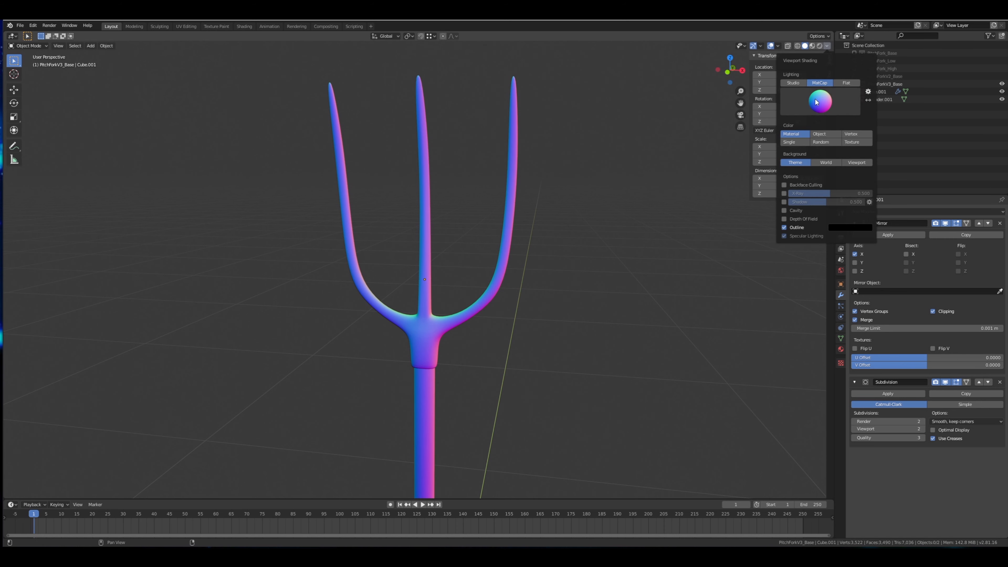
pyautogui.click(822, 102)
pyautogui.click(776, 171)
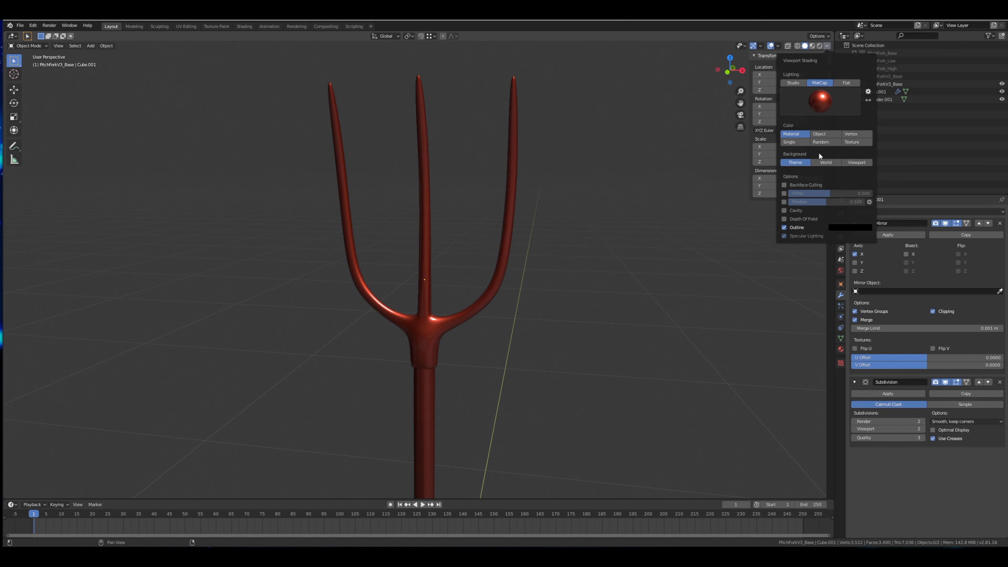
# Change the viewport matcap back to the shiny metallic one.
pyautogui.click(827, 46)
pyautogui.click(819, 101)
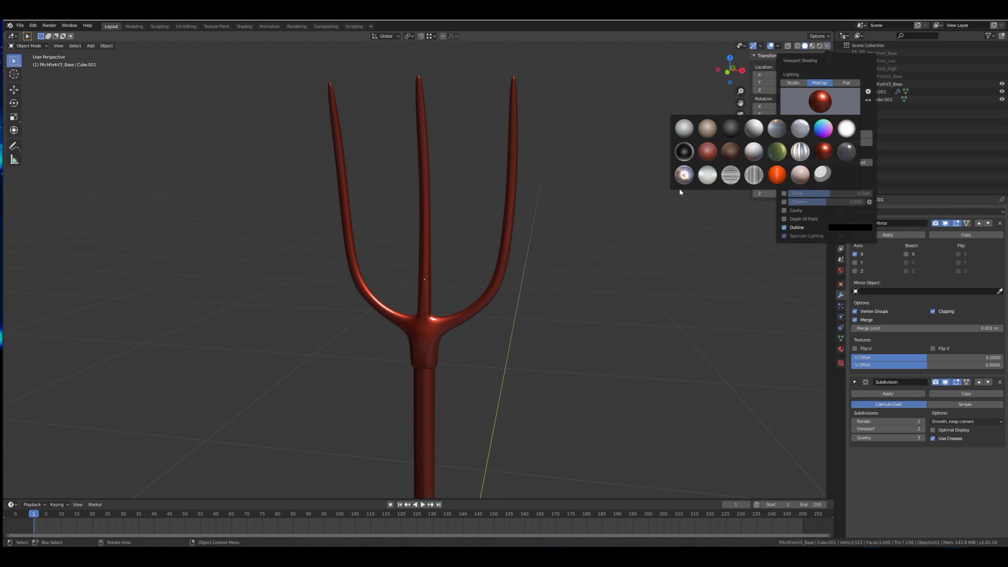
pyautogui.click(683, 174)
# Examine the finished pitchfork from several angles, checking the head, the socket and the full length of the handle.
pyautogui.moveTo(541, 240); pyautogui.dragTo(474, 274, button='middle')
pyautogui.scroll(3, 469, 277)
pyautogui.scroll(-6, 533, 293)
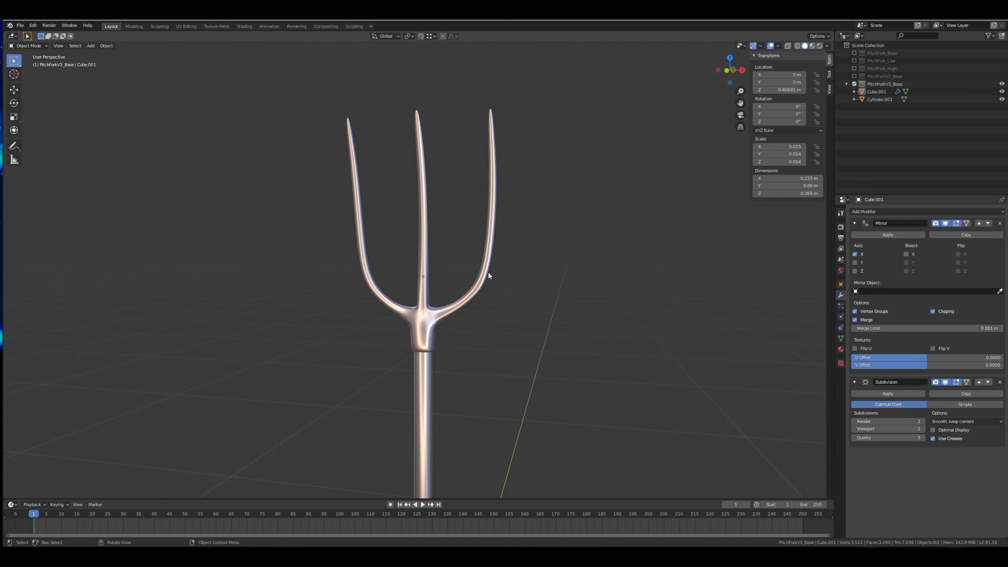
pyautogui.moveTo(527, 251); pyautogui.dragTo(427, 286, button='middle')
pyautogui.scroll(3, 471, 282)
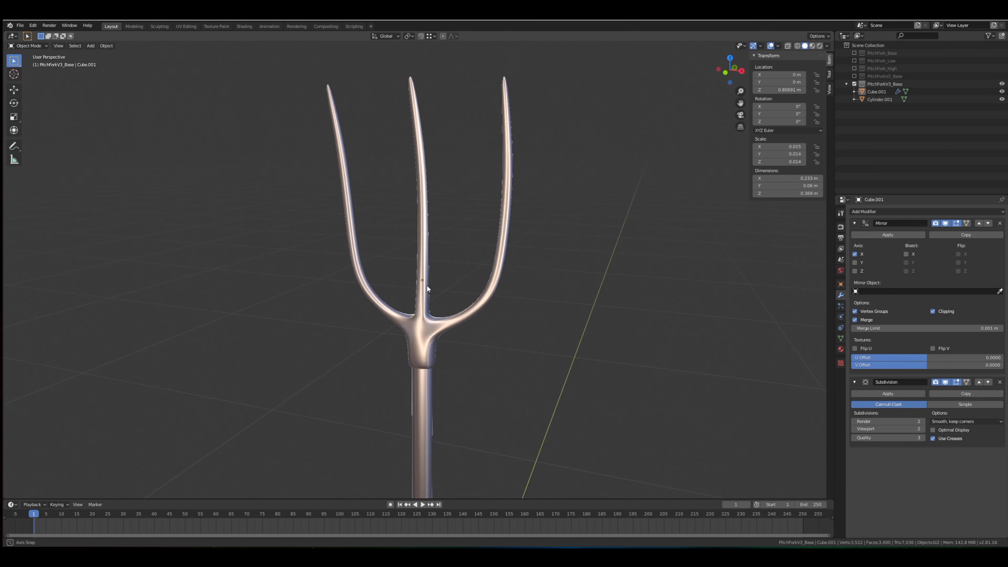
pyautogui.scroll(-4, 433, 302)
pyautogui.keyDown('shift'); pyautogui.moveTo(460, 373); pyautogui.dragTo(457, 261, button='middle'); pyautogui.keyUp('shift')
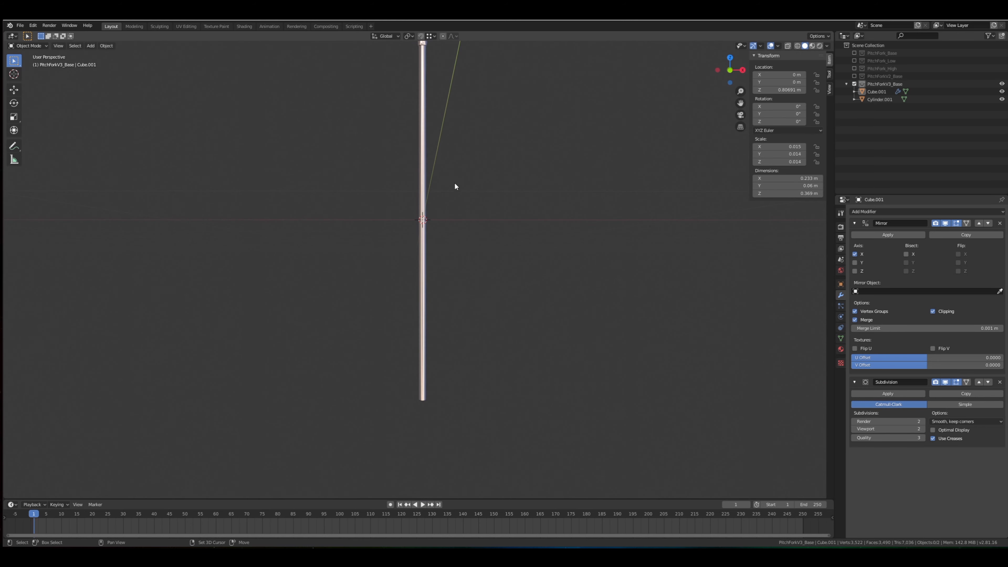
pyautogui.press('KP_Decimal')
pyautogui.scroll(4, 436, 270)
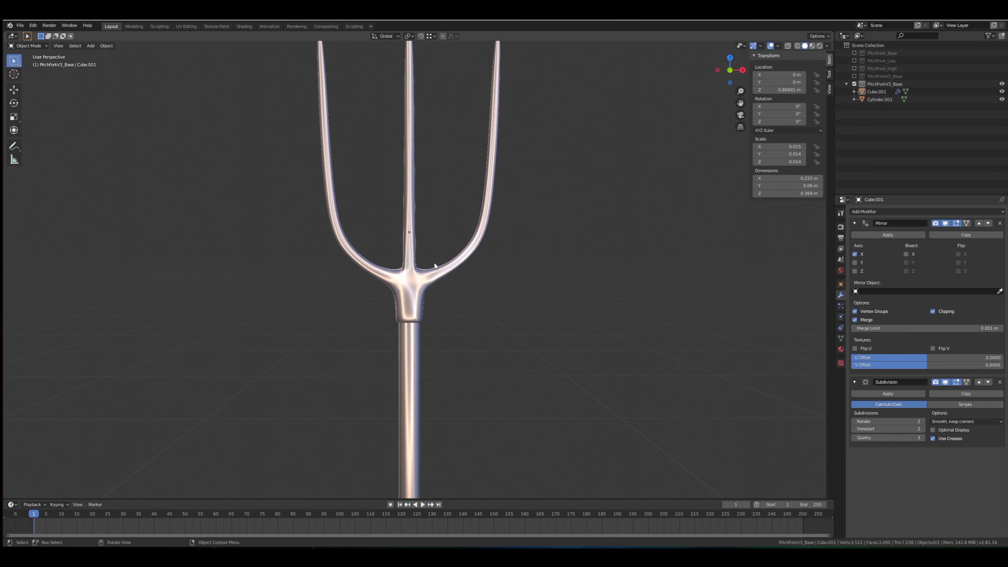
pyautogui.scroll(-2, 441, 255)
pyautogui.moveTo(443, 313); pyautogui.dragTo(424, 304, button='middle')
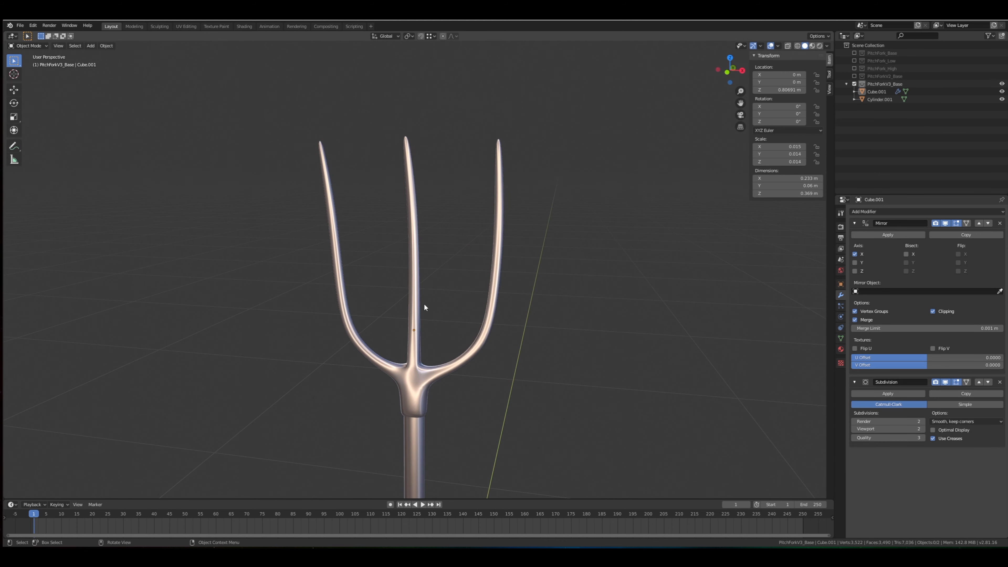
pyautogui.scroll(-2, 421, 308)
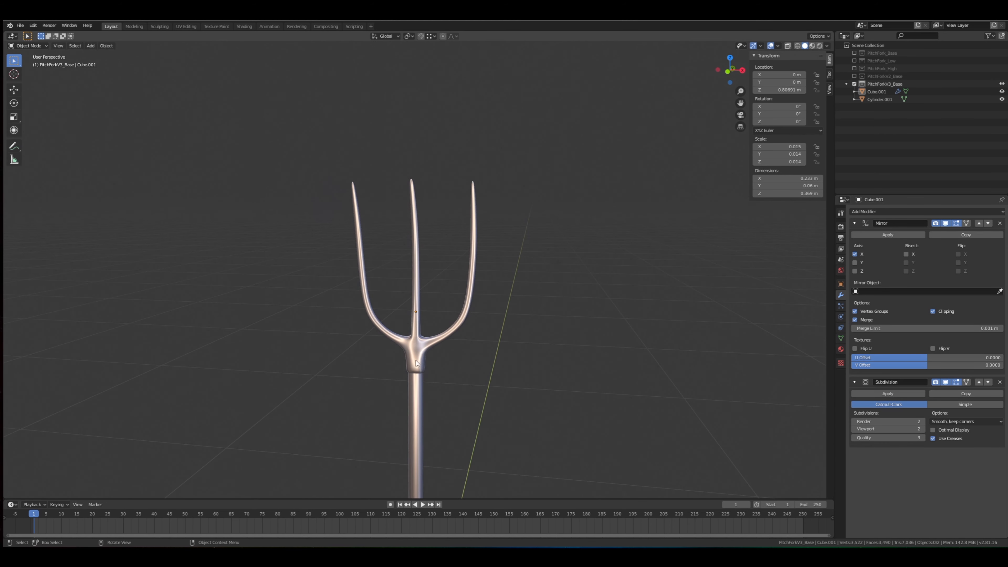
pyautogui.moveTo(416, 360); pyautogui.dragTo(446, 345, button='middle')
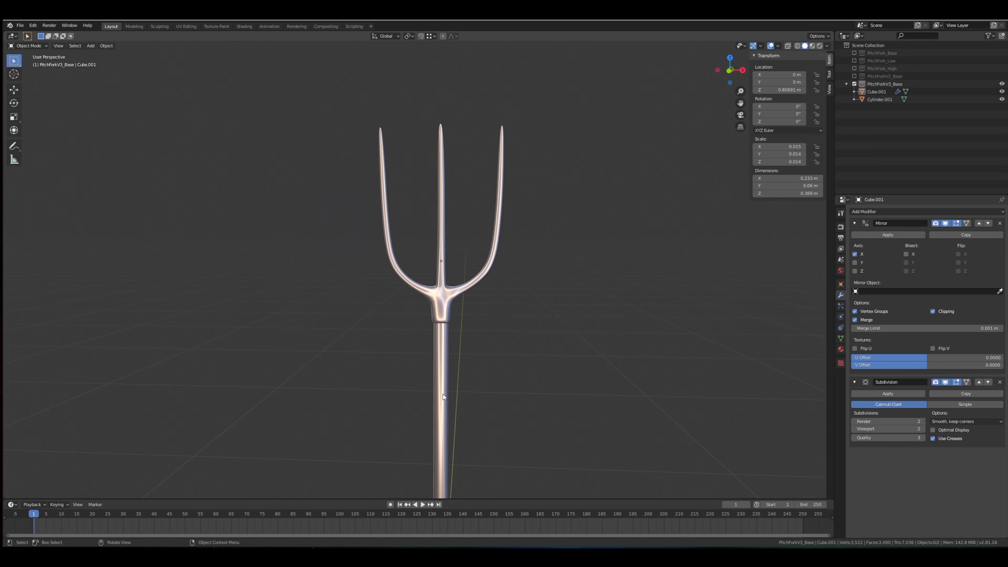
pyautogui.keyDown('shift'); pyautogui.moveTo(443, 394); pyautogui.dragTo(440, 332, button='middle'); pyautogui.keyUp('shift')
pyautogui.scroll(-6, 421, 277)
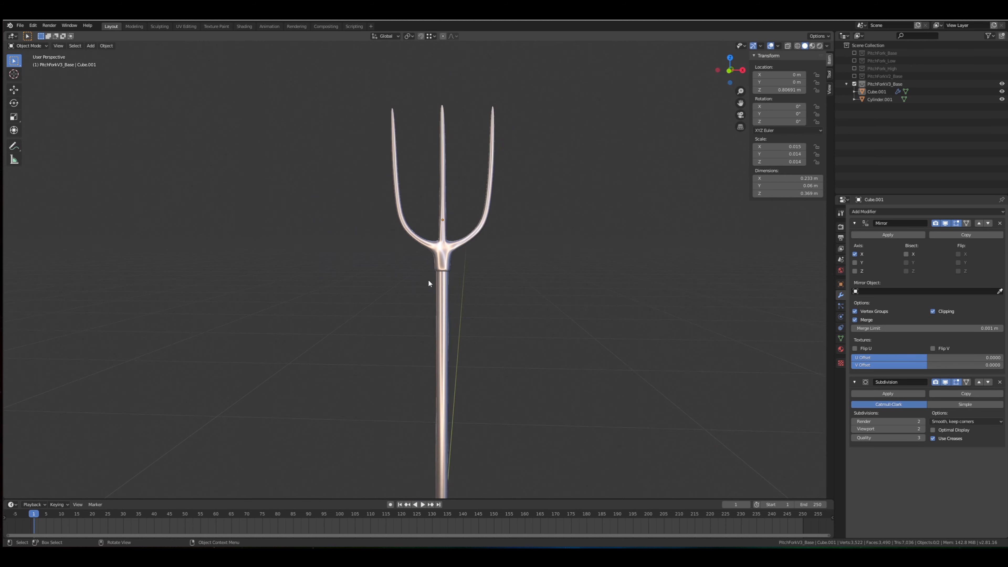
pyautogui.moveTo(433, 342); pyautogui.dragTo(415, 312, button='middle')
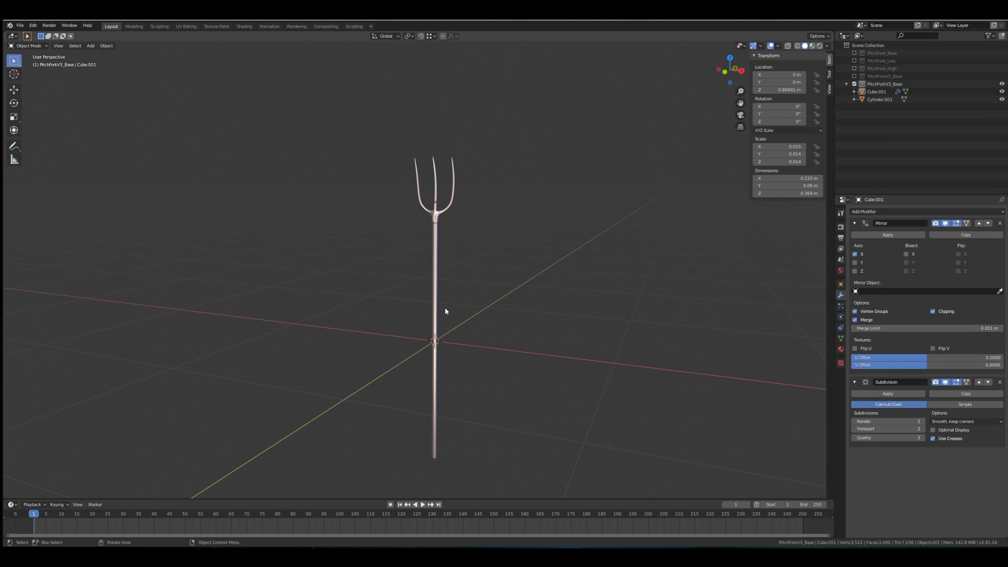
pyautogui.moveTo(434, 310)
pyautogui.mouseDown(button='middle')
pyautogui.moveTo(416, 309)
pyautogui.moveTo(439, 301)
pyautogui.mouseUp(button='middle')
pyautogui.scroll(6, 439, 301)
pyautogui.moveTo(418, 353); pyautogui.dragTo(509, 292, button='middle')
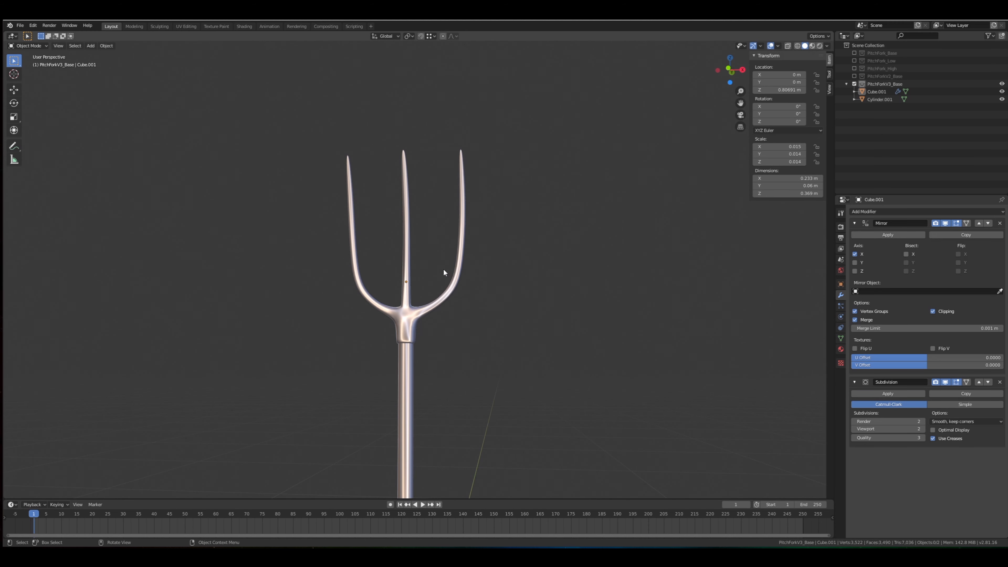